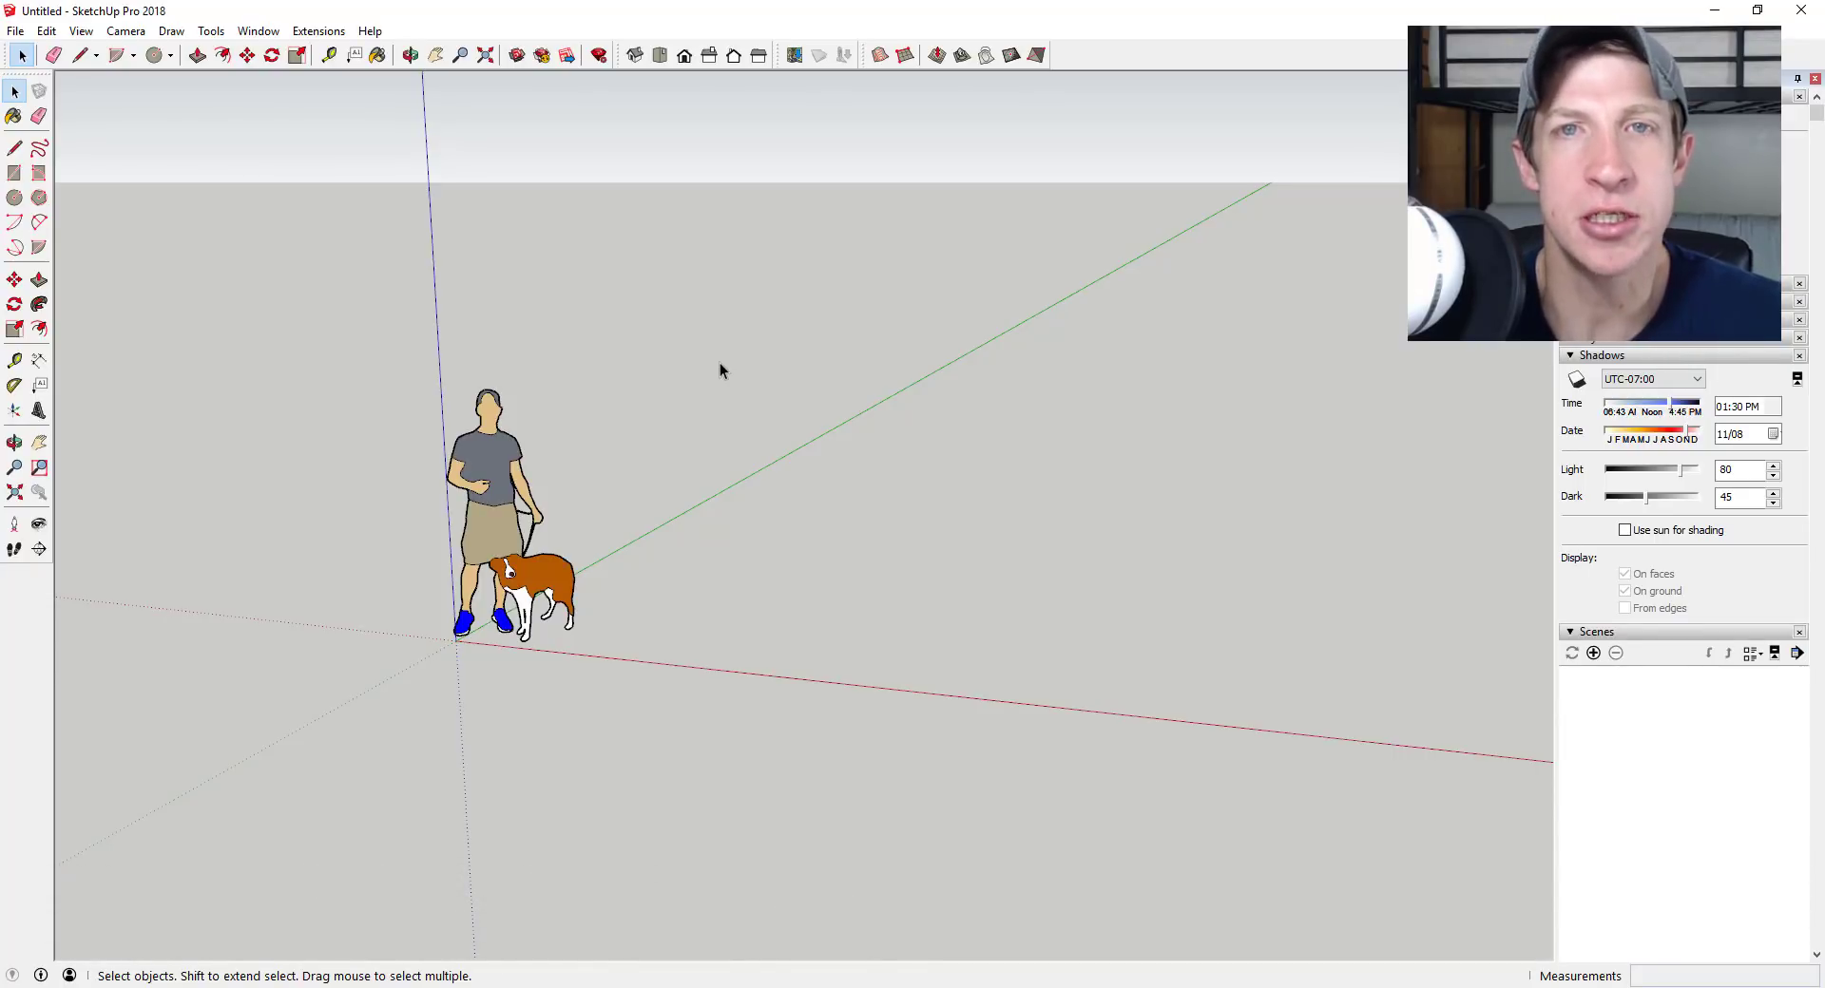
Open the Dubai Building 01 model from the Detailed Textured Buildings folder and dismiss the file version notice
left_click(13, 30)
left_click(47, 74)
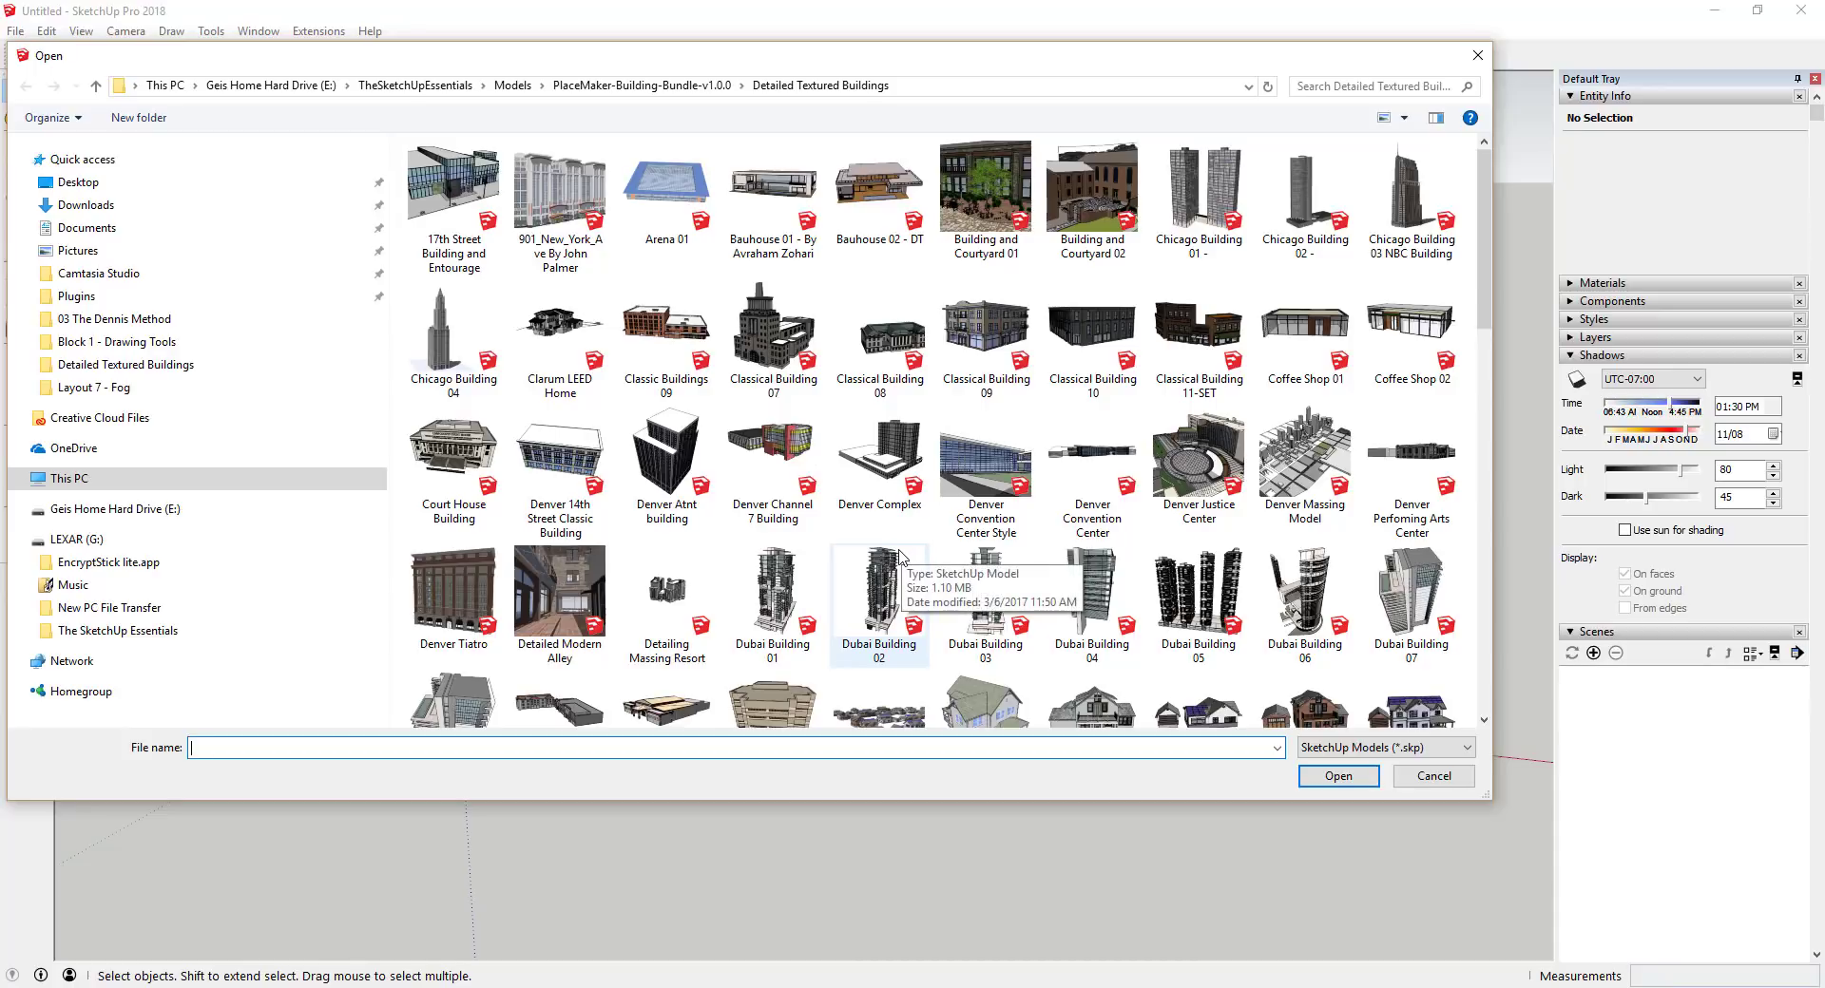
double_click(773, 589)
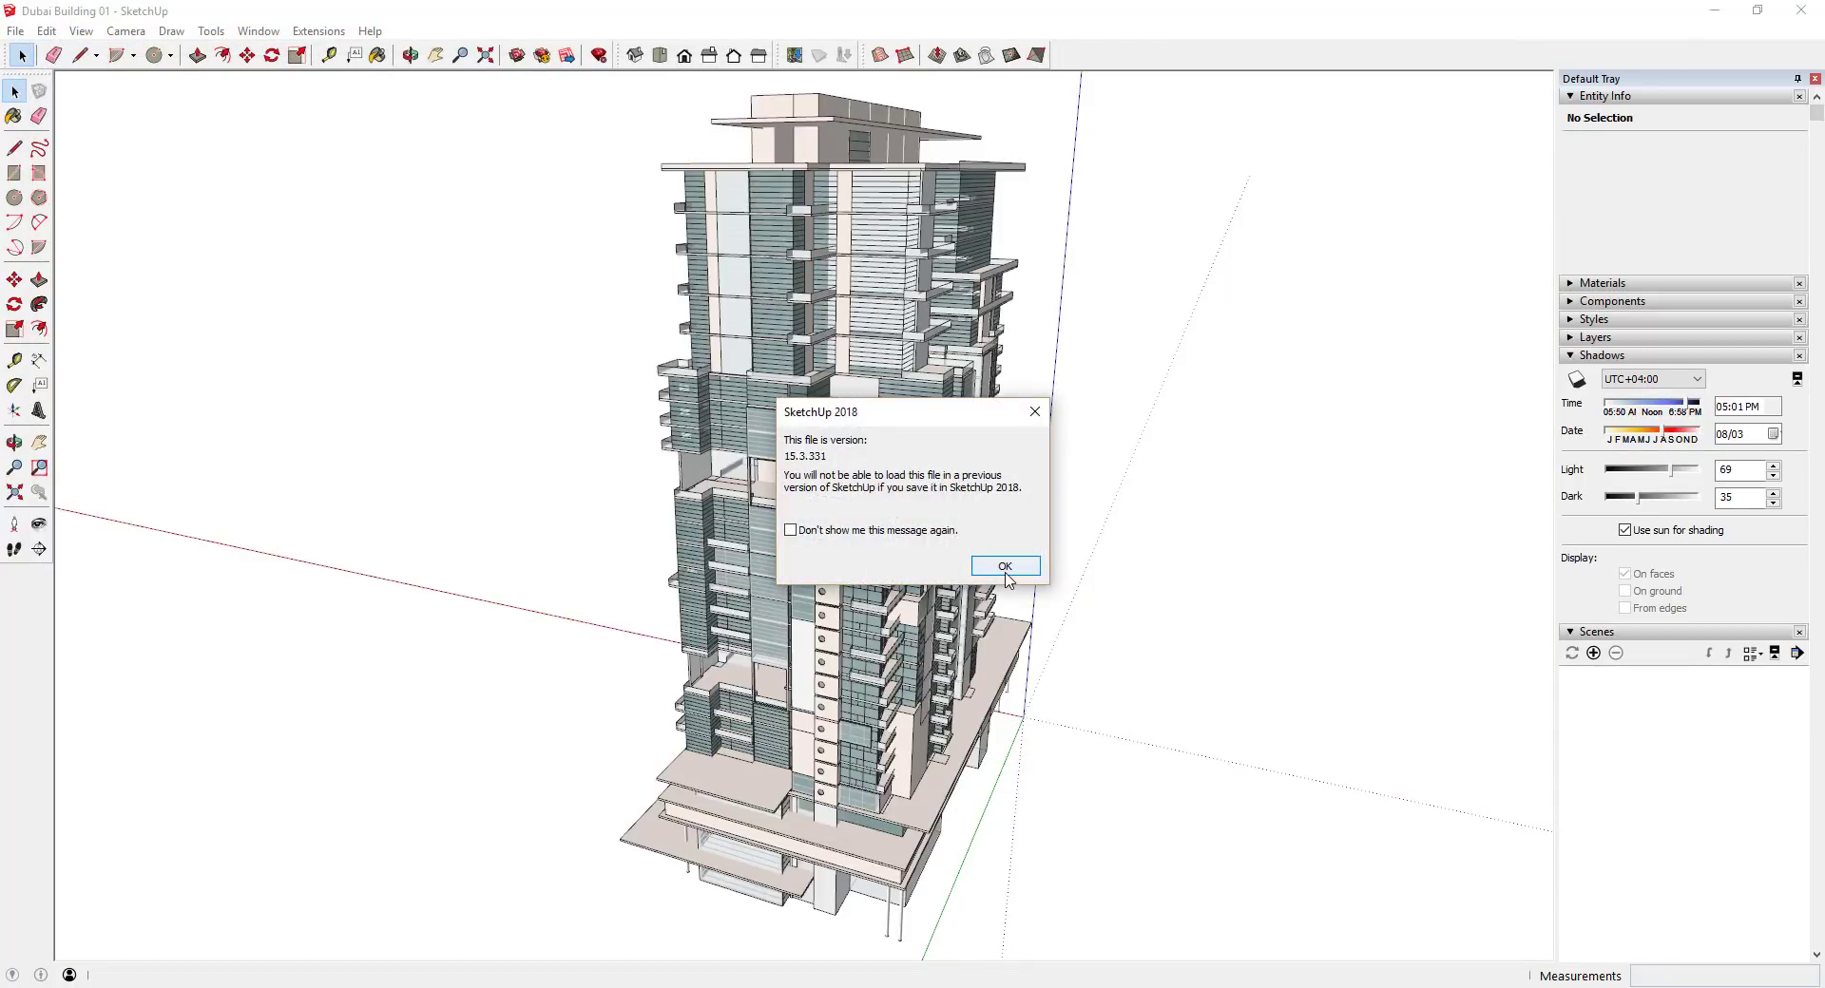
left_click(1006, 568)
Orbit around the tower to its balcony facade and bring the camera close to the building's base
left_click_drag(707, 578, 180, 632)
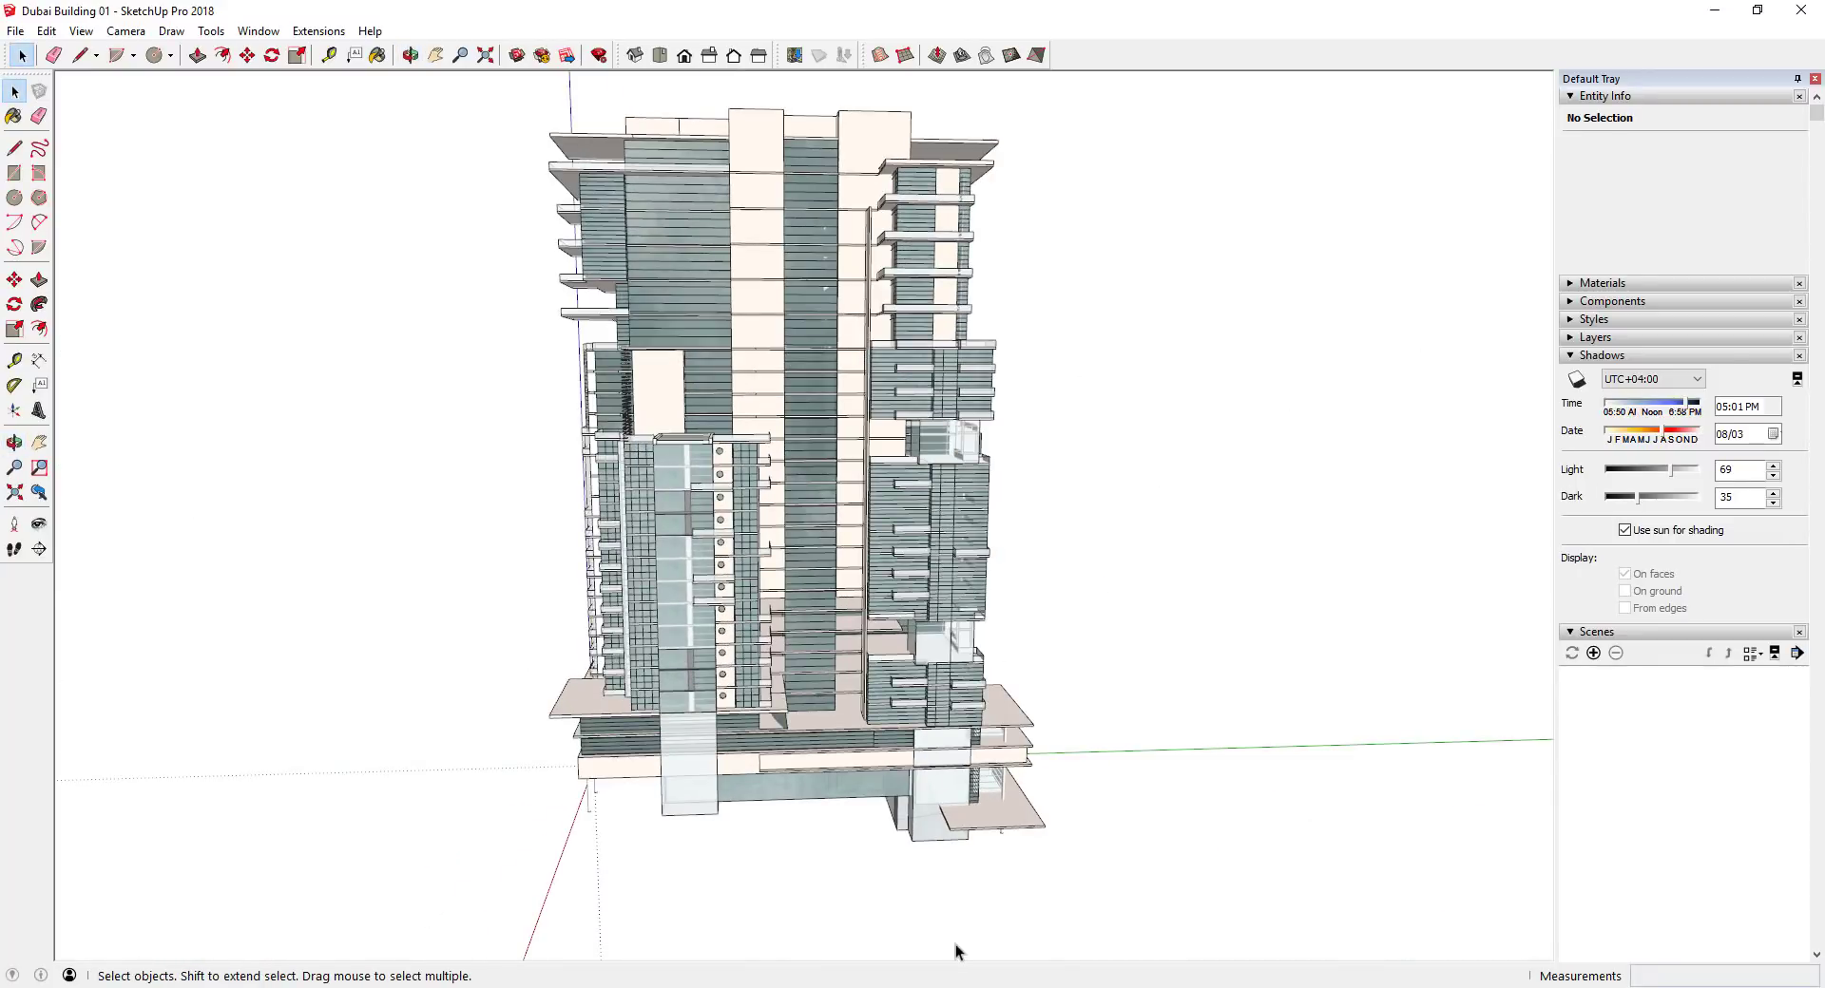
left_click_drag(836, 765, 510, 672)
key("space")
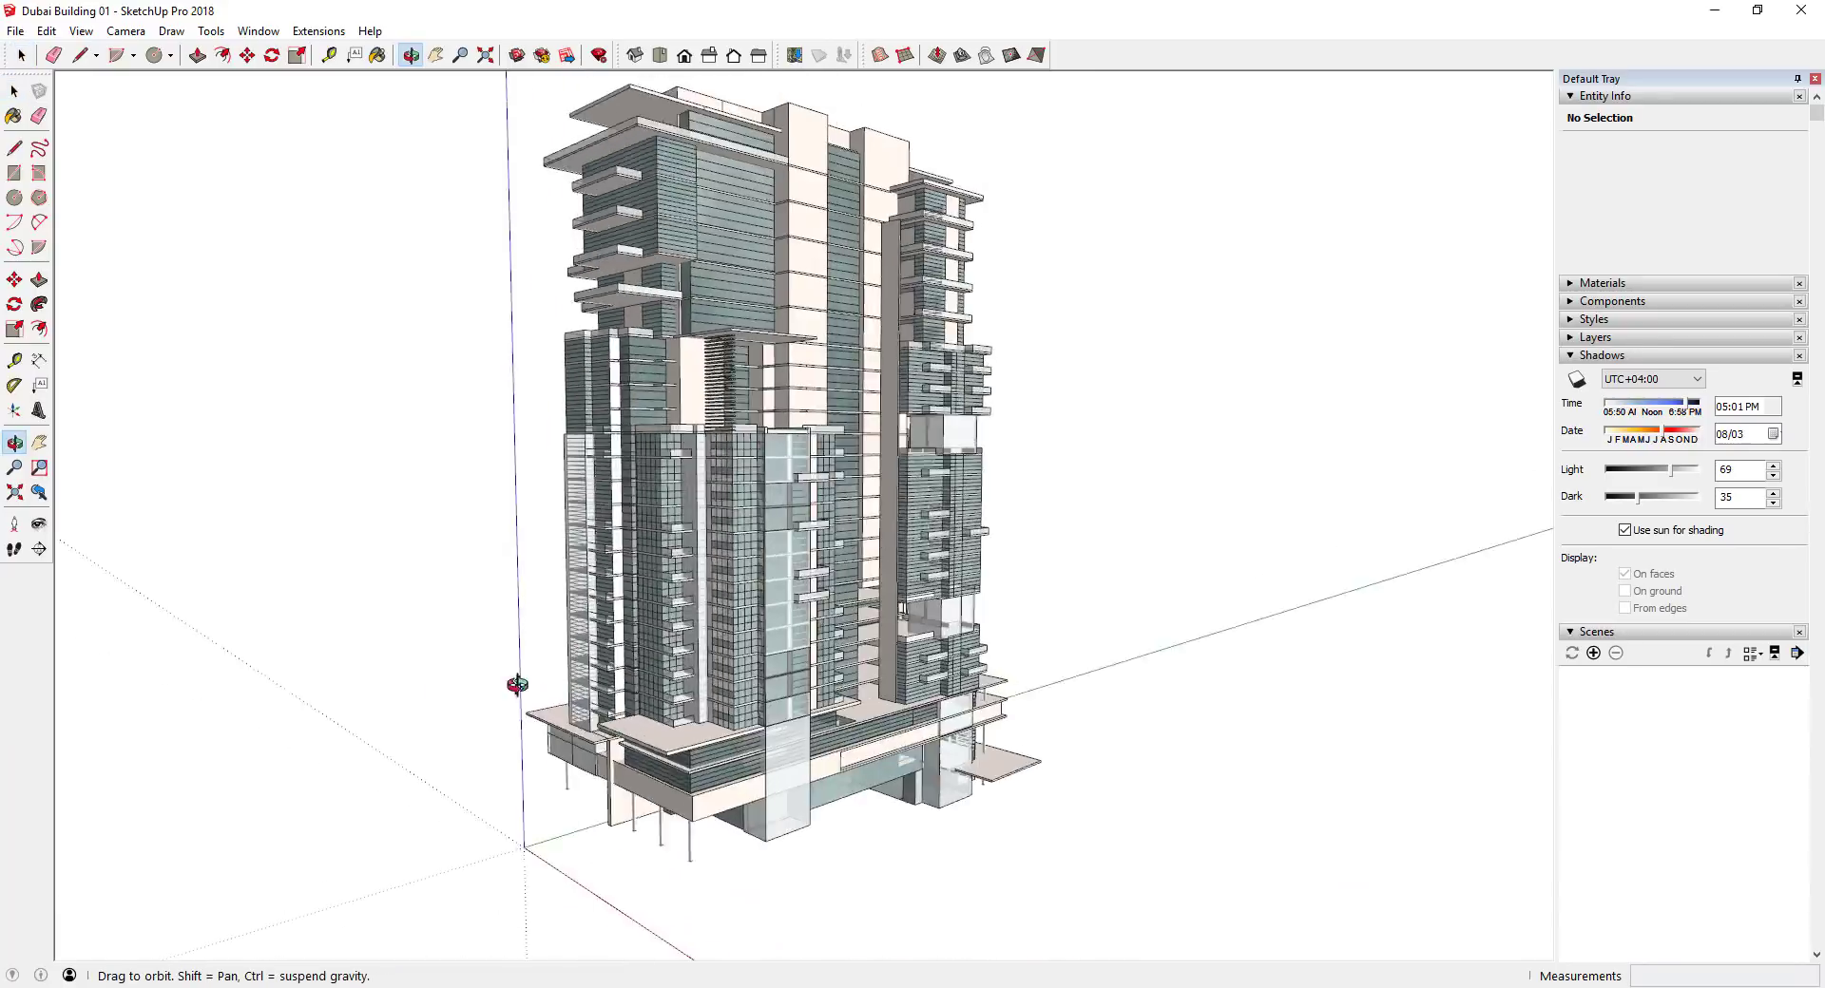
scroll(961, 810, "up", 6)
scroll(939, 756, "up", 3)
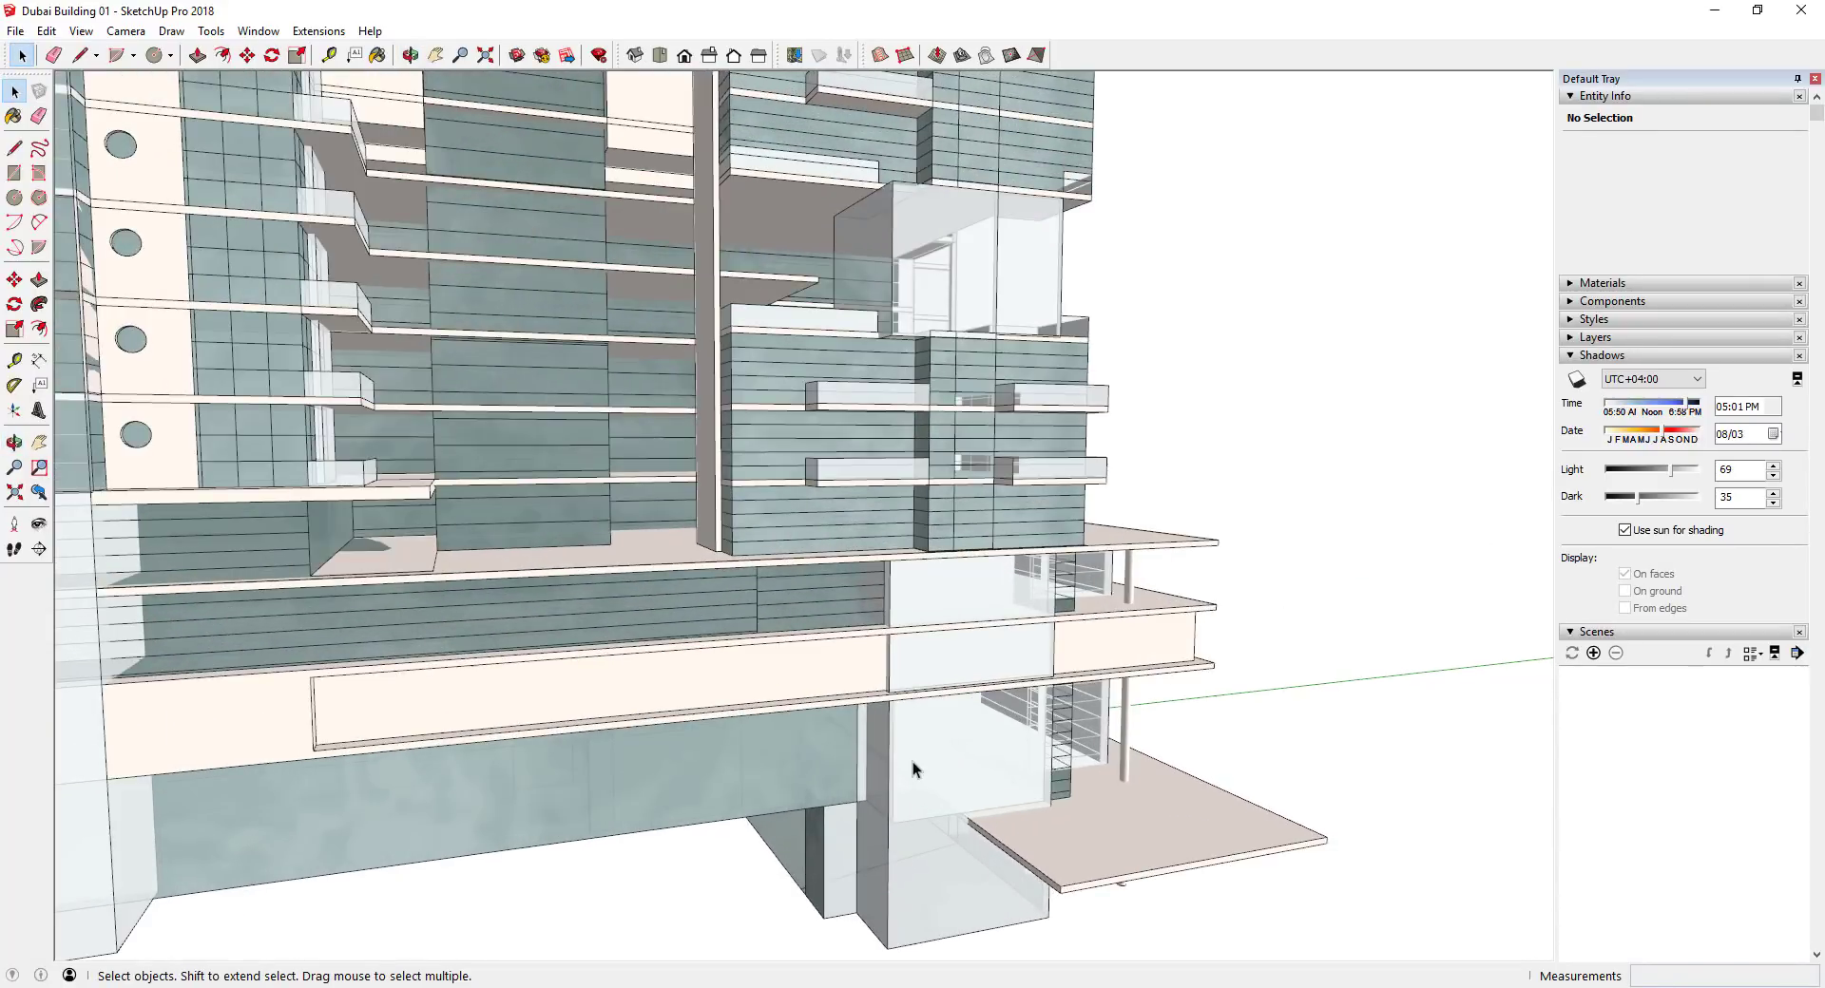
scroll(913, 761, "up", 3)
Compose a dramatic low camera view looking up at the tower with the Look Around tool
left_click(39, 523)
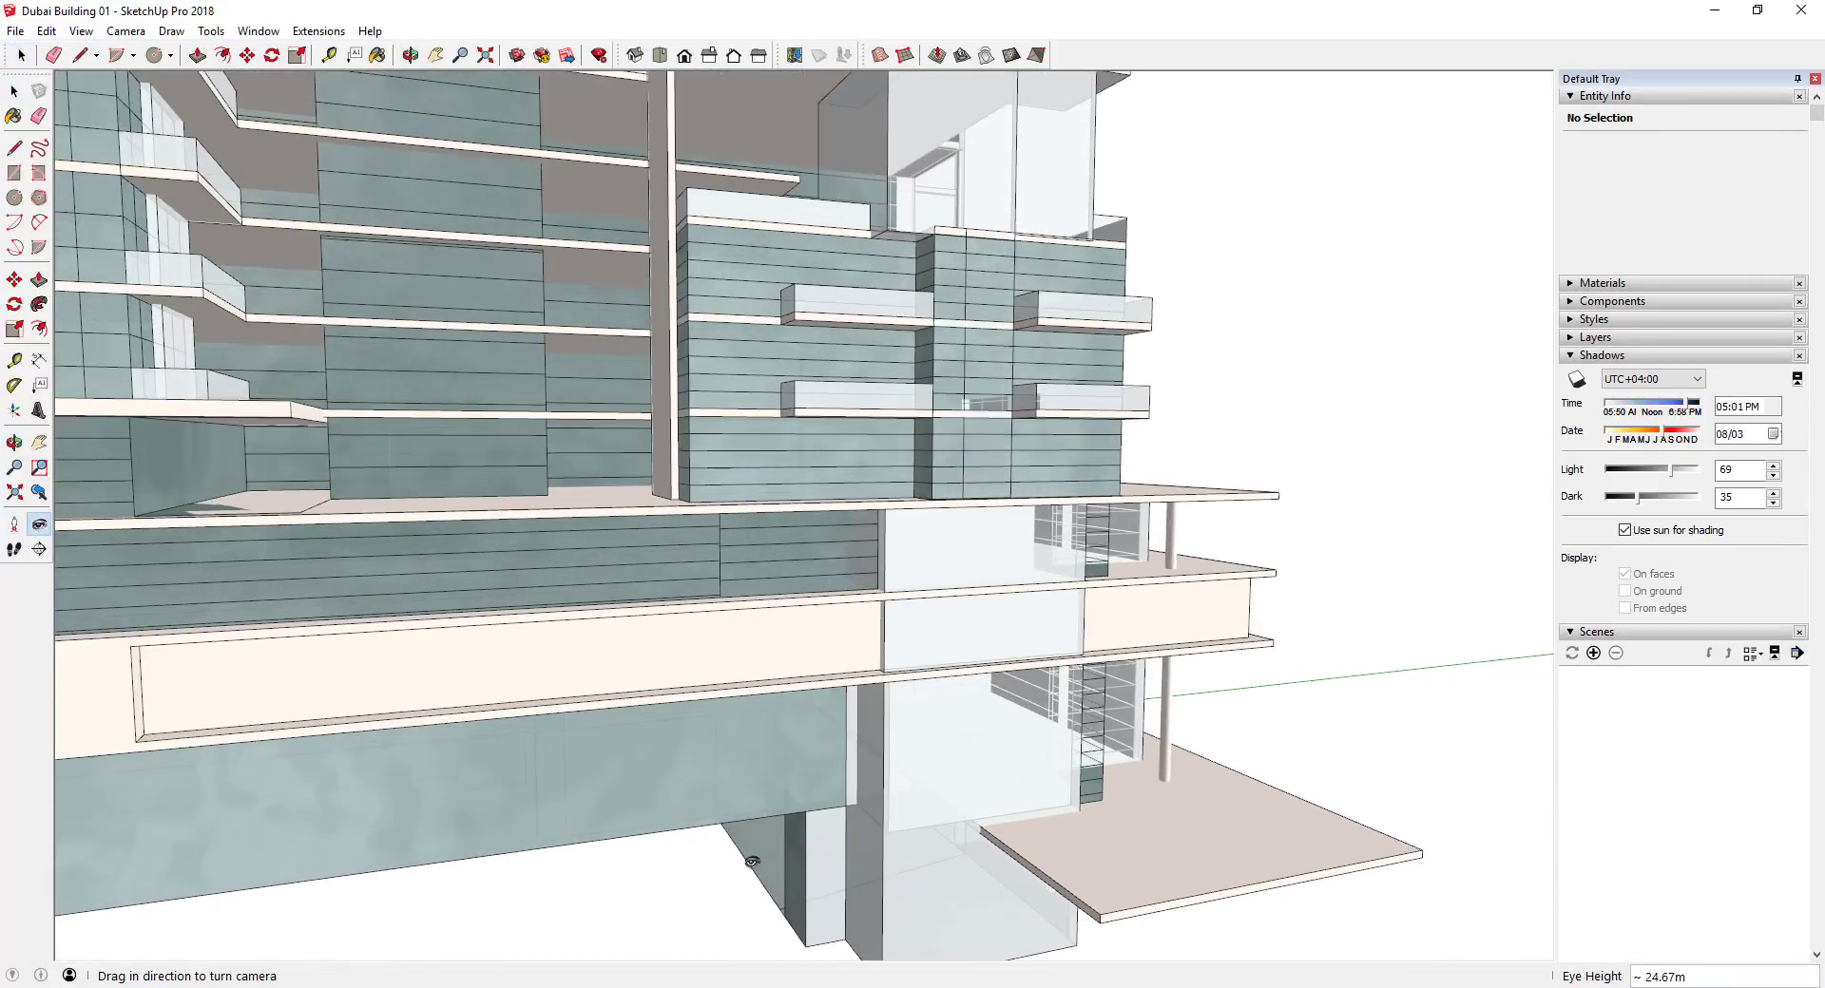
left_click_drag(750, 861, 553, 557)
left_click_drag(373, 548, 420, 576)
key("o")
left_click_drag(853, 566, 739, 810)
scroll(740, 880, "up", 4)
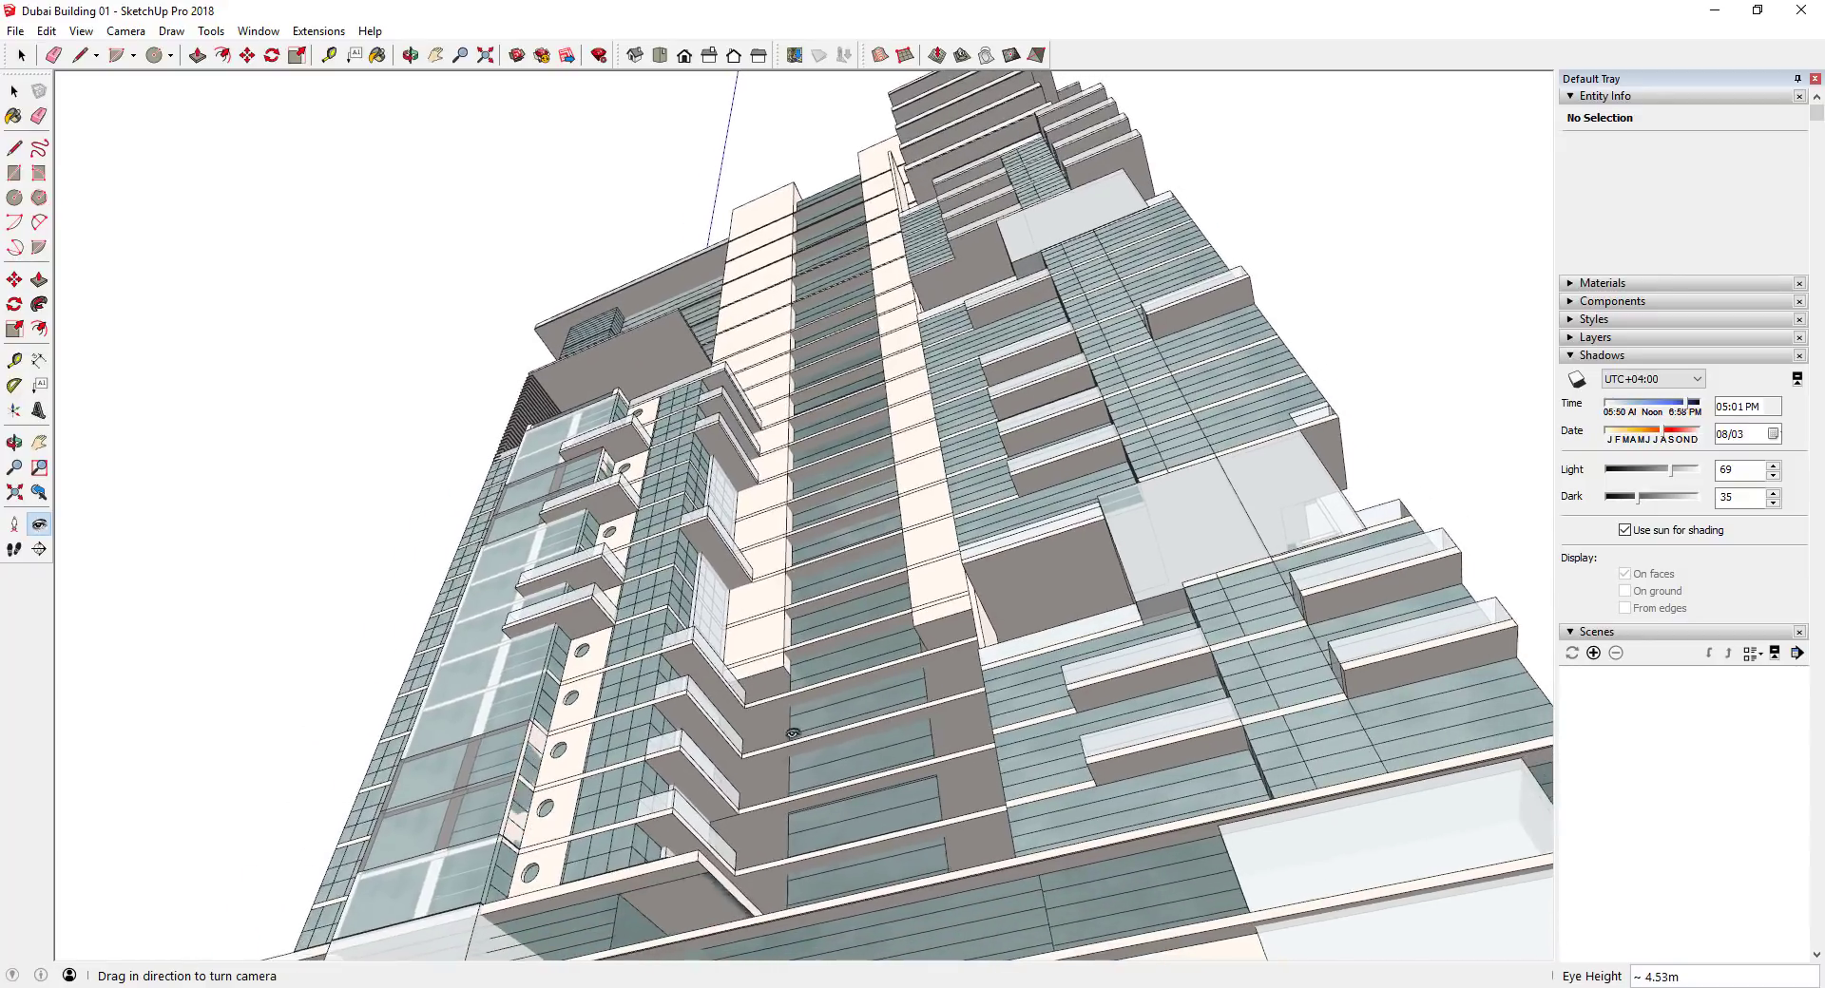
left_click_drag(793, 734, 809, 713)
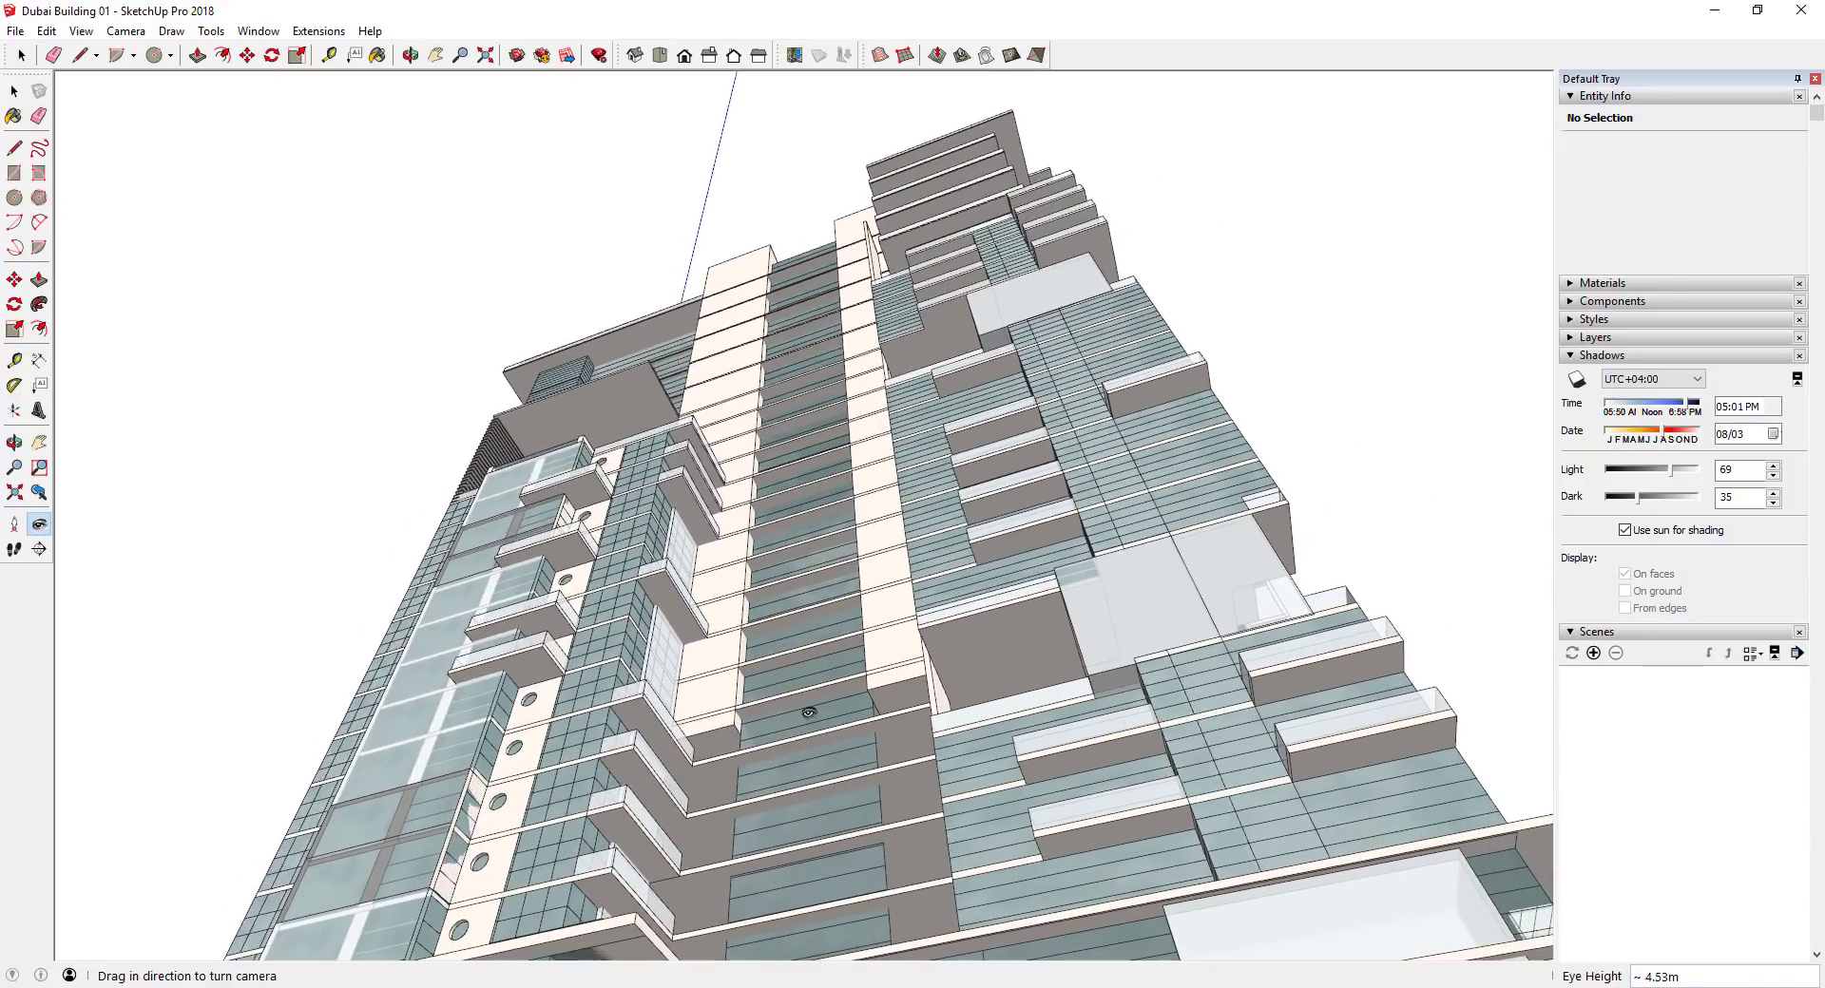
scroll(851, 742, "up", 2)
scroll(851, 740, "down", 2)
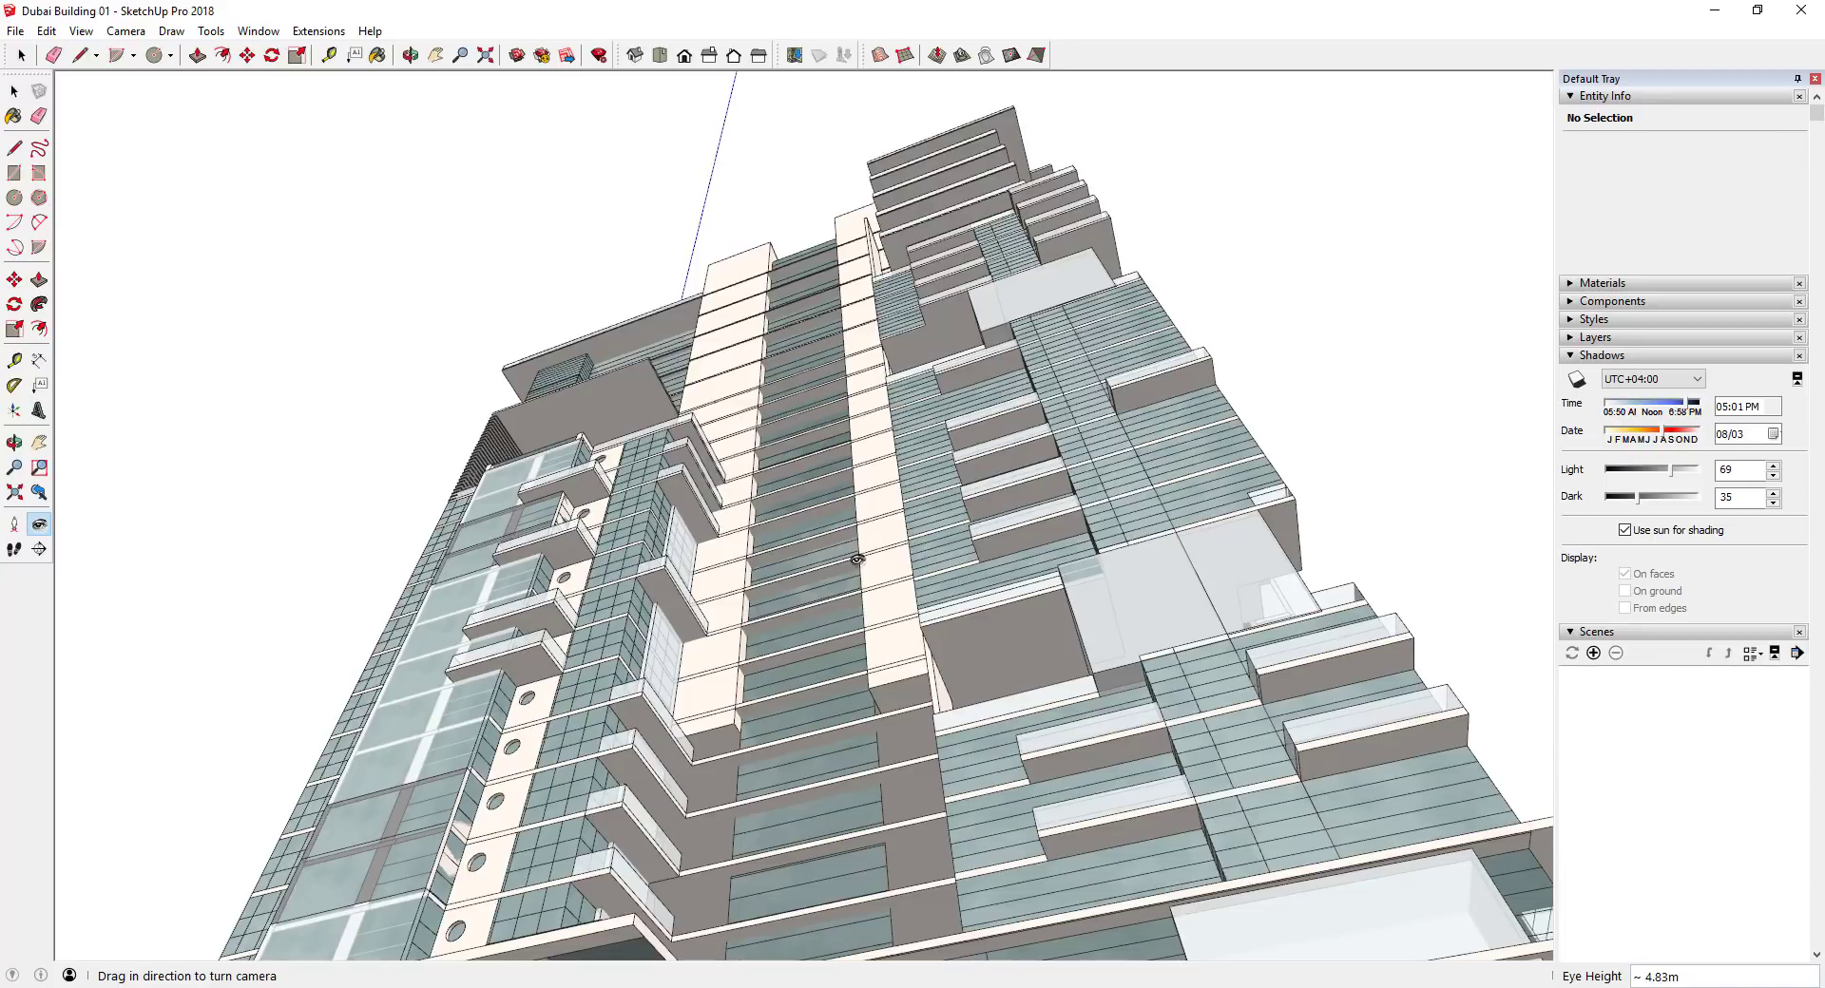
scroll(858, 570, "down", 3)
scroll(1098, 916, "up", 1)
scroll(897, 921, "up", 1)
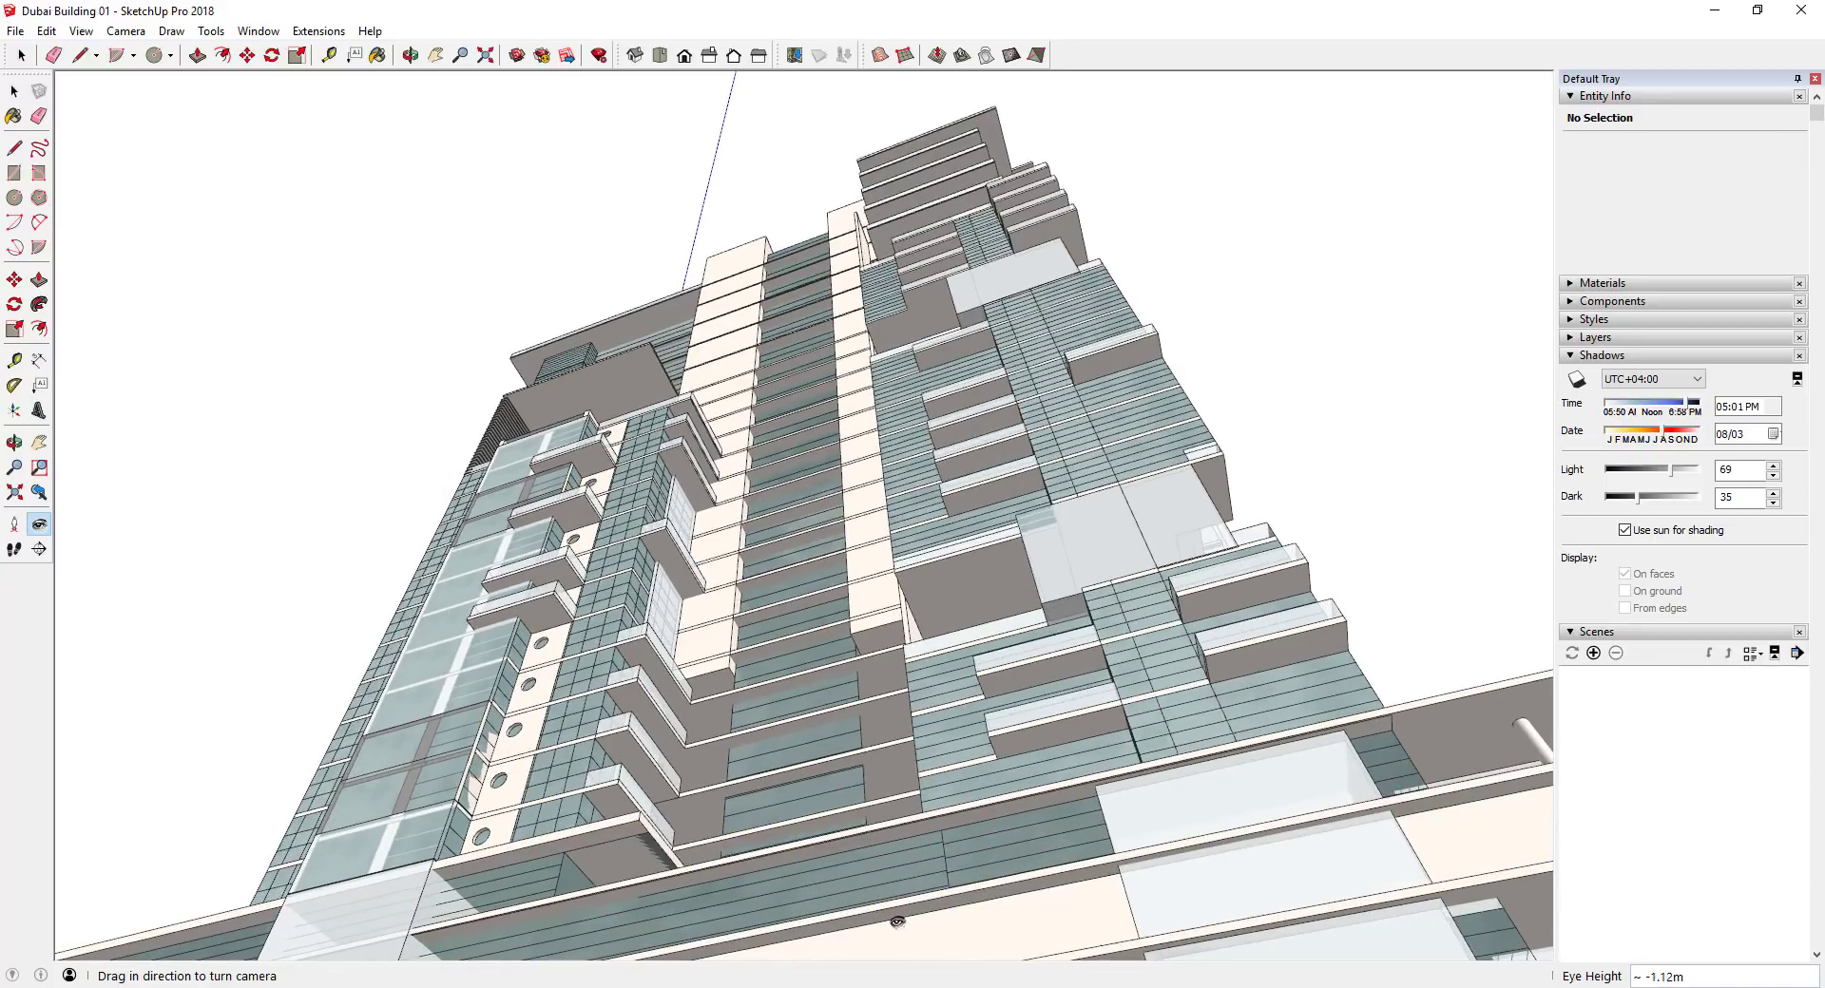
left_click_drag(972, 653, 1059, 482)
left_click_drag(861, 599, 874, 605)
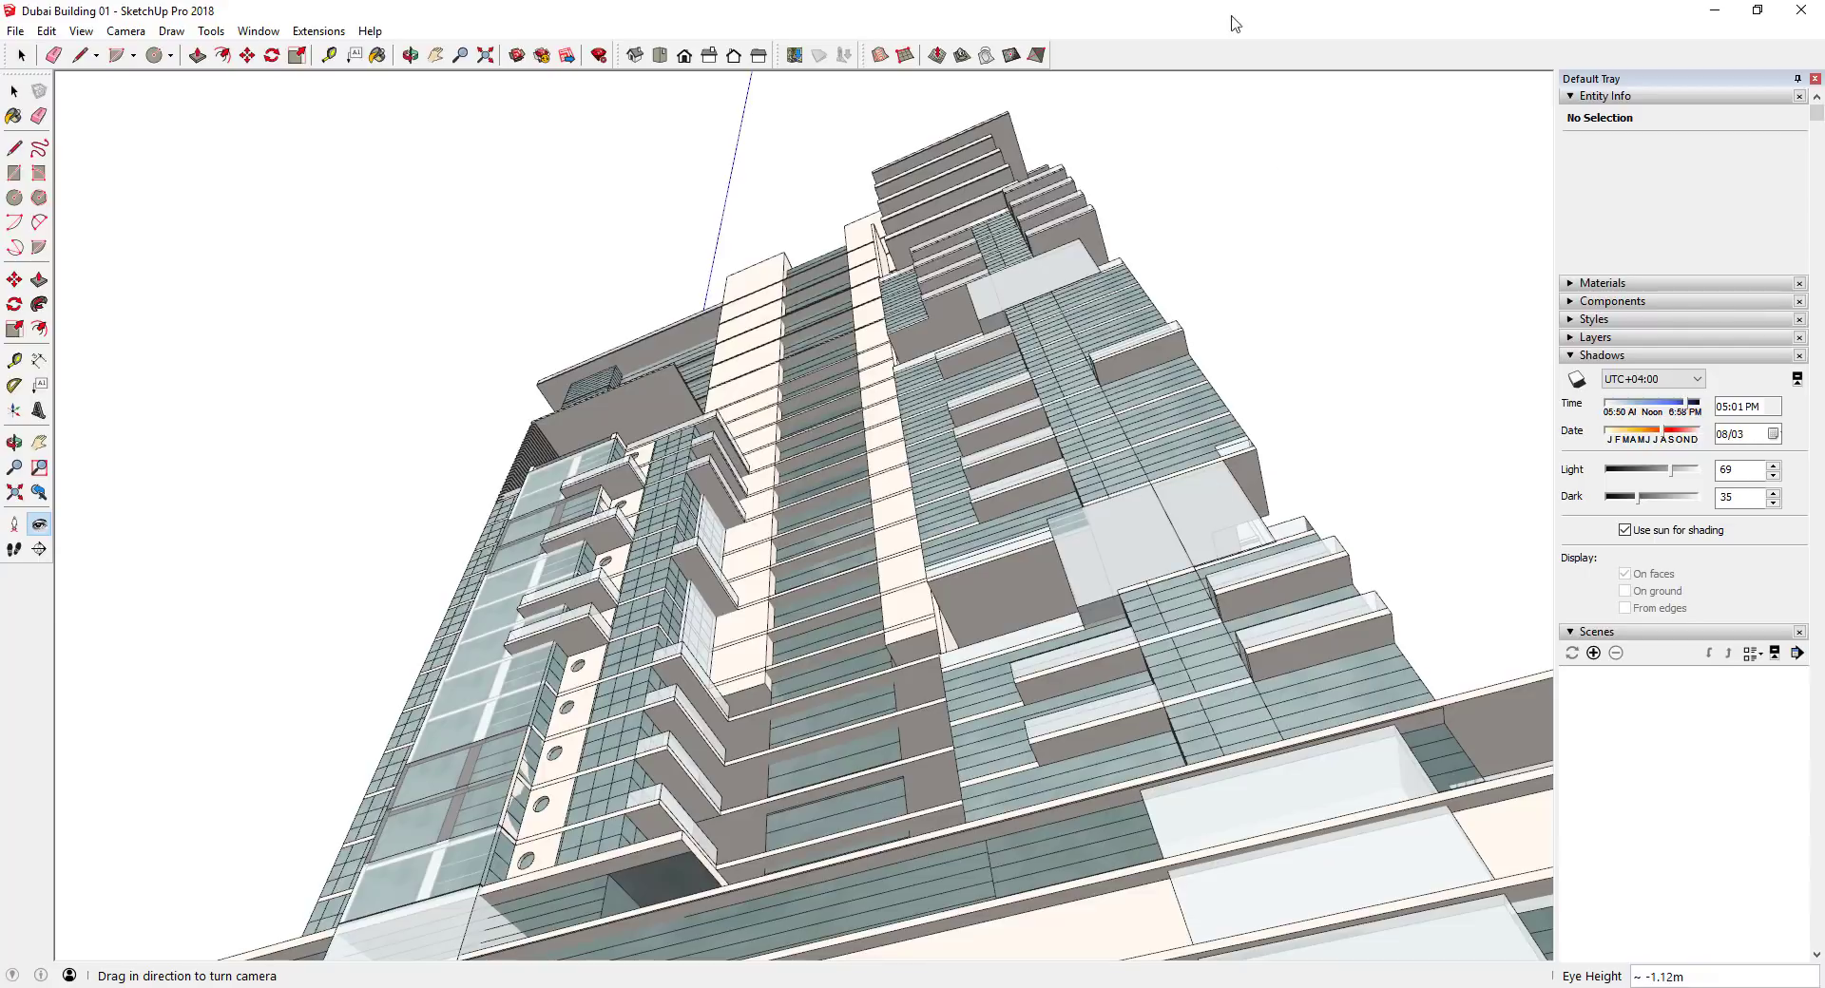
Show the style settings and add a scene that saves the current upward camera view
left_click(1594, 319)
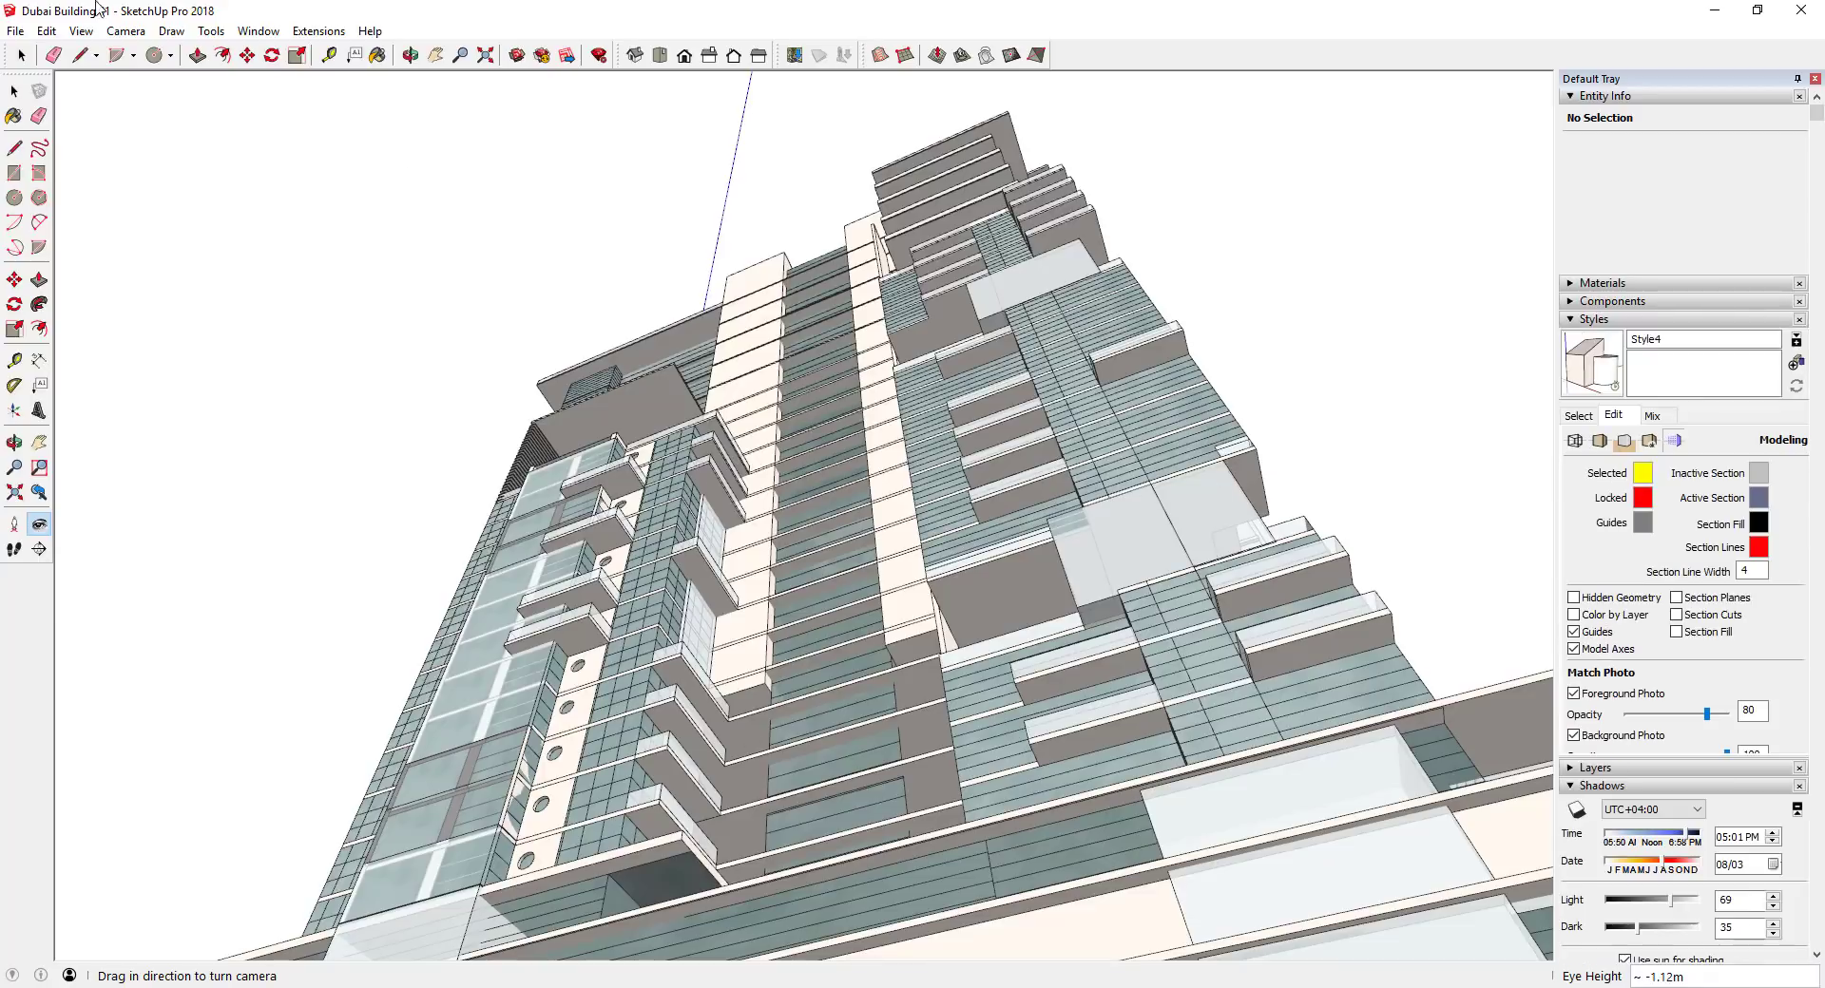
left_click(81, 31)
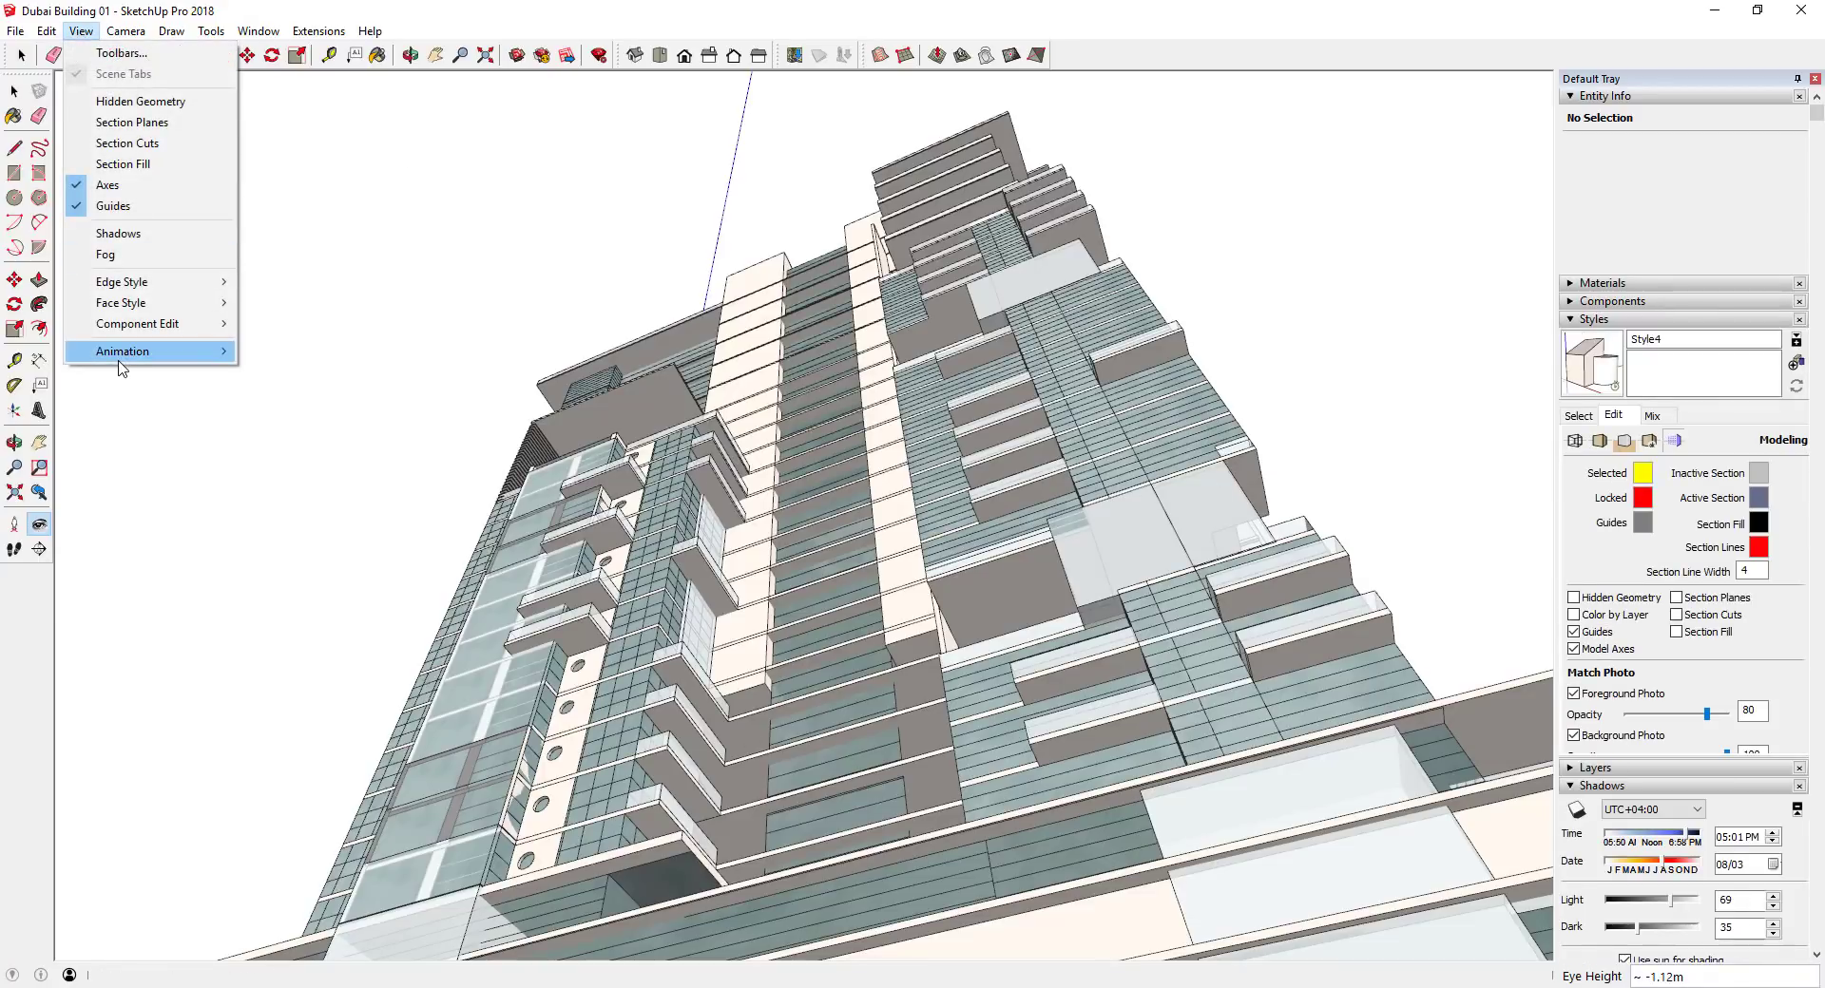
mouse_move(124, 352)
left_click(292, 352)
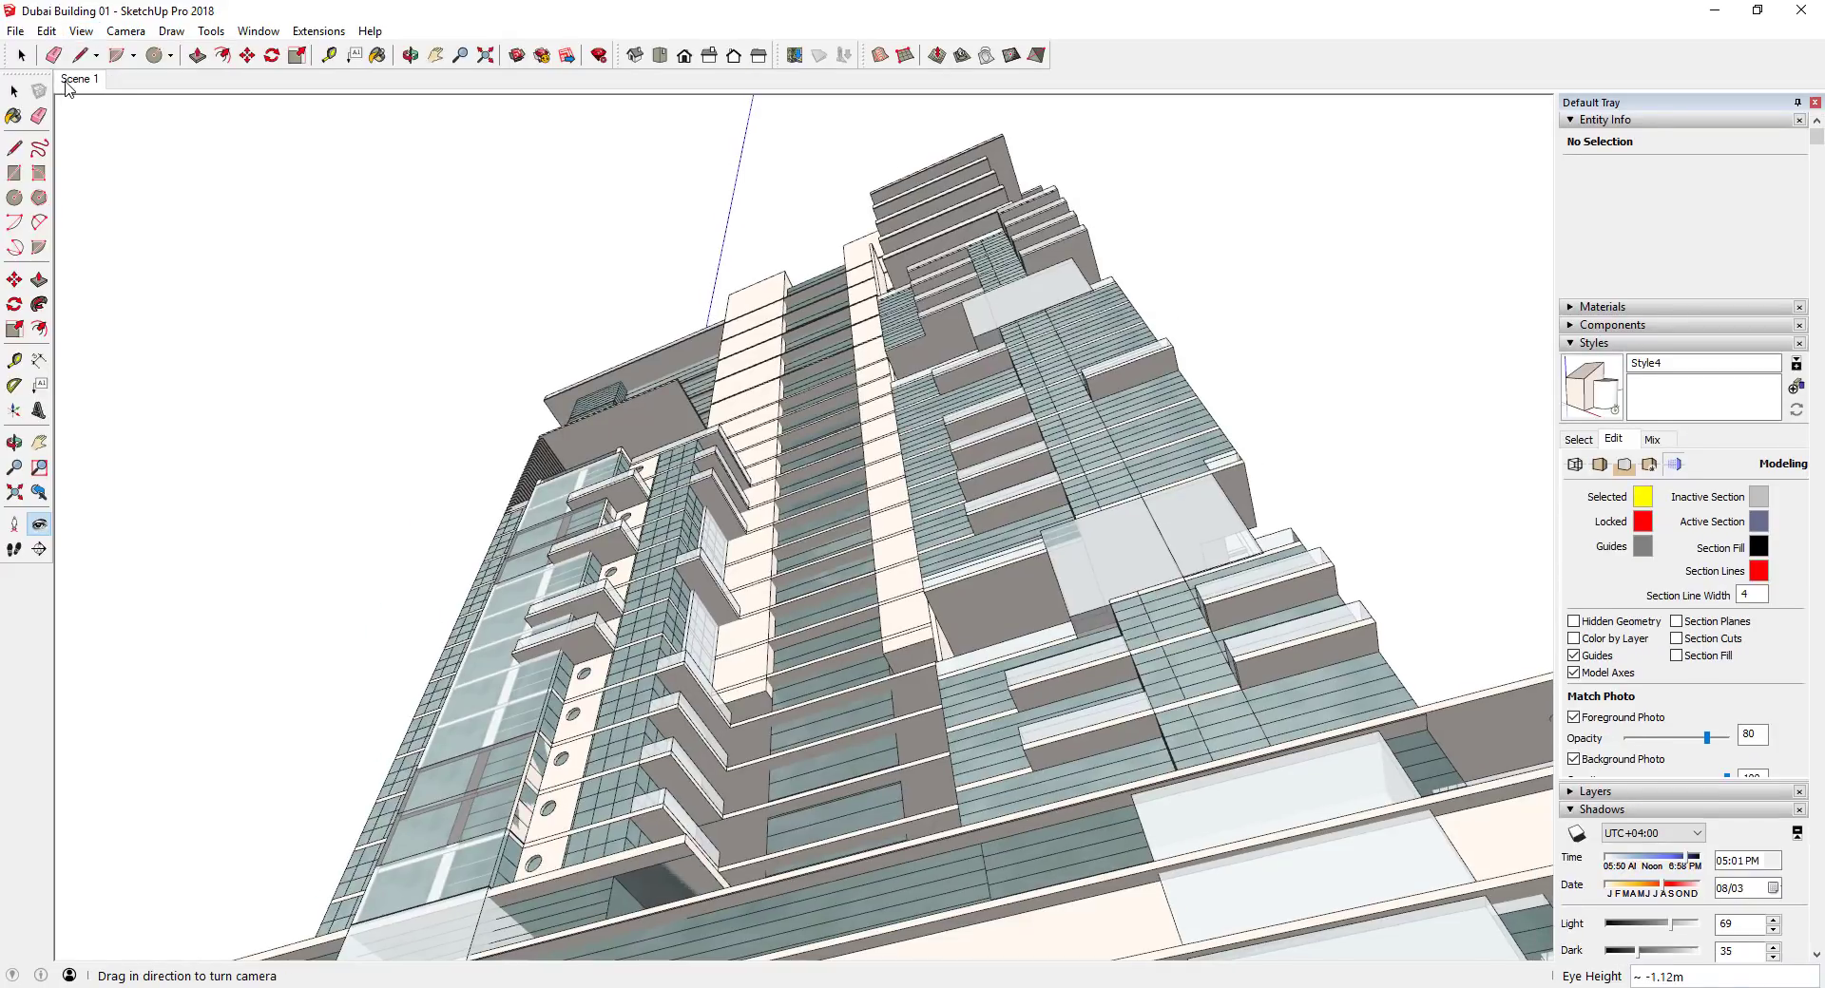
Move the camera away from the saved view and recall Scene 1 to test it
left_click_drag(1057, 451, 701, 551)
scroll(701, 552, "down", 10)
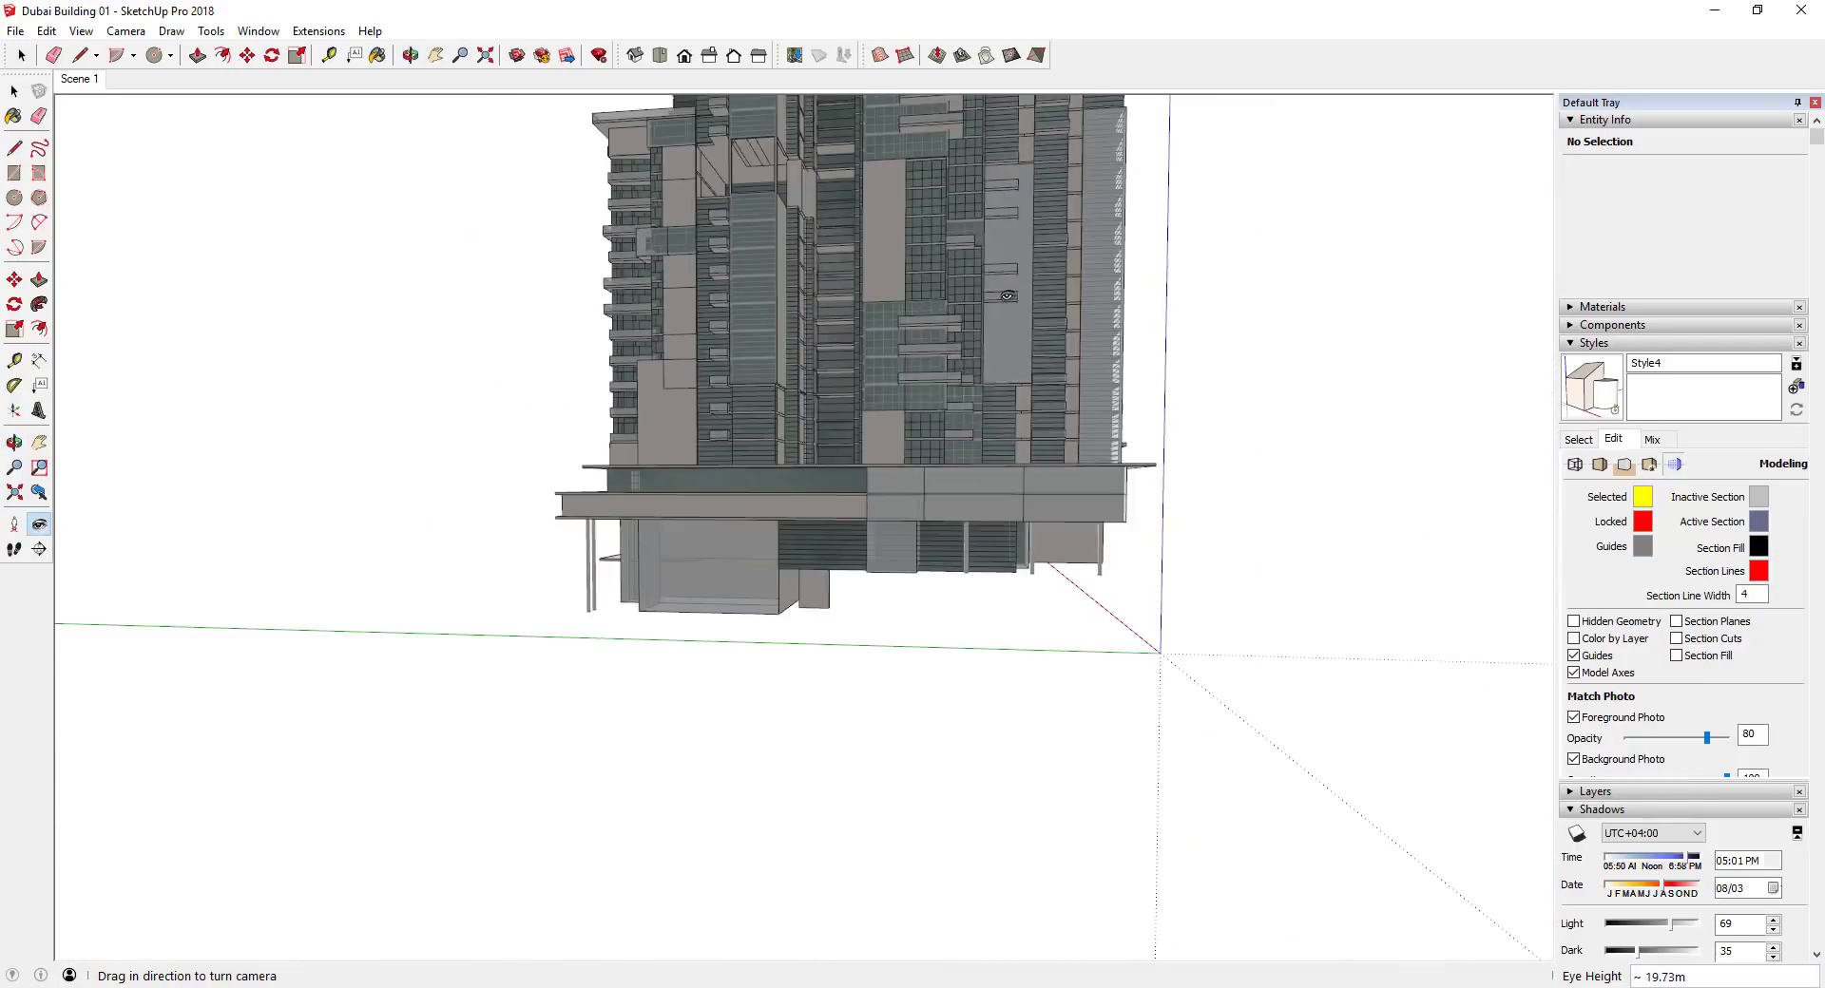
key("o")
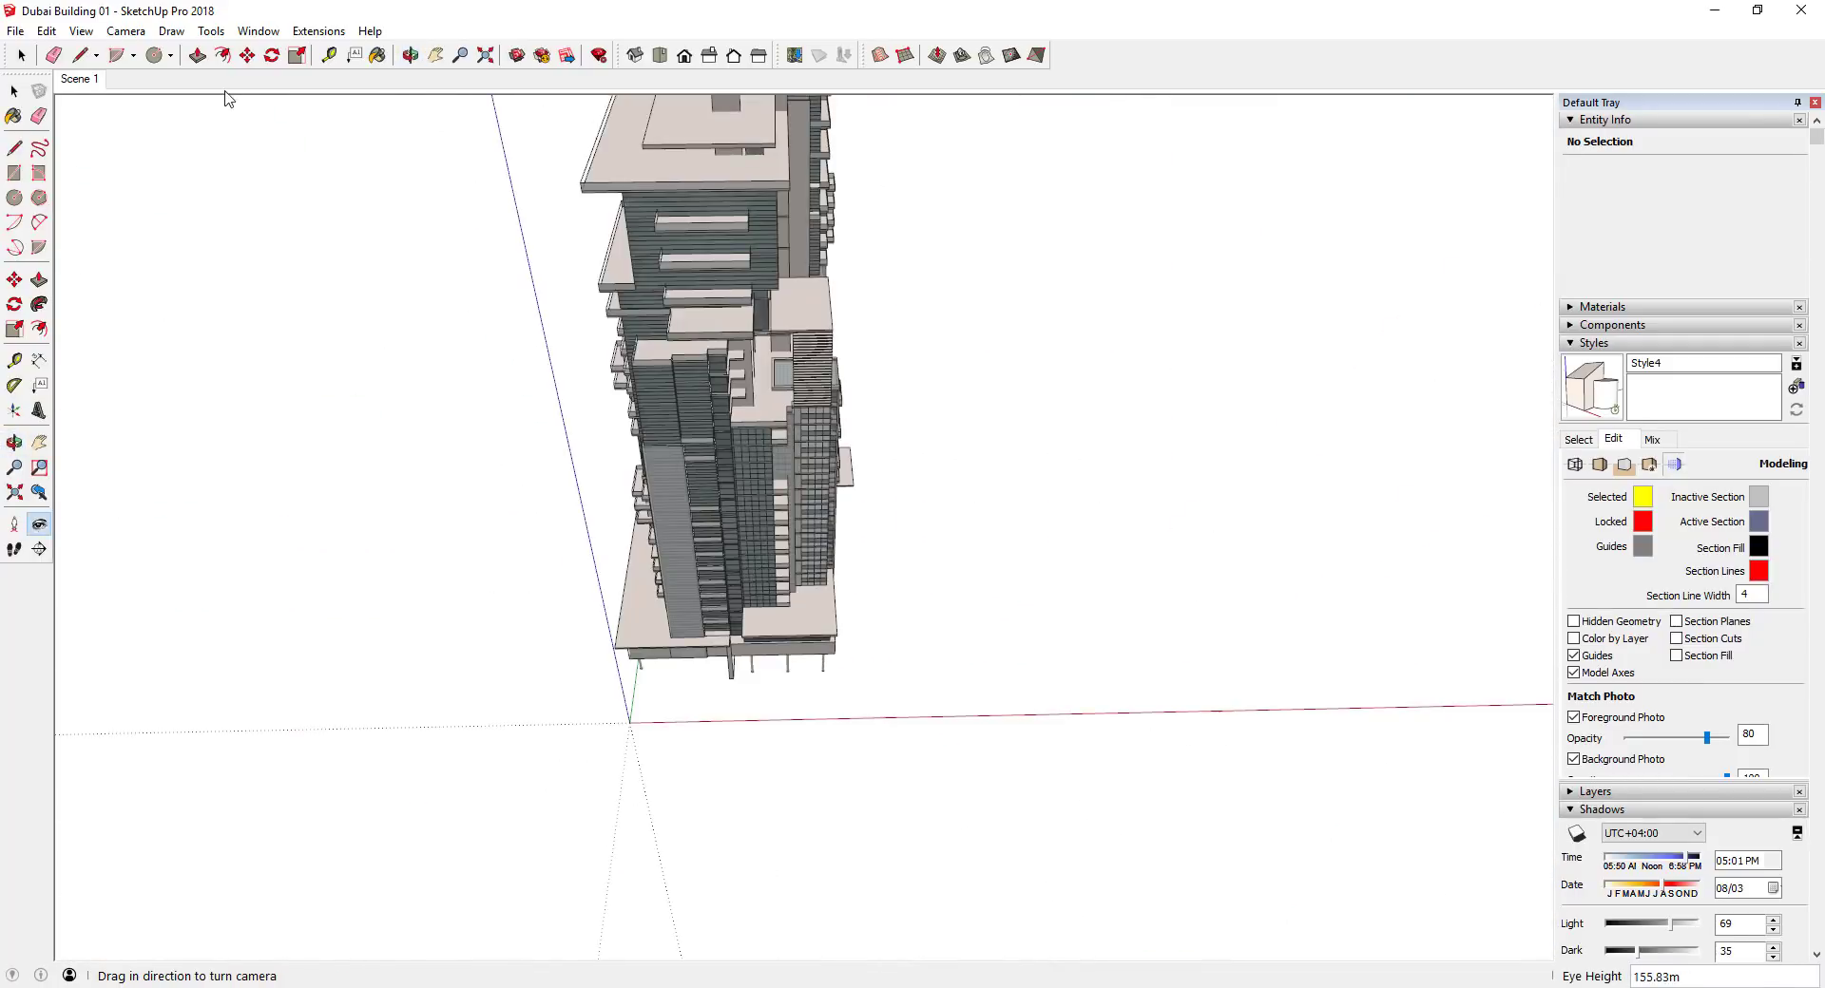
left_click(72, 83)
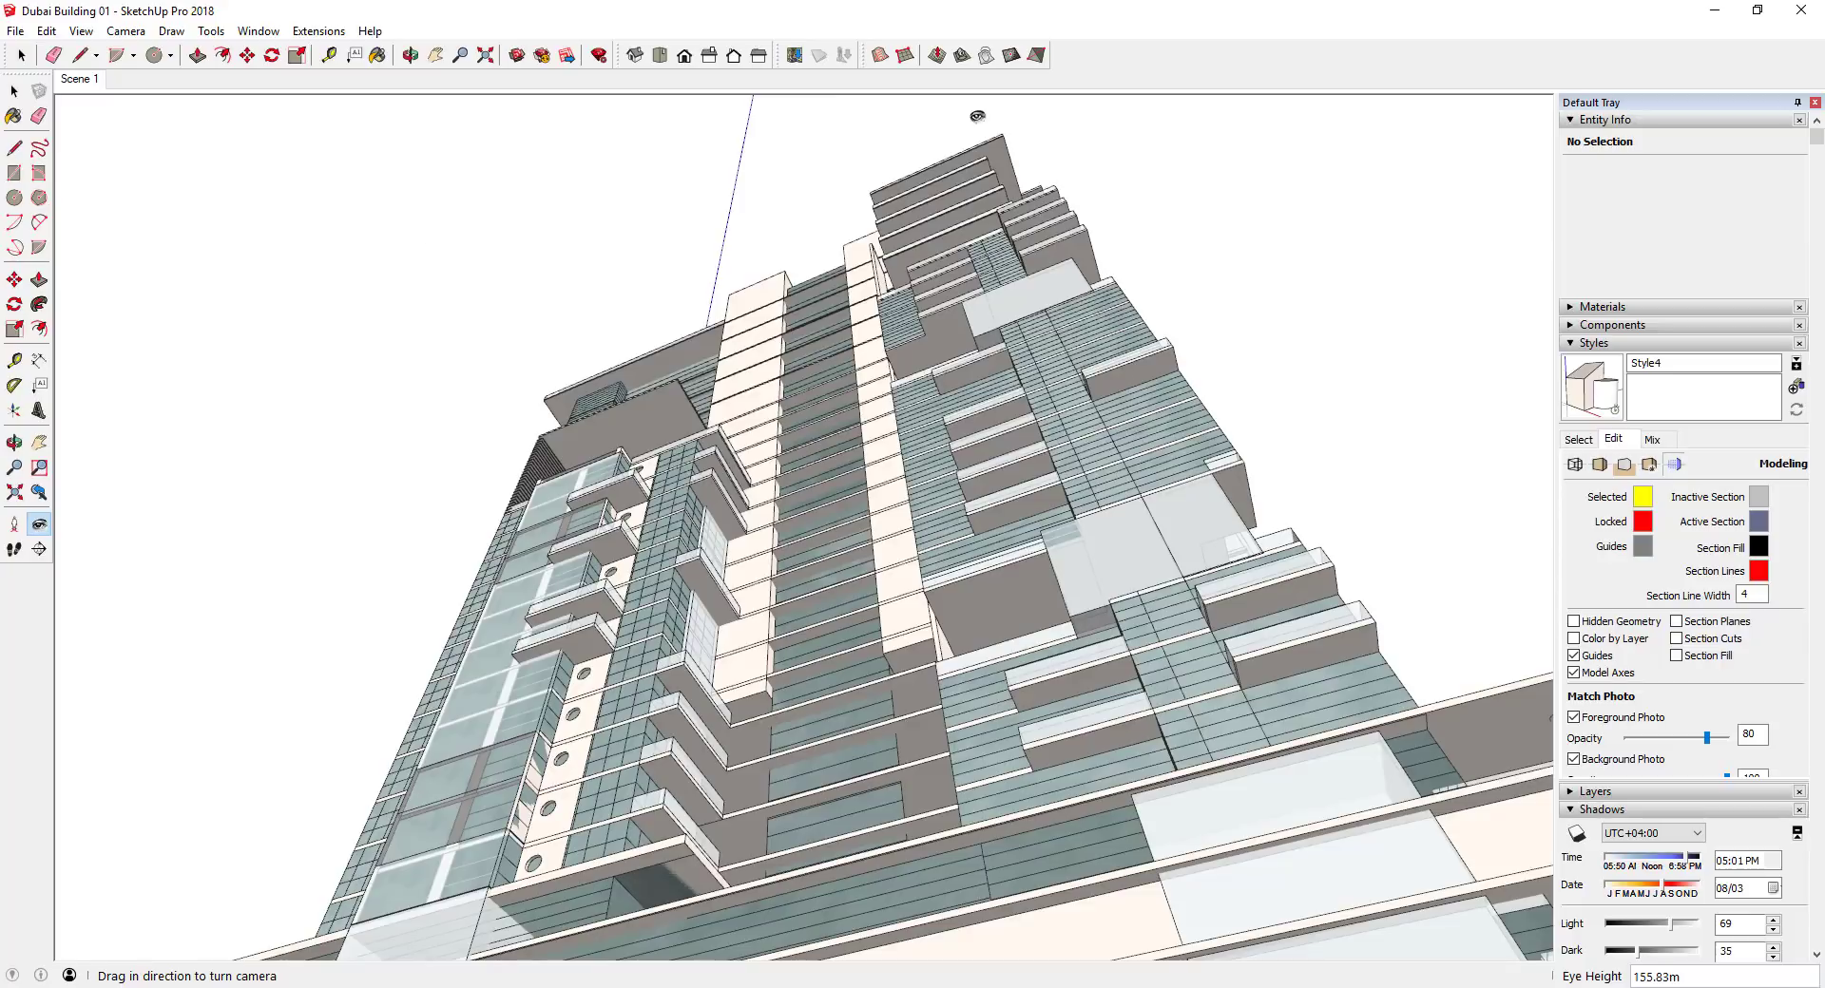
Apply the HiddenLine style from the Default Styles collection to the model
left_click(1578, 440)
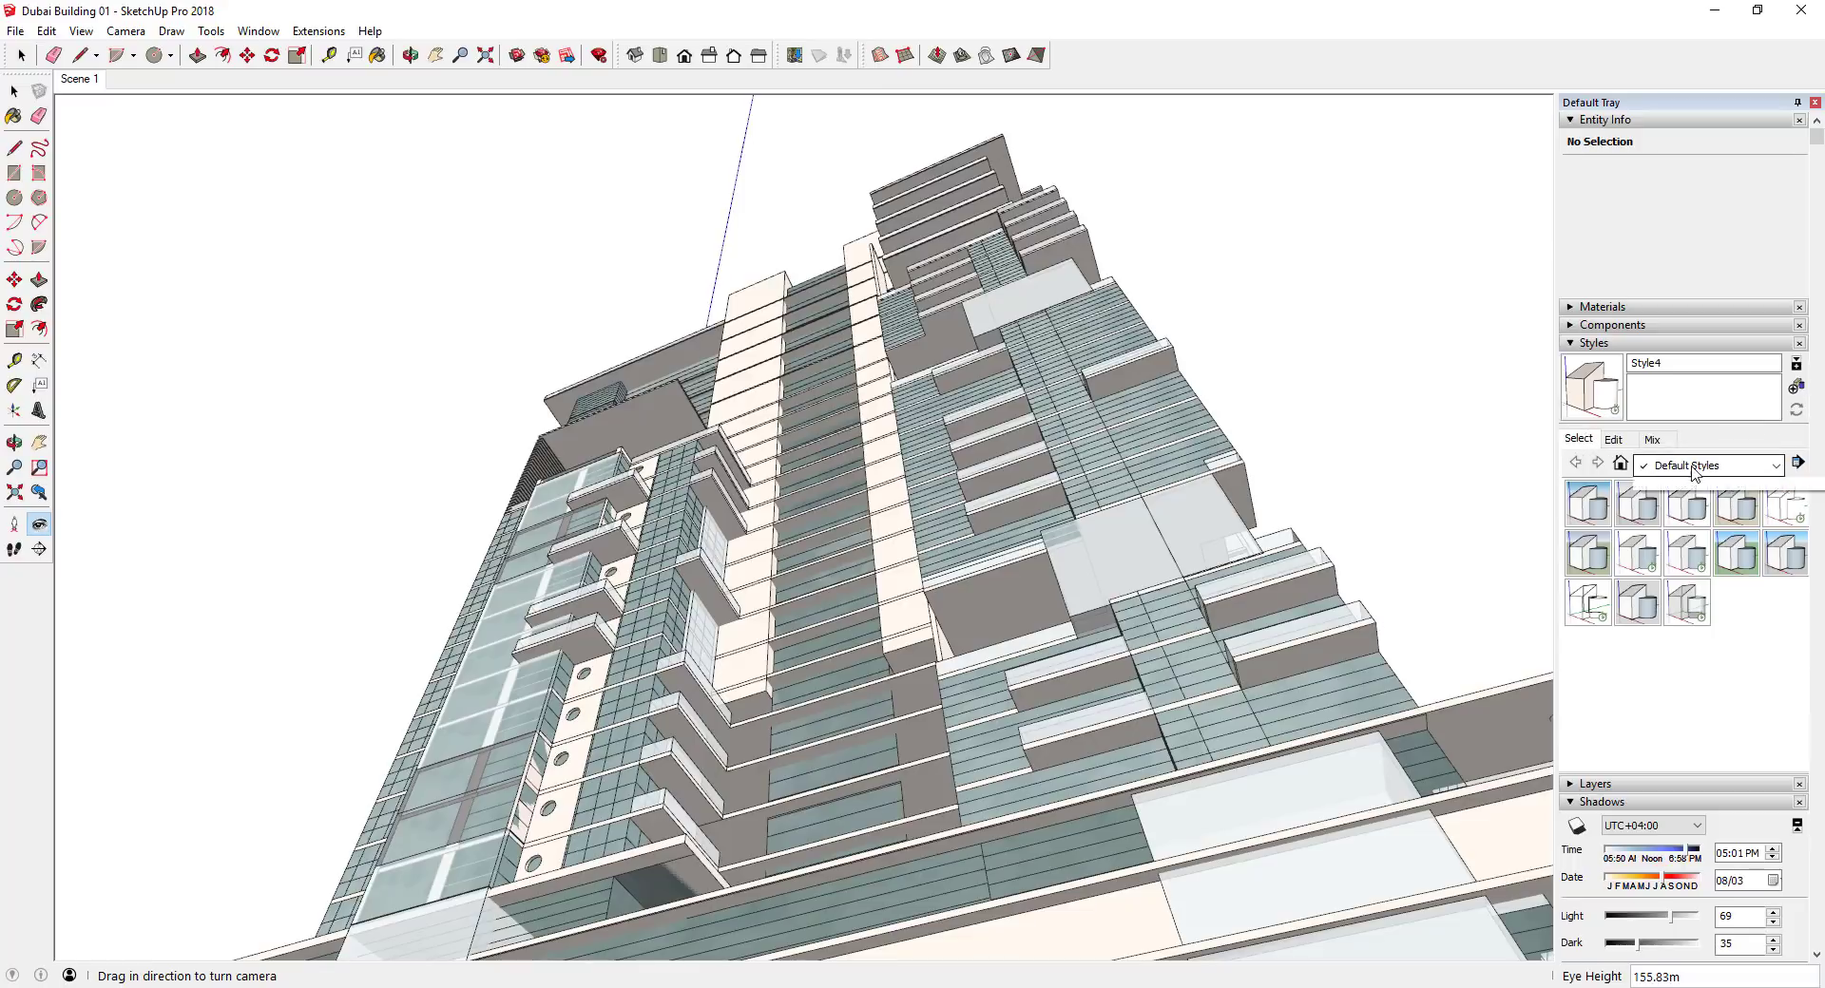
left_click(1692, 466)
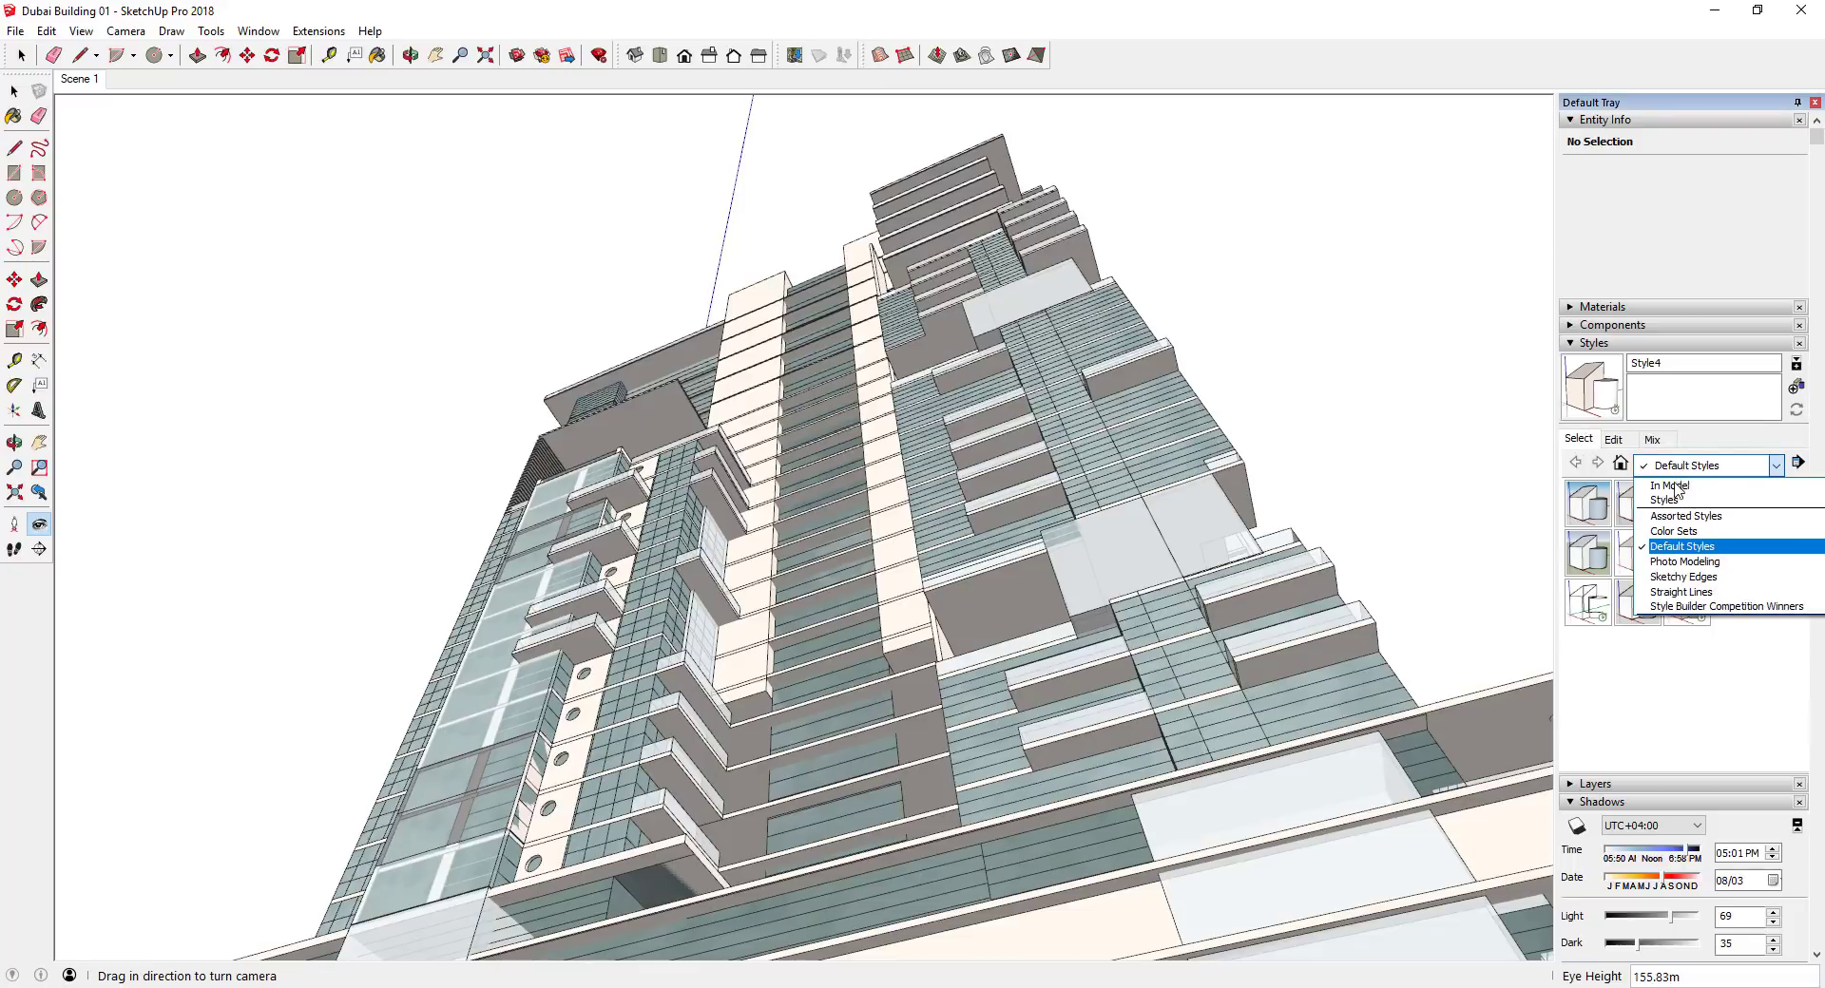
key("Escape")
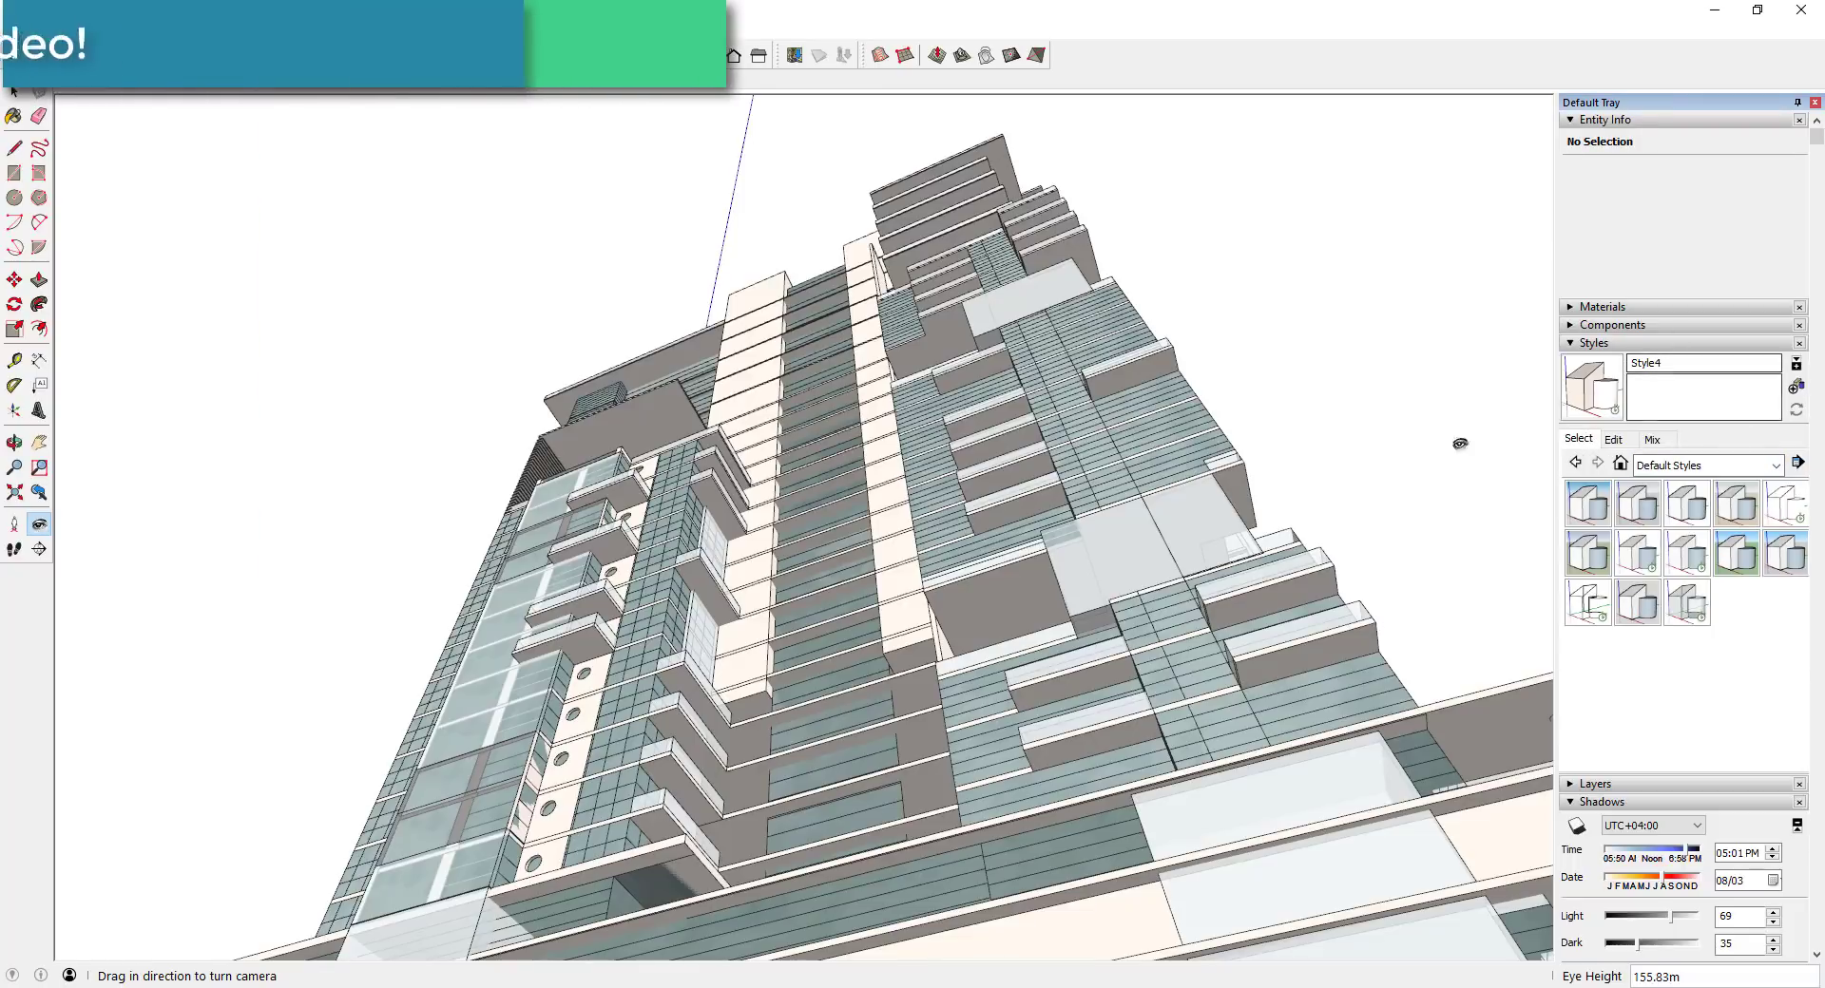
left_click(1788, 512)
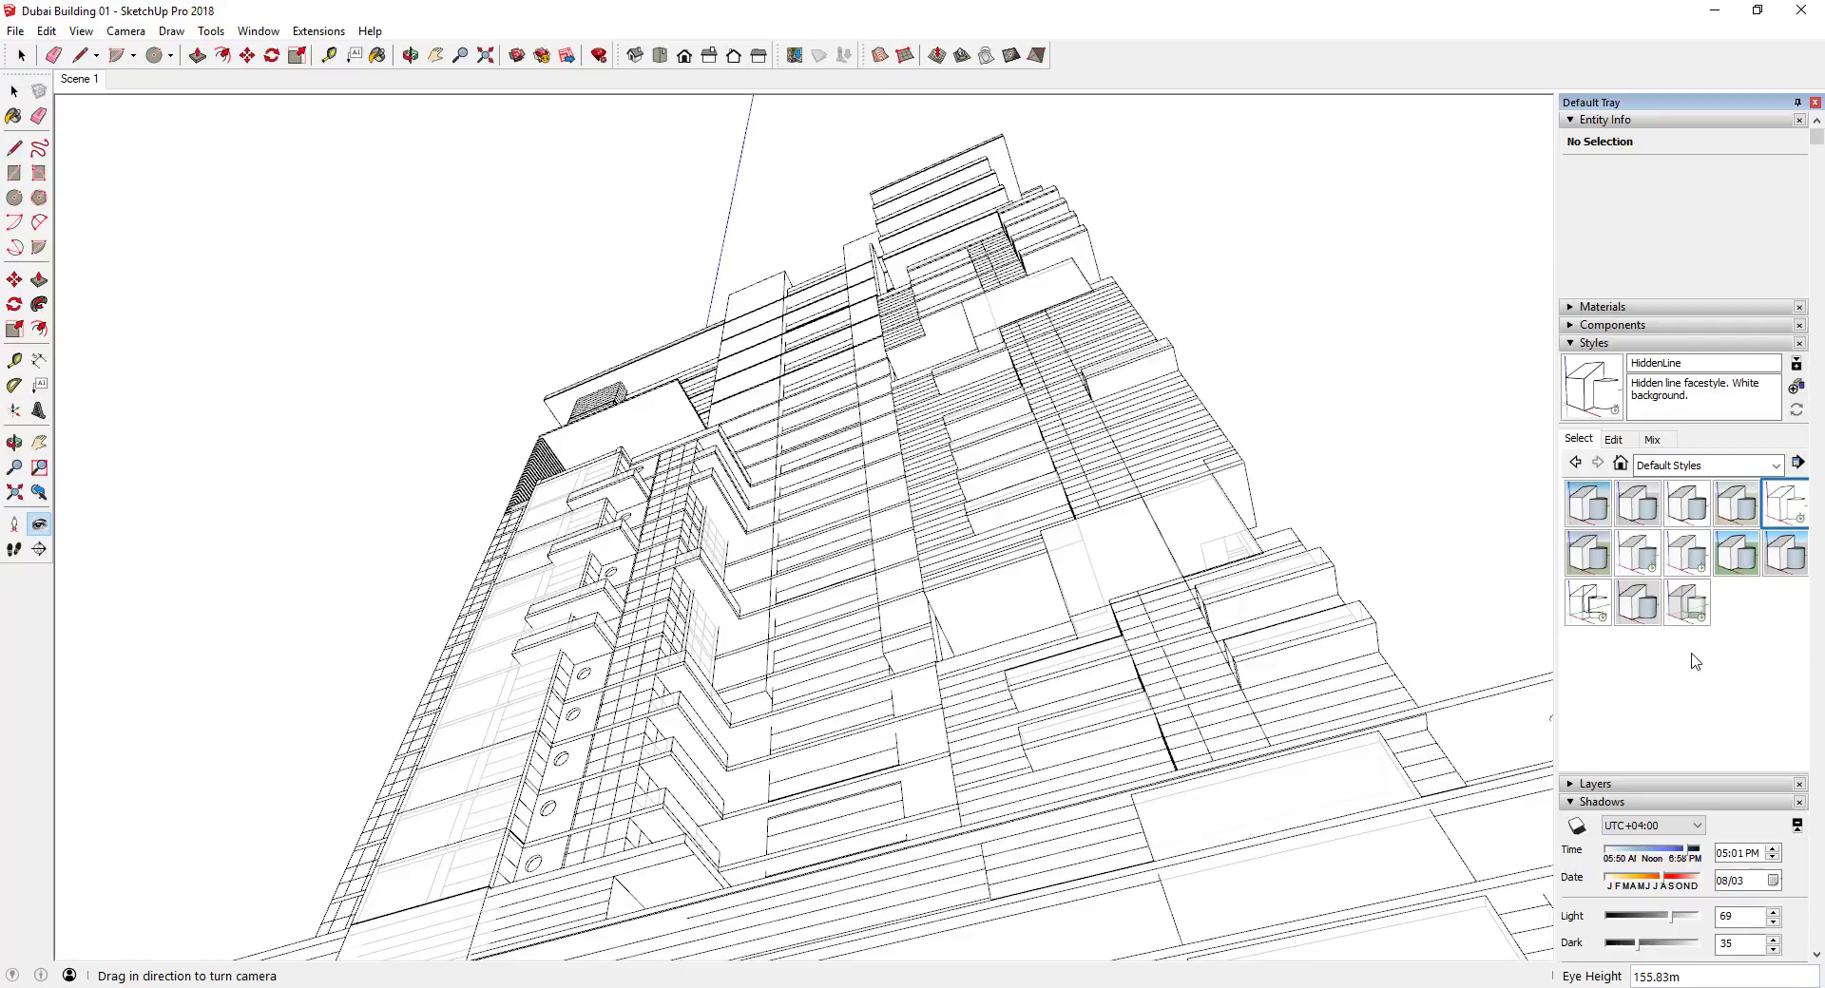
Turn on shadows and set the sun position to 01:53 PM on 08/23
left_click(1576, 827)
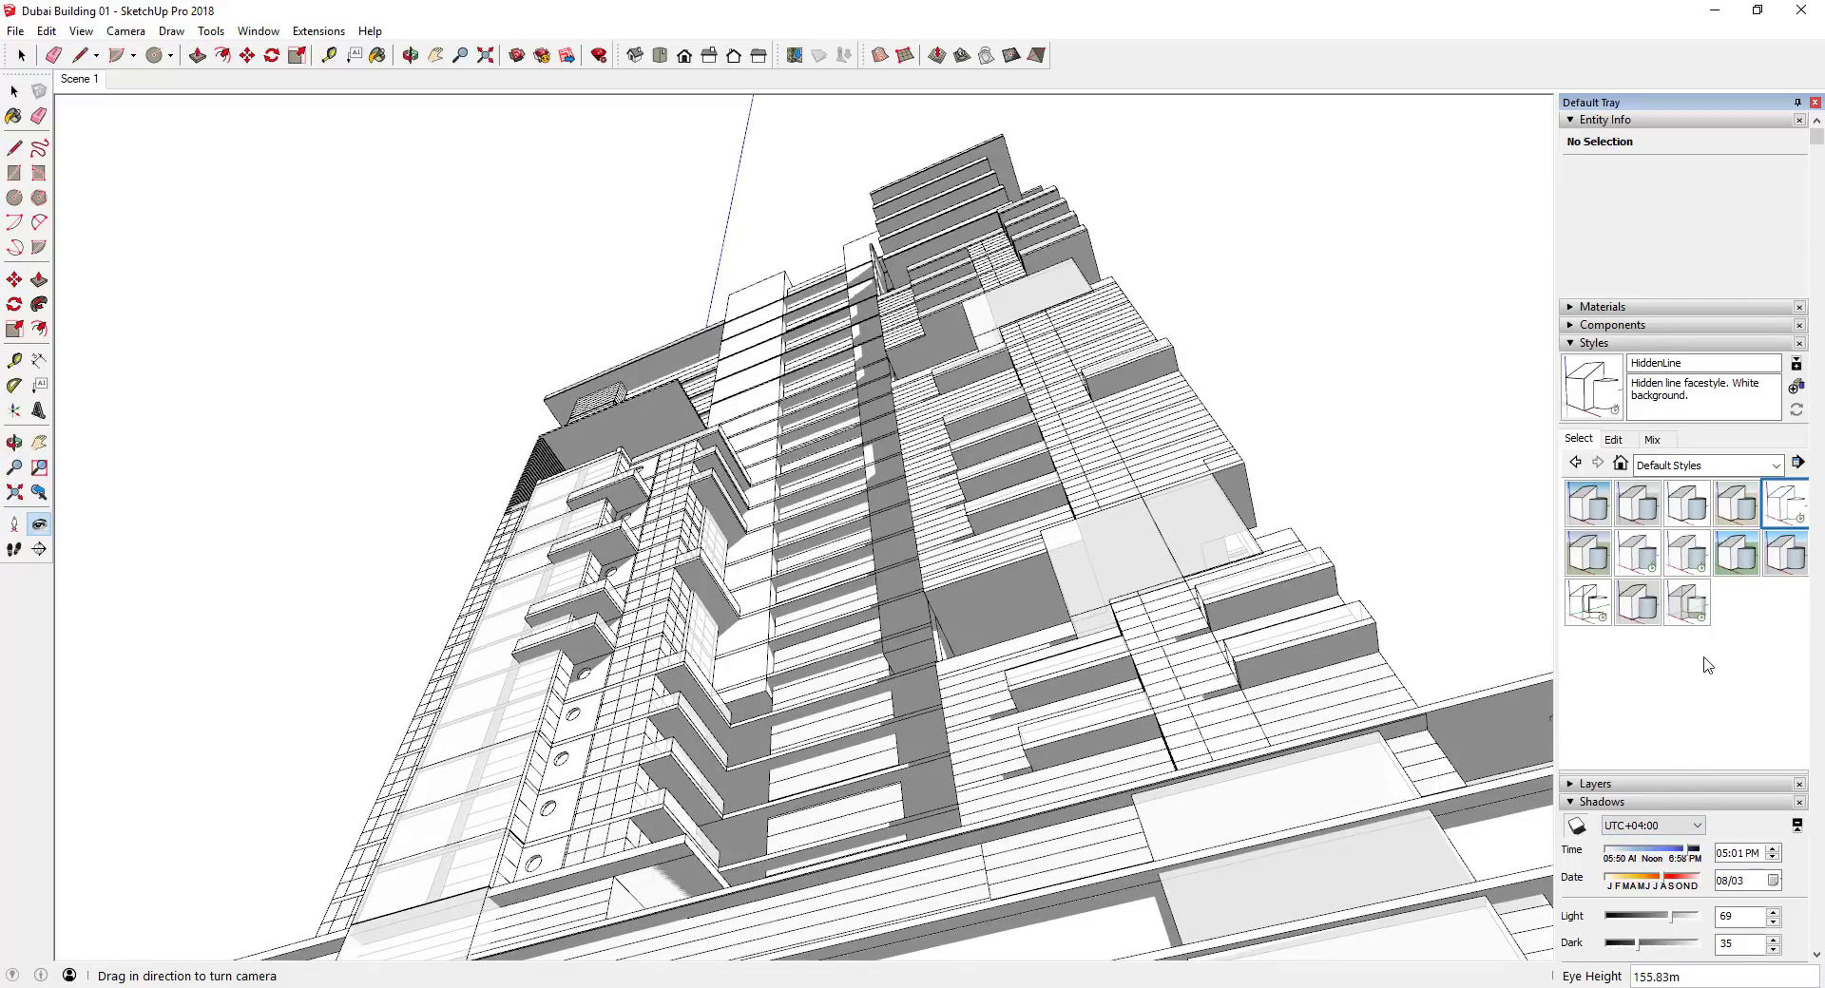
scroll(1708, 570, "down", 2)
scroll(1701, 551, "up", 2)
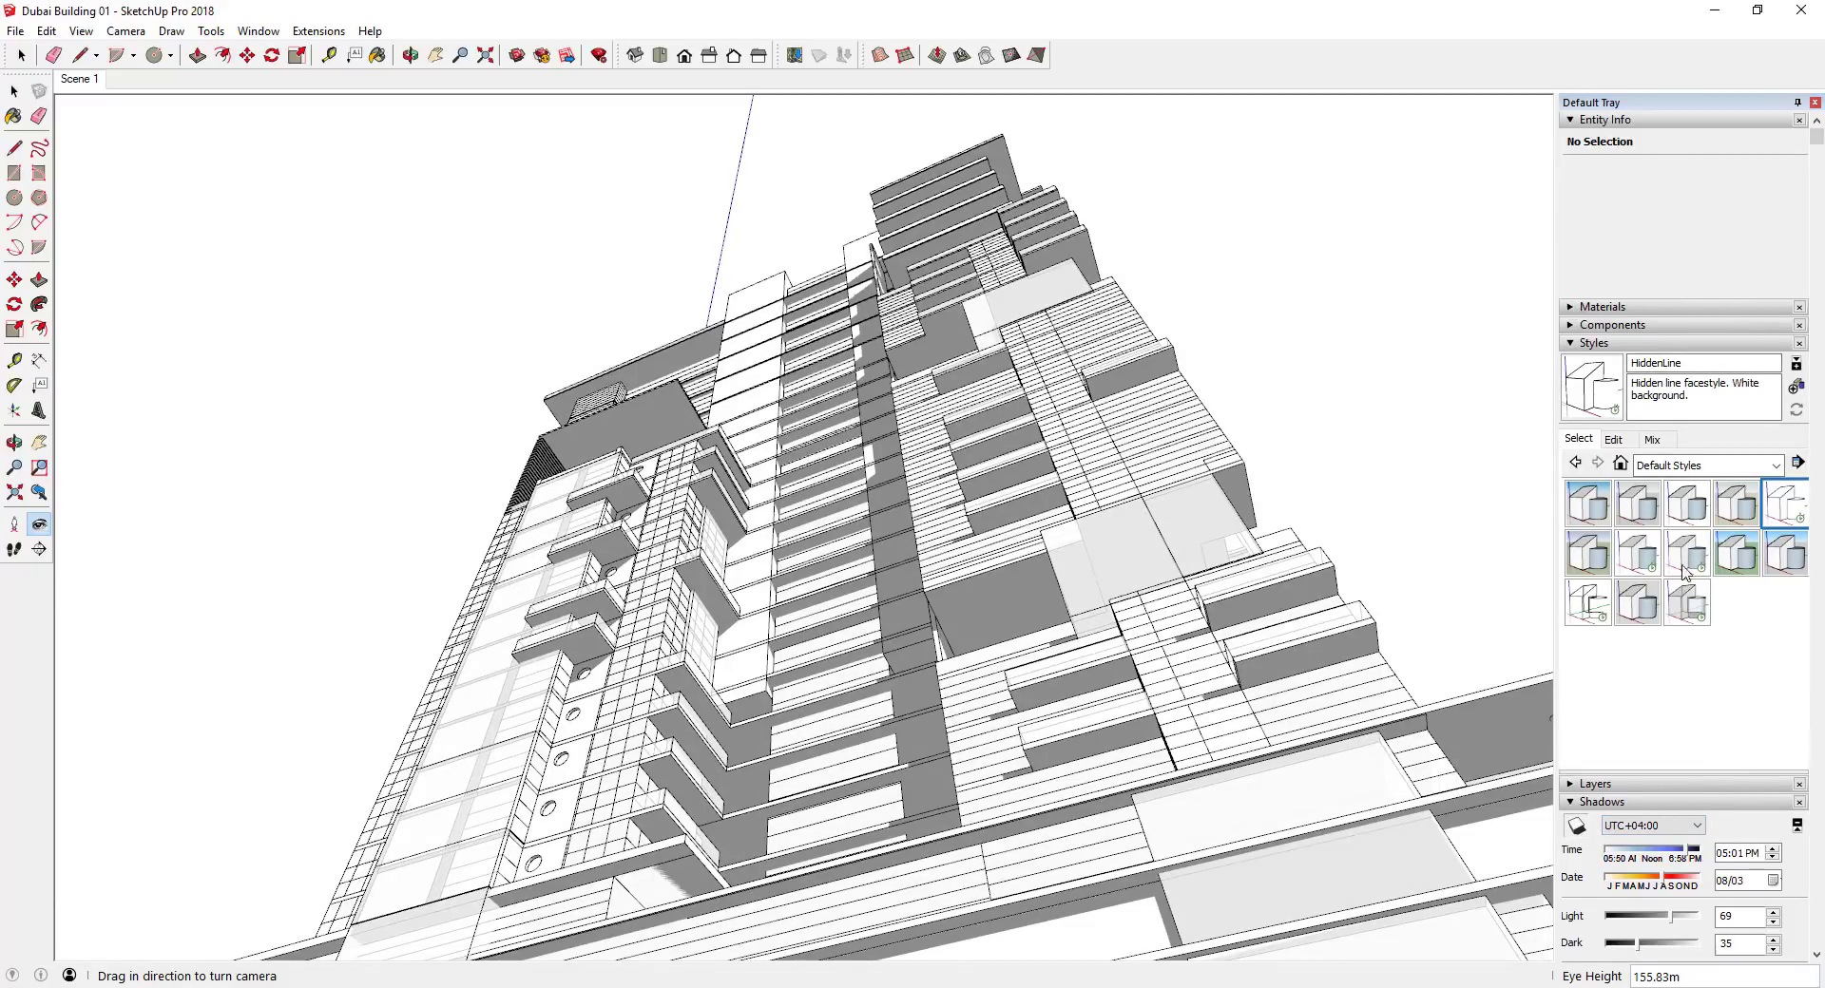
scroll(1685, 571, "down", 3)
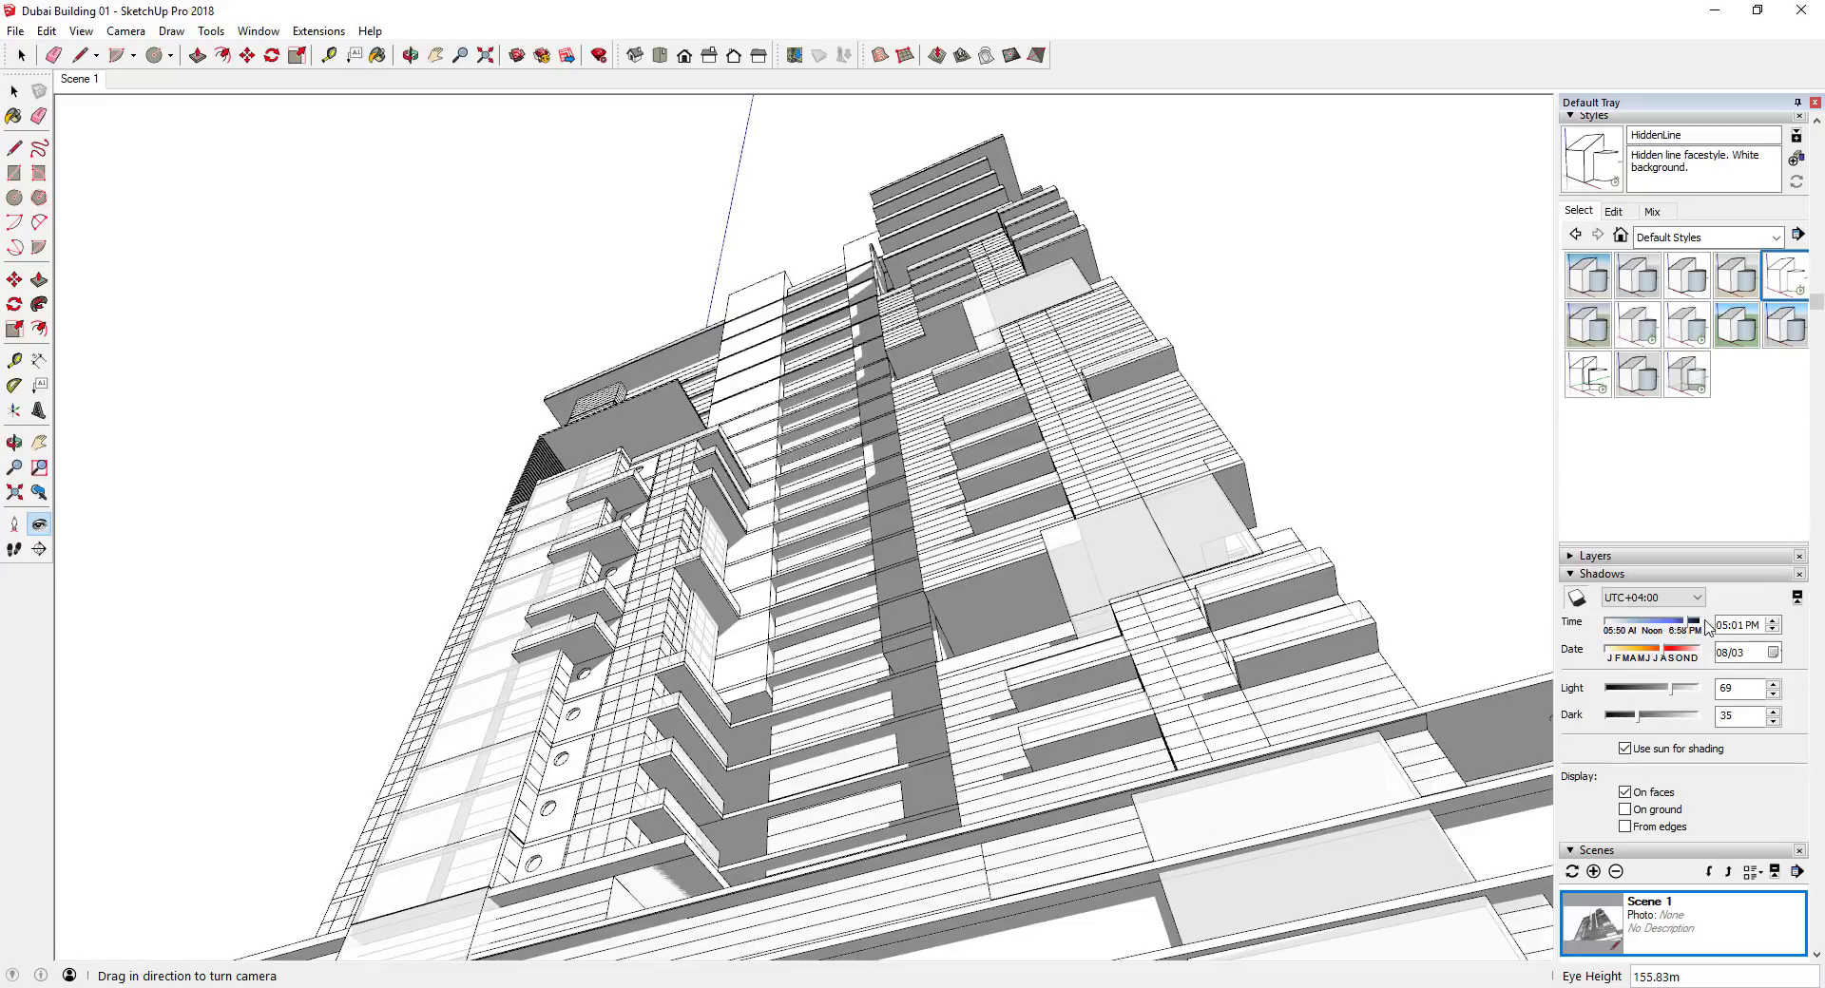
left_click_drag(1688, 627, 1671, 627)
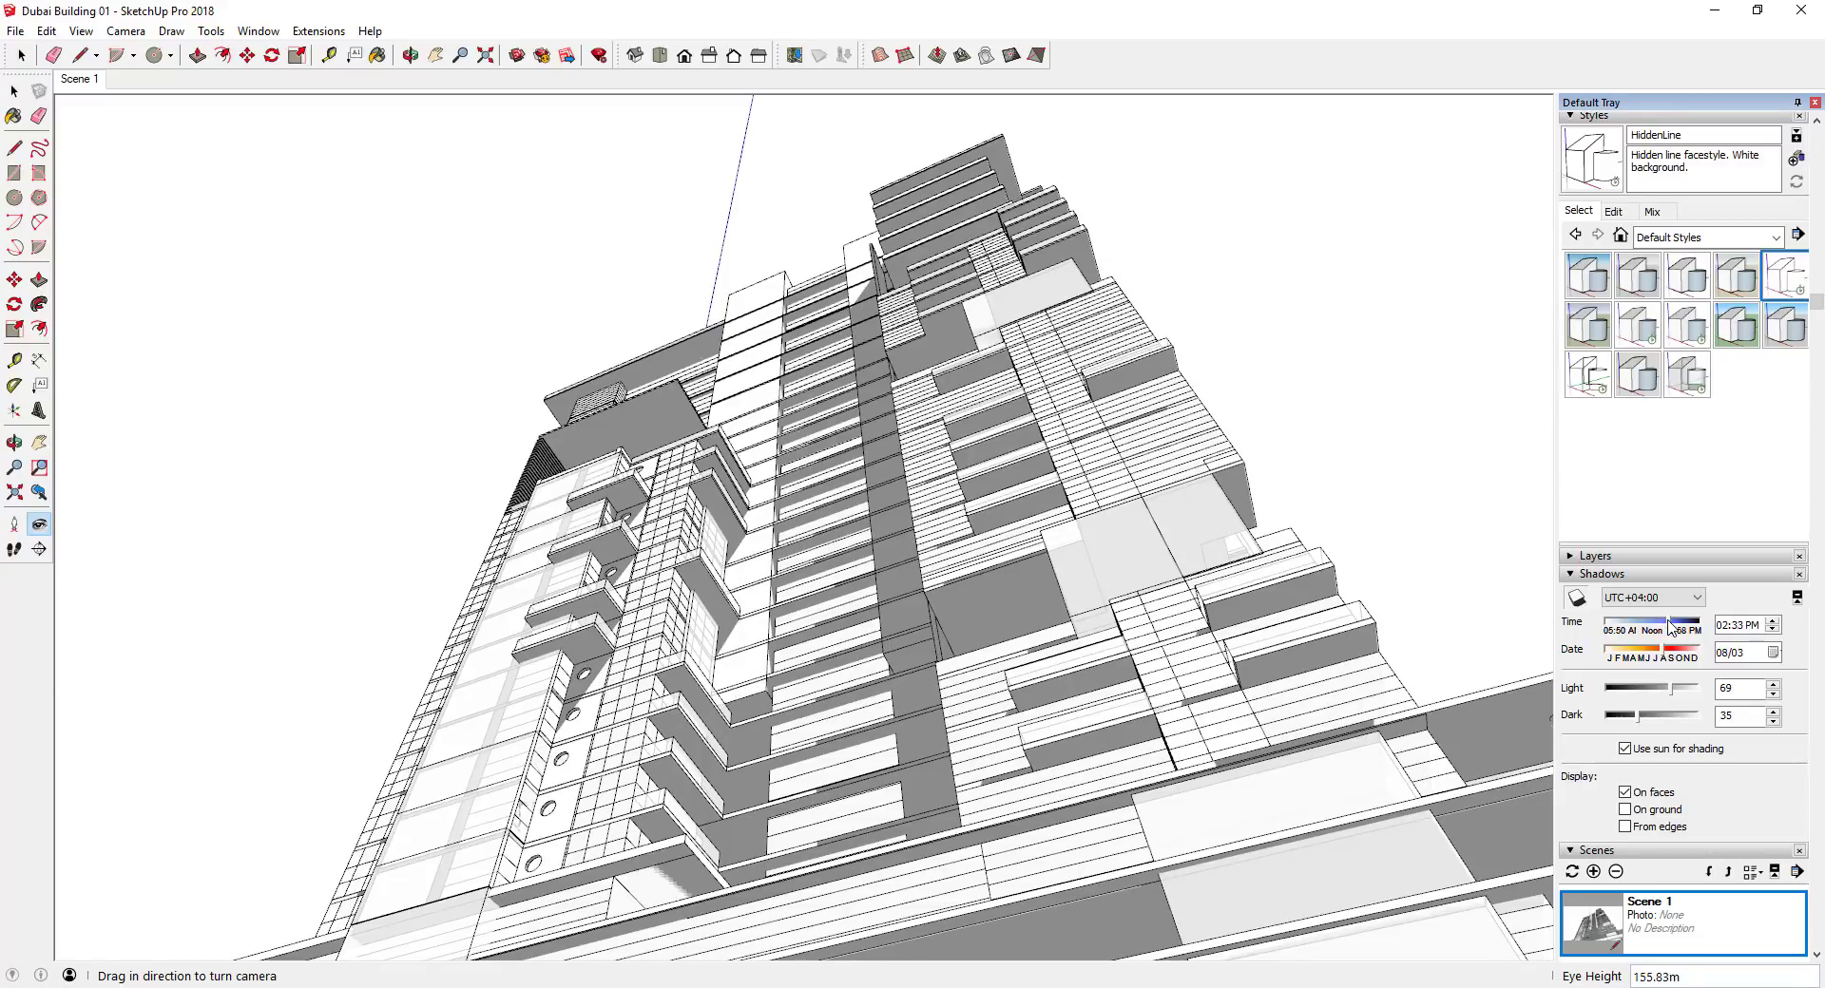
mouse_move(1663, 654)
left_mouse_down()
mouse_move(1654, 627)
mouse_move(1603, 644)
mouse_move(1666, 635)
left_mouse_up()
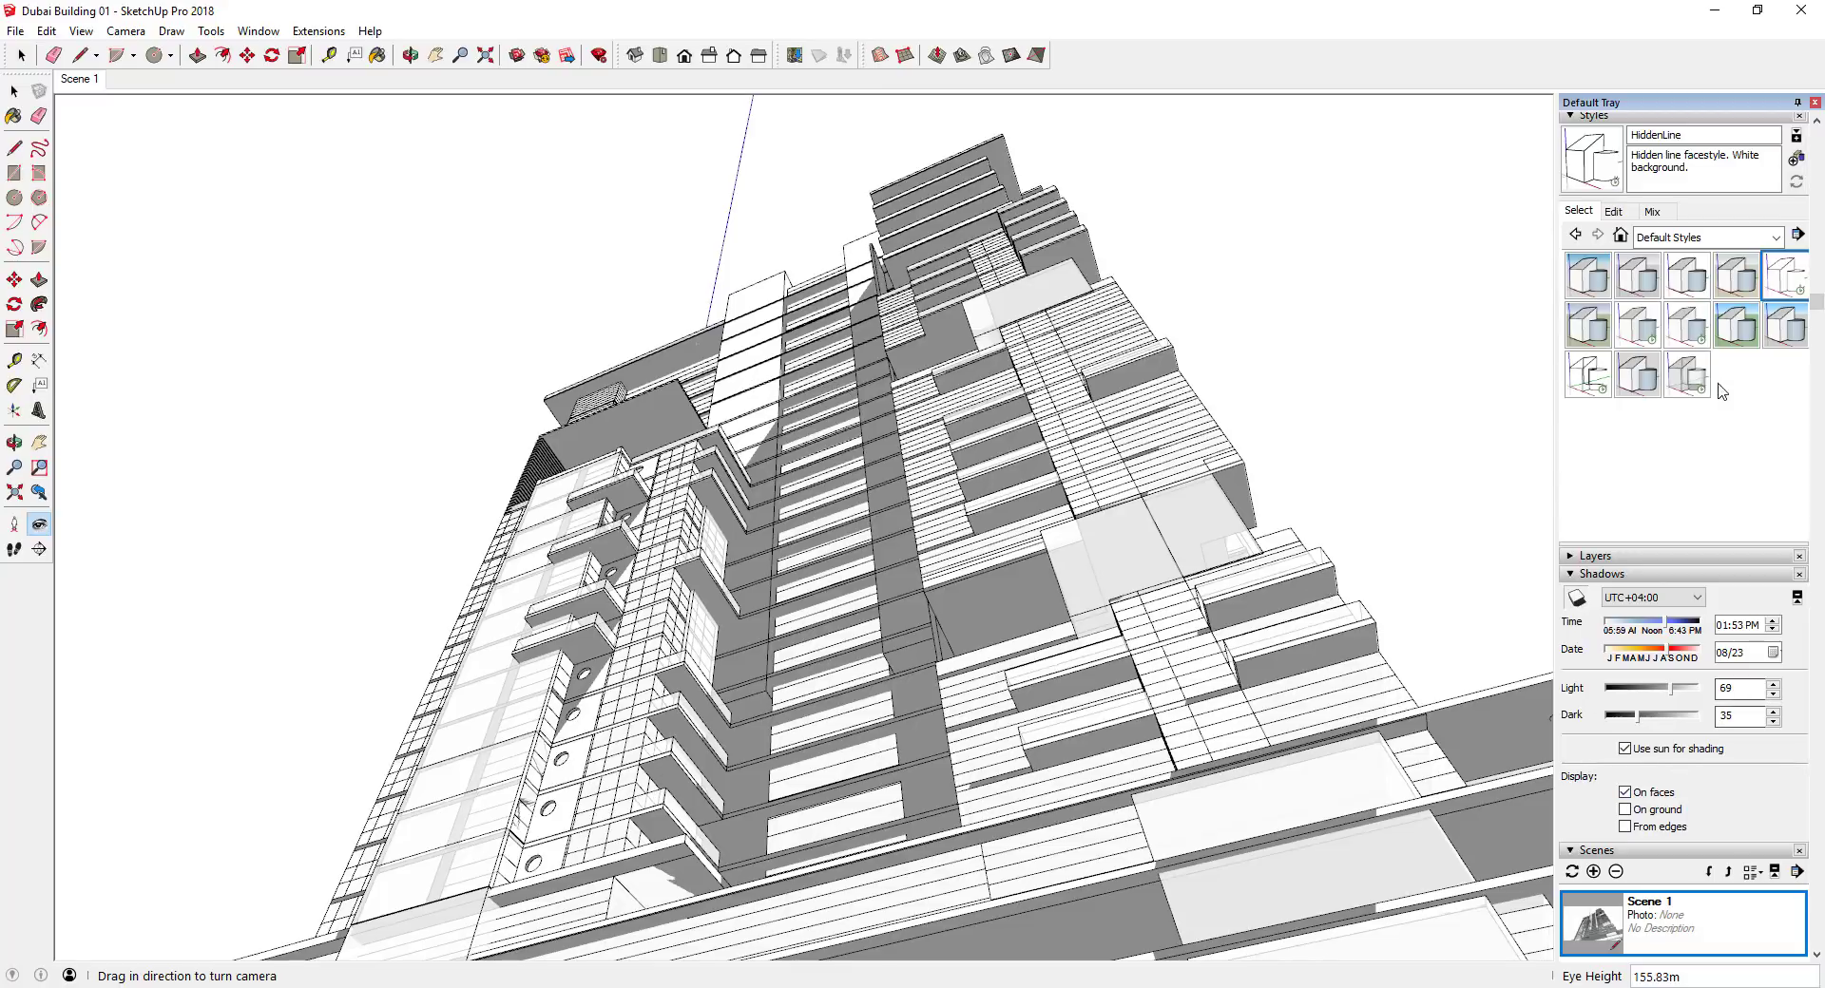
Edit the HiddenLine style's modeling settings to hide the model axes
left_click(1619, 213)
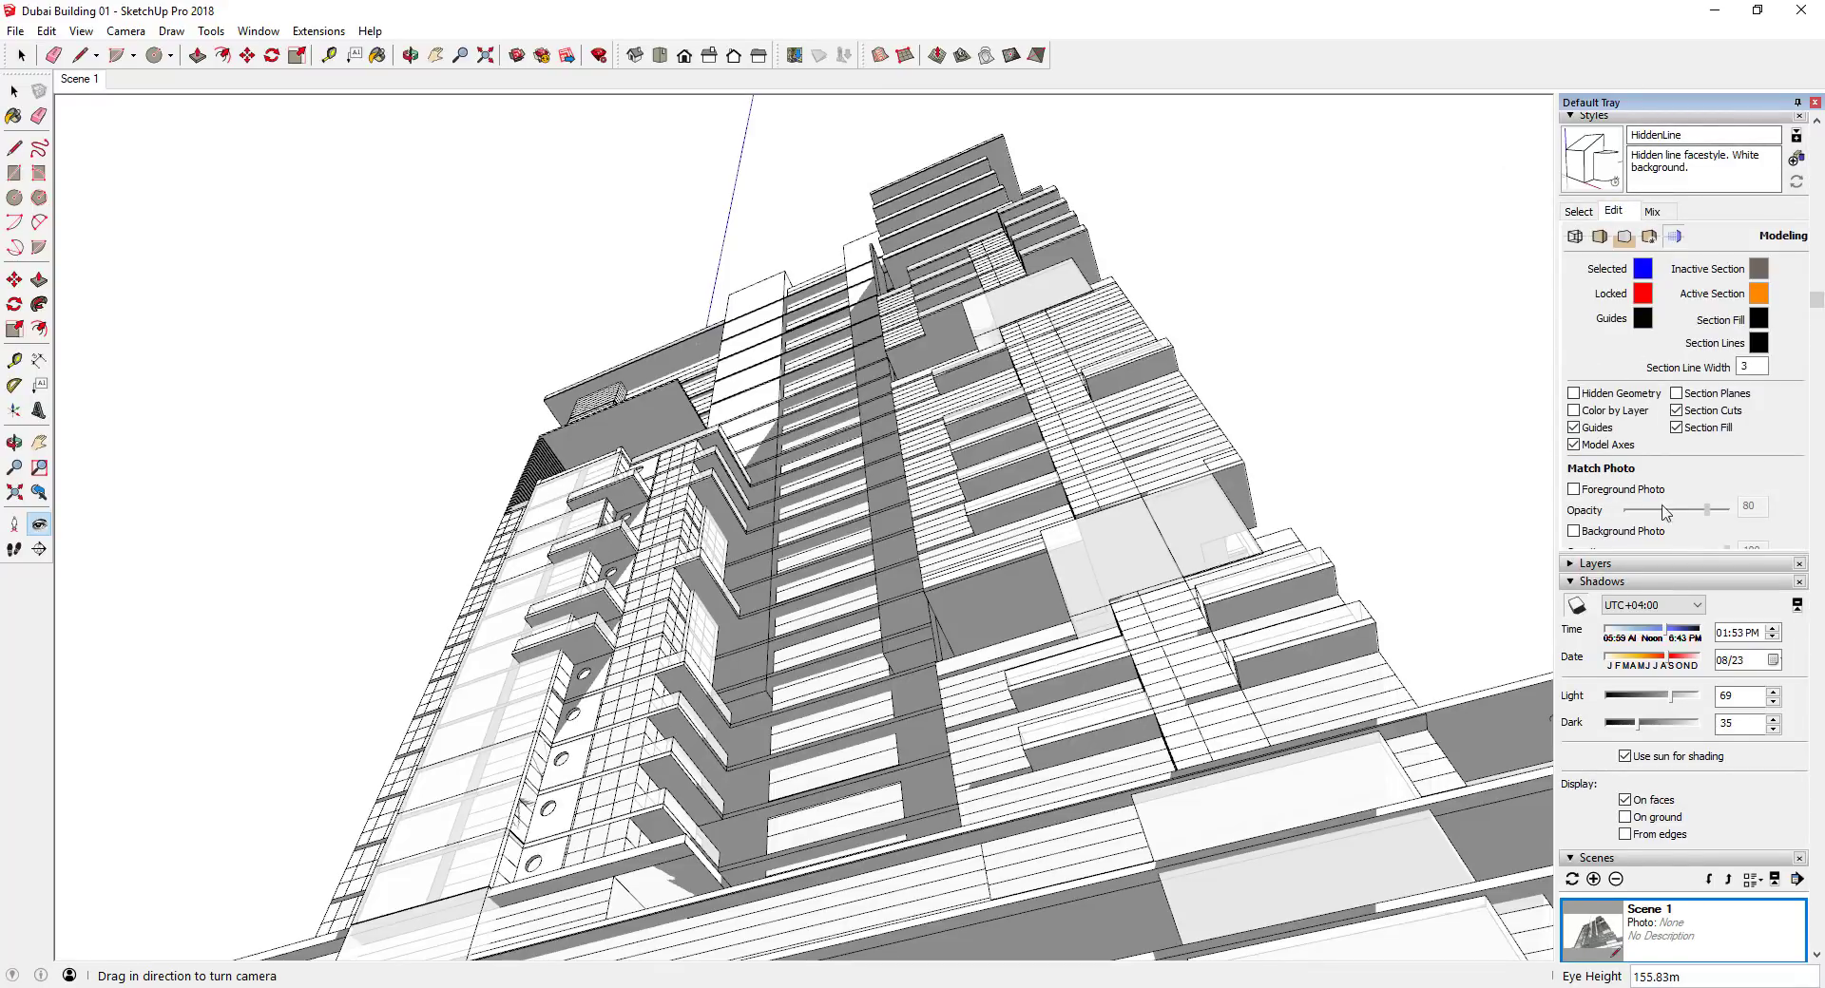
scroll(1817, 276, "up", 3)
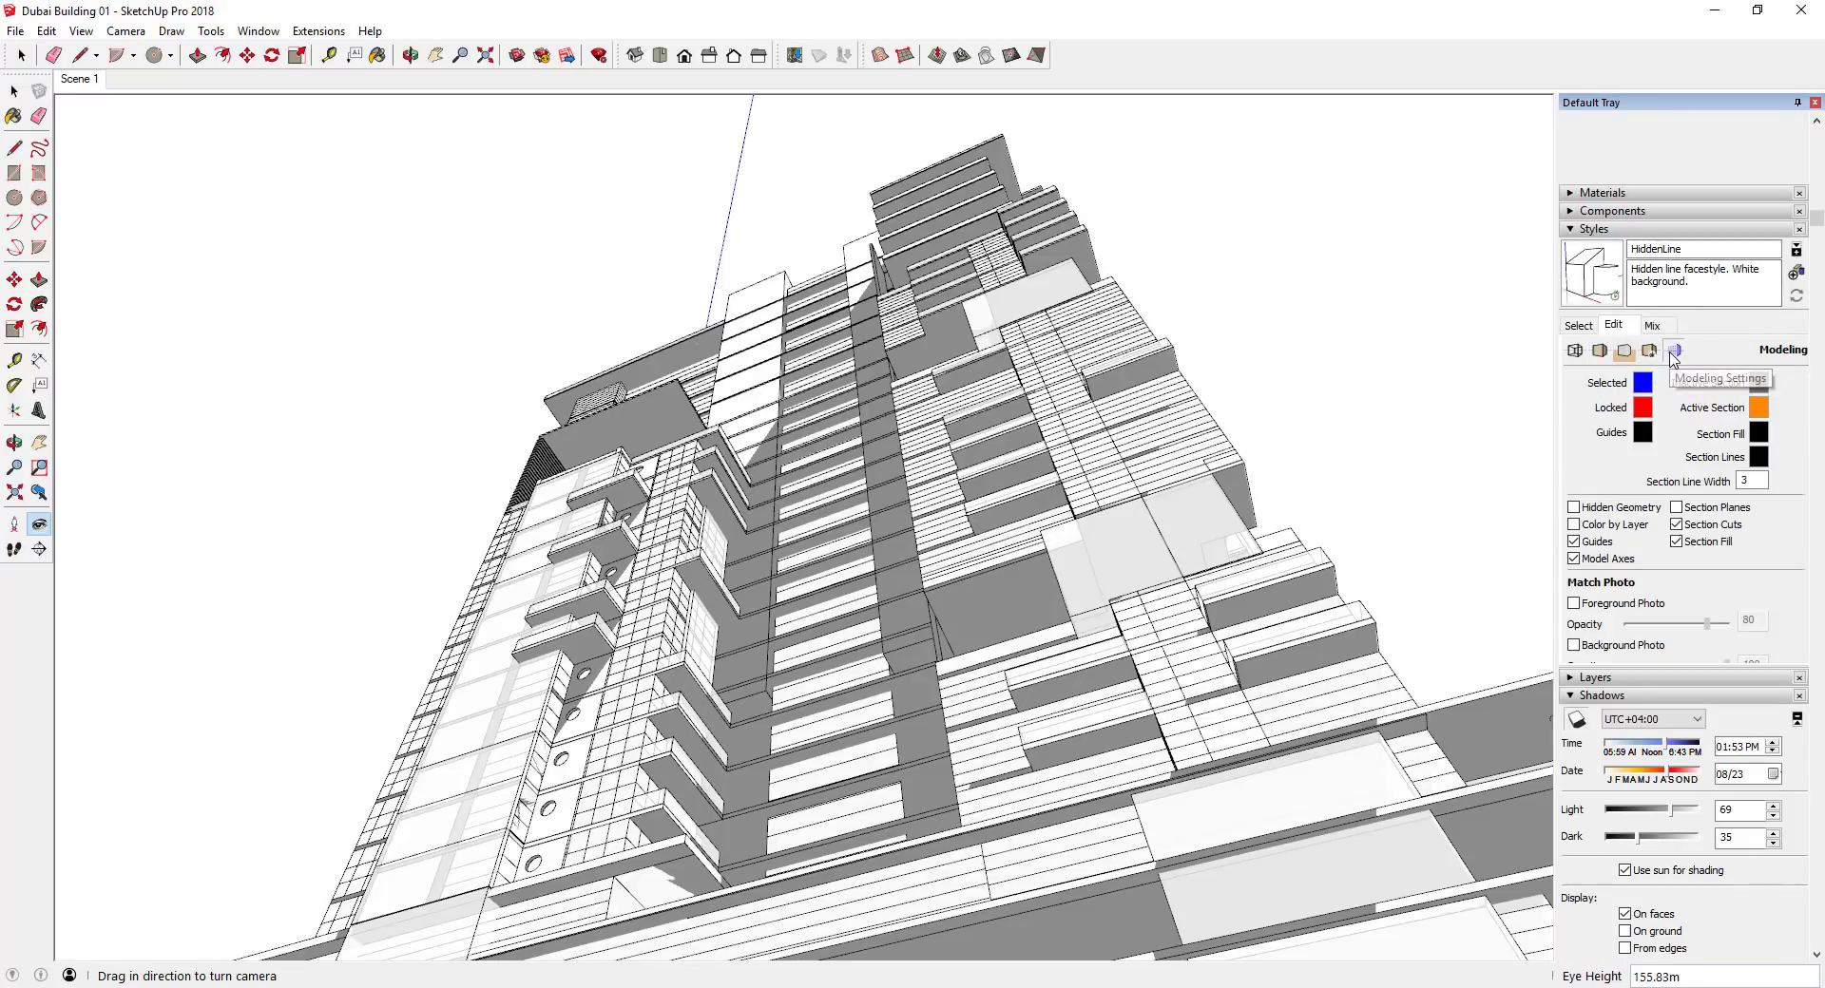
left_click(1574, 559)
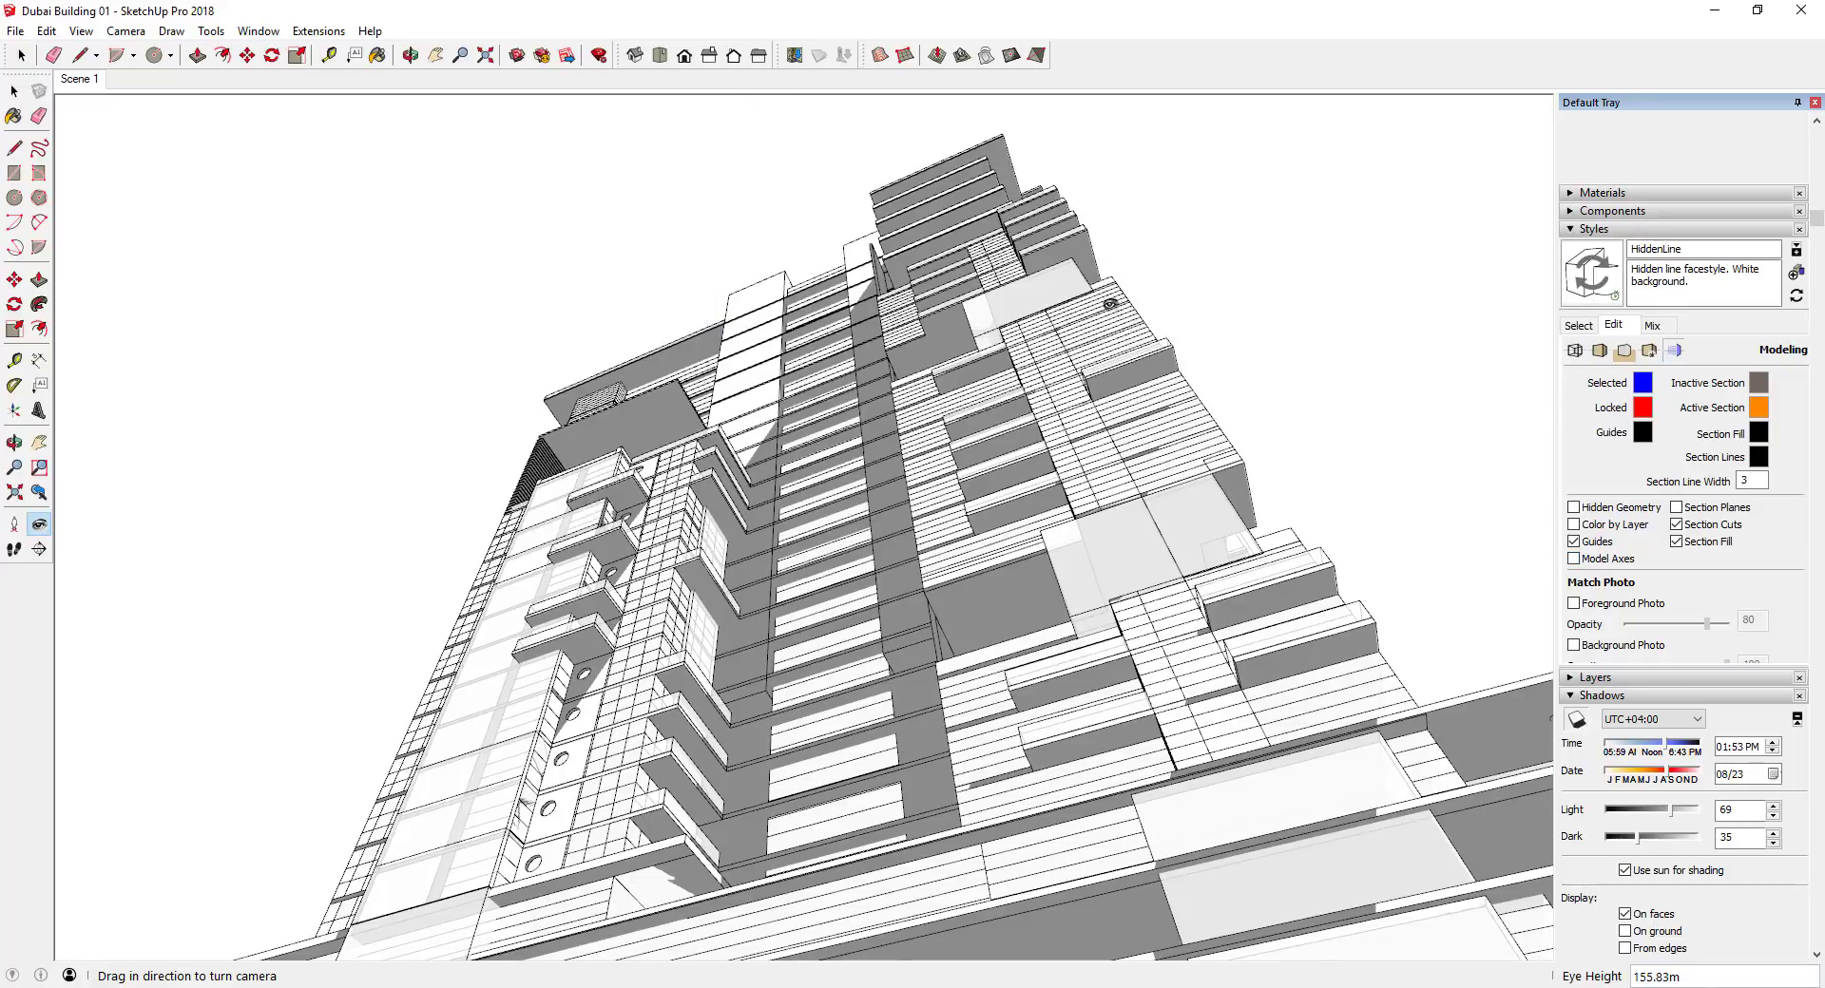
Enable Jitter, Extension at 3 and Depth cue at 4 in the style's edge settings, leaving Endpoints off
left_click(1624, 353)
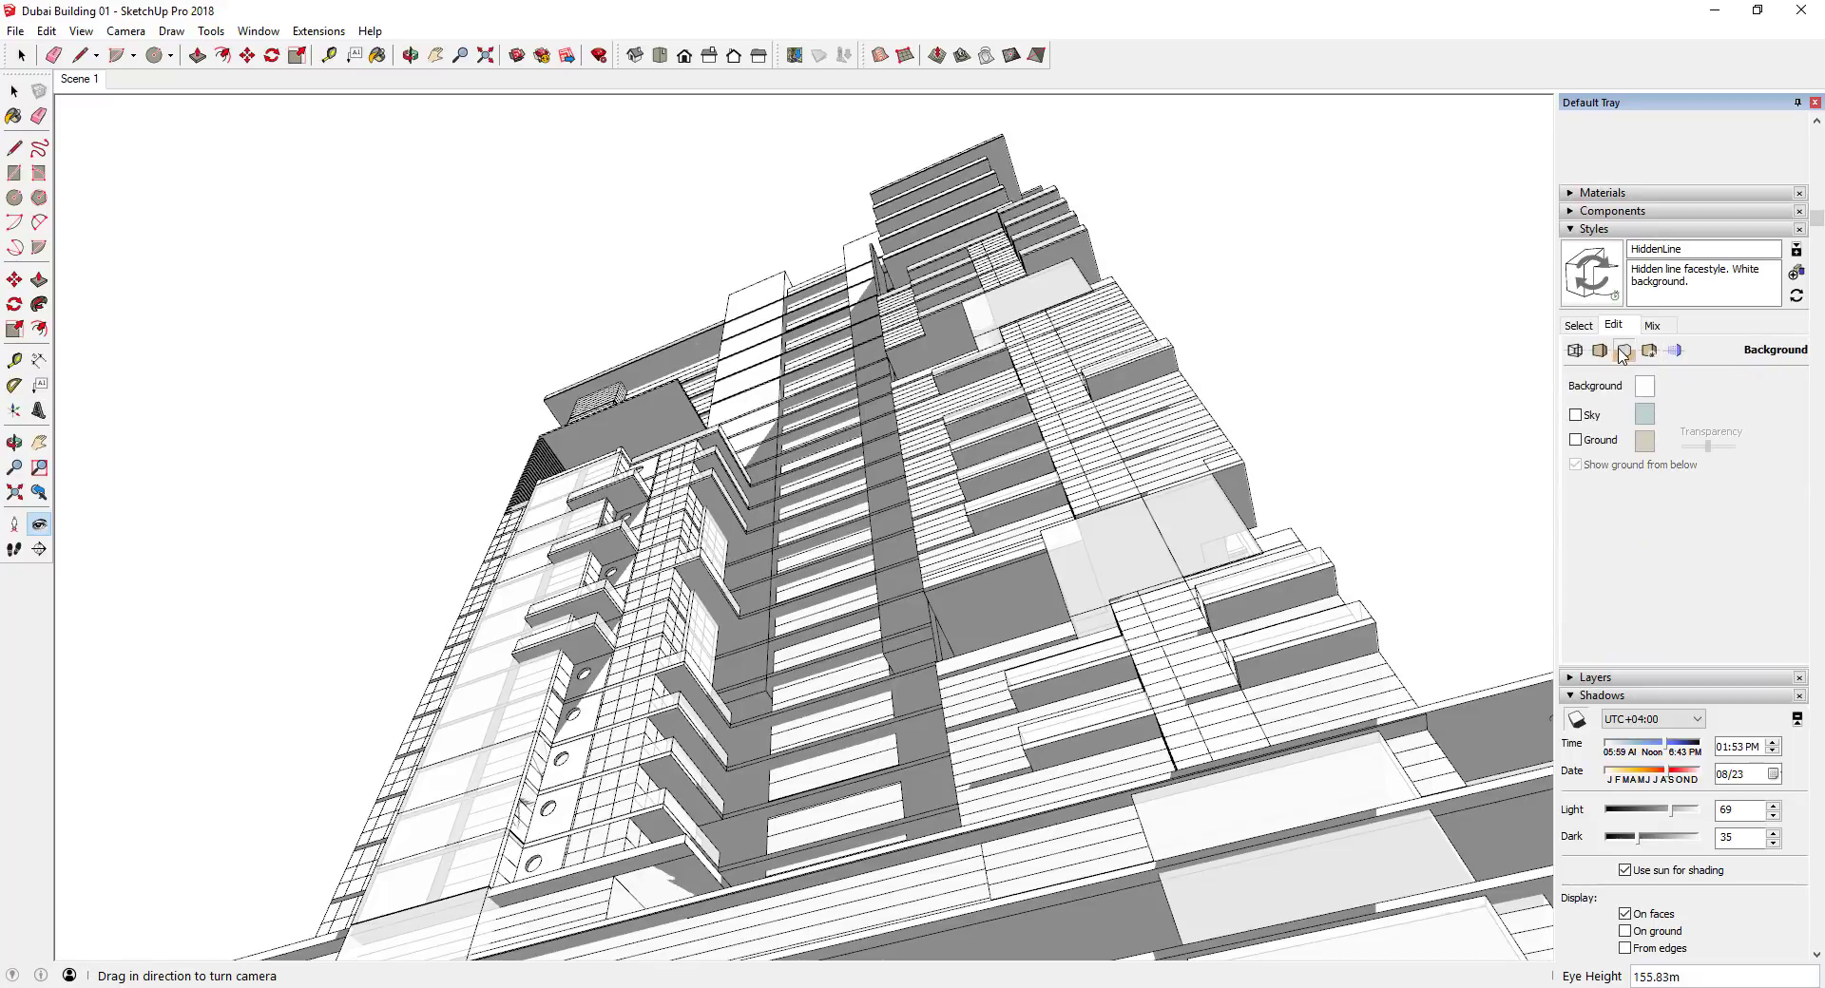
left_click(1601, 351)
left_click(1574, 351)
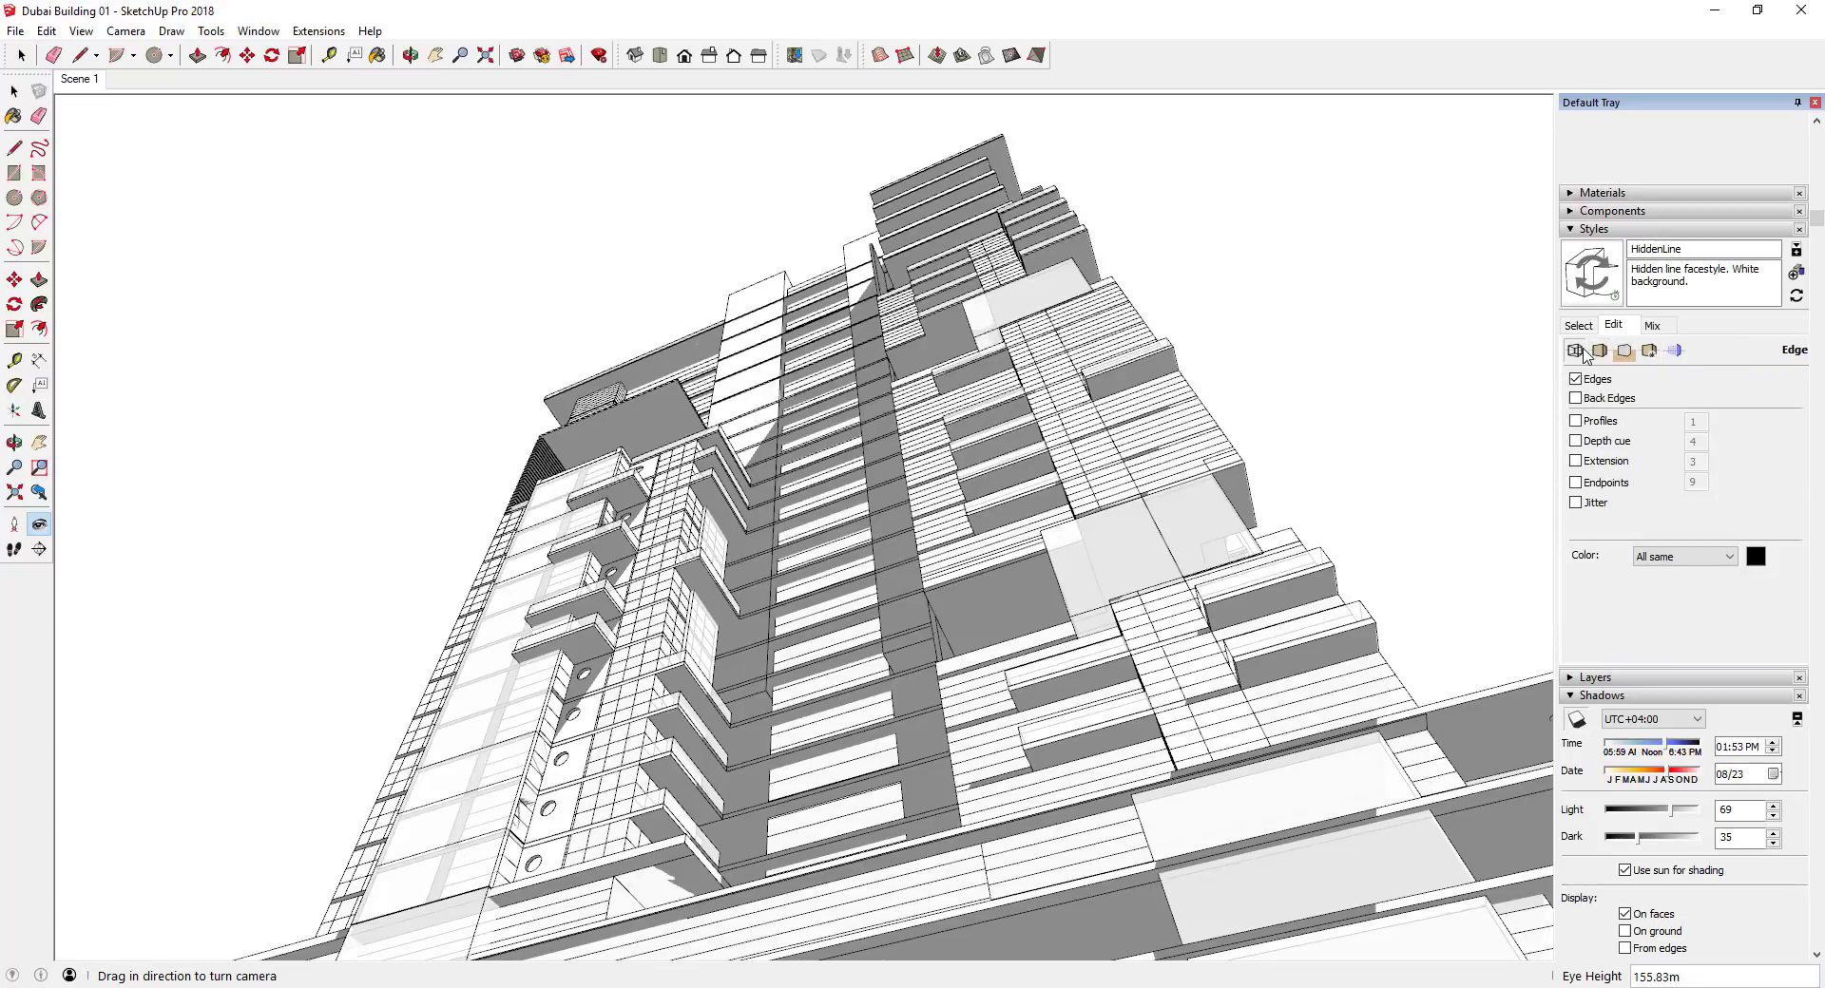
left_click(1576, 502)
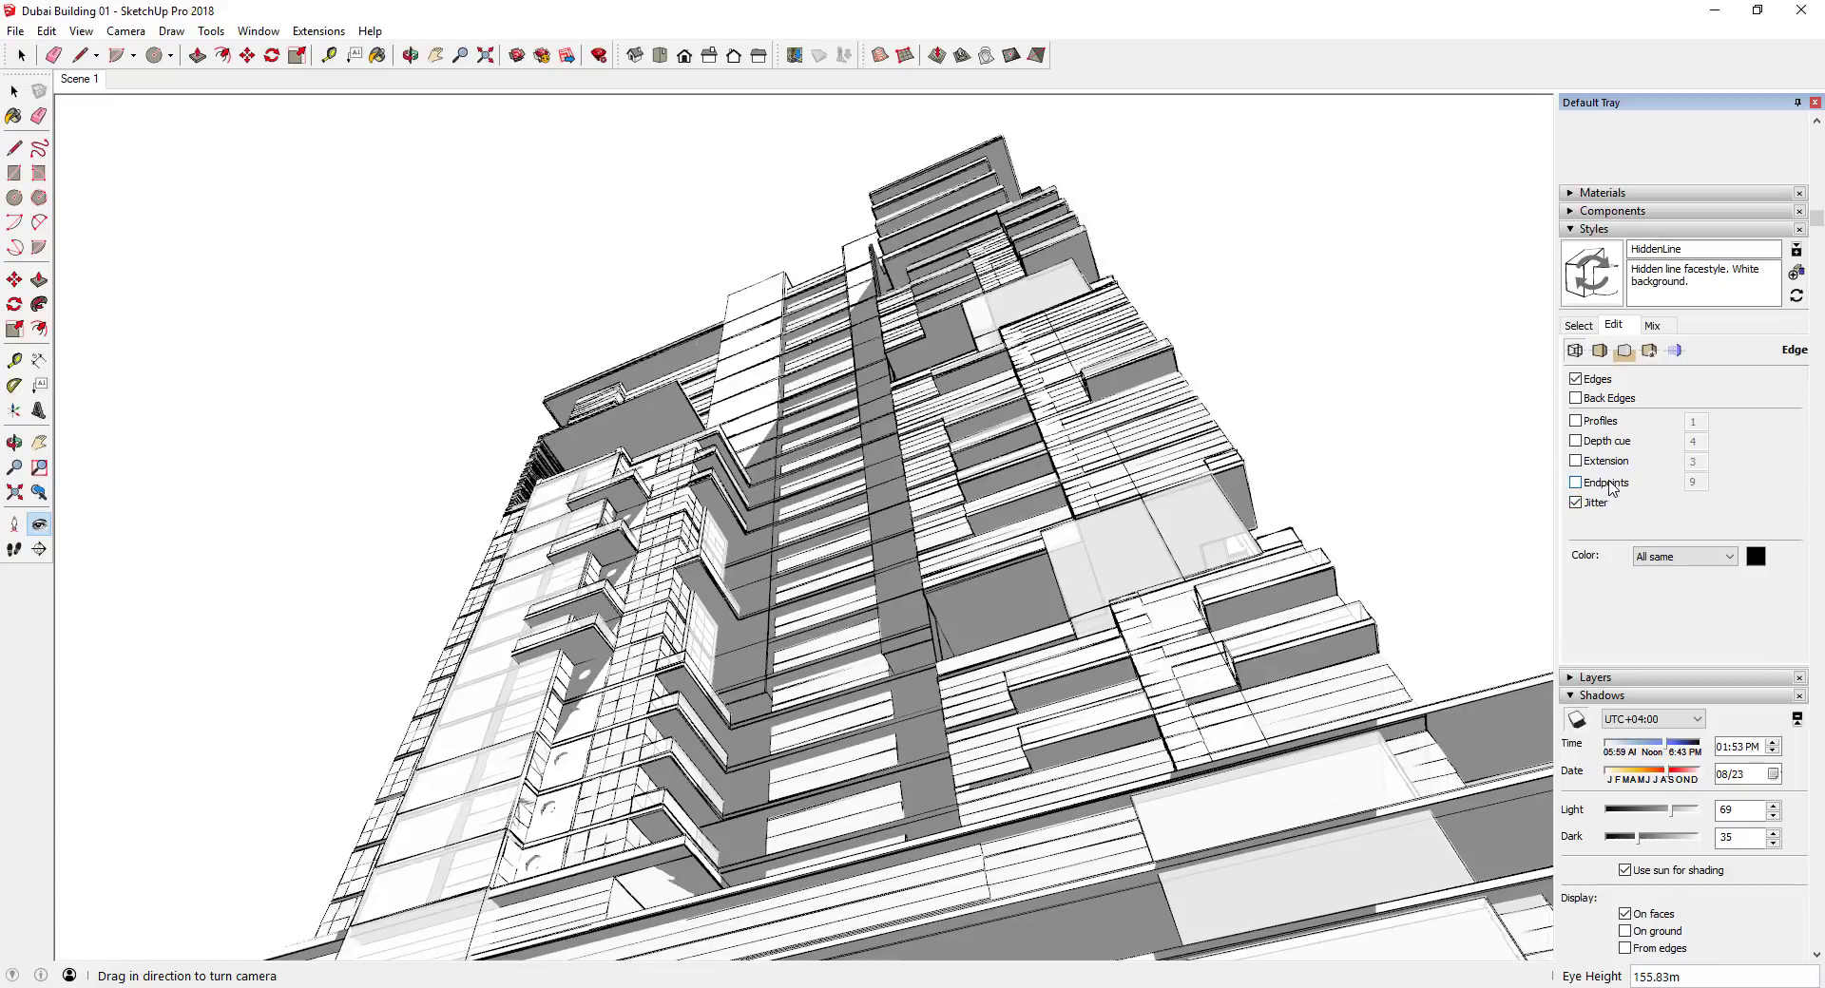
left_click(1576, 461)
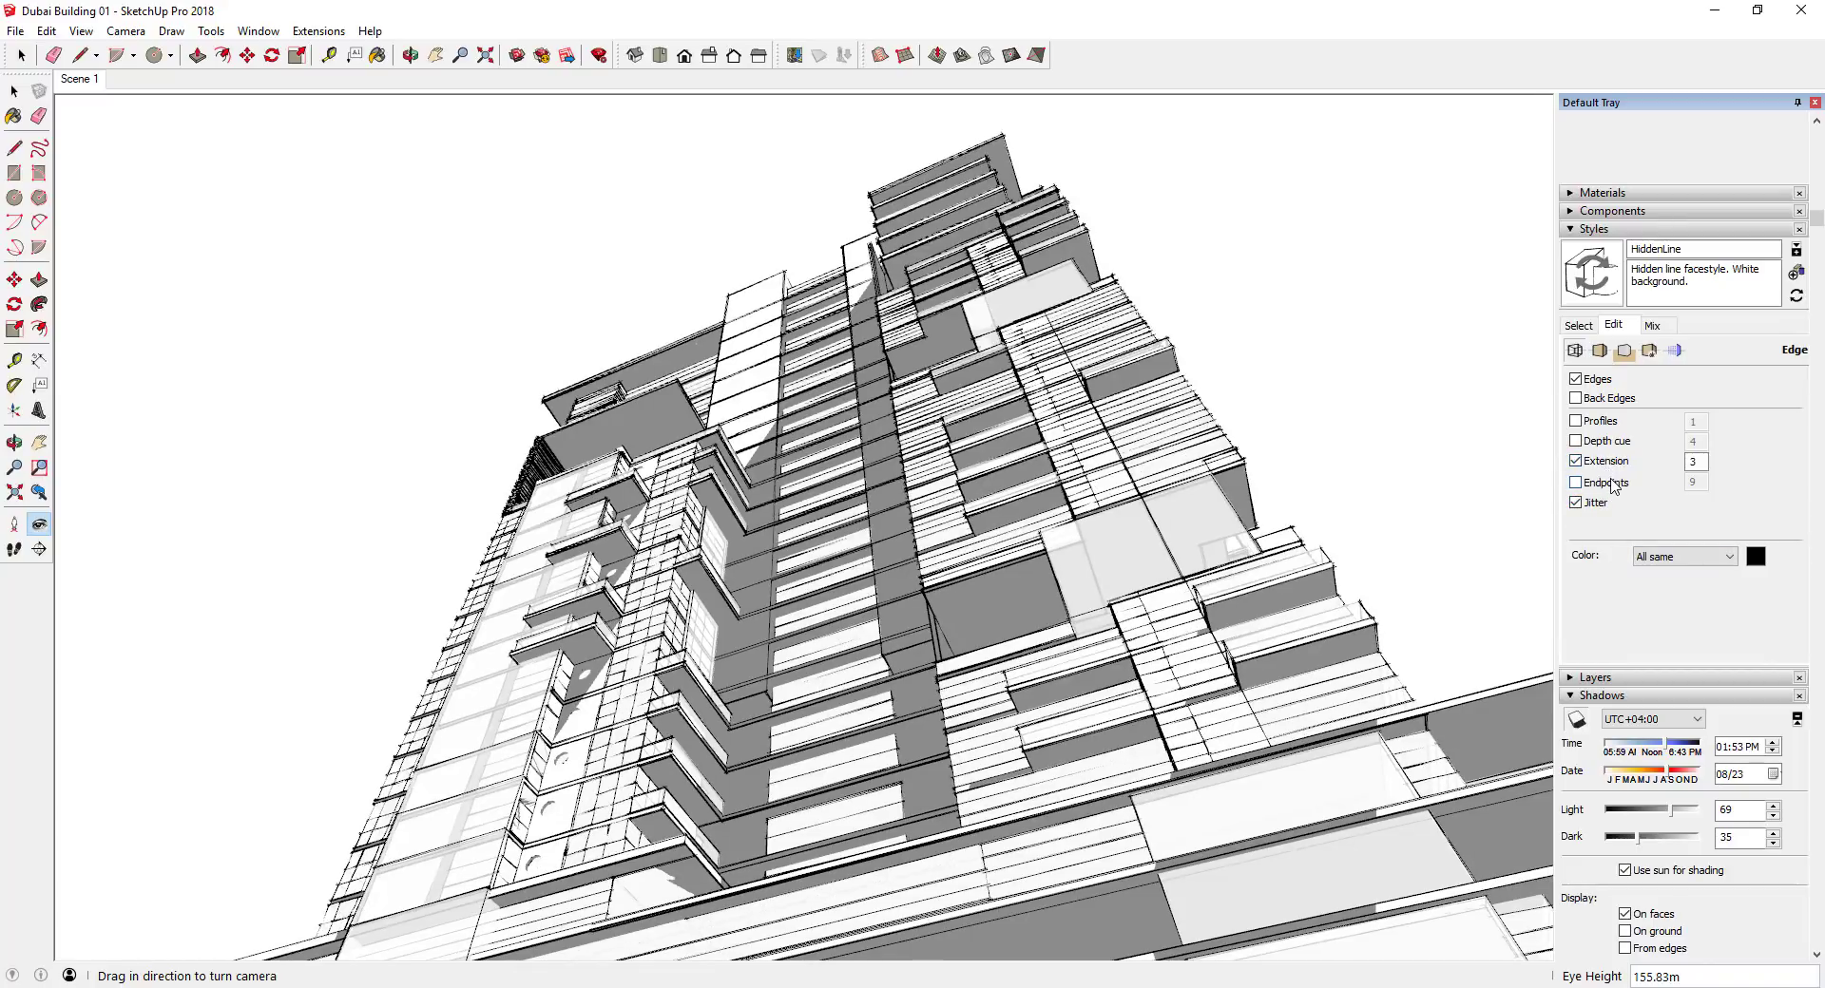
left_click(1606, 482)
left_click(1607, 485)
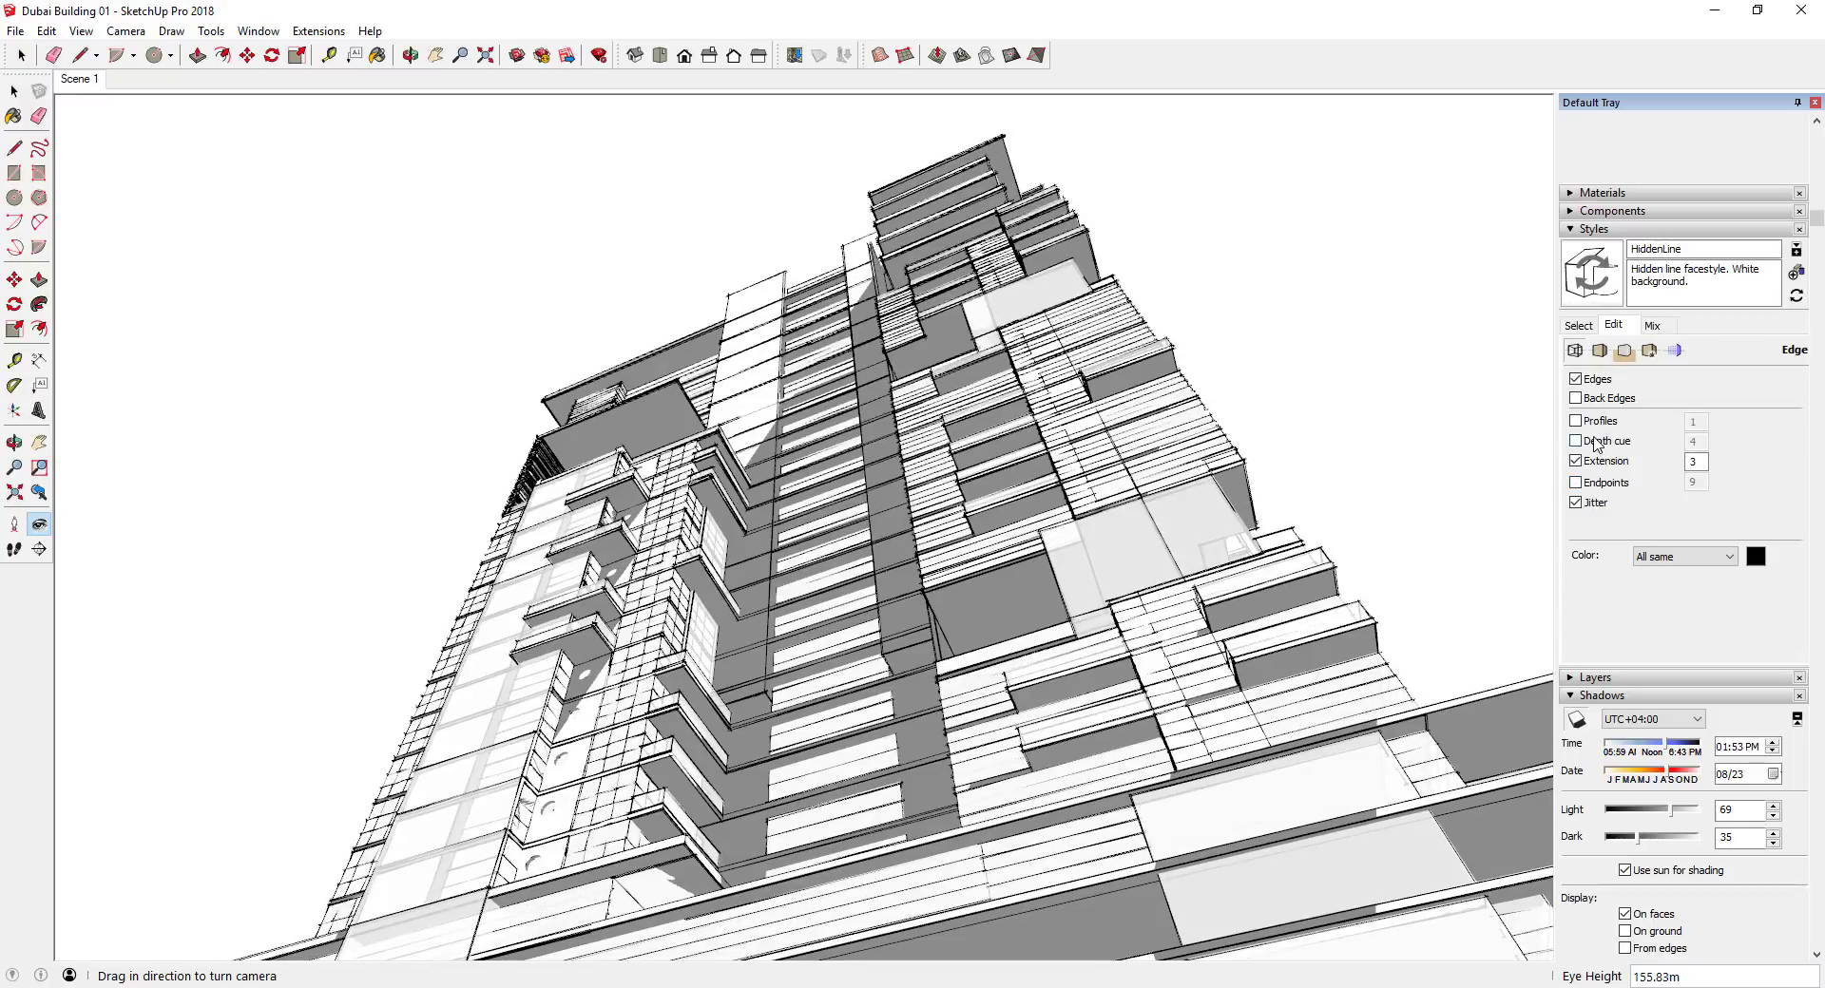
left_click(1599, 443)
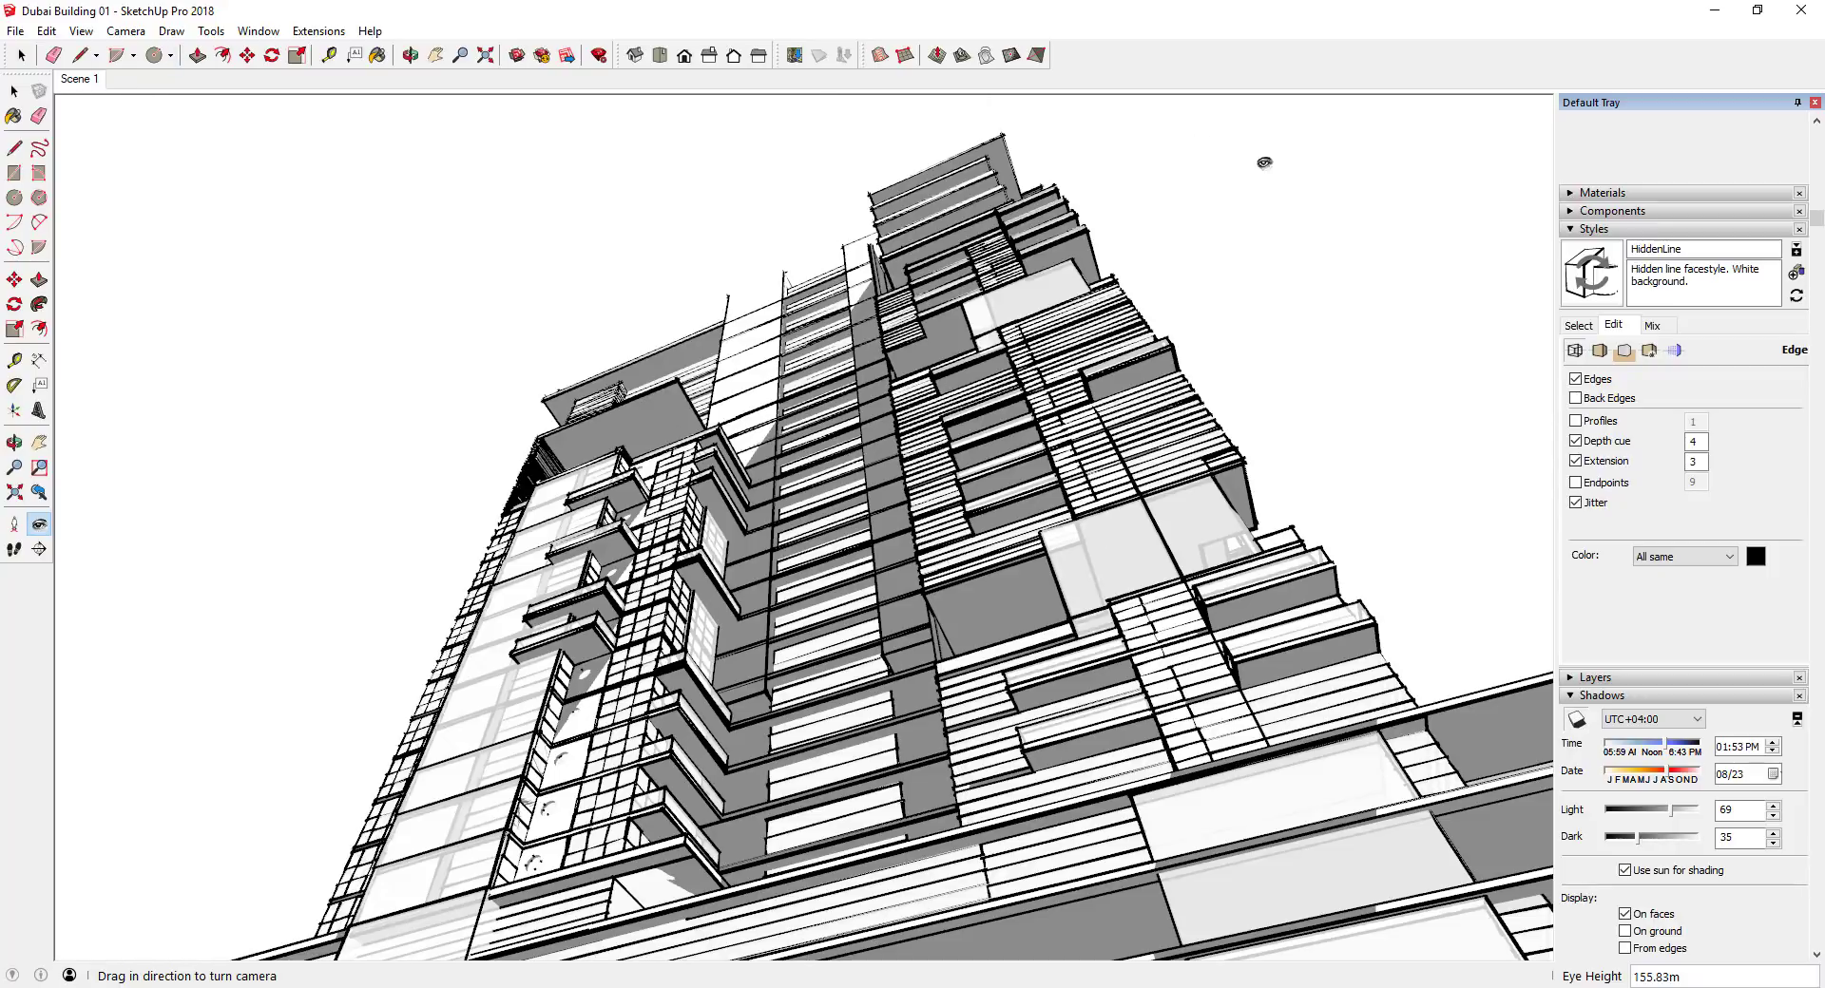
Add a second scene from the current view, saving the style changes as a new style
right_click(76, 86)
left_click(119, 139)
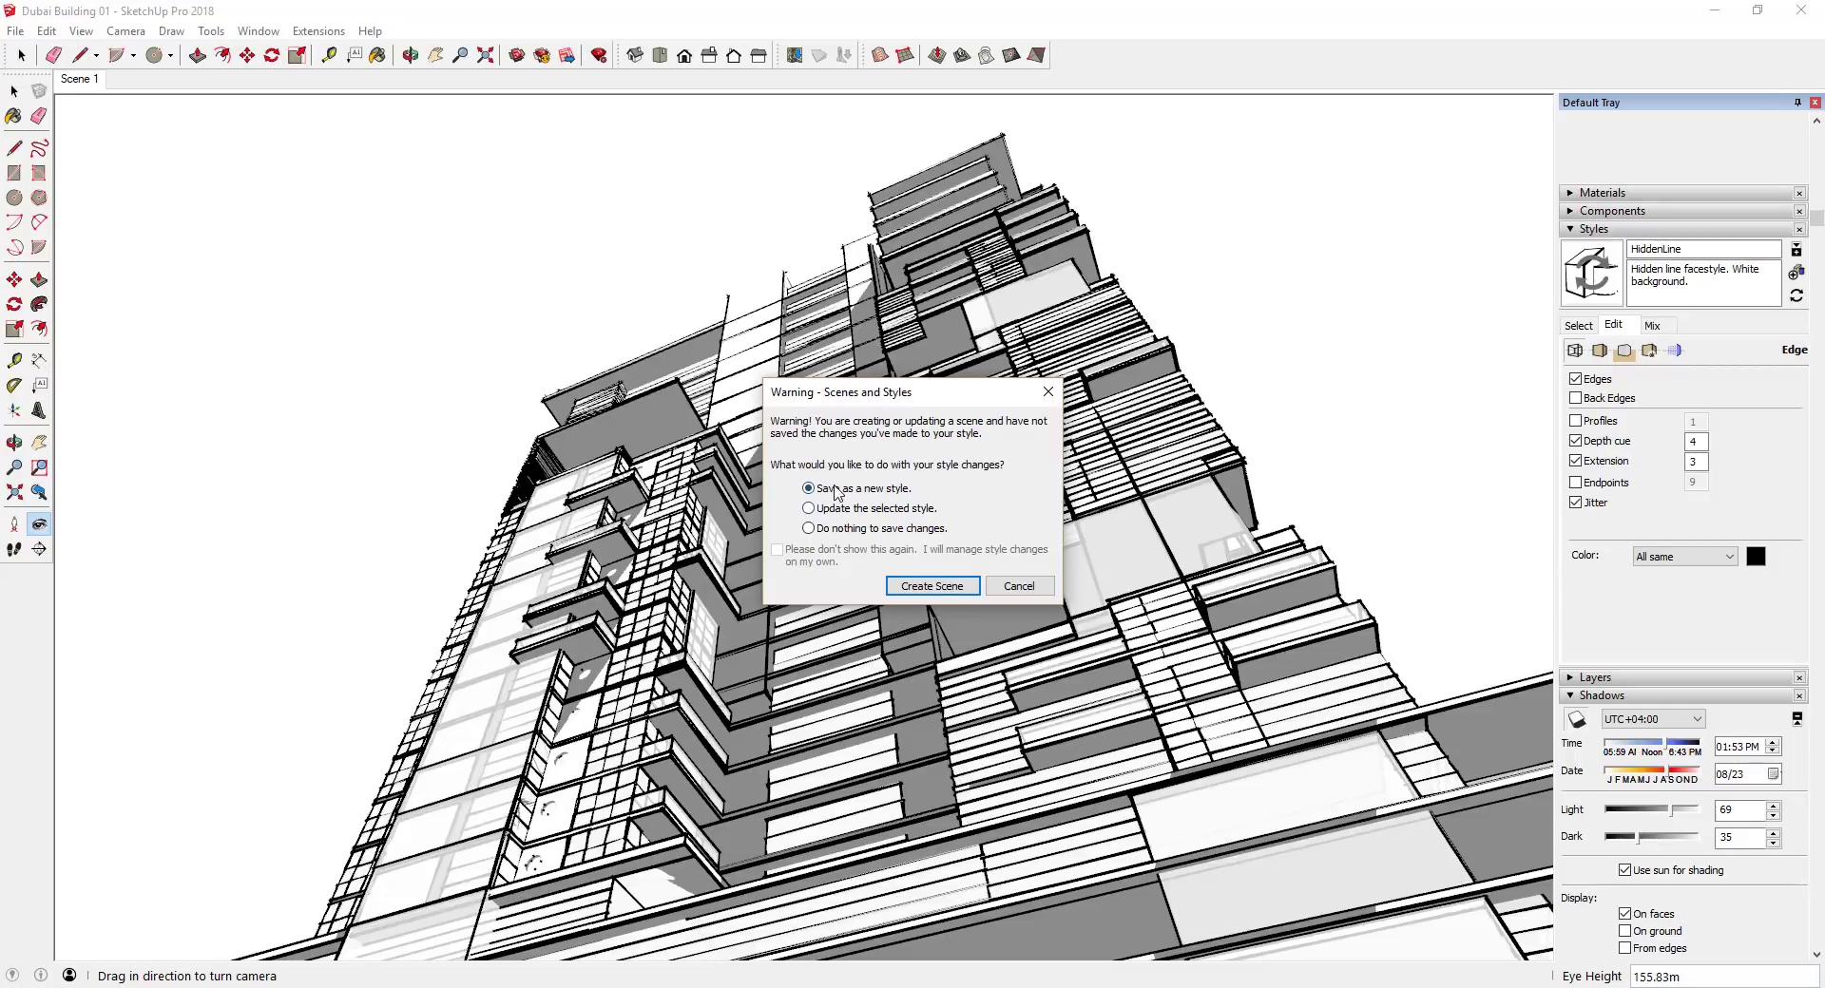
left_click(930, 586)
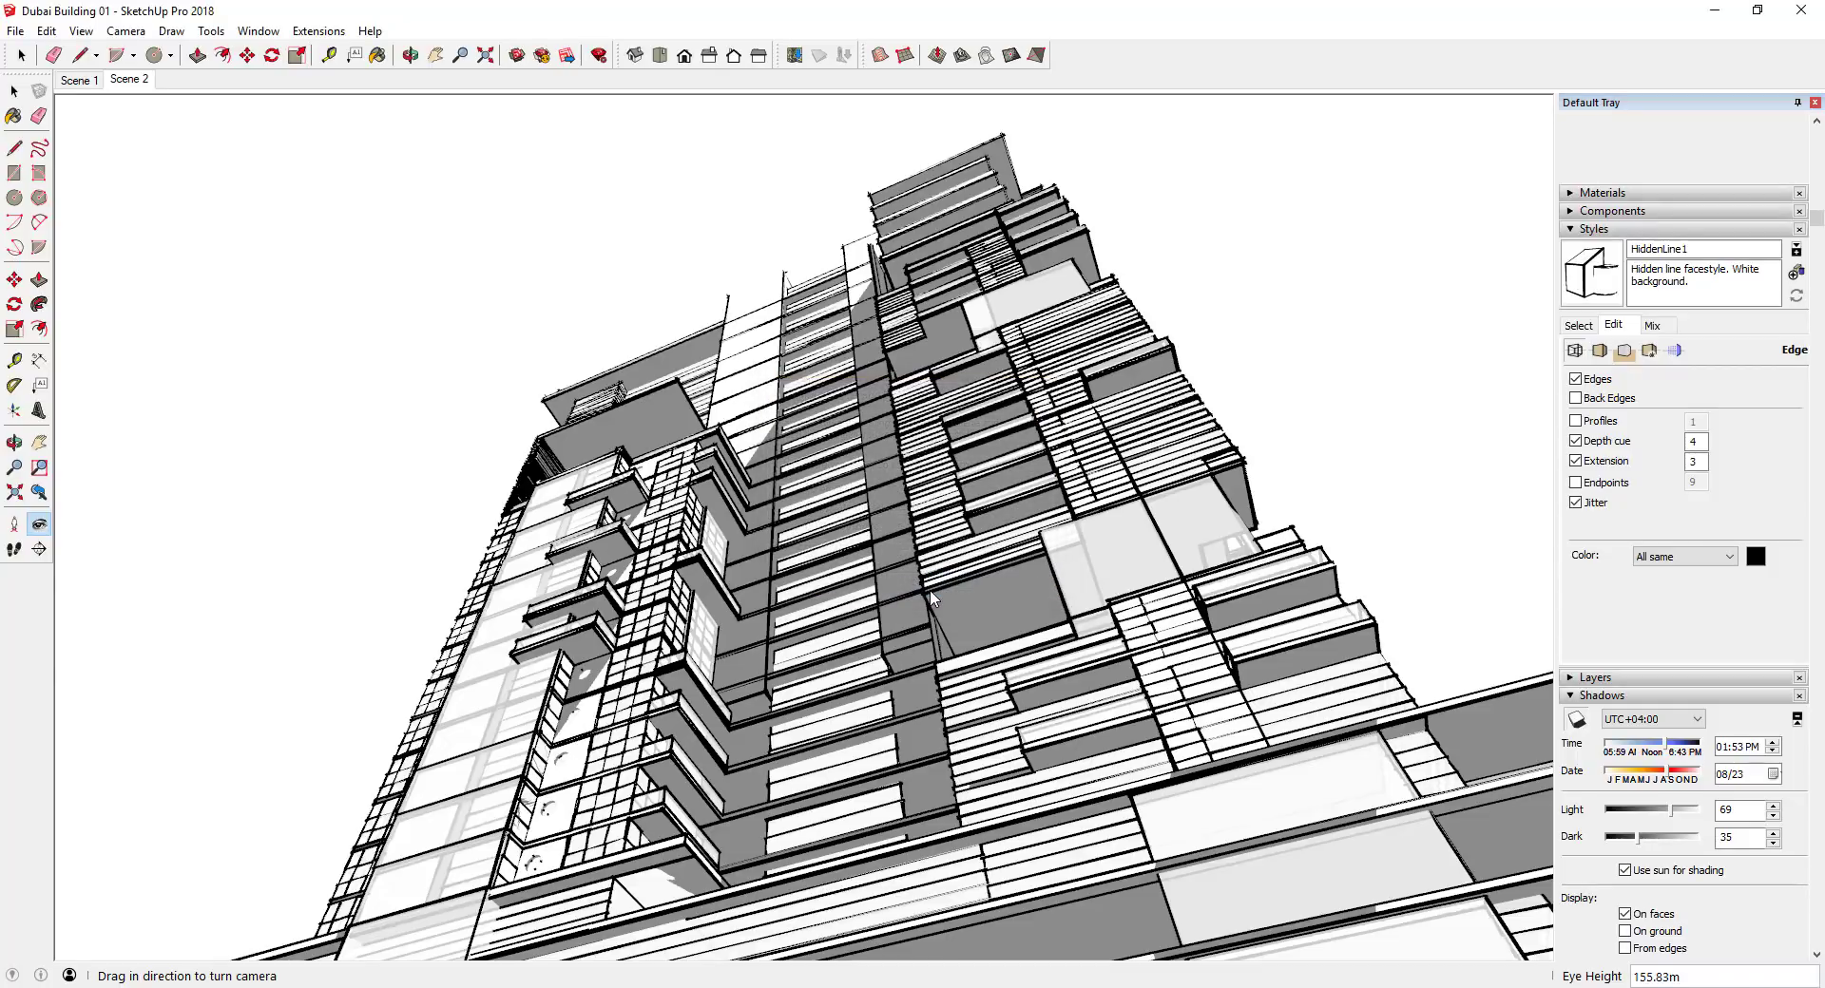
Switch back and forth between Scene 1 and Scene 2 to compare their styles, ending on Scene 2
left_click(78, 81)
left_click(123, 82)
left_click(68, 82)
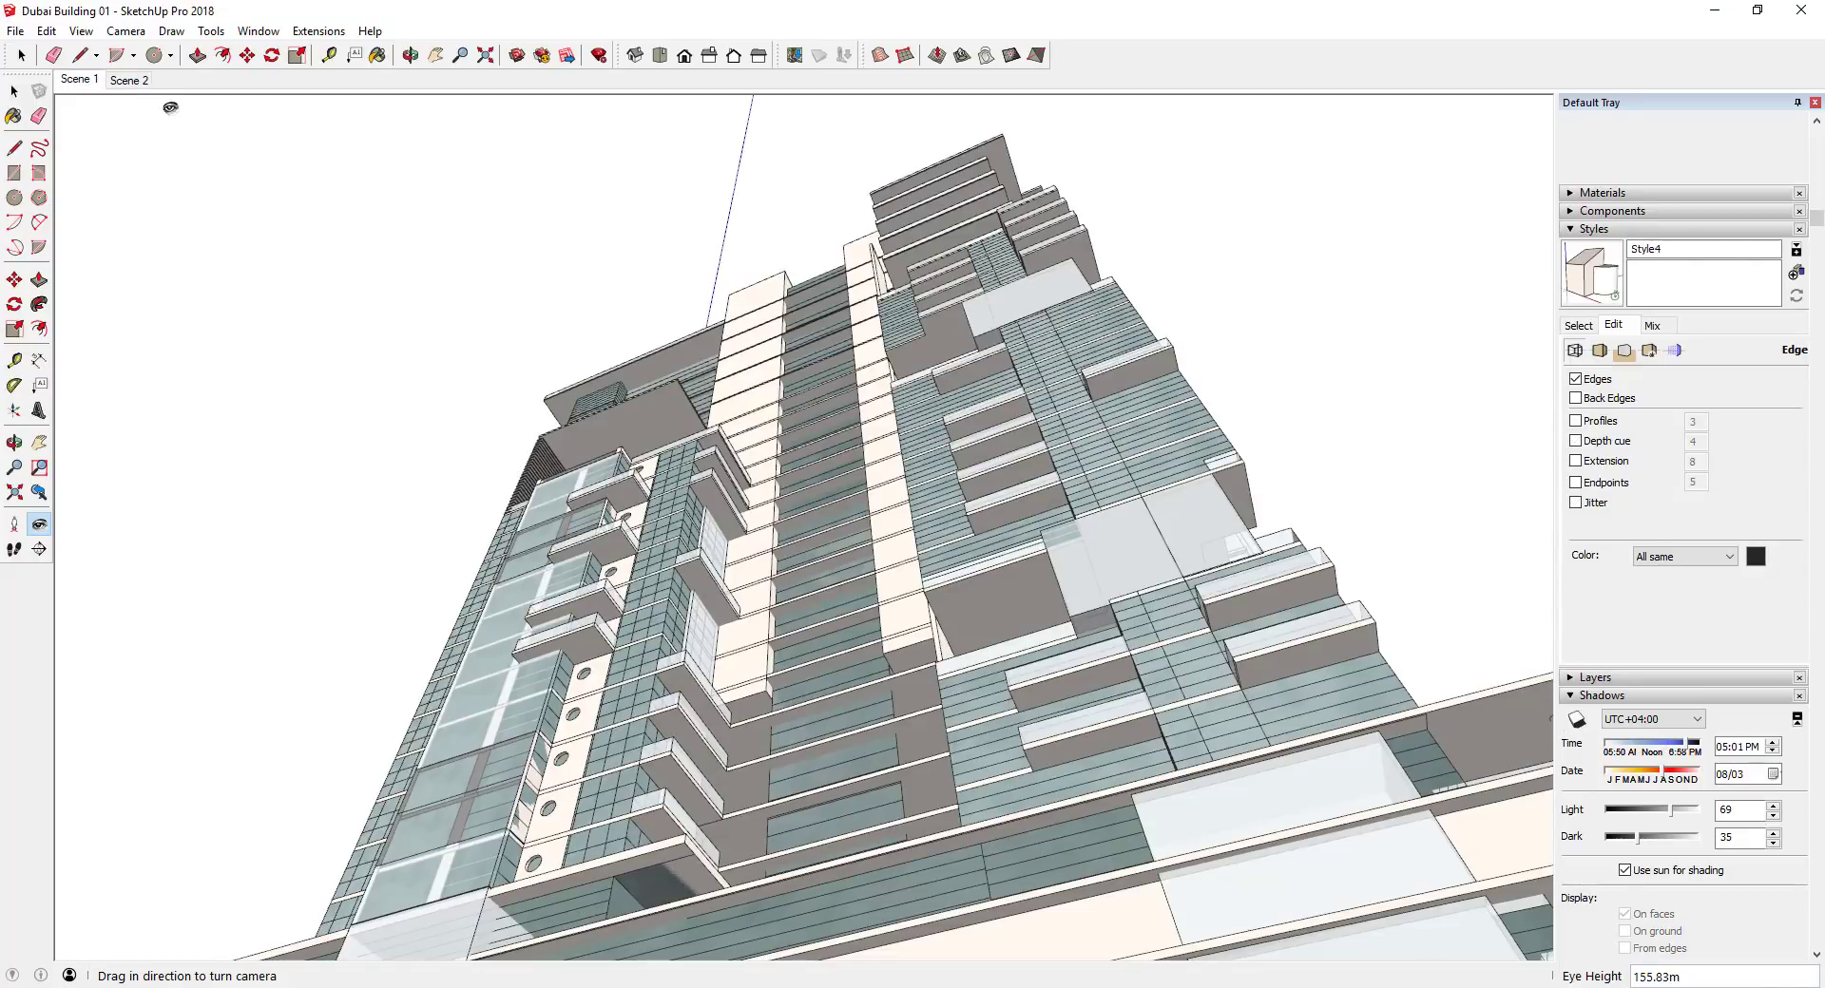
left_click(141, 84)
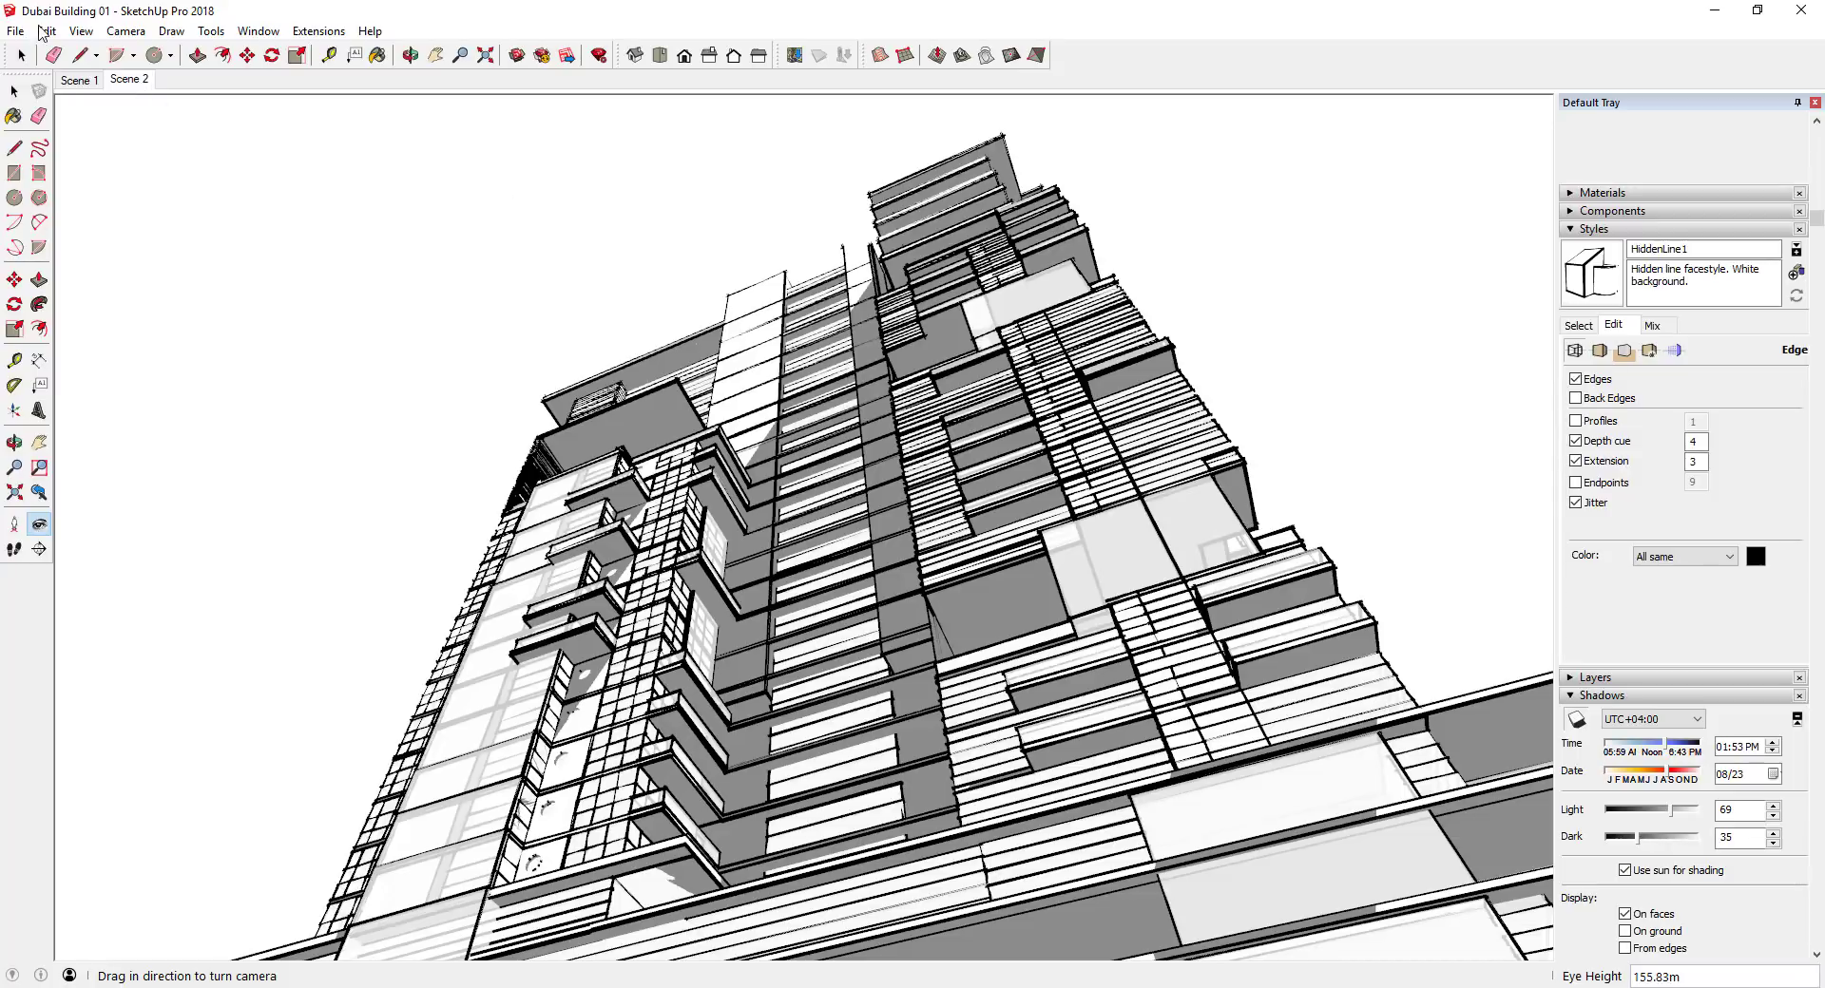
left_click(65, 84)
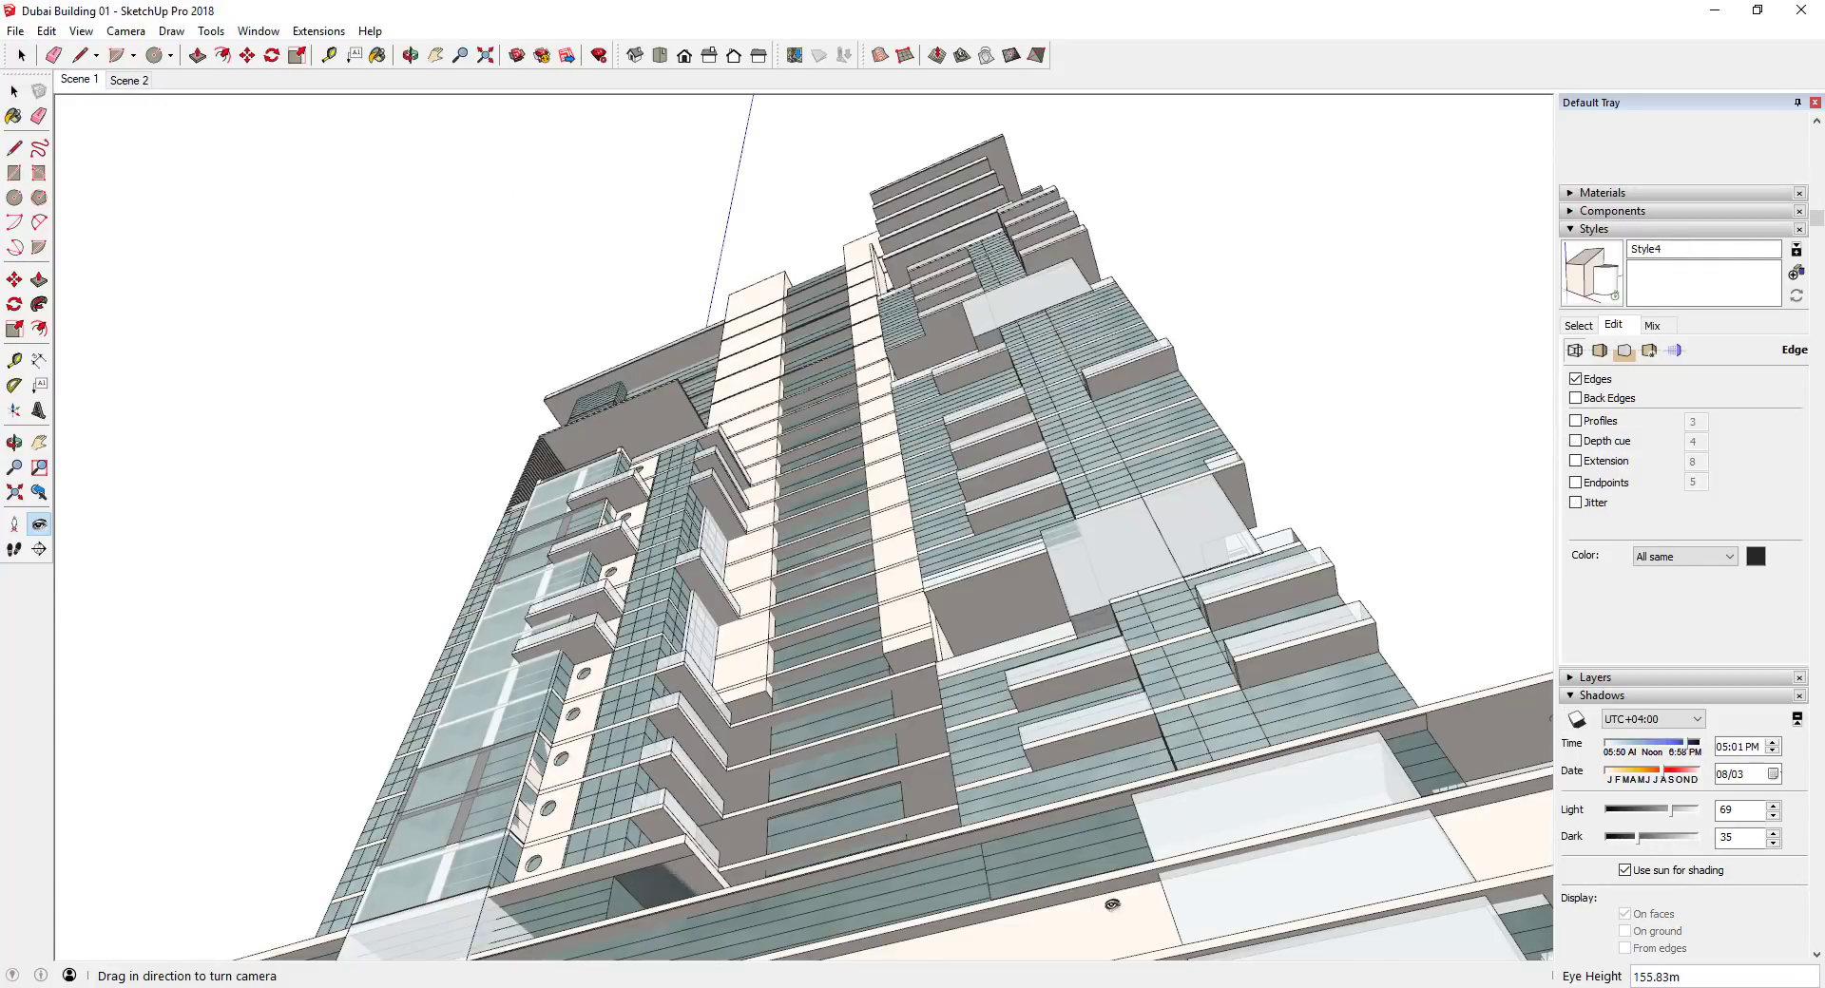
left_click(129, 83)
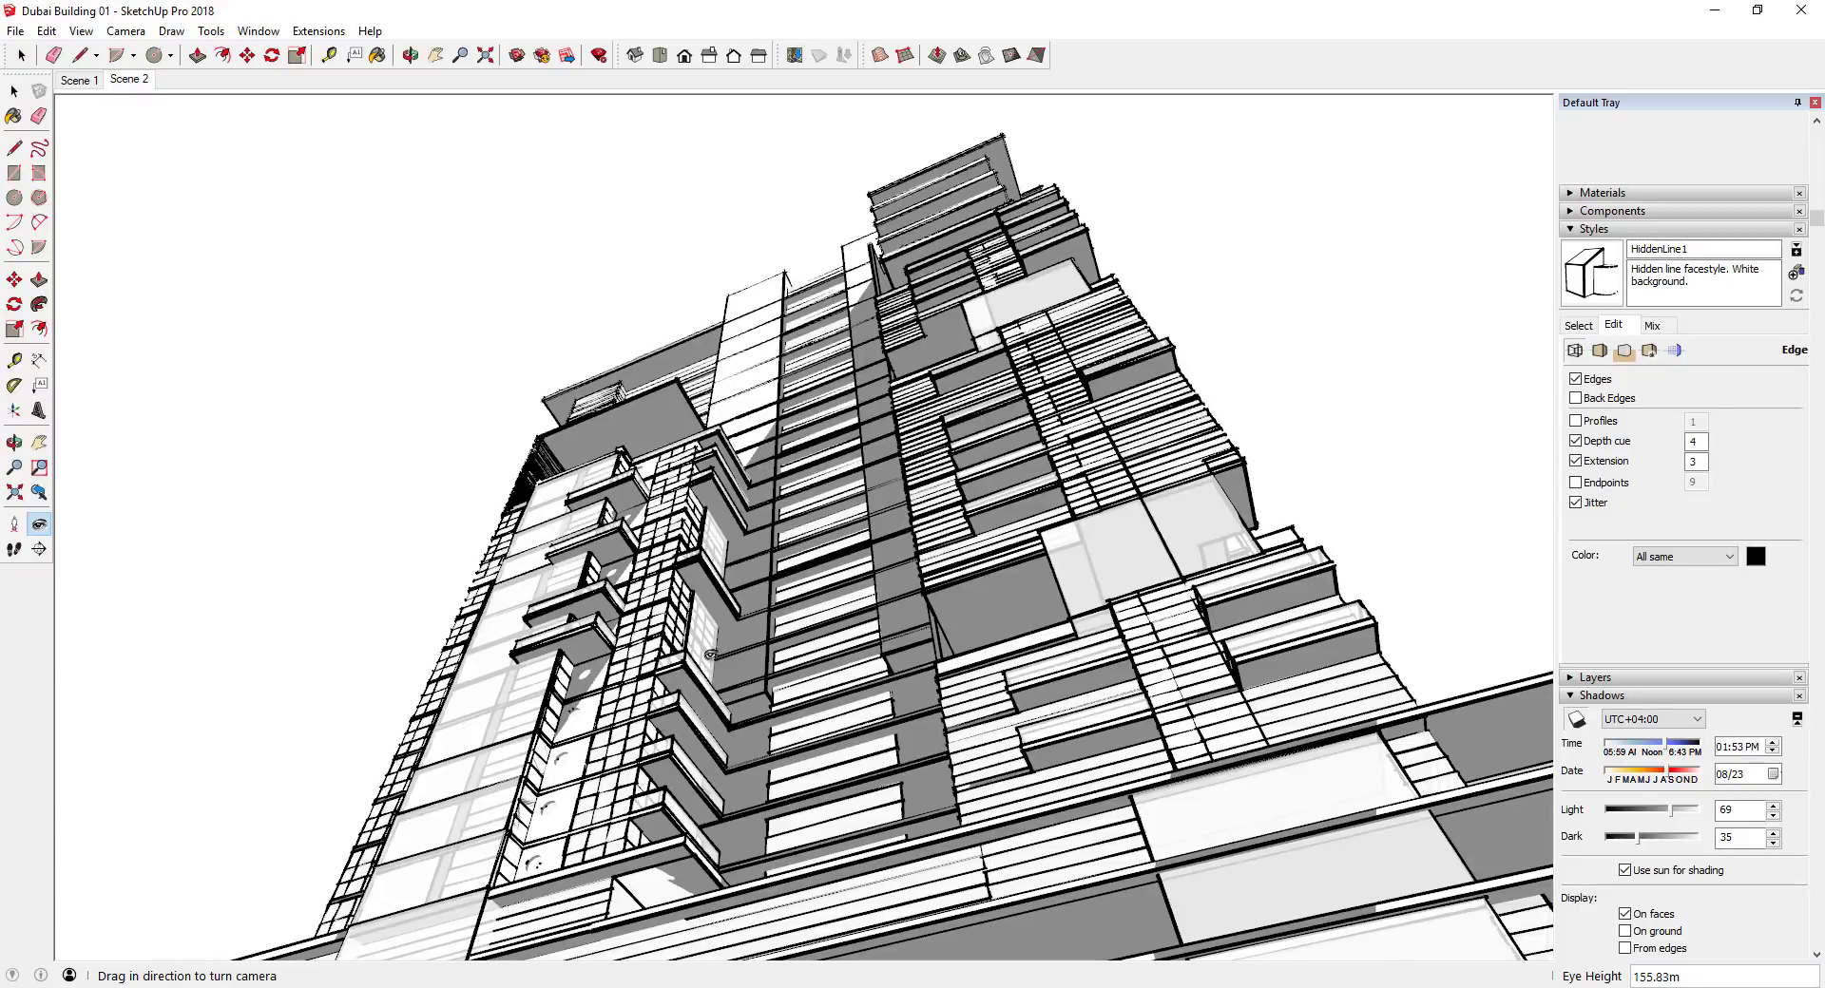
Try several styles from the Default Styles collection, including 3D Printing Style, and apply Simple Style to the model
left_click(1578, 326)
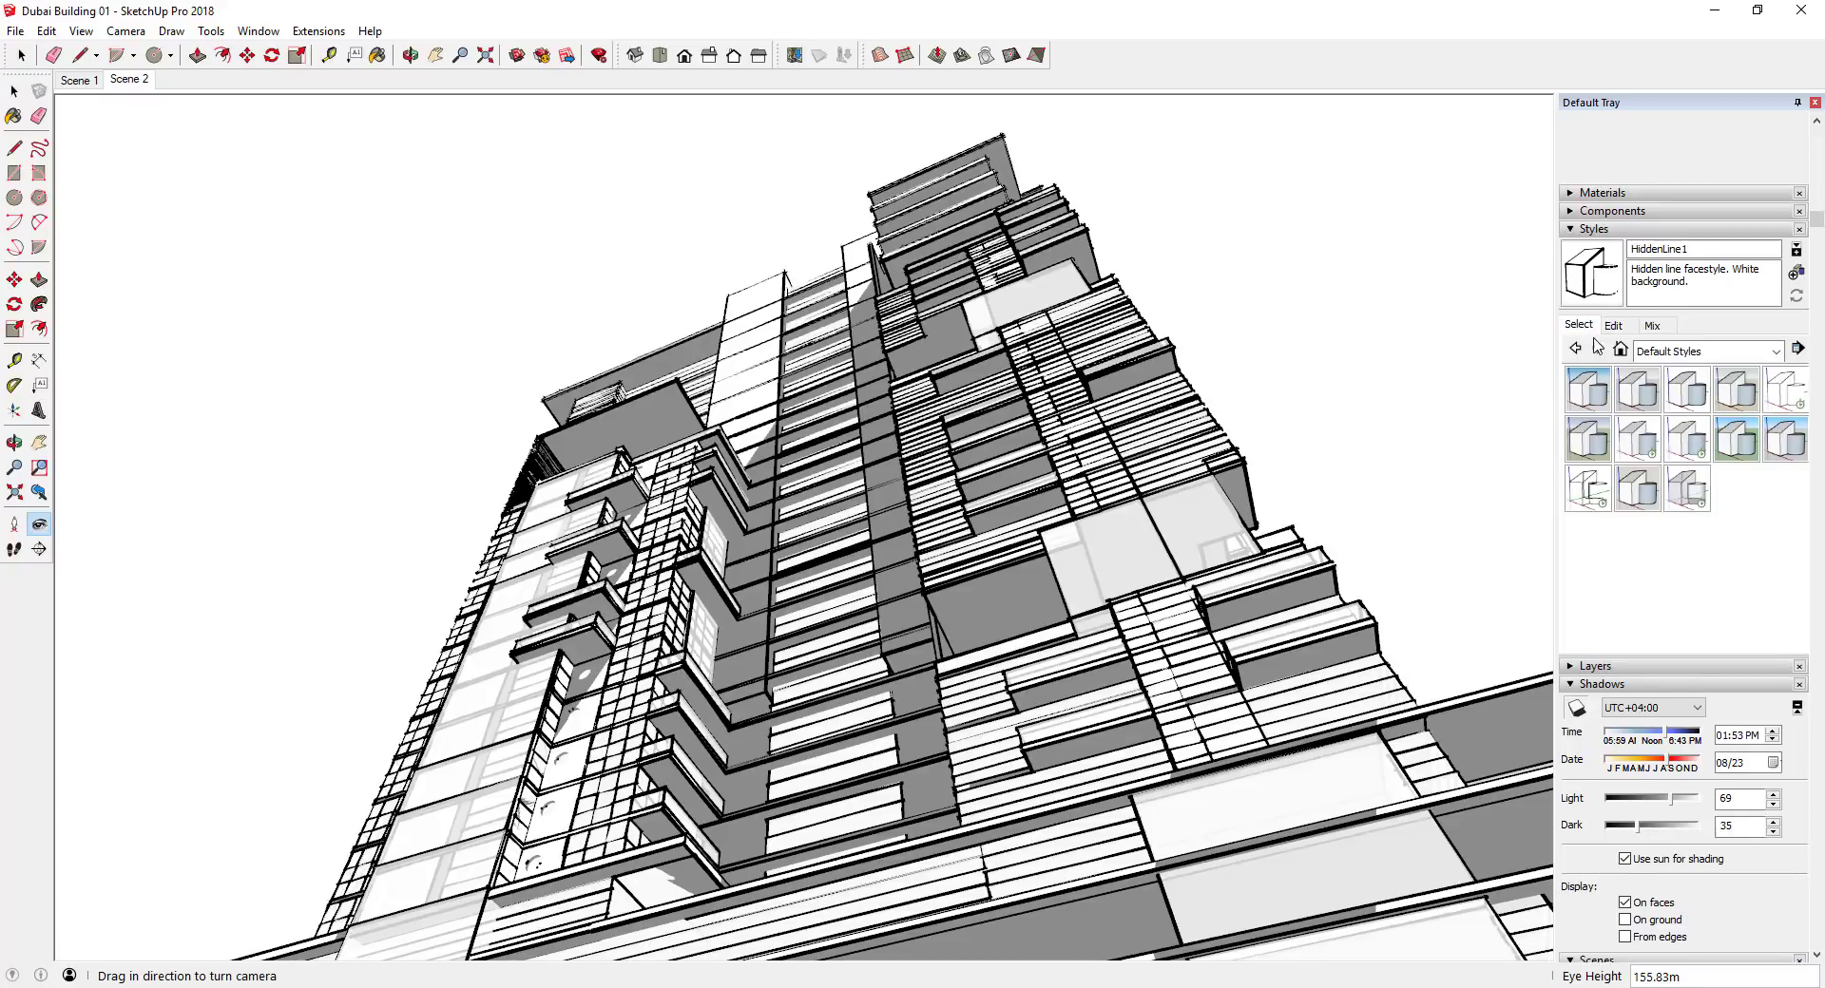
left_click(1596, 391)
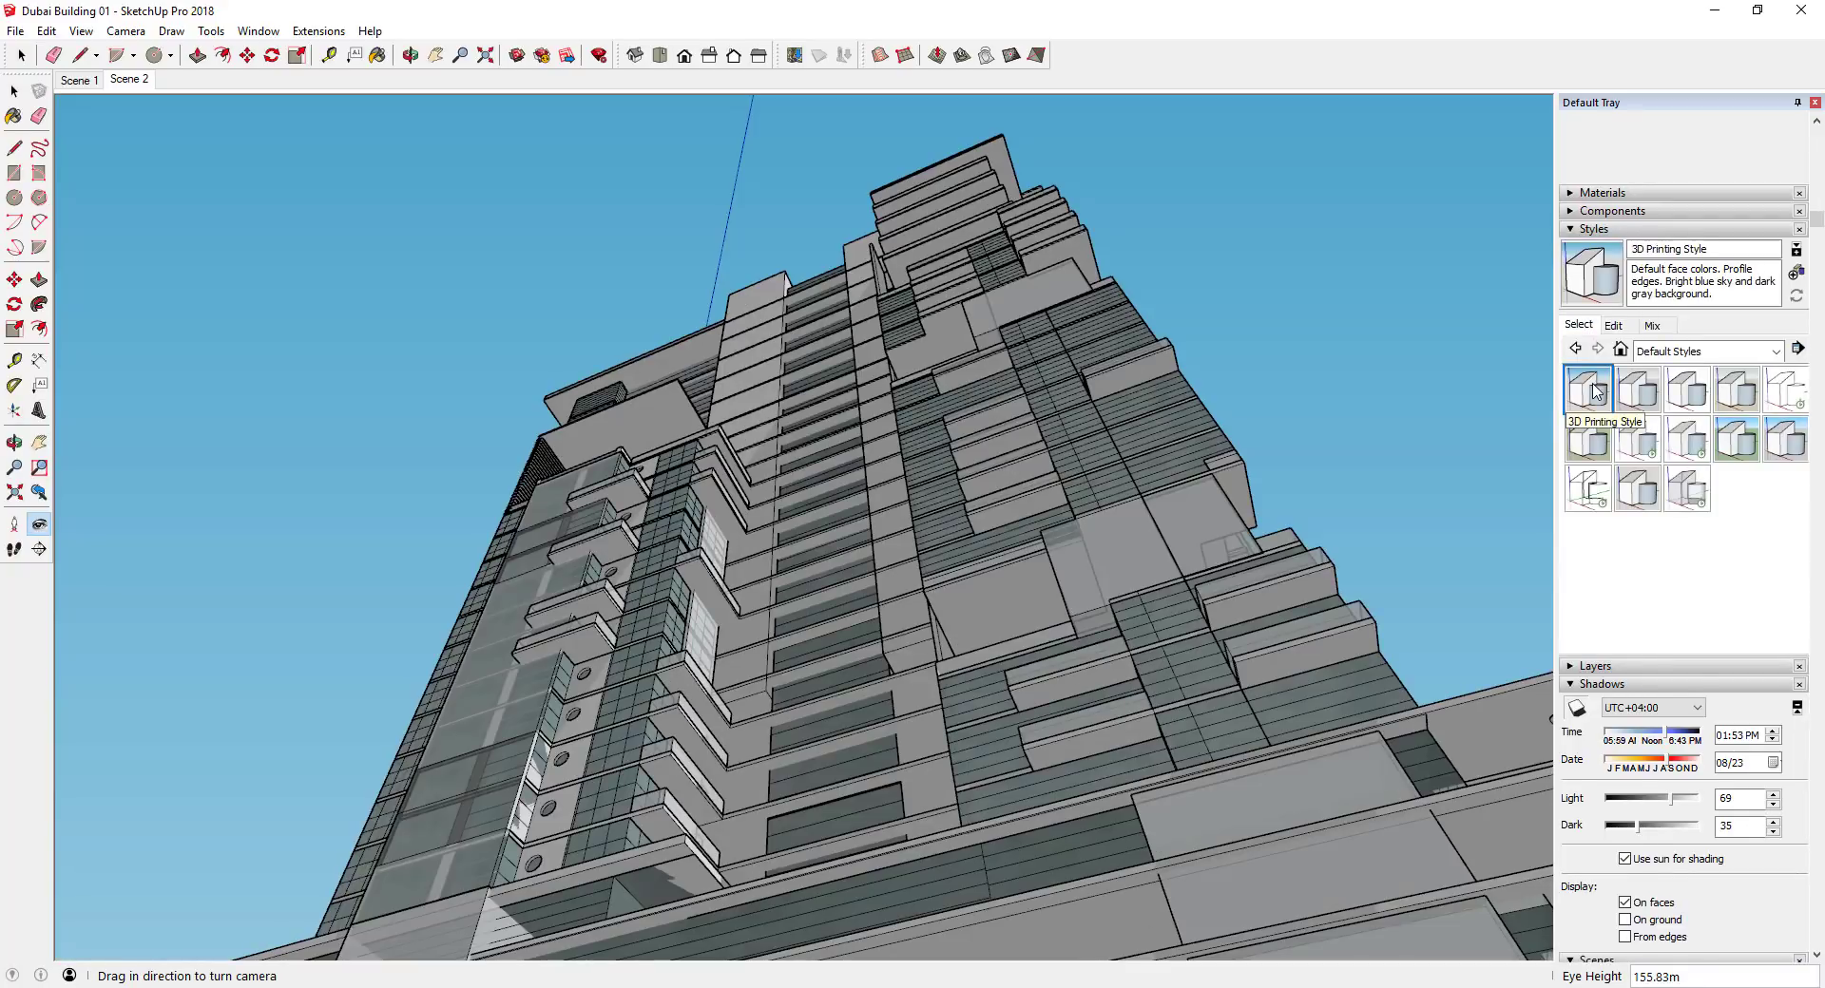
left_click(1740, 445)
left_click(1588, 395)
left_click(1585, 427)
left_click(1588, 391)
left_click(1746, 450)
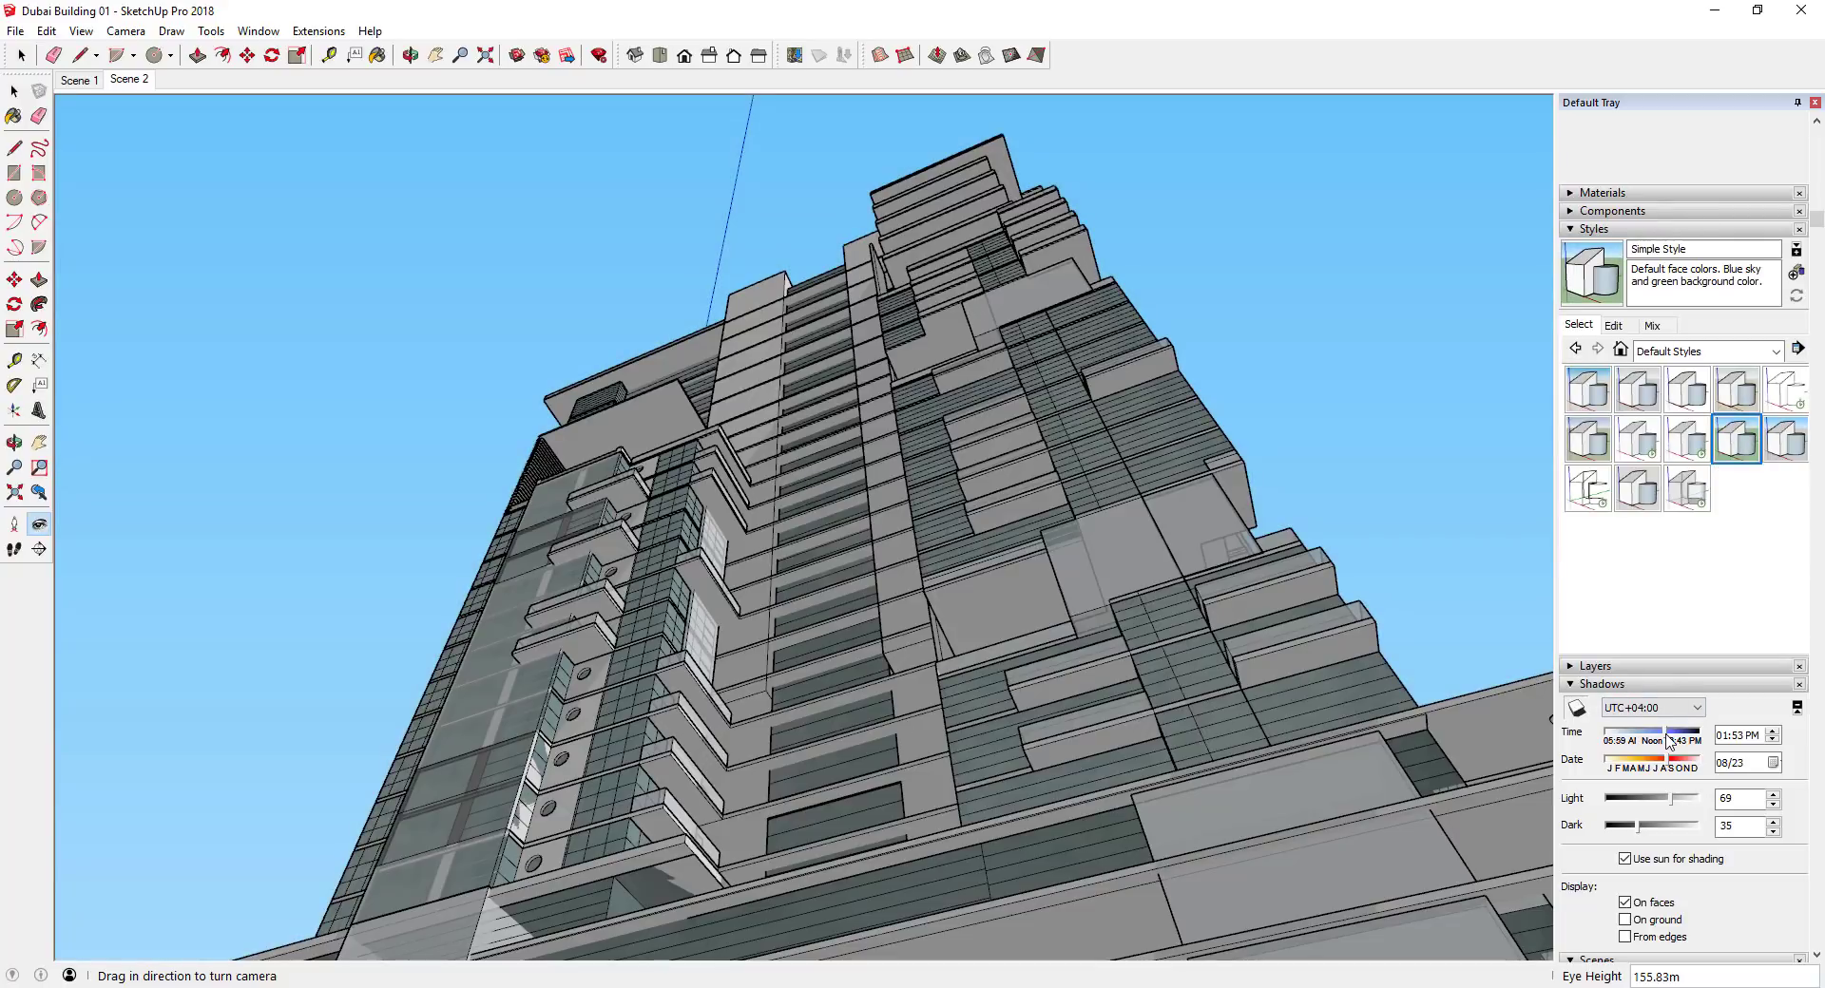
Set the sun time to 02:26 PM, turn shadows off, and raise Light to 80 and Dark to 52
left_click_drag(1668, 741, 1667, 742)
left_click(1576, 710)
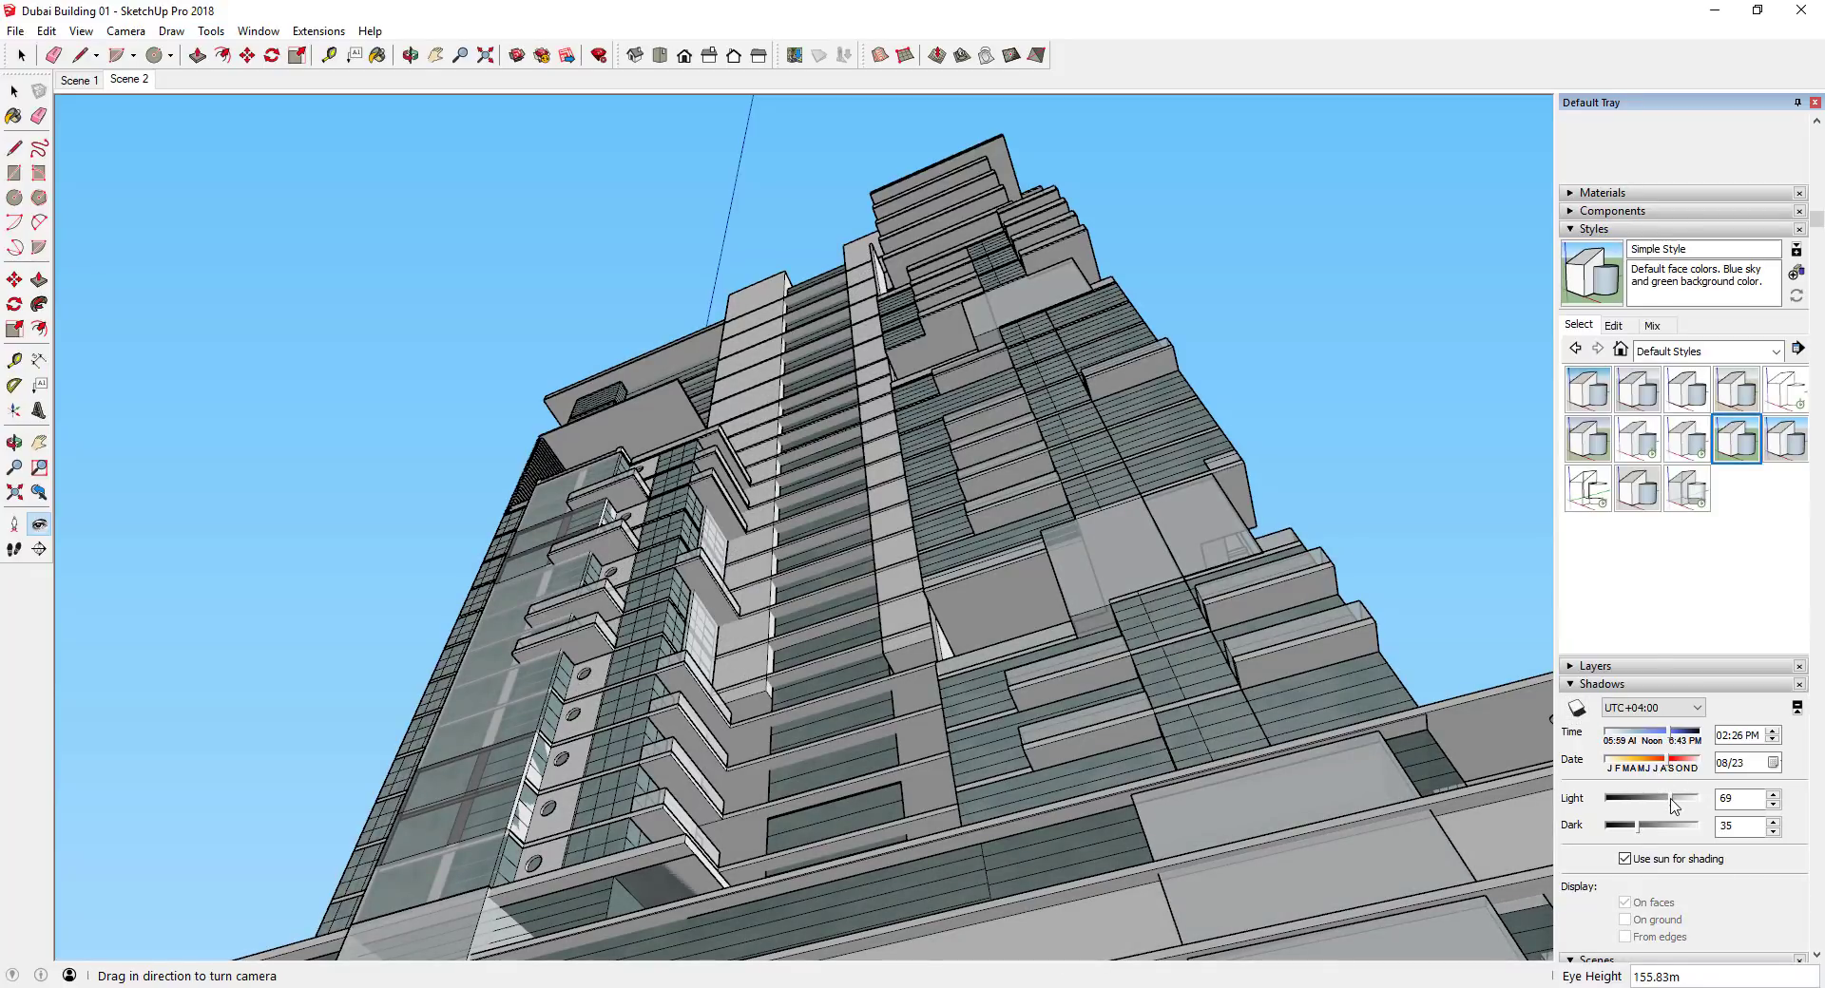
left_click_drag(1675, 803, 1658, 843)
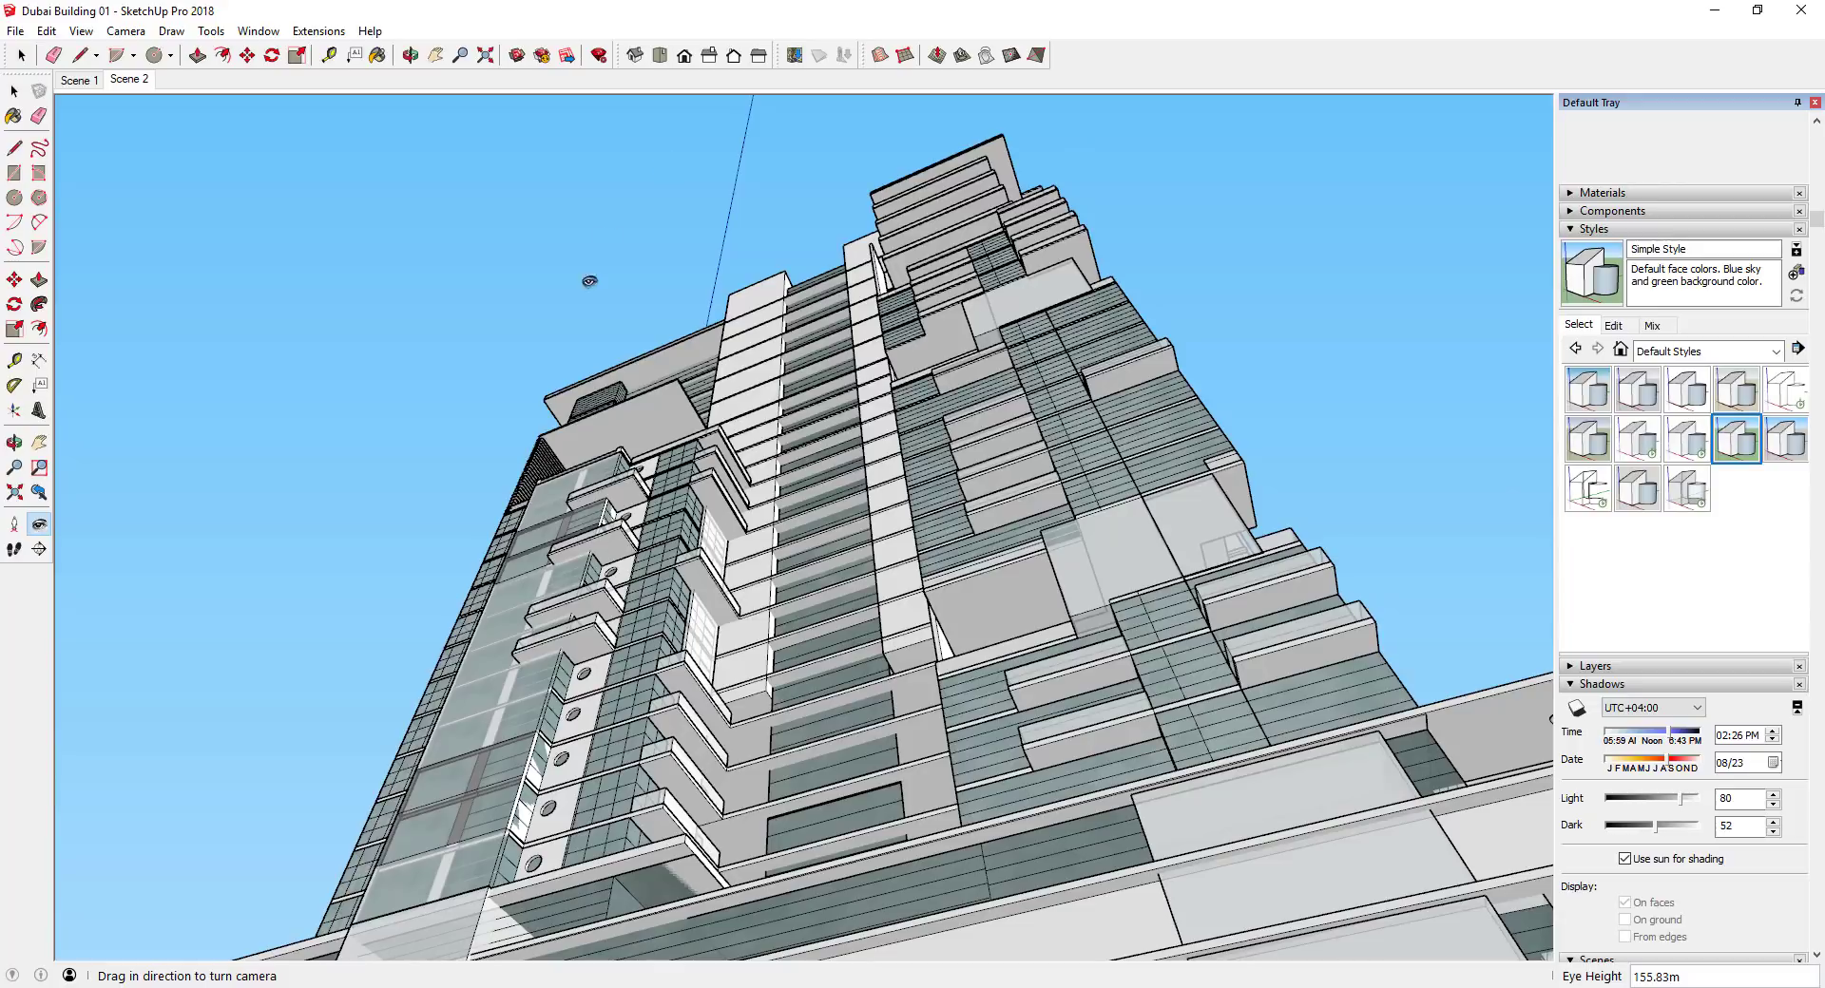
Toggle Profiles off and back on in the Simple Style edge settings, and add the view as a third scene
left_click(1614, 326)
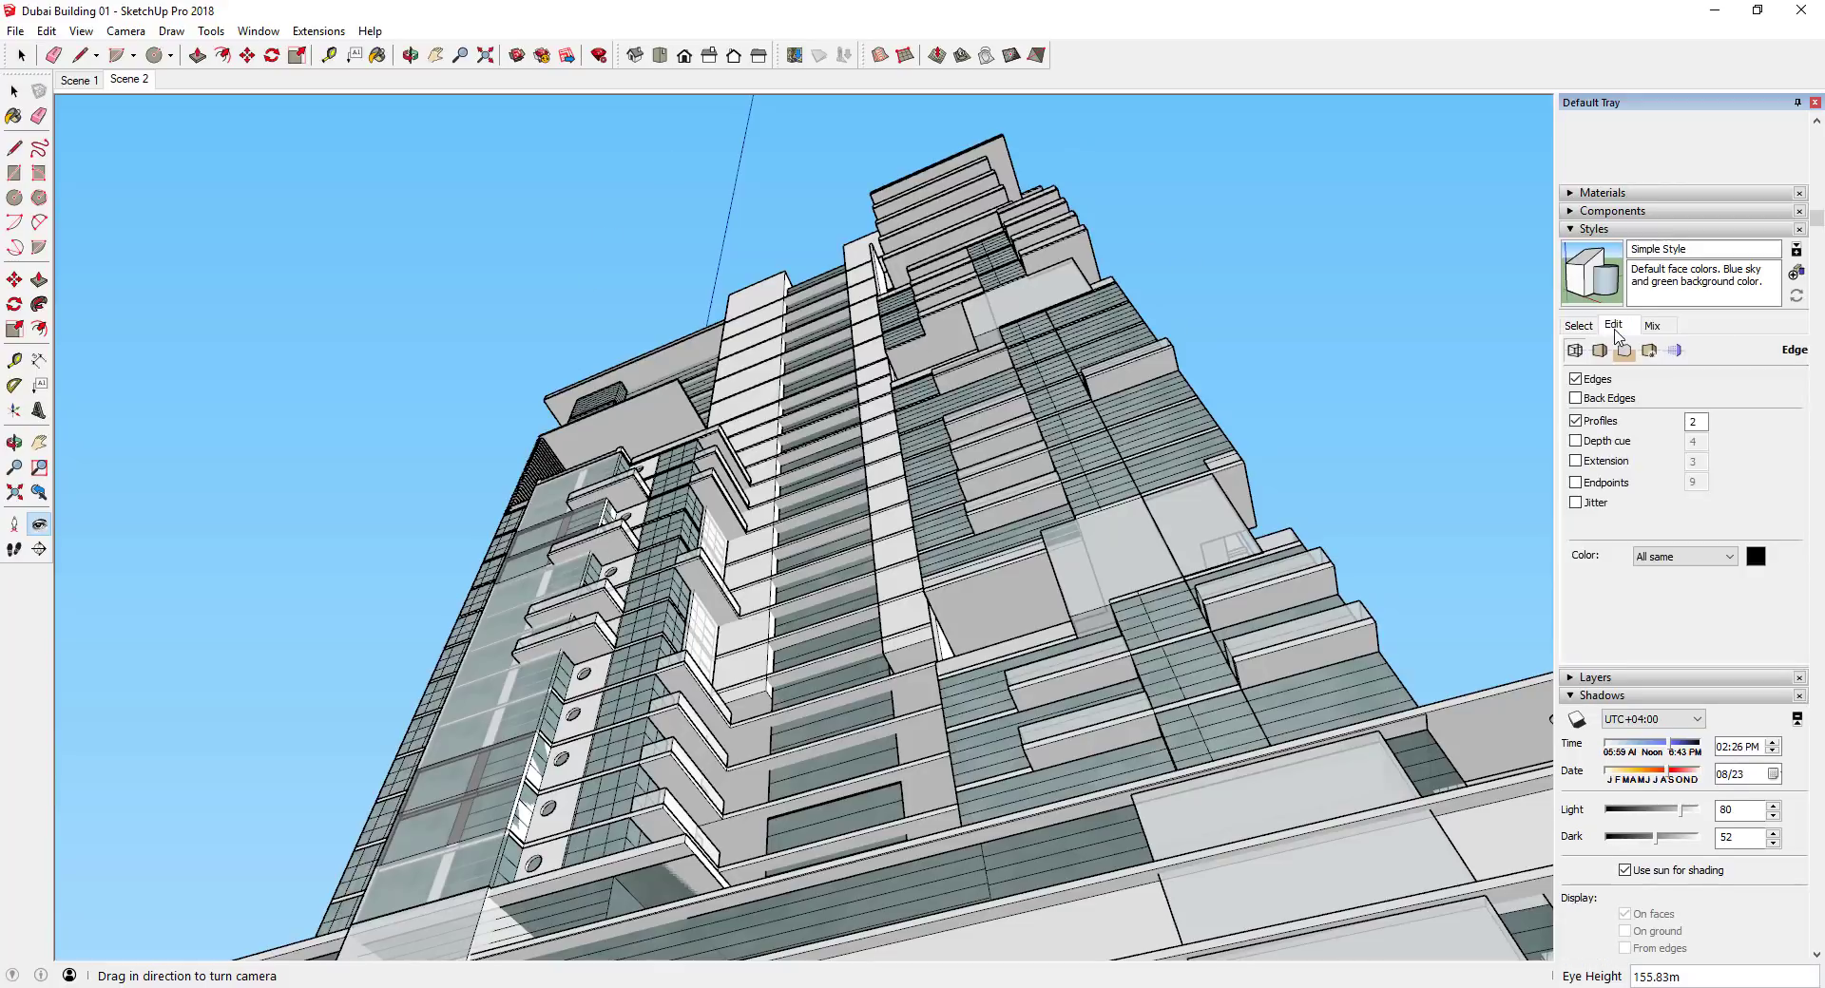
left_click(1596, 421)
left_click(1595, 421)
right_click(134, 82)
left_click(163, 140)
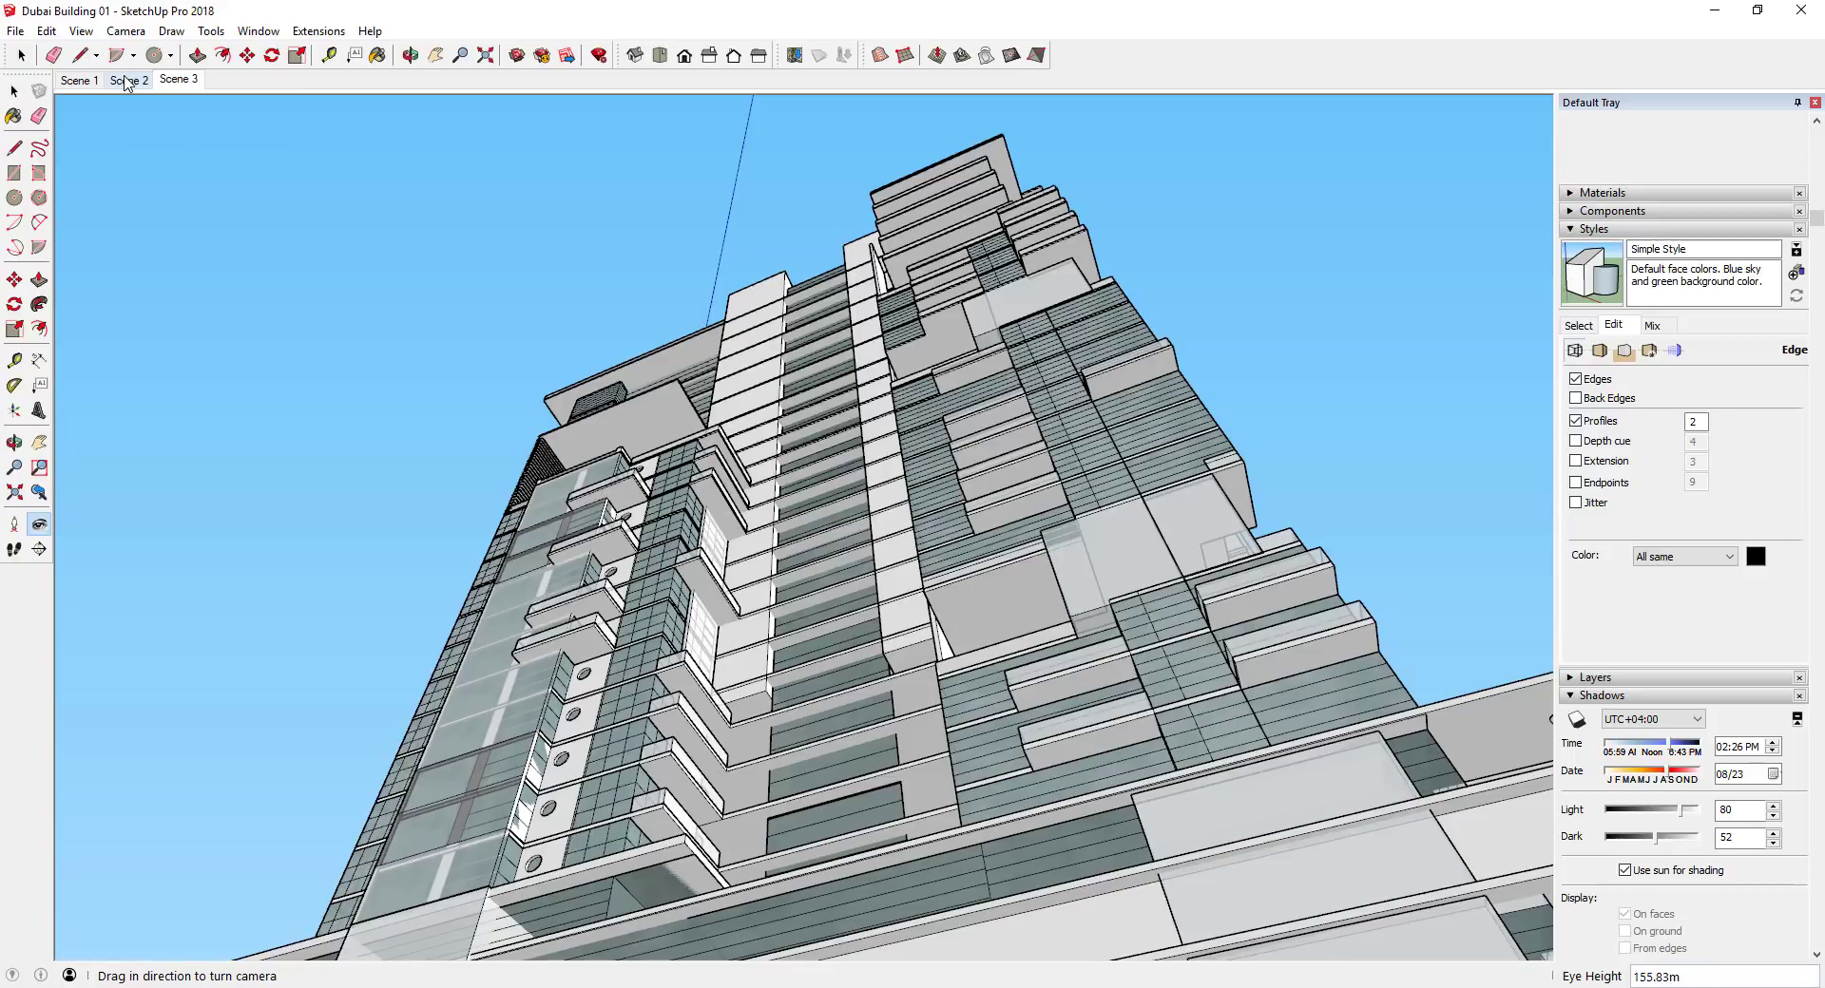
Switch between the three scenes to compare their looks, ending on the hidden-line Scene 2
left_click(86, 81)
left_click(128, 81)
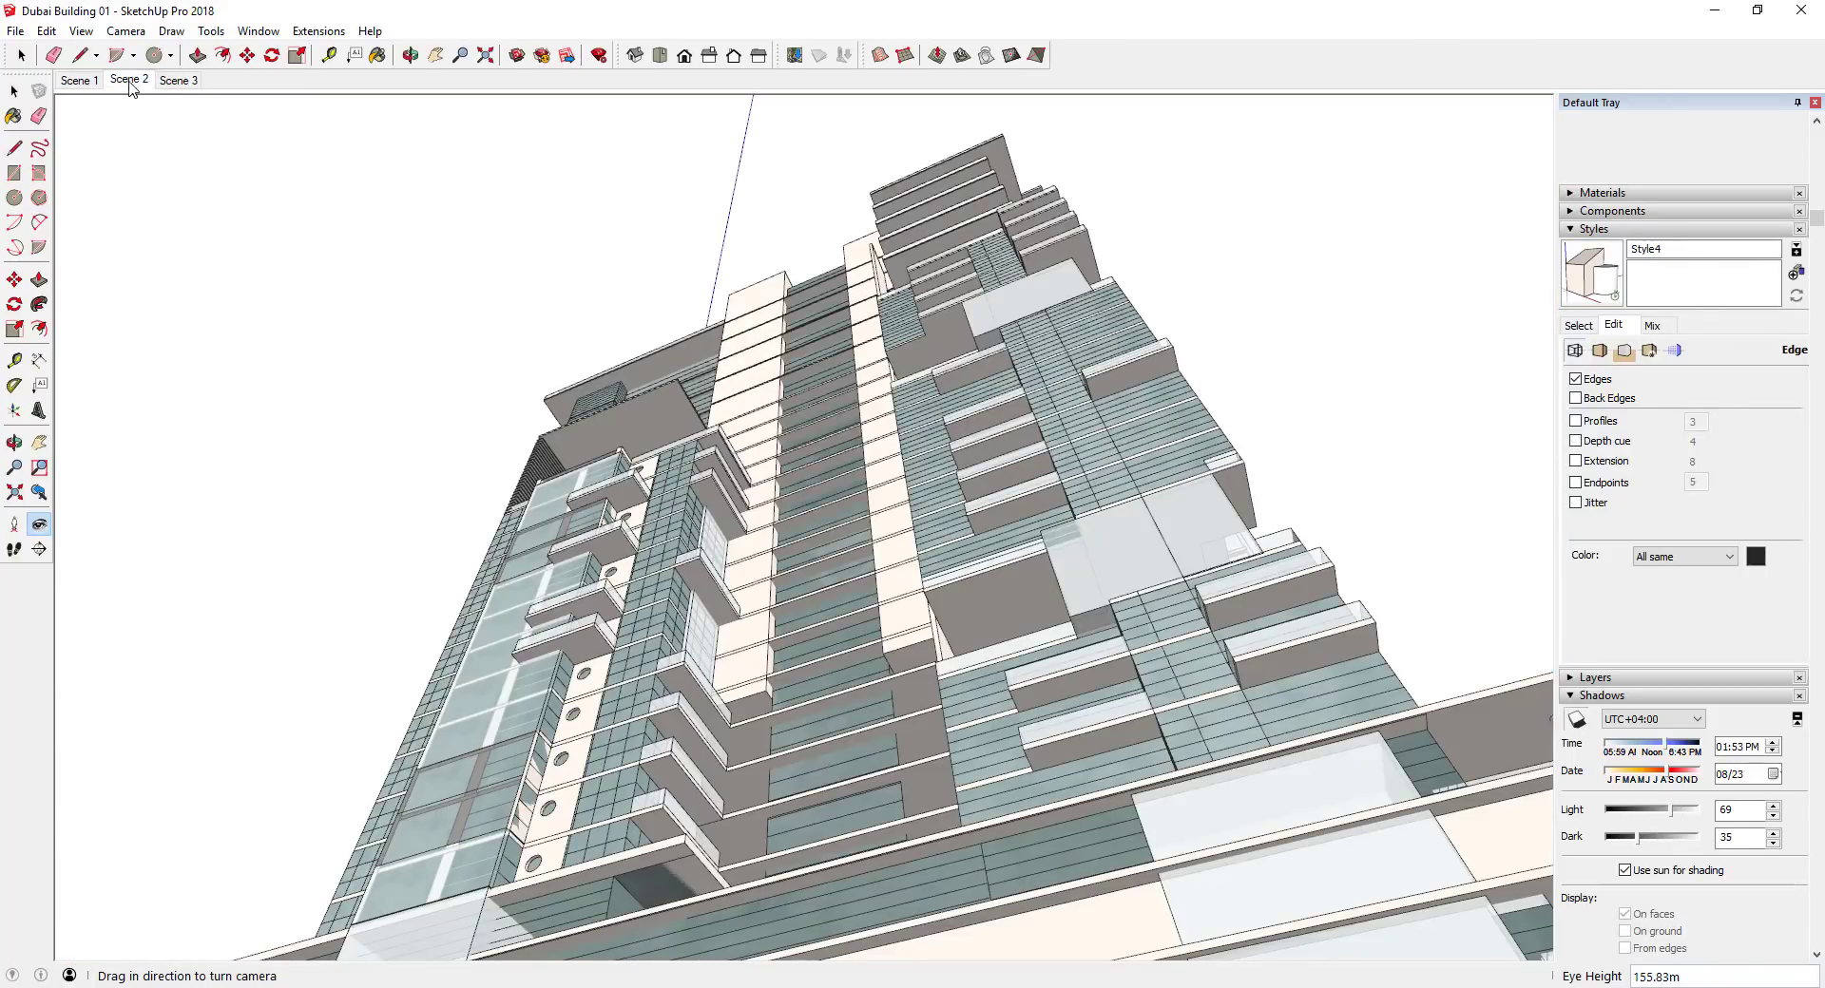
left_click(163, 81)
left_click(130, 81)
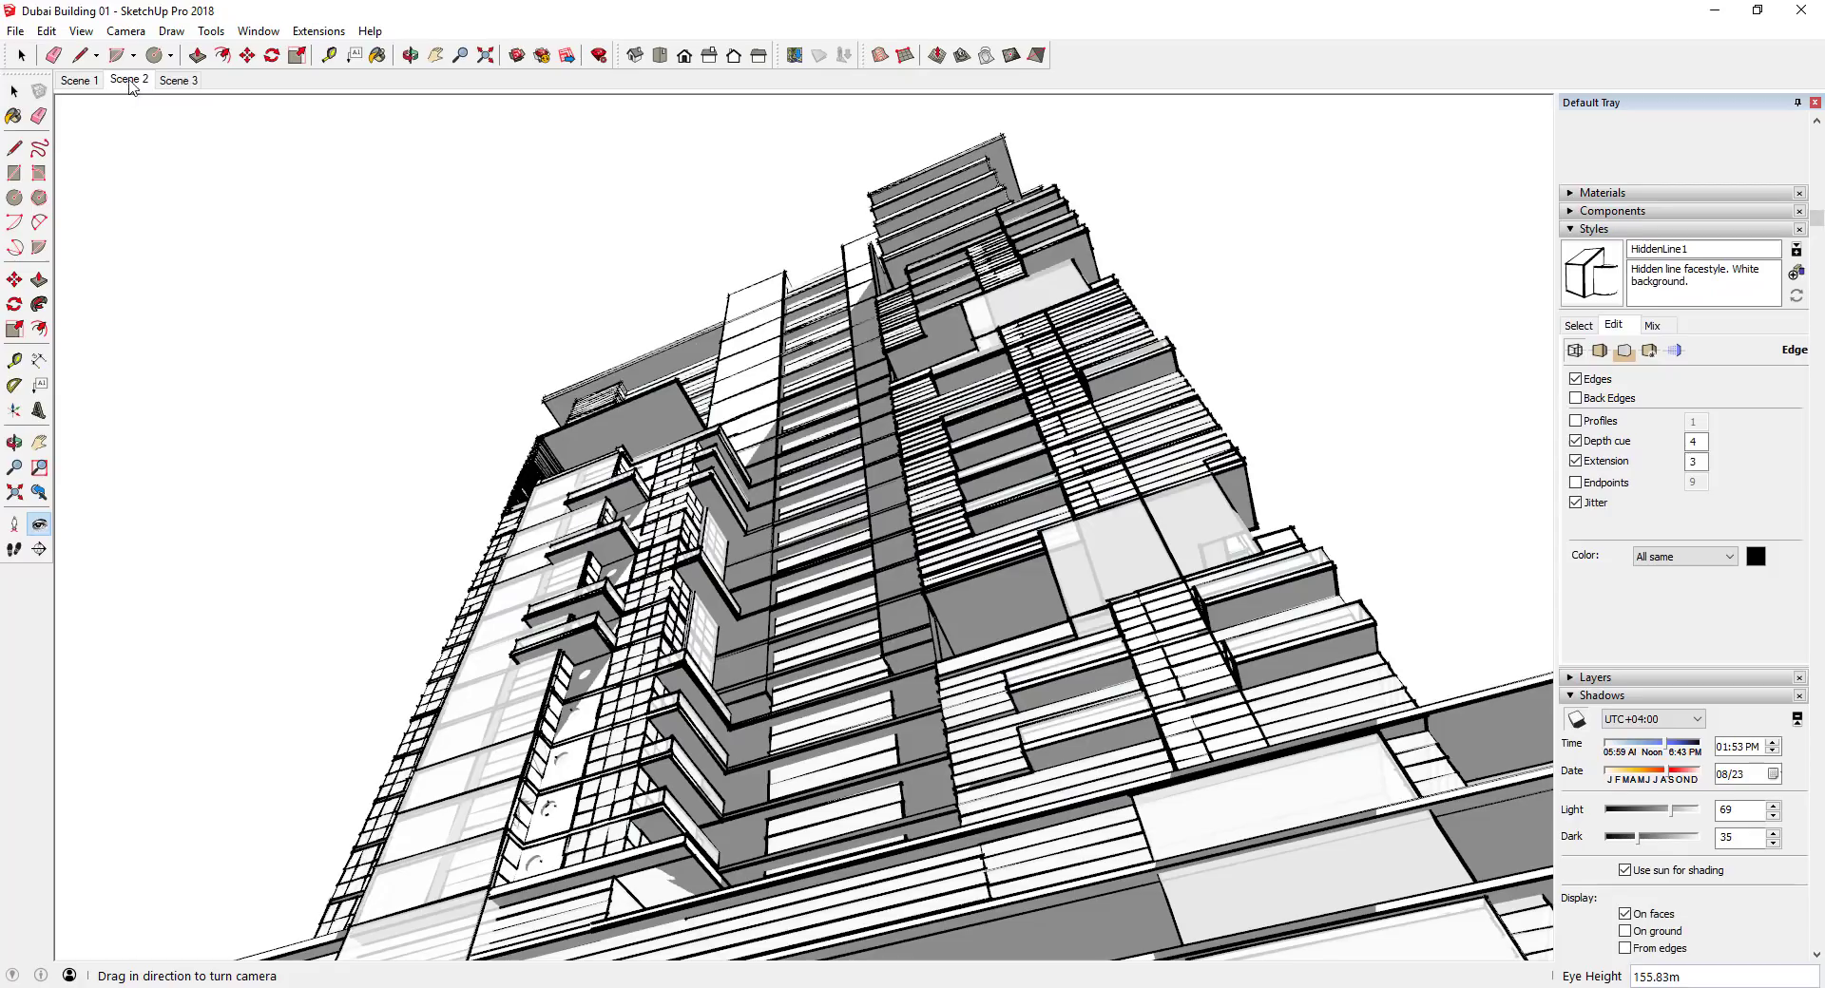
left_click(168, 80)
left_click(147, 80)
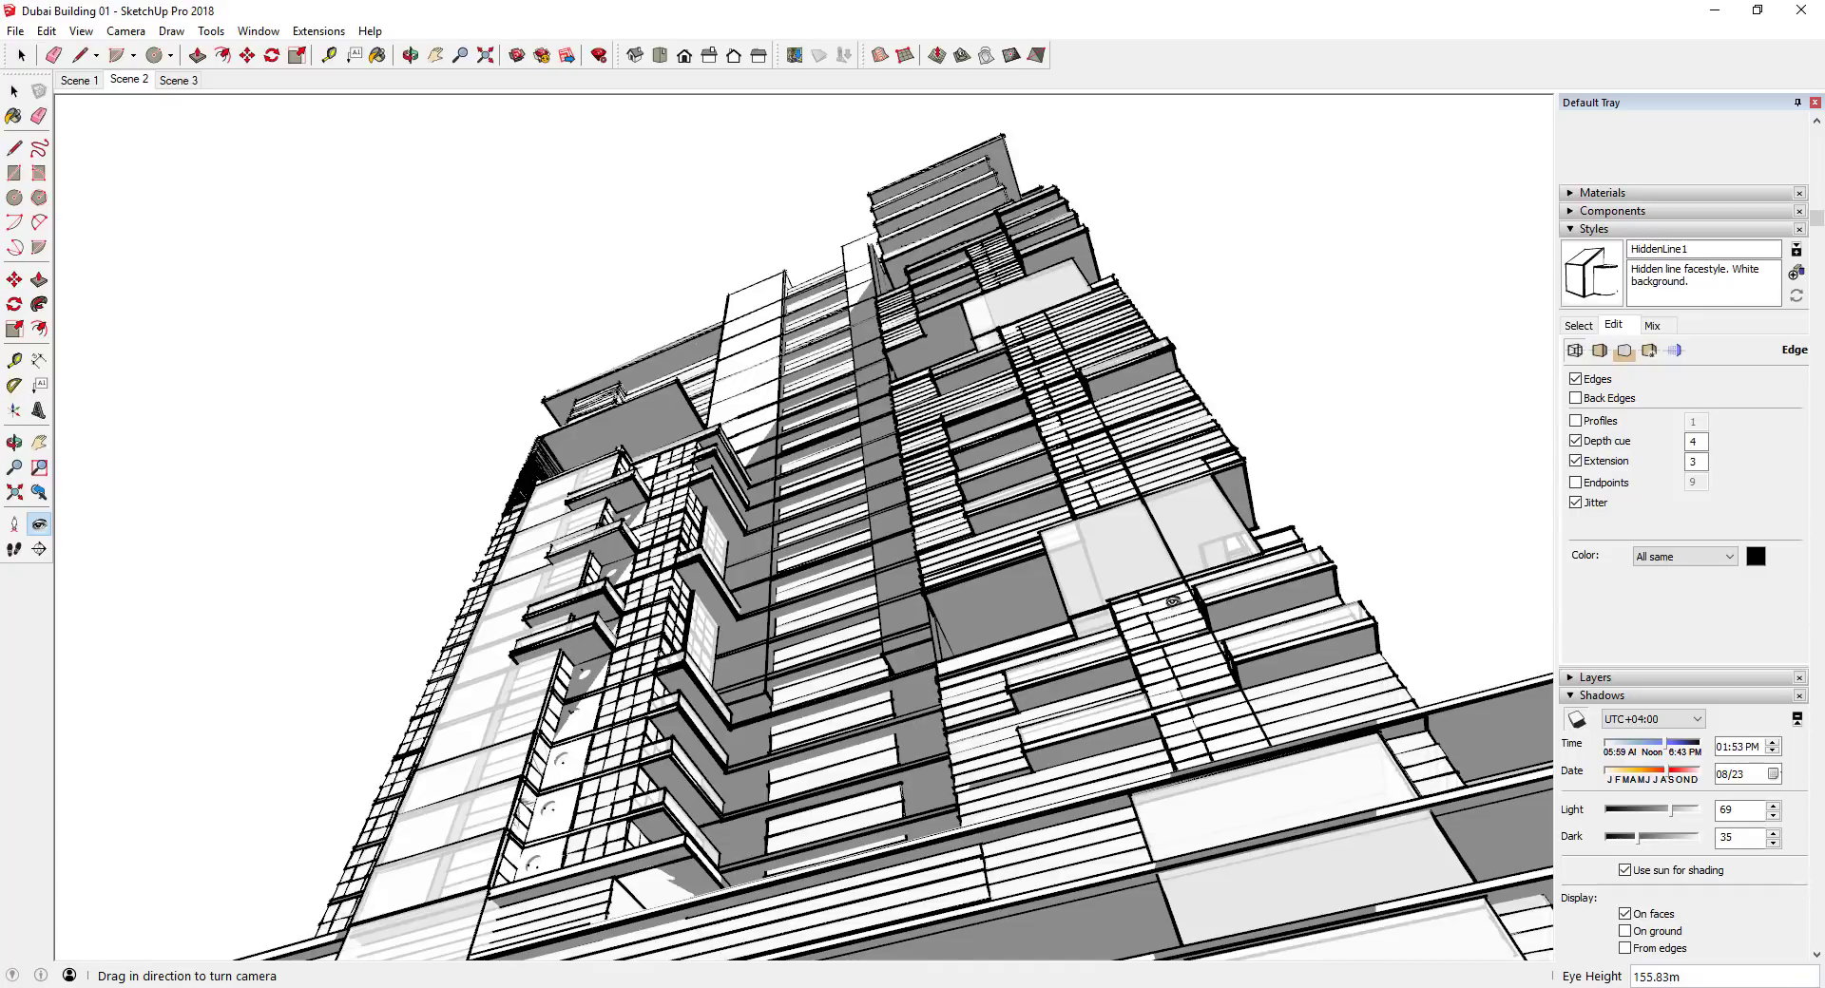
Start a 2D graphic export of Scene 2 as a JPEG named Building Image 1 in the 03 Scene Transition folder
left_click(15, 32)
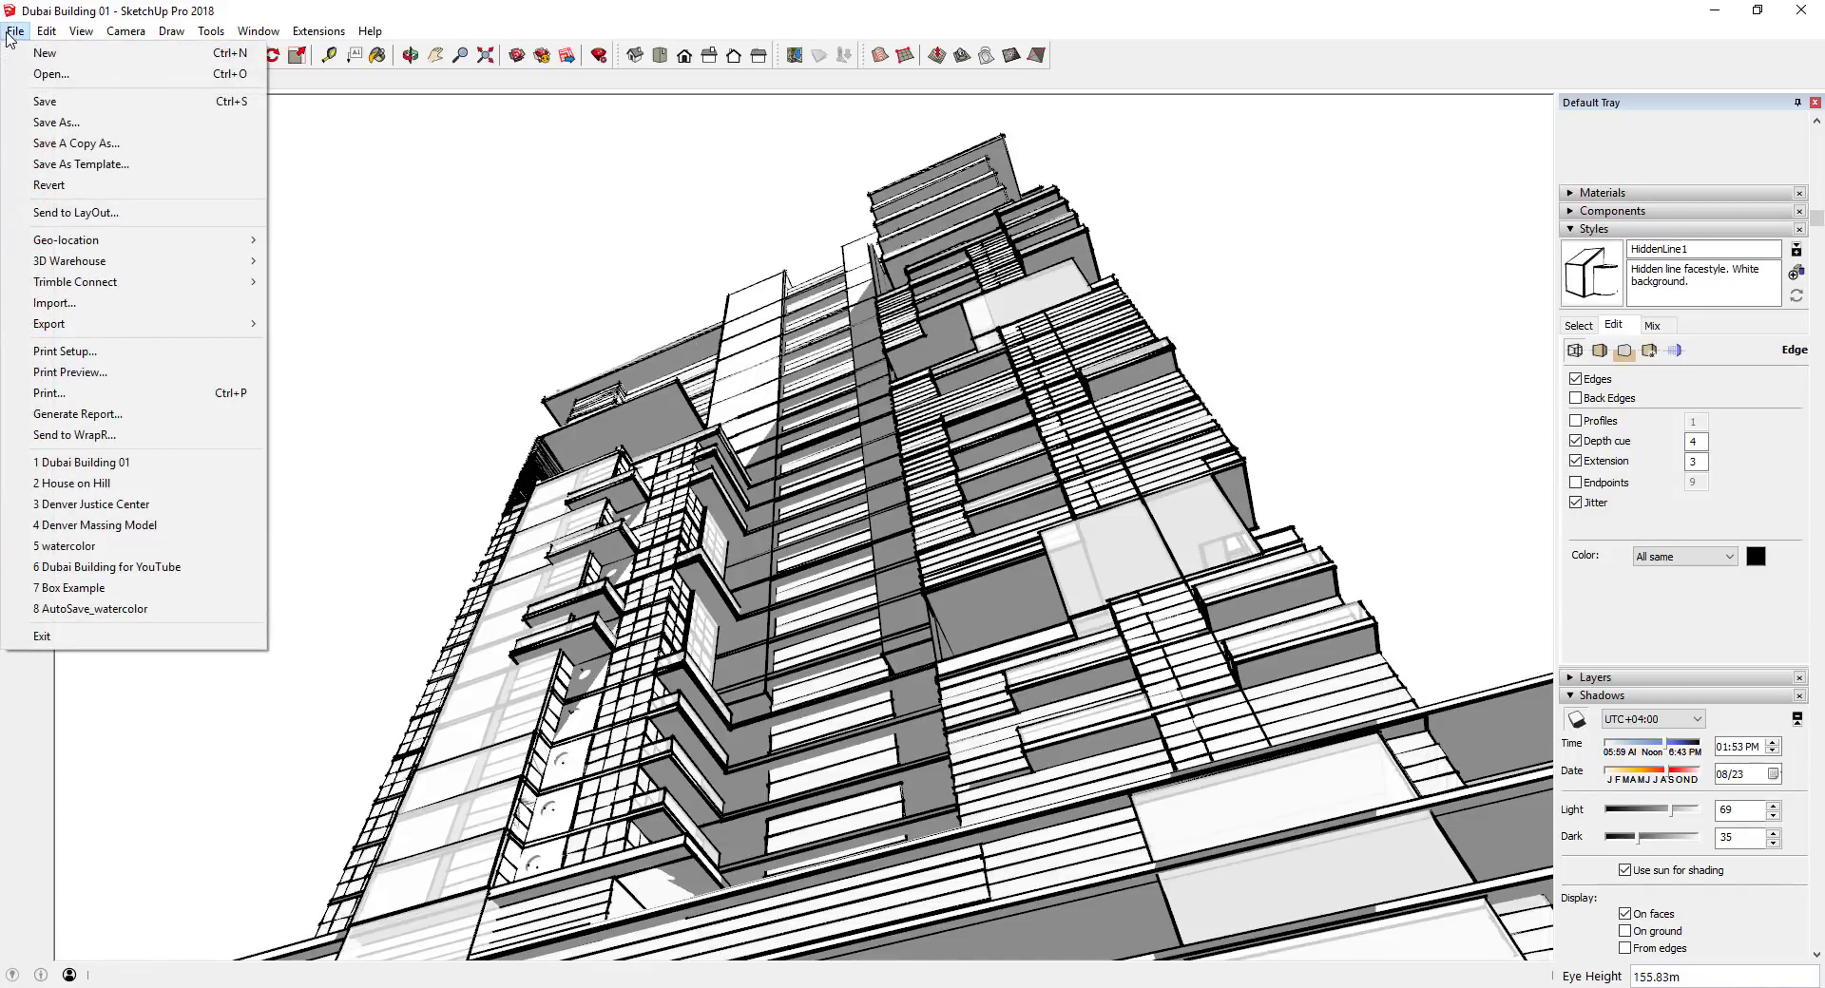
mouse_move(124, 324)
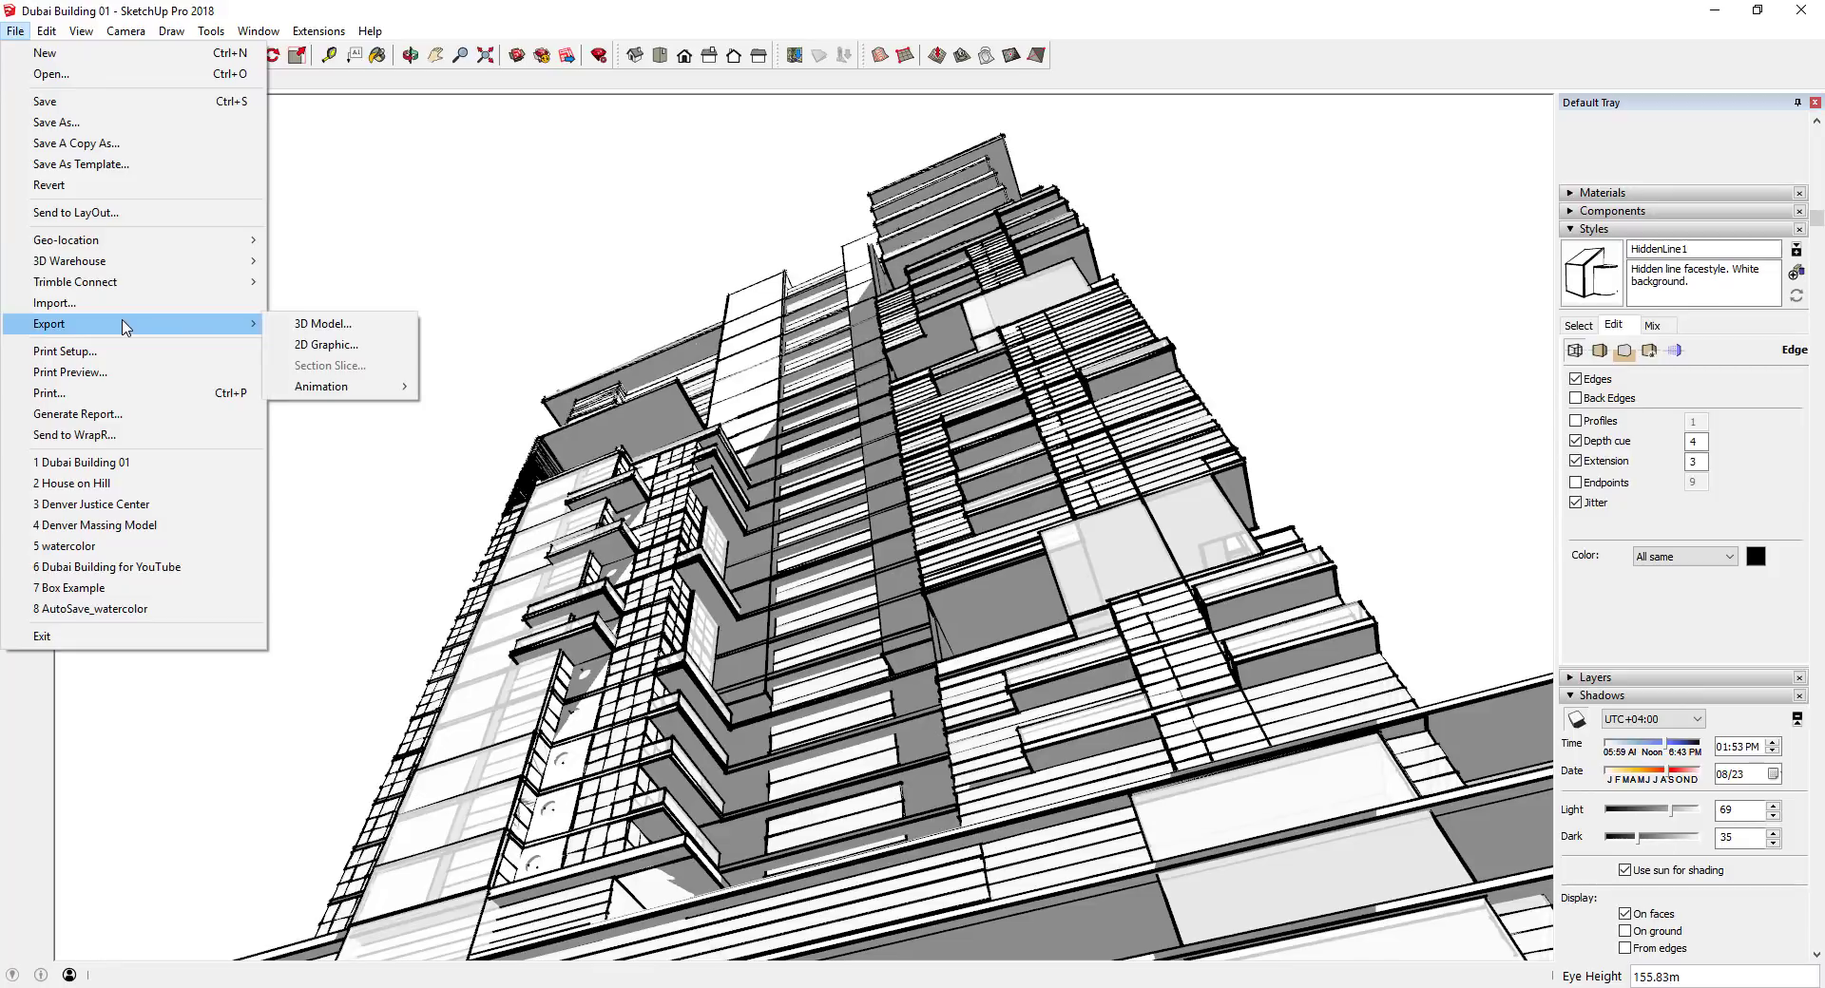
left_click(319, 352)
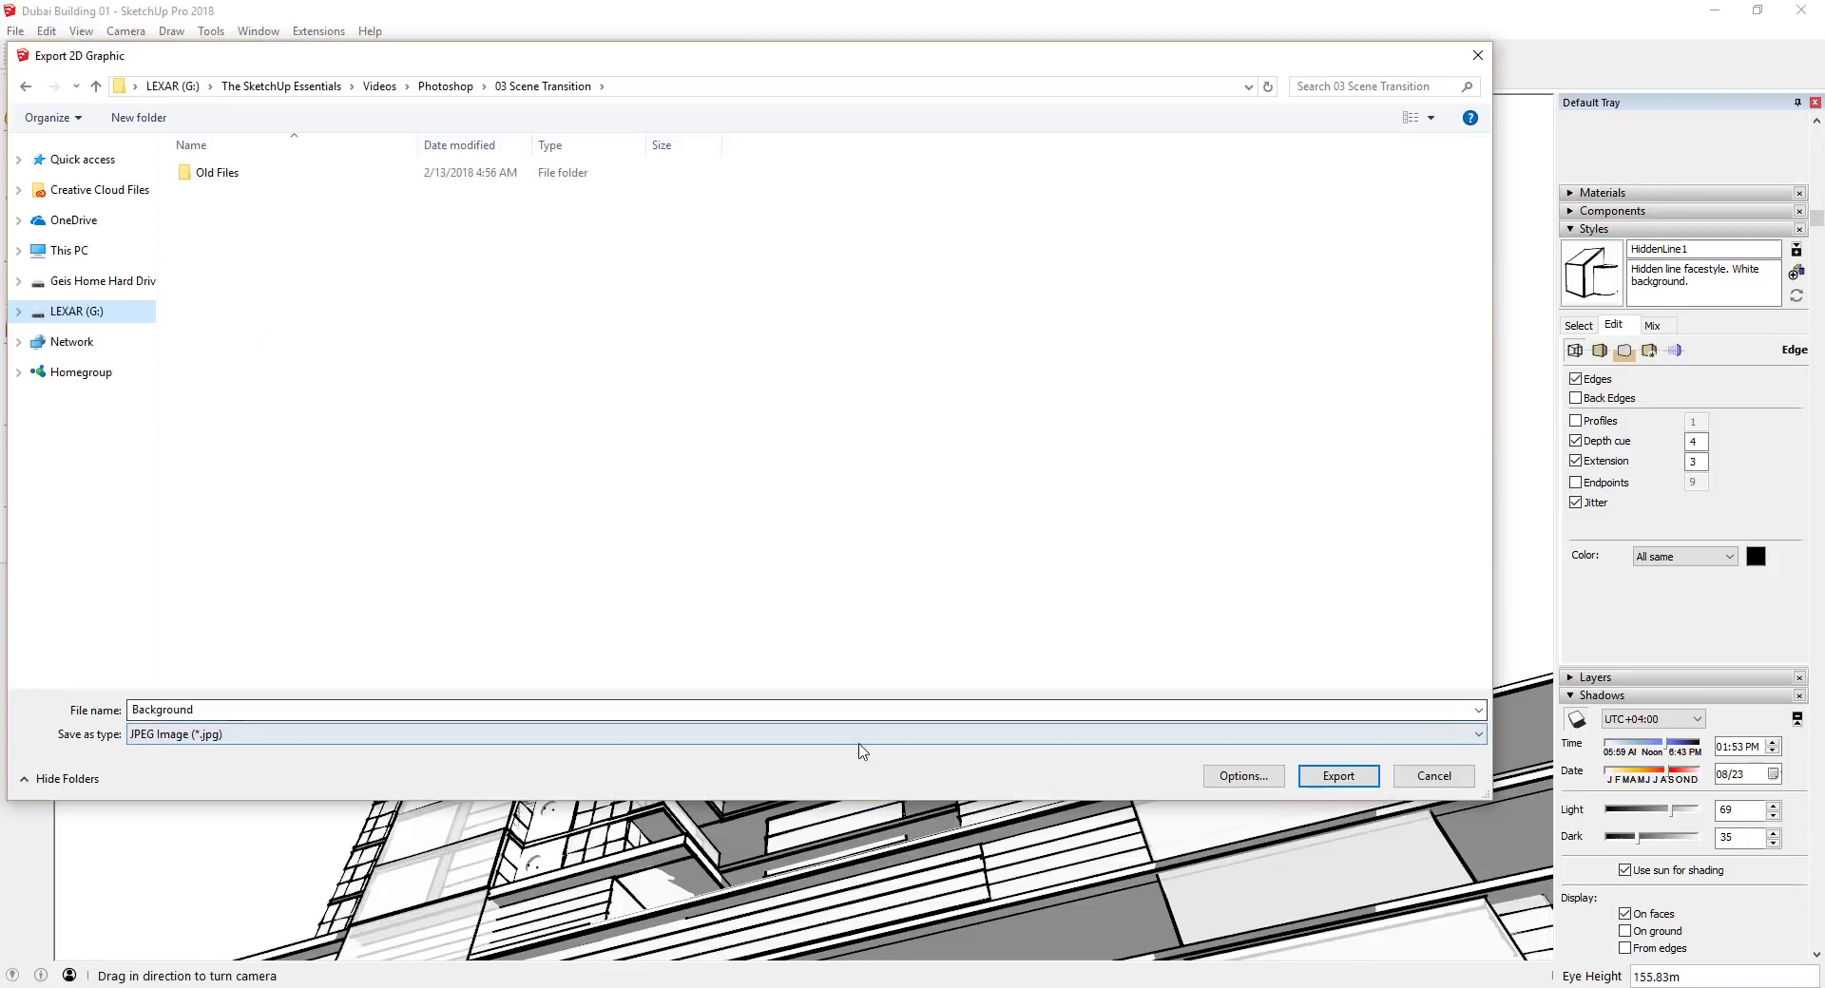
double_click(175, 710)
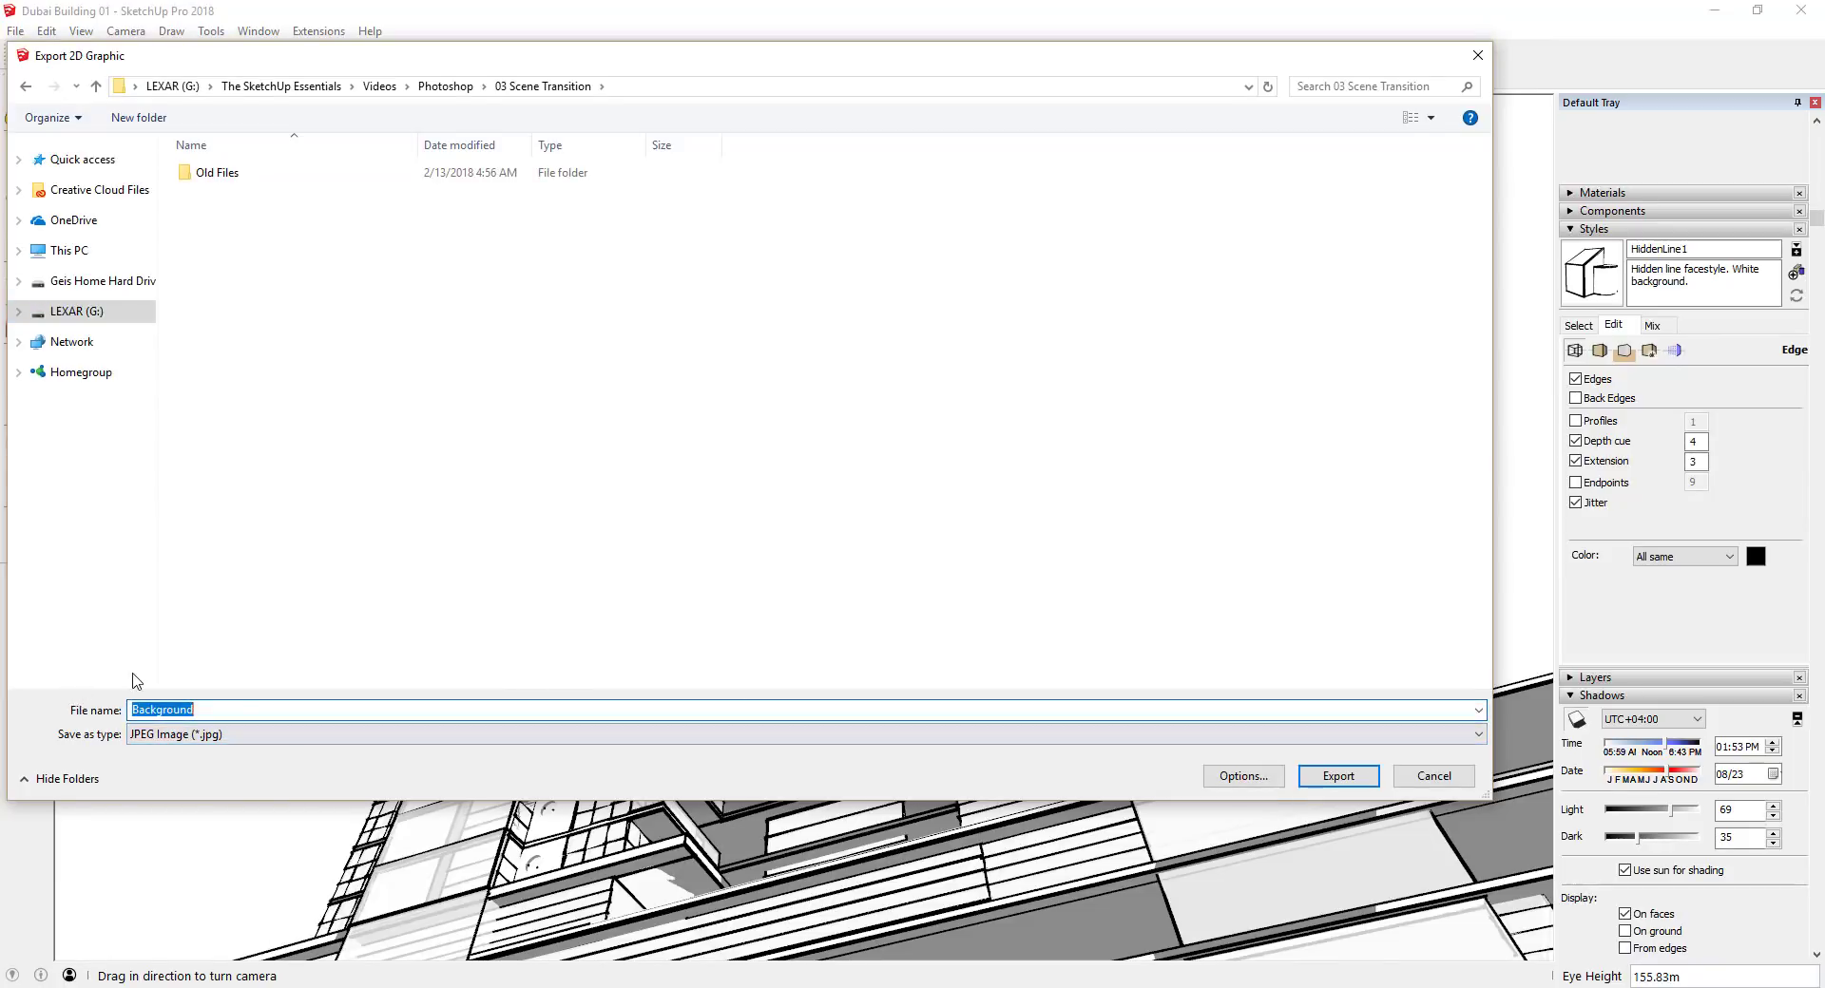
type("Building Image 1")
Set the JPEG export size to 1920 by 1109 pixels and export the image
left_click(1245, 779)
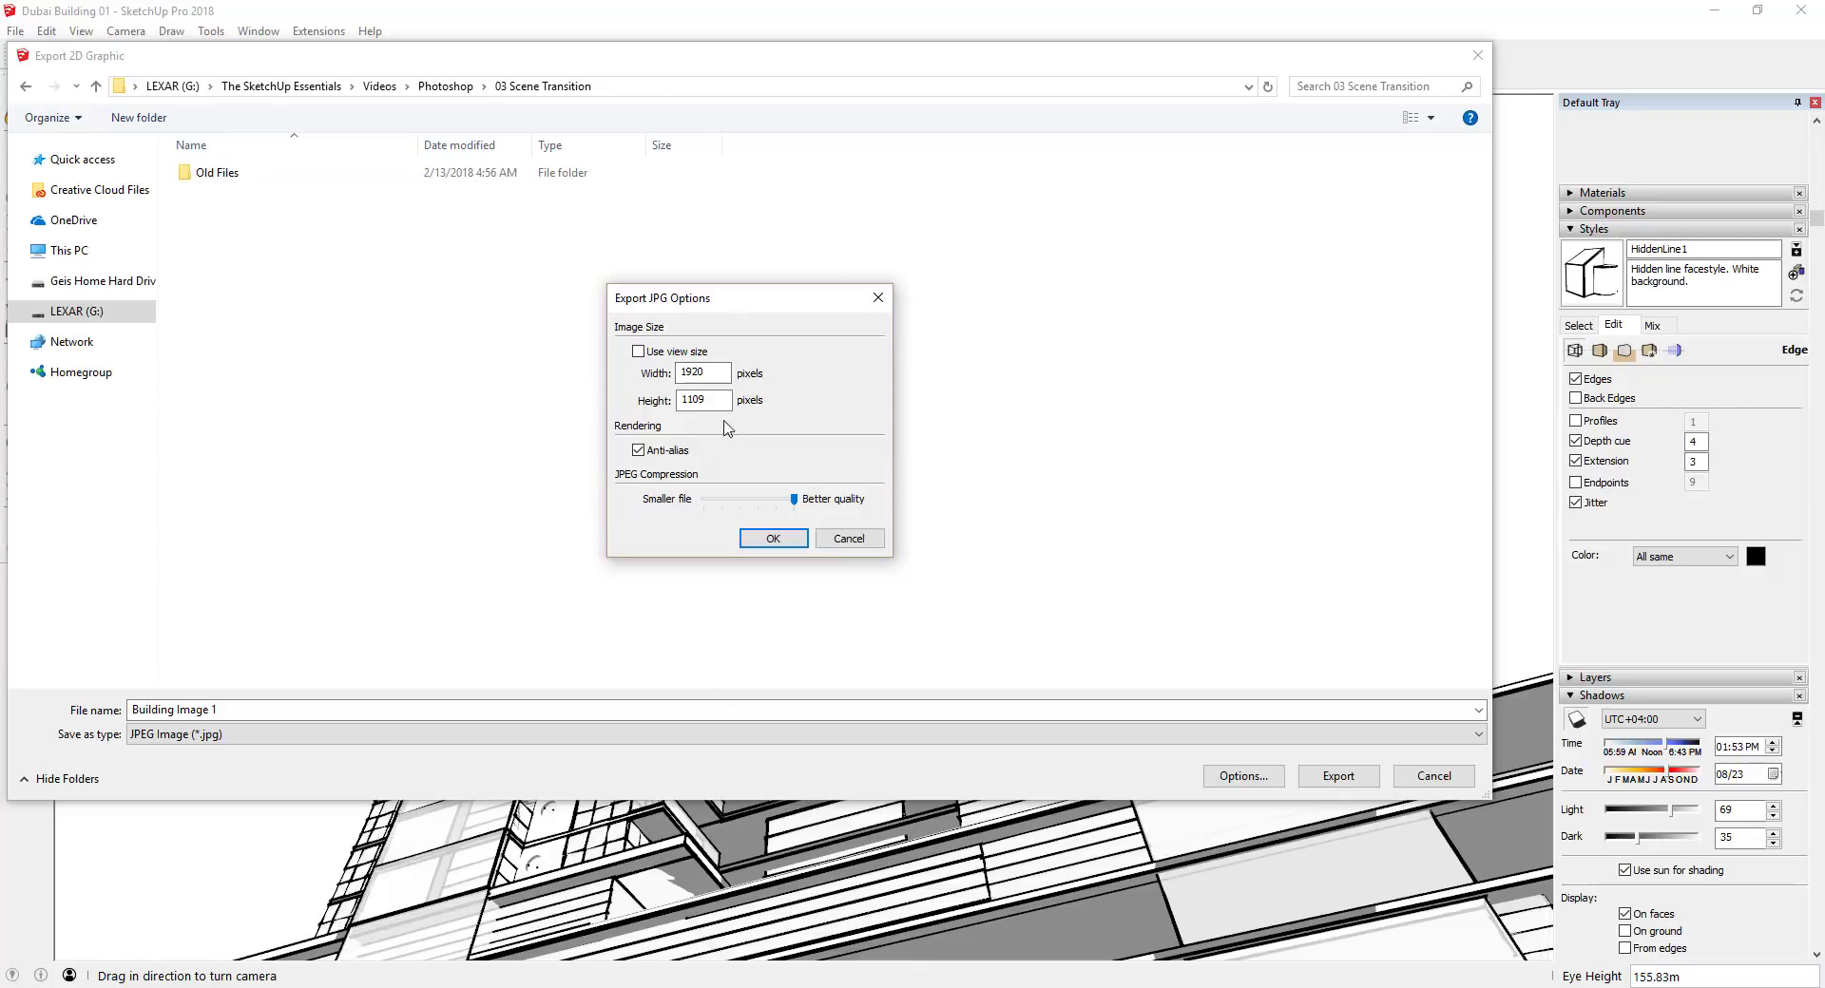
double_click(712, 373)
key("Tab")
type("10")
type("19")
left_click(772, 539)
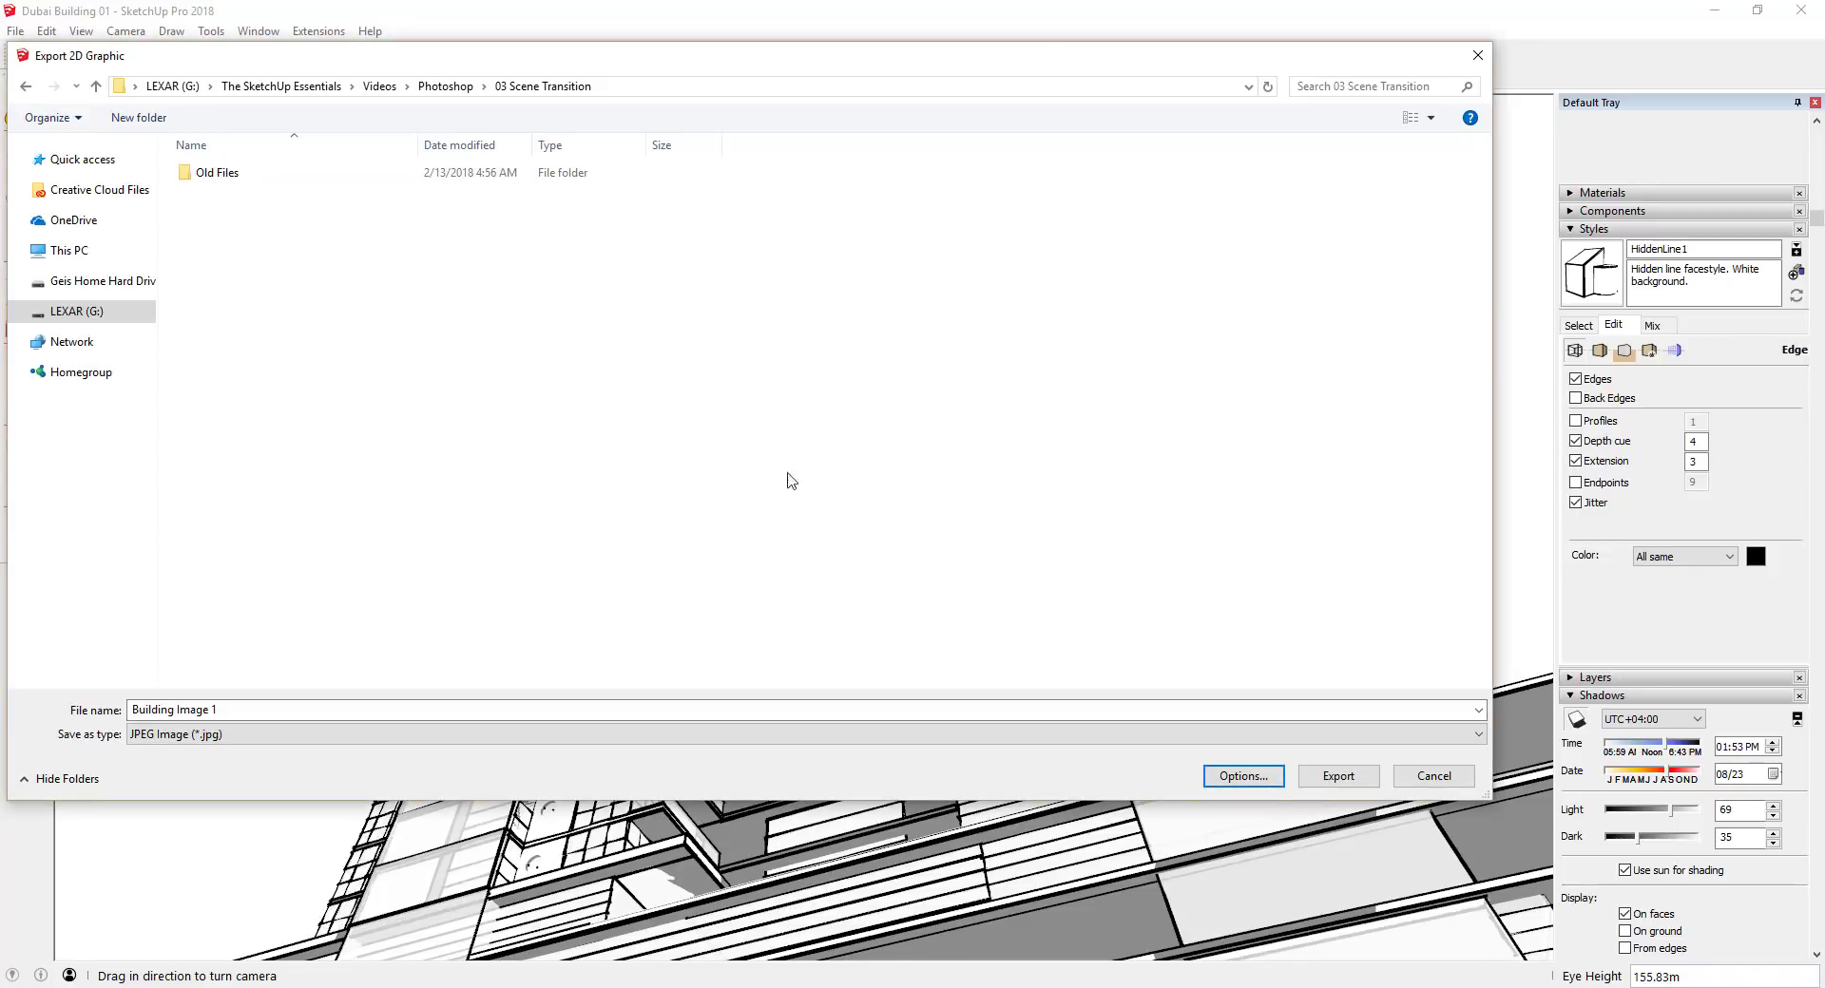
left_click(1338, 776)
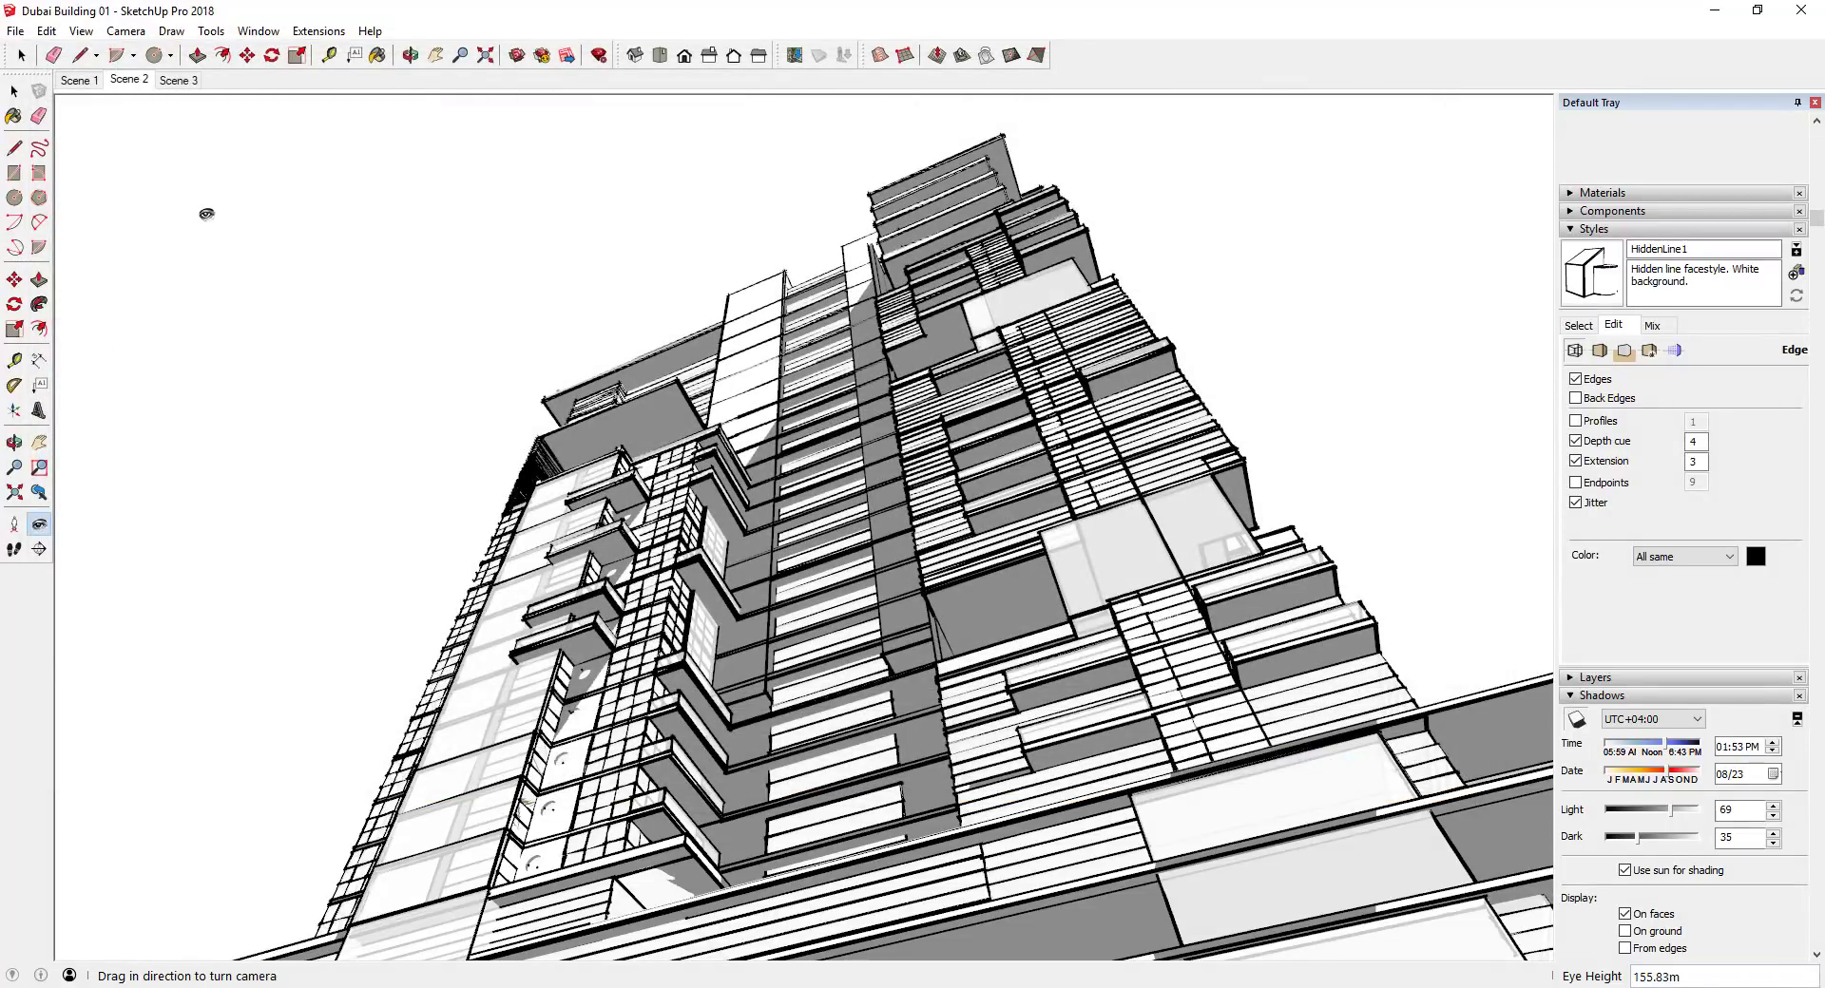
Hide the model axes in Scene 3's style and update the scene with that change
left_click(175, 84)
left_click(1674, 351)
left_click(1597, 561)
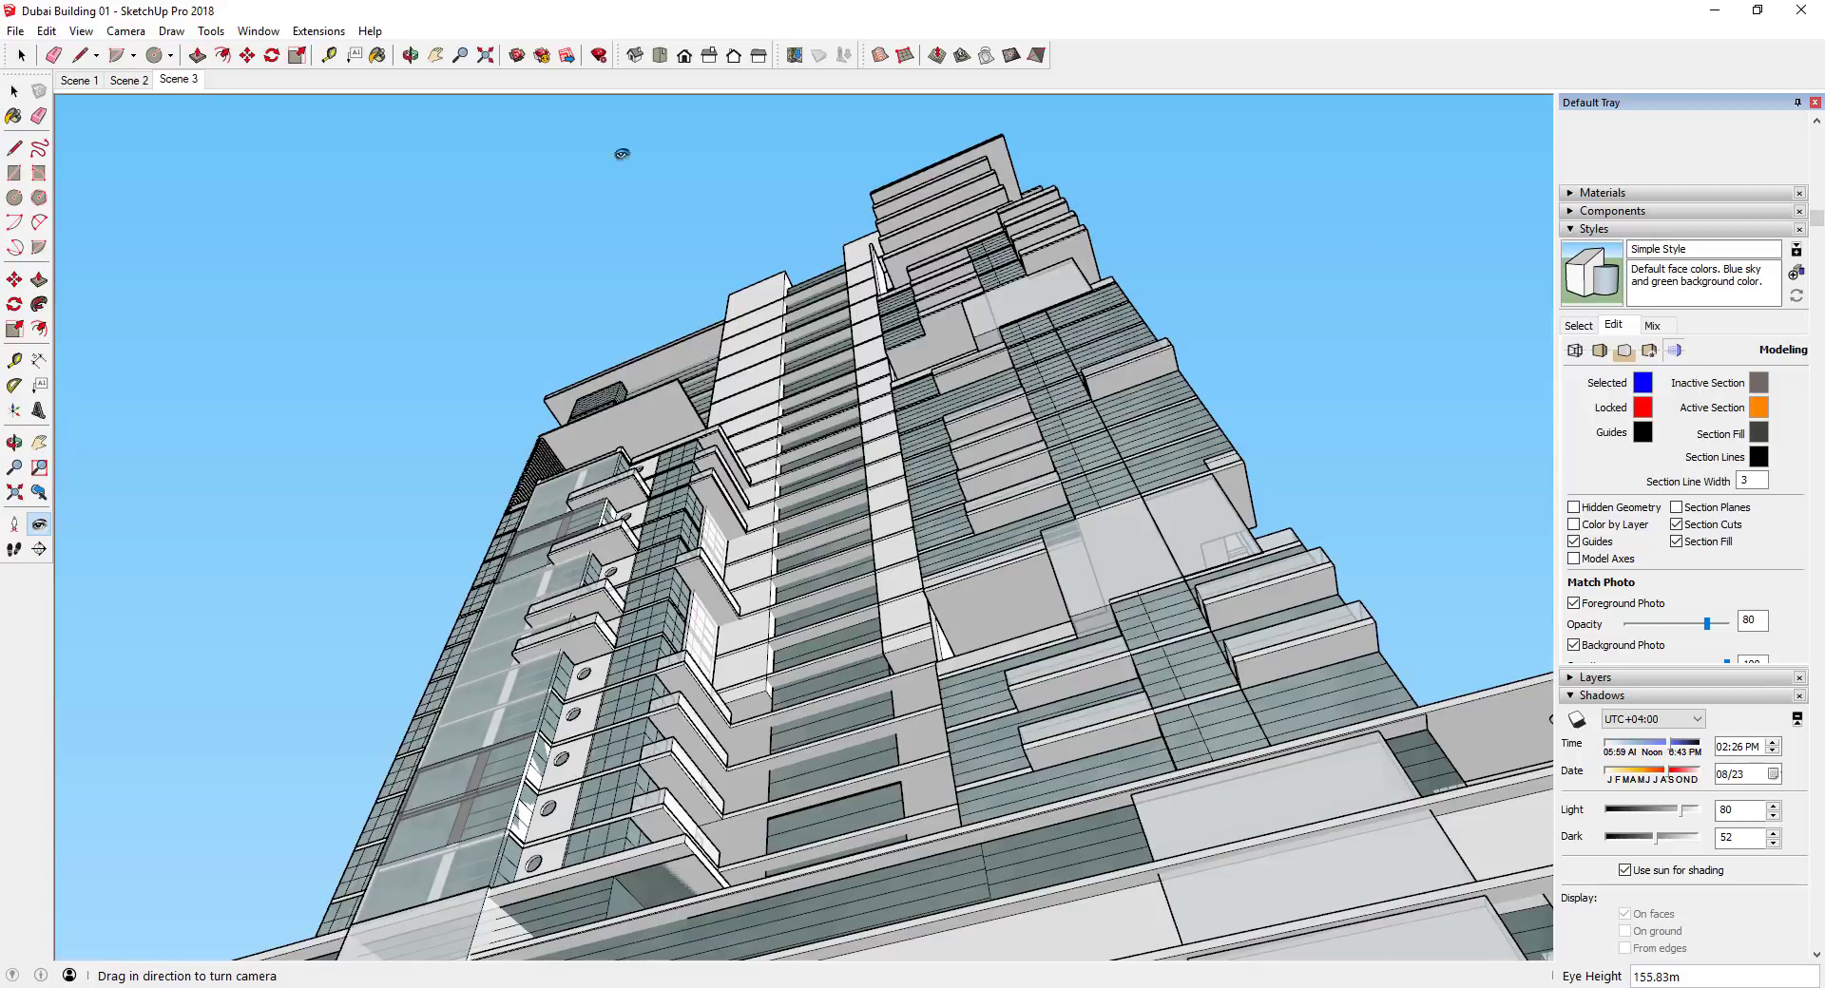
right_click(163, 80)
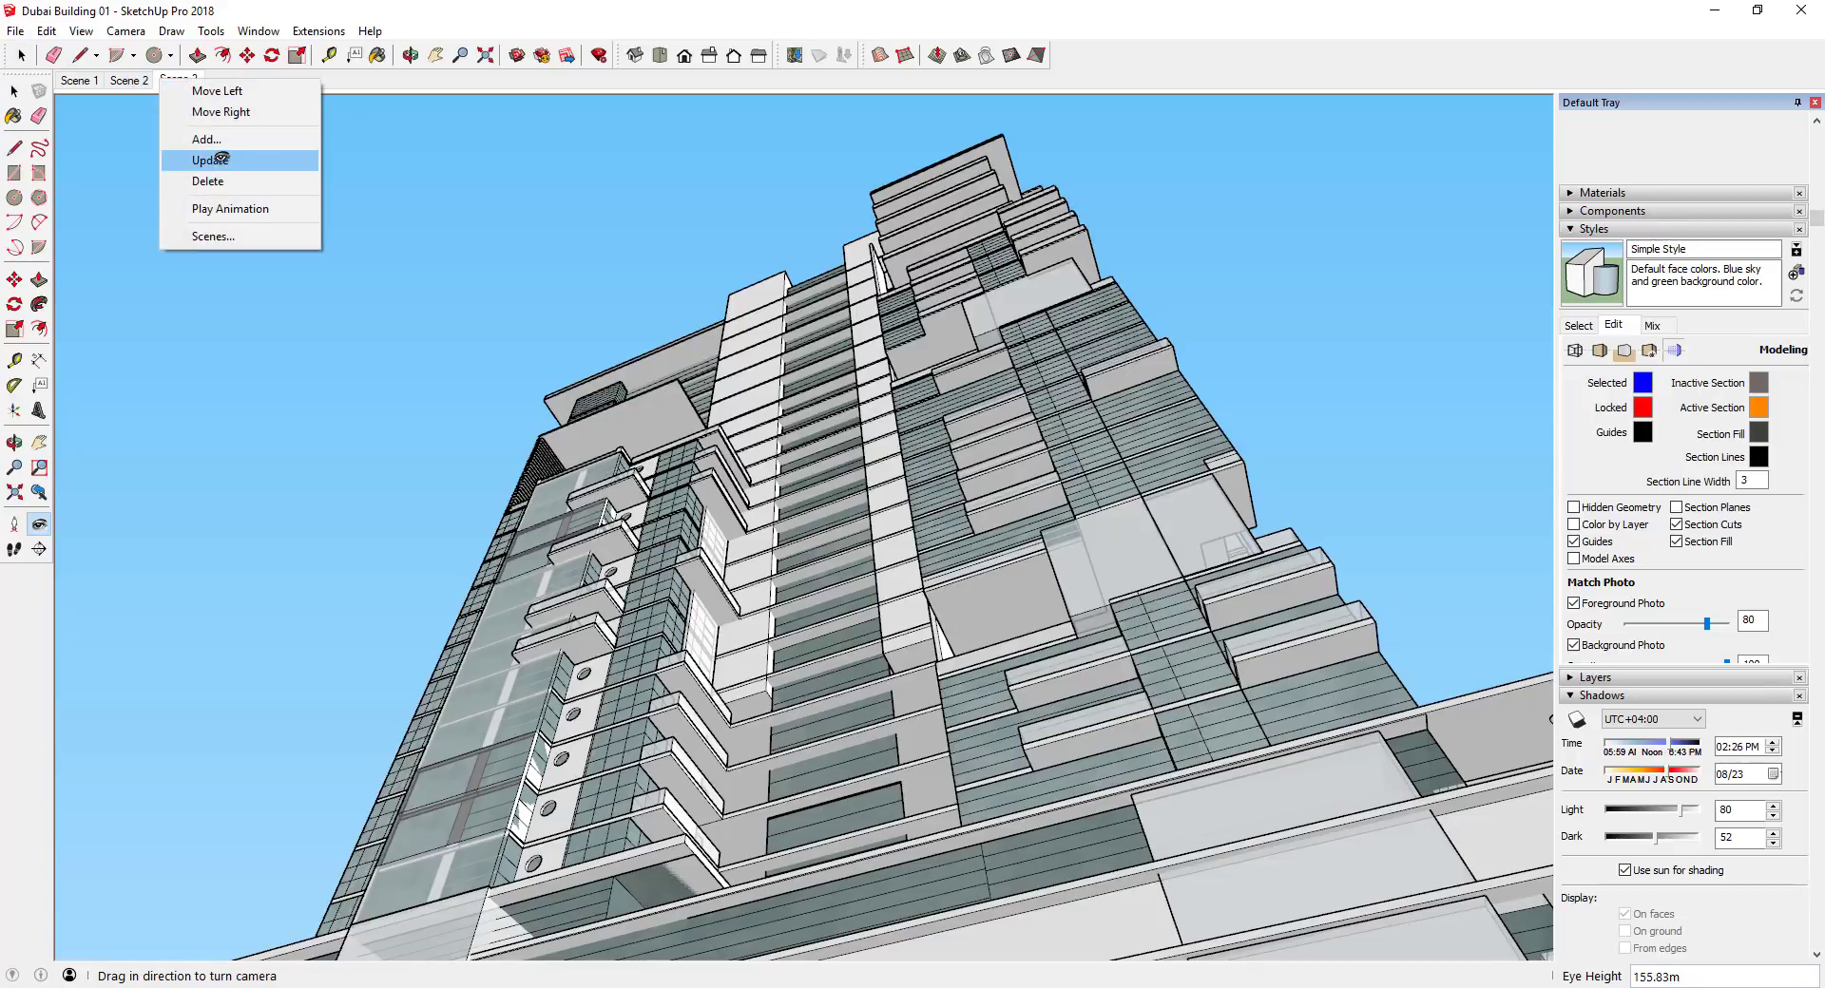
left_click(211, 159)
Export Scene 3 as a 2D graphic named Building Image 2 in the same folder
left_click(15, 30)
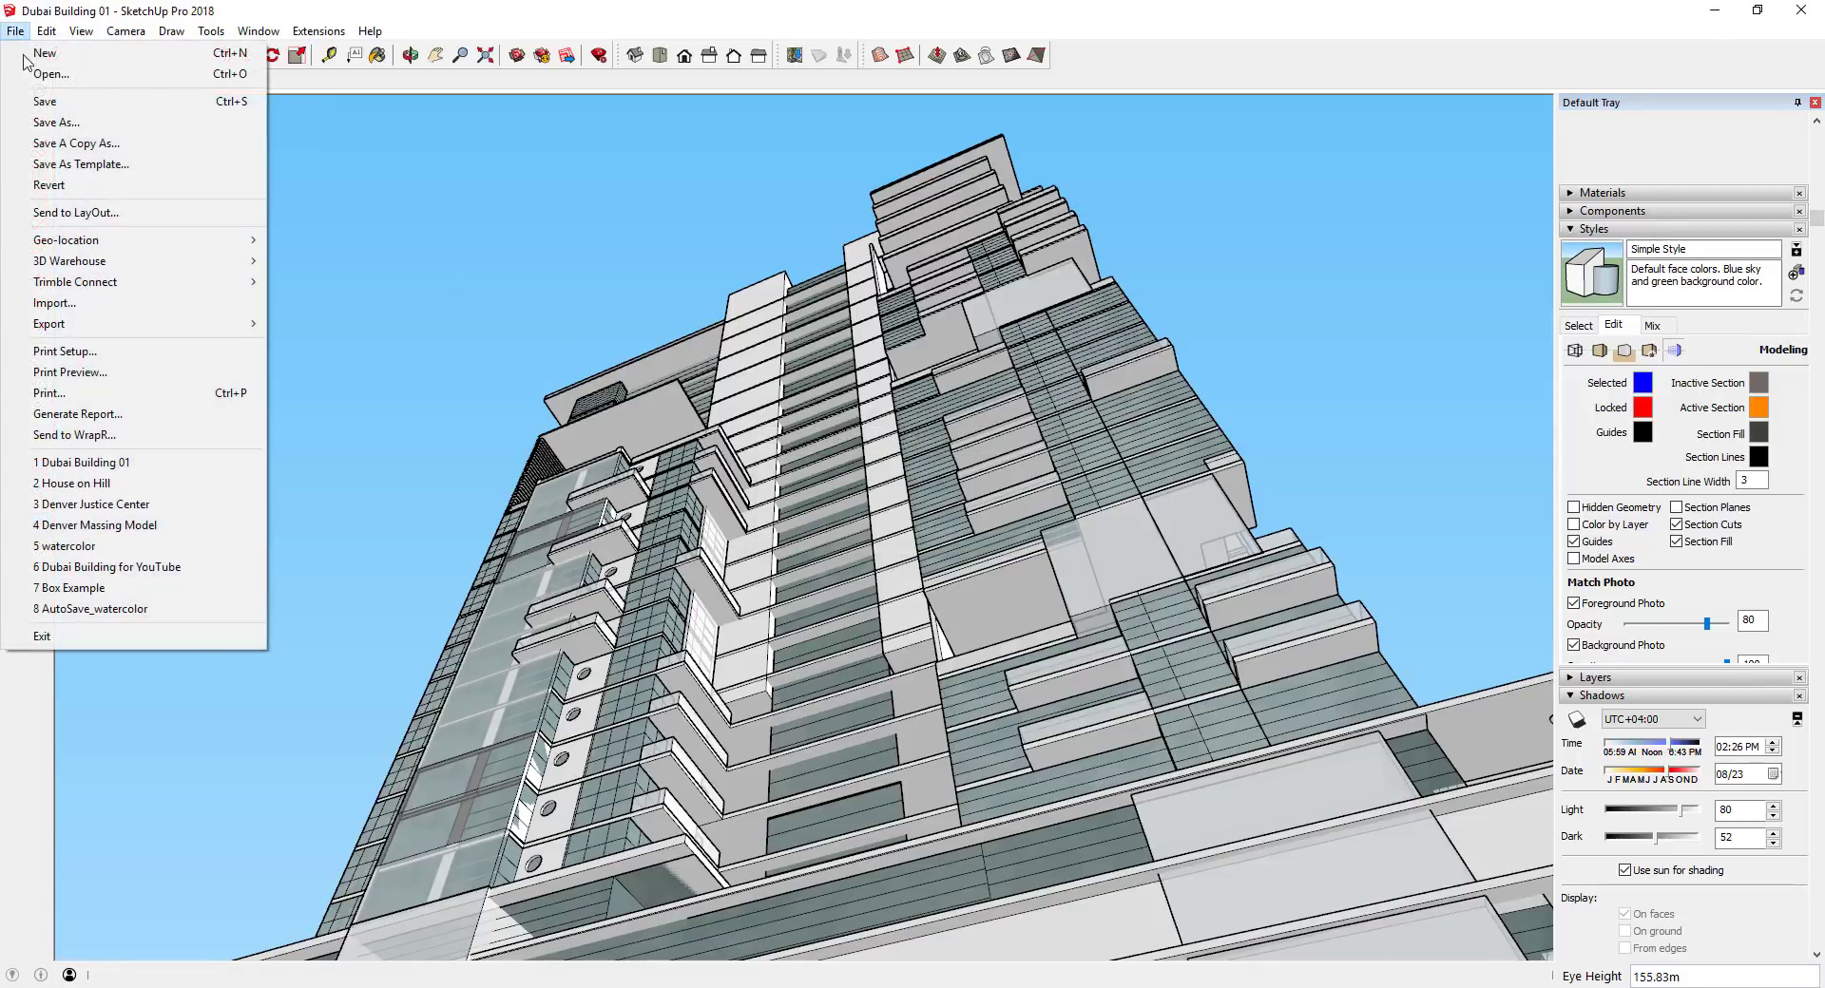
mouse_move(88, 328)
left_click(326, 345)
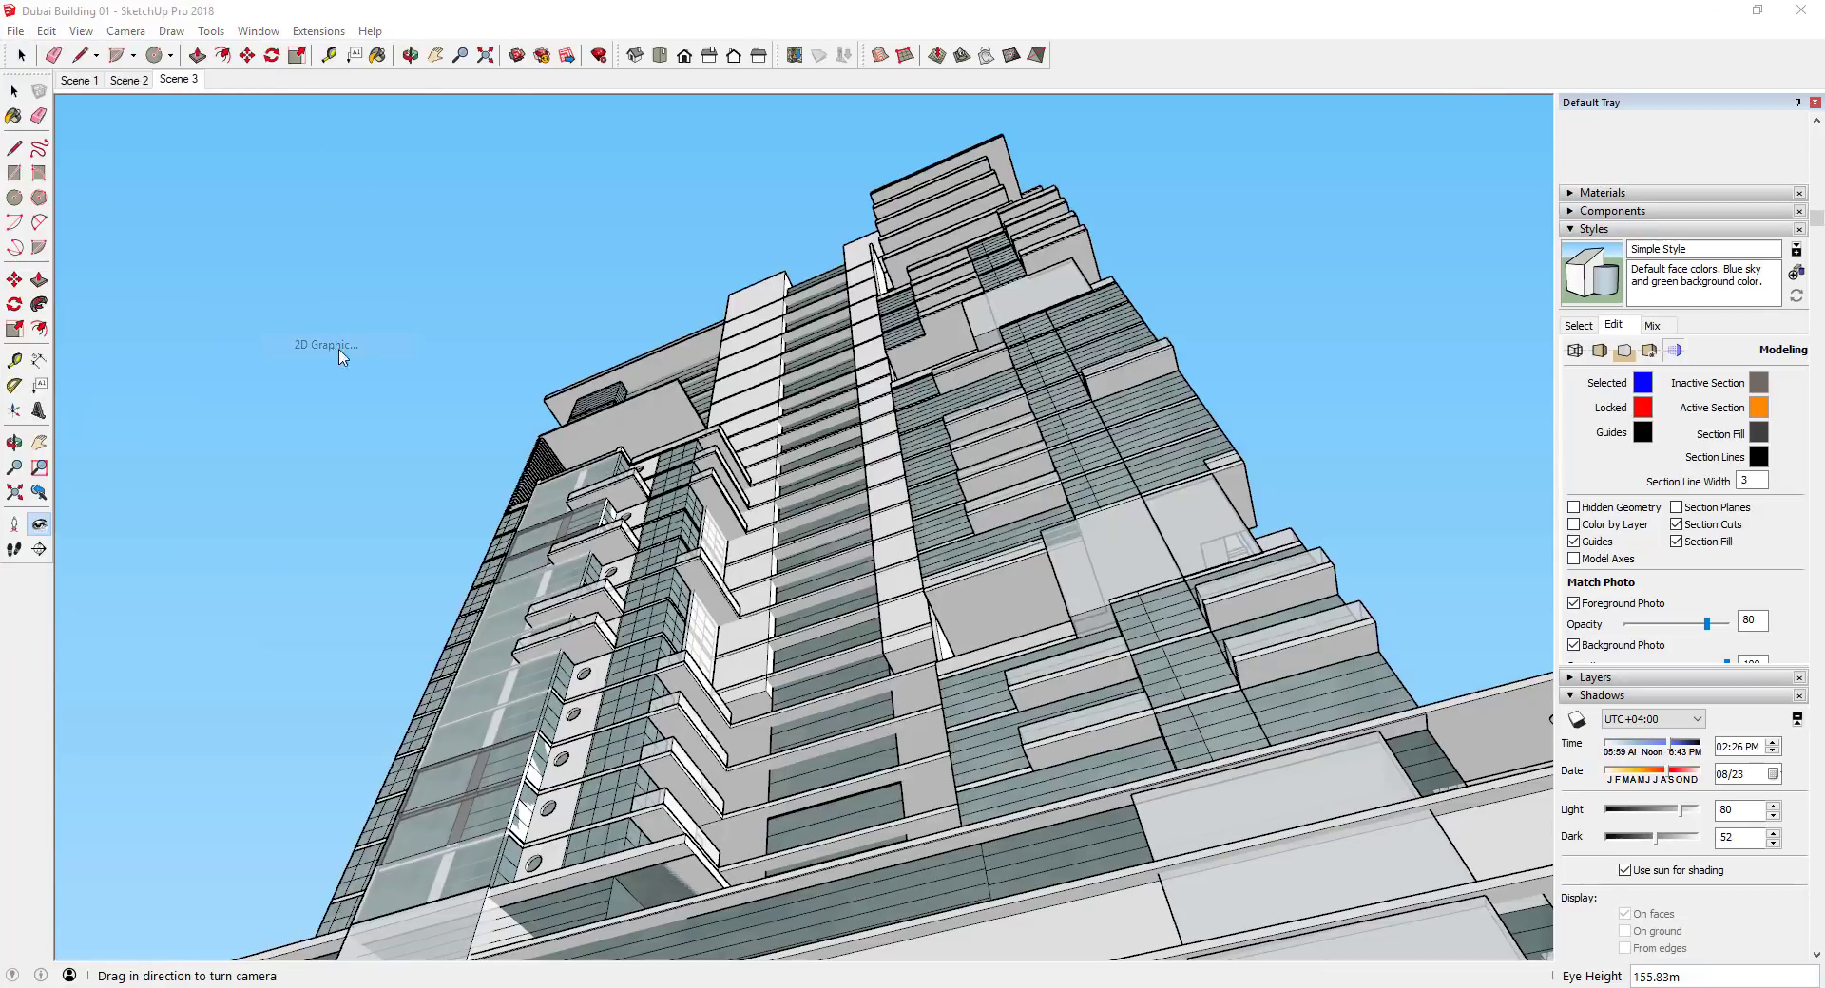
type("Buil")
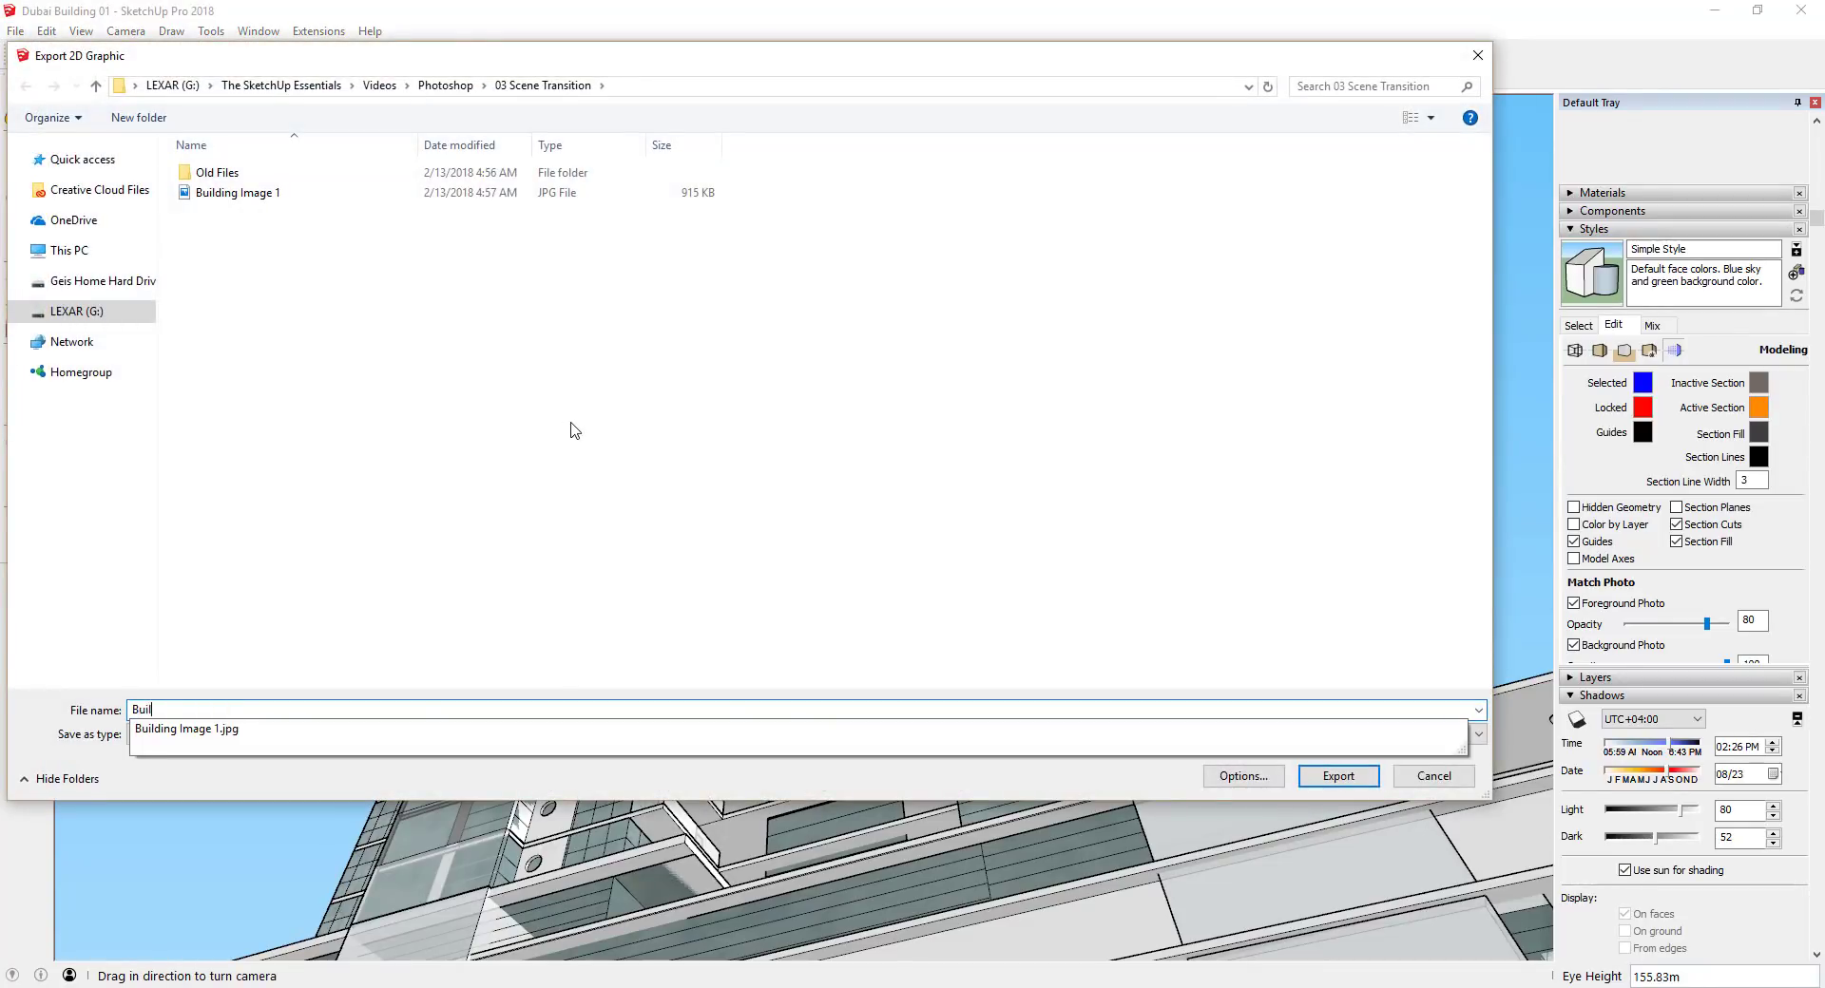
type("ding Image 2")
key("Return")
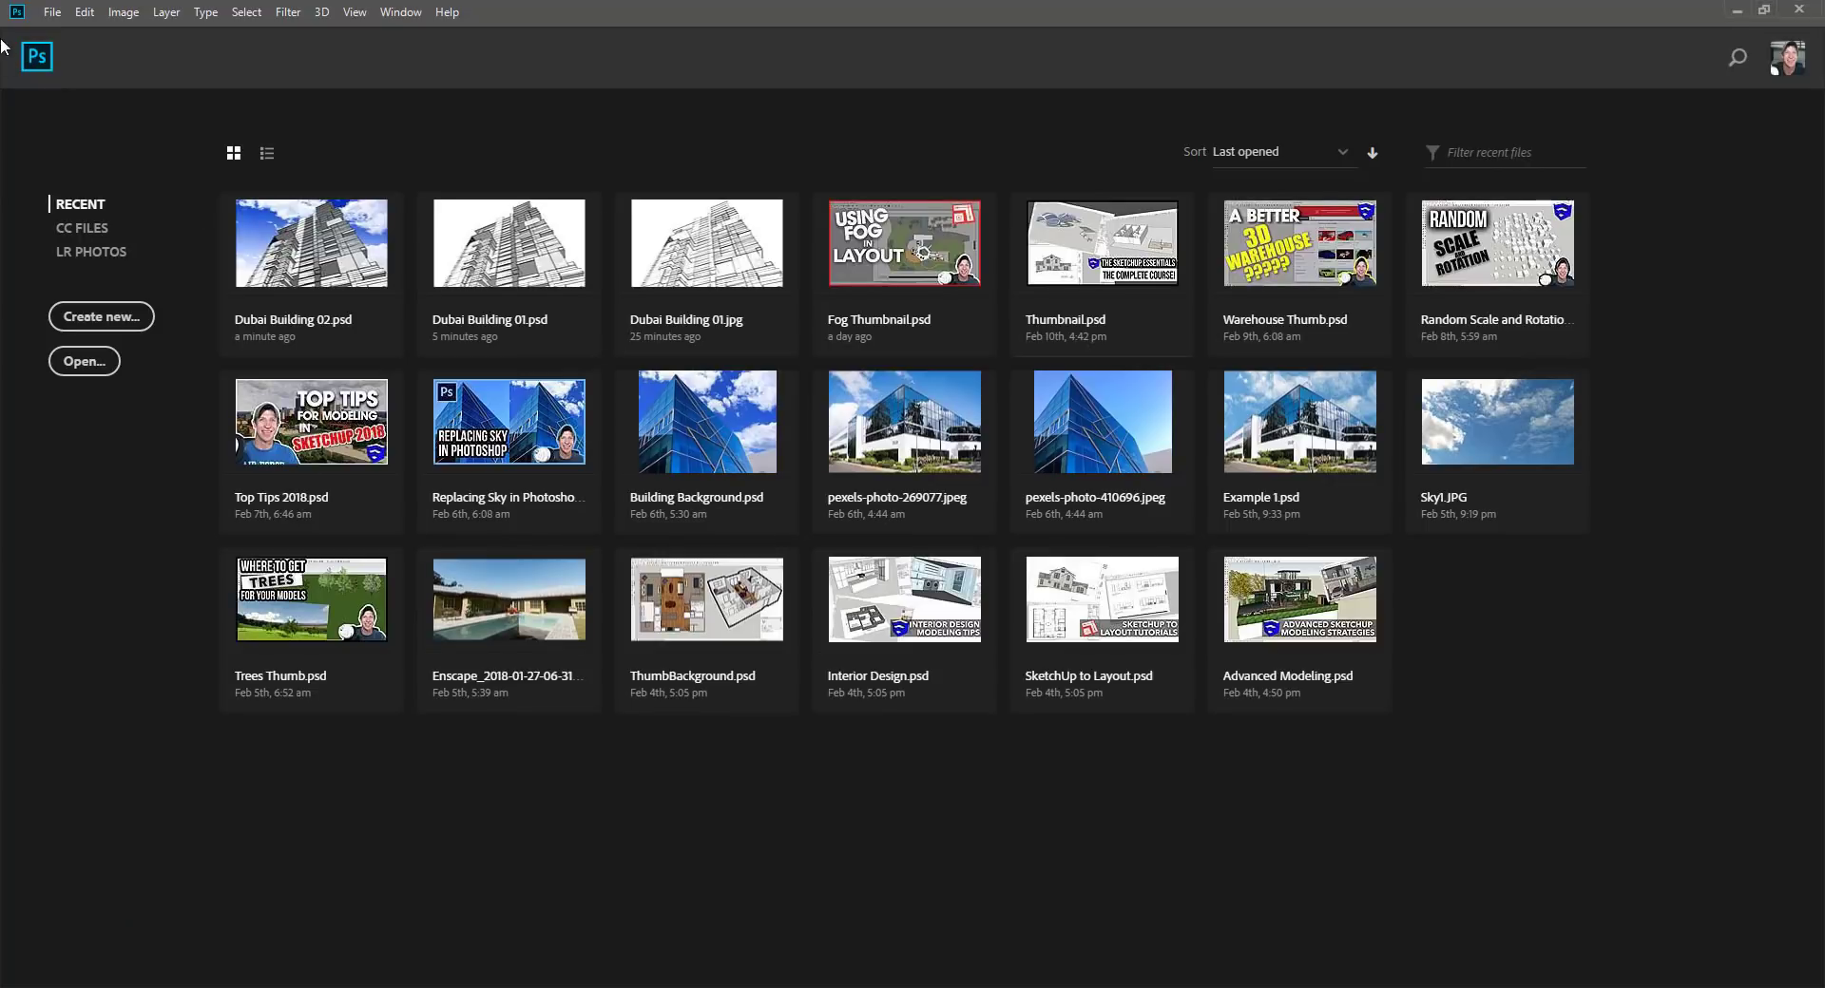
Switch to Photoshop and open Building Image 1 from the 03 Scene Transition folder
left_click(52, 12)
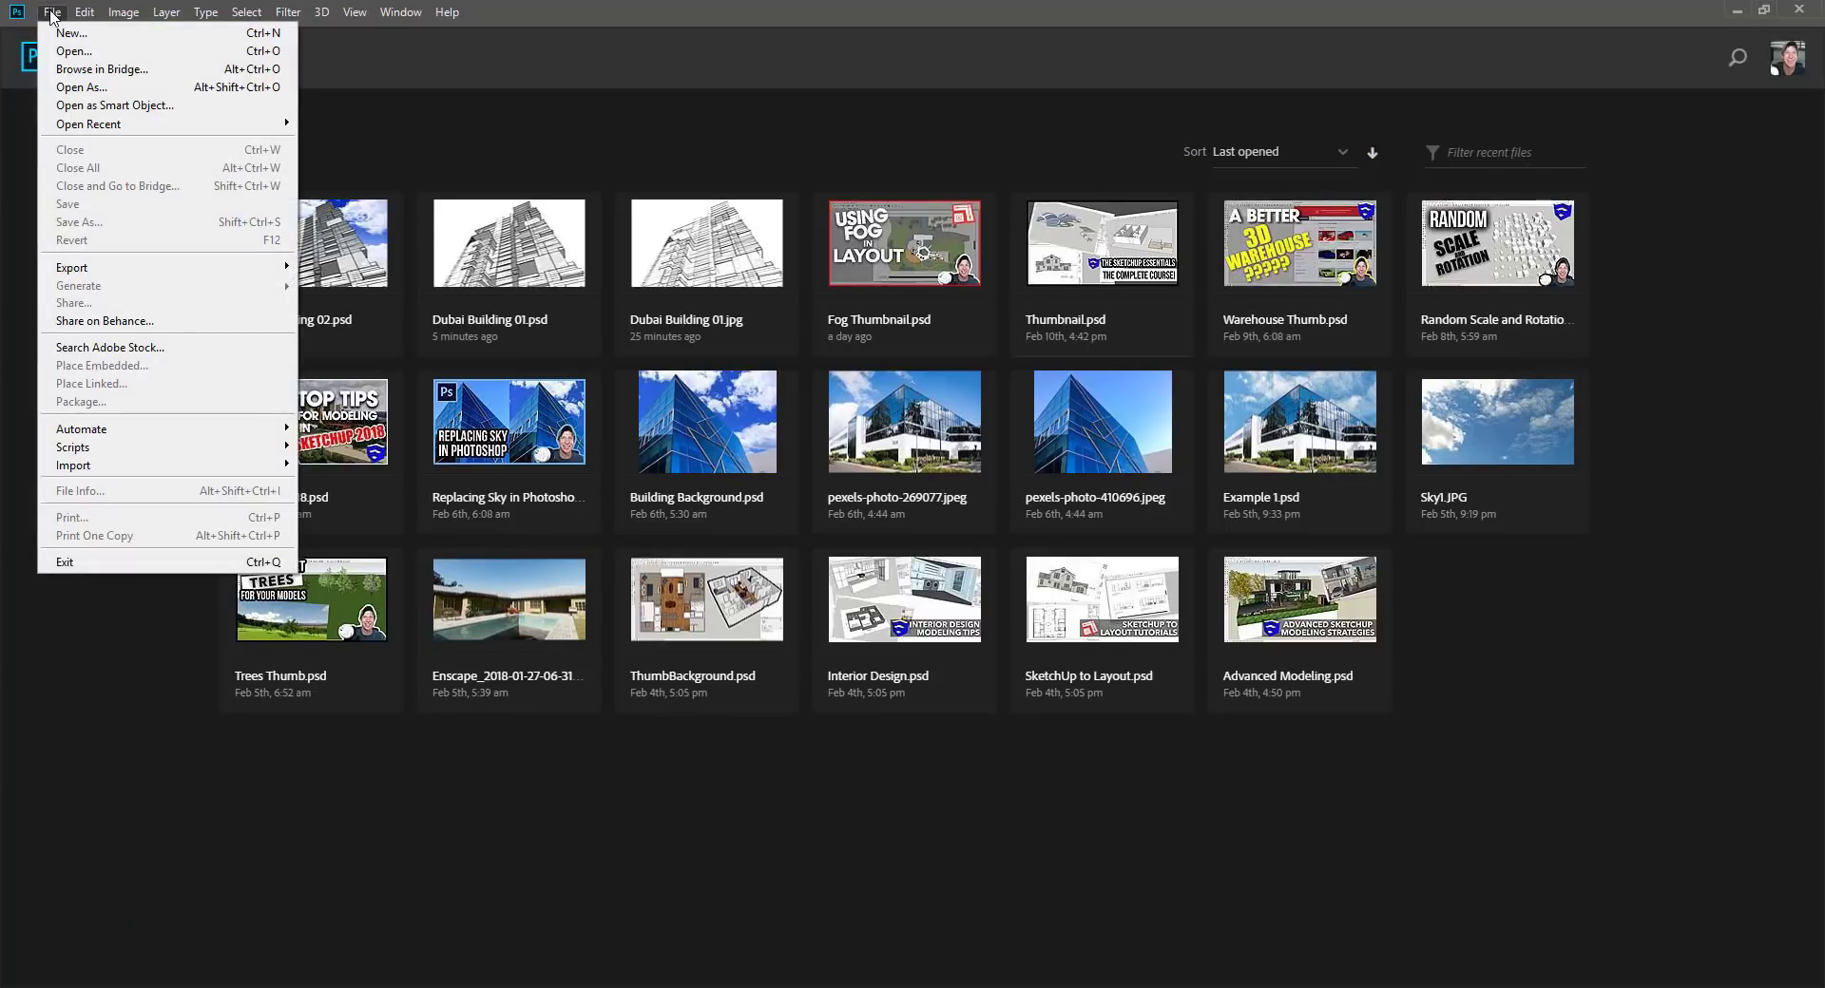
left_click(72, 52)
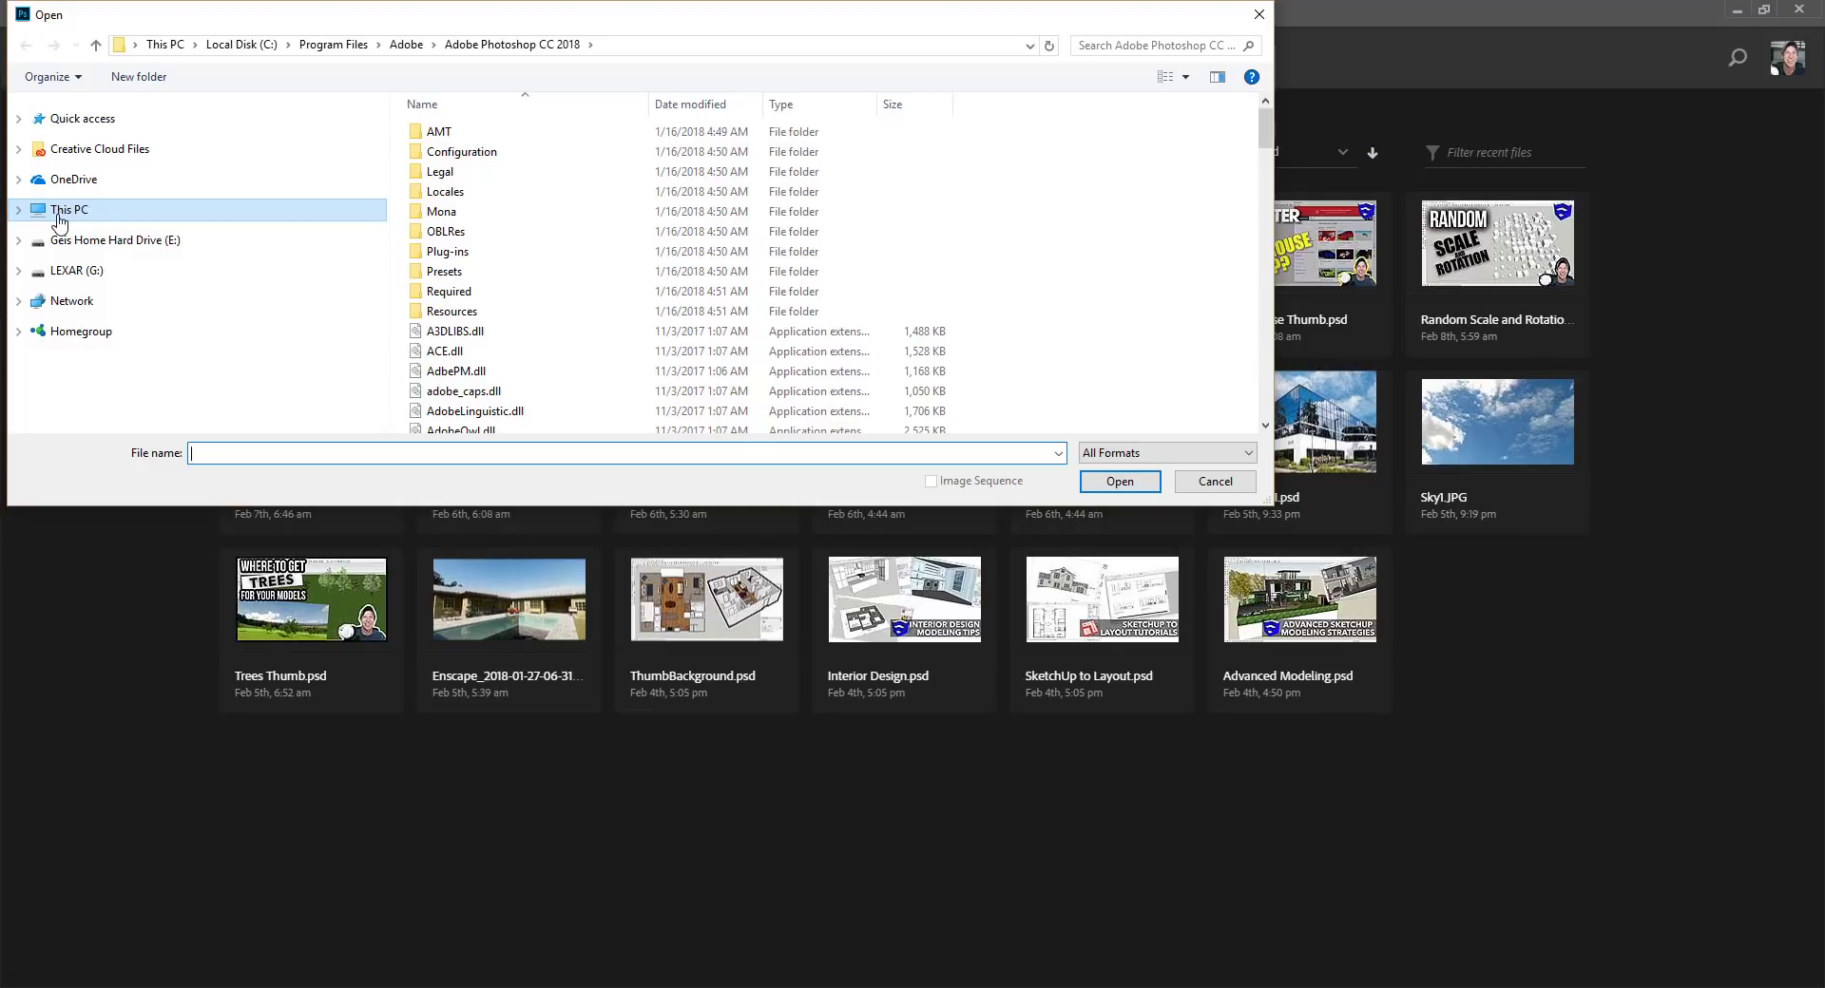
left_click(18, 118)
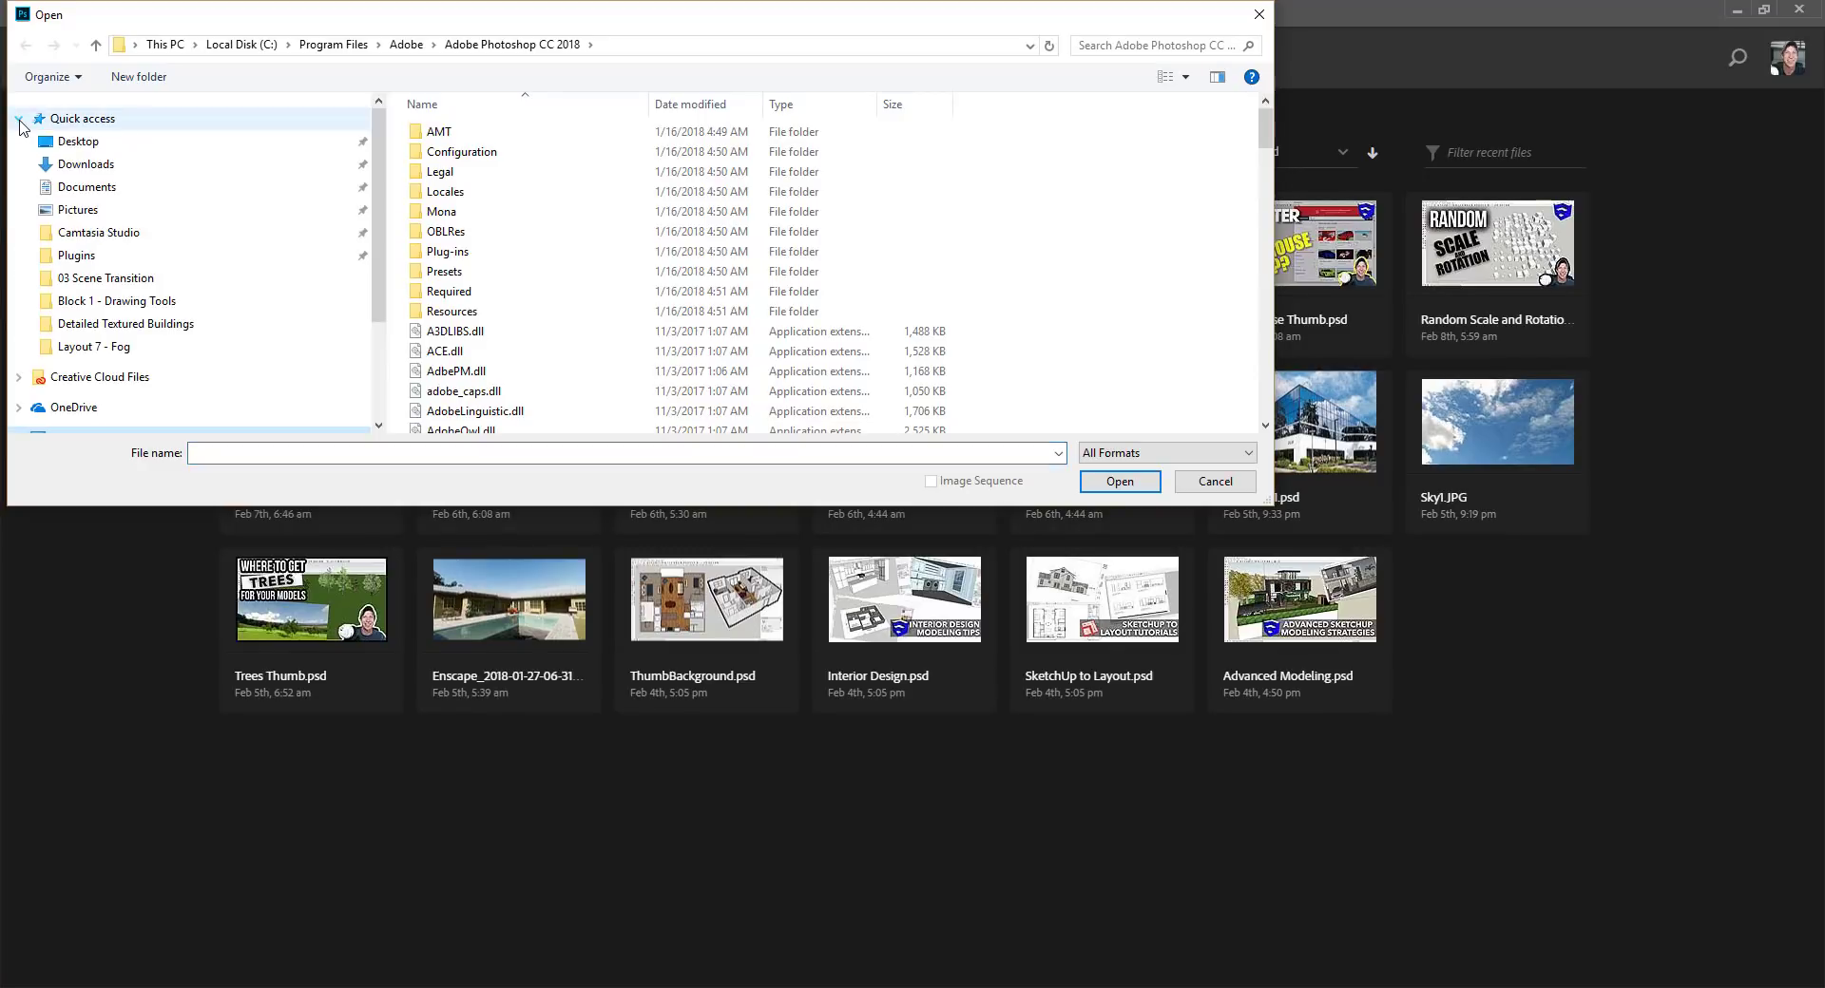
left_click(104, 345)
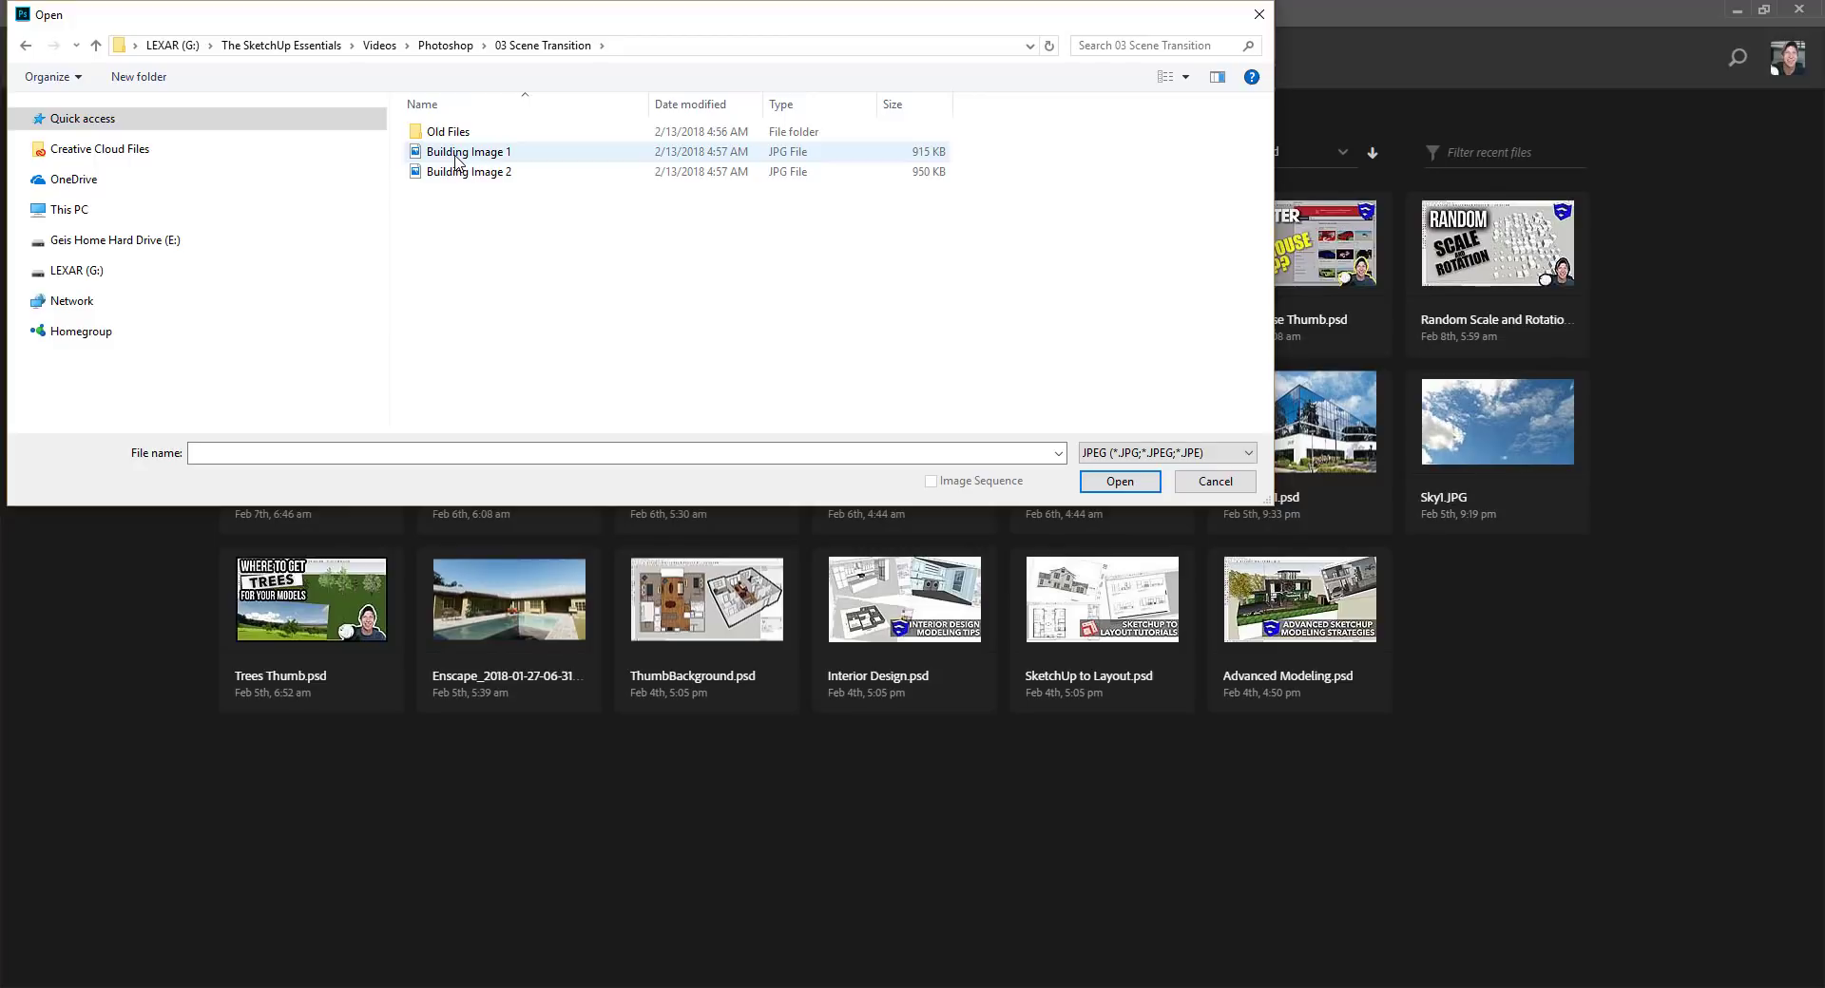
double_click(460, 152)
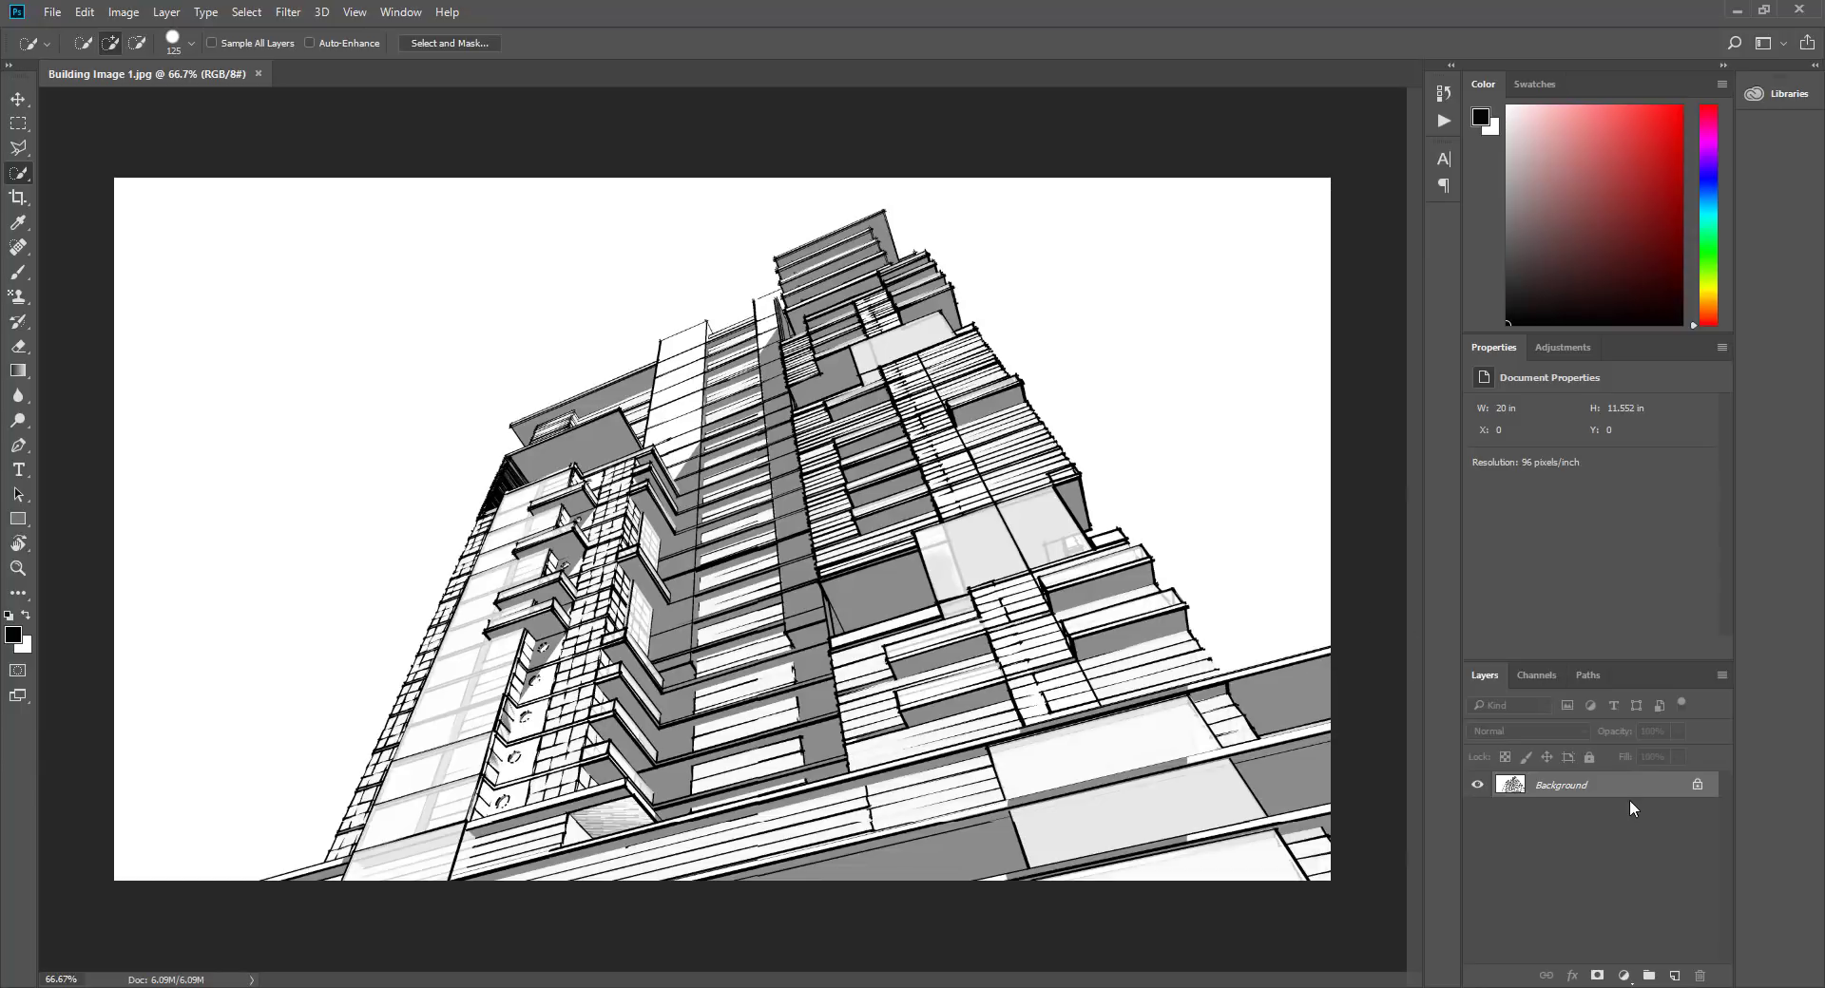
Place Building Image 2 as an embedded image over Building Image 1 at its original size
left_click(51, 14)
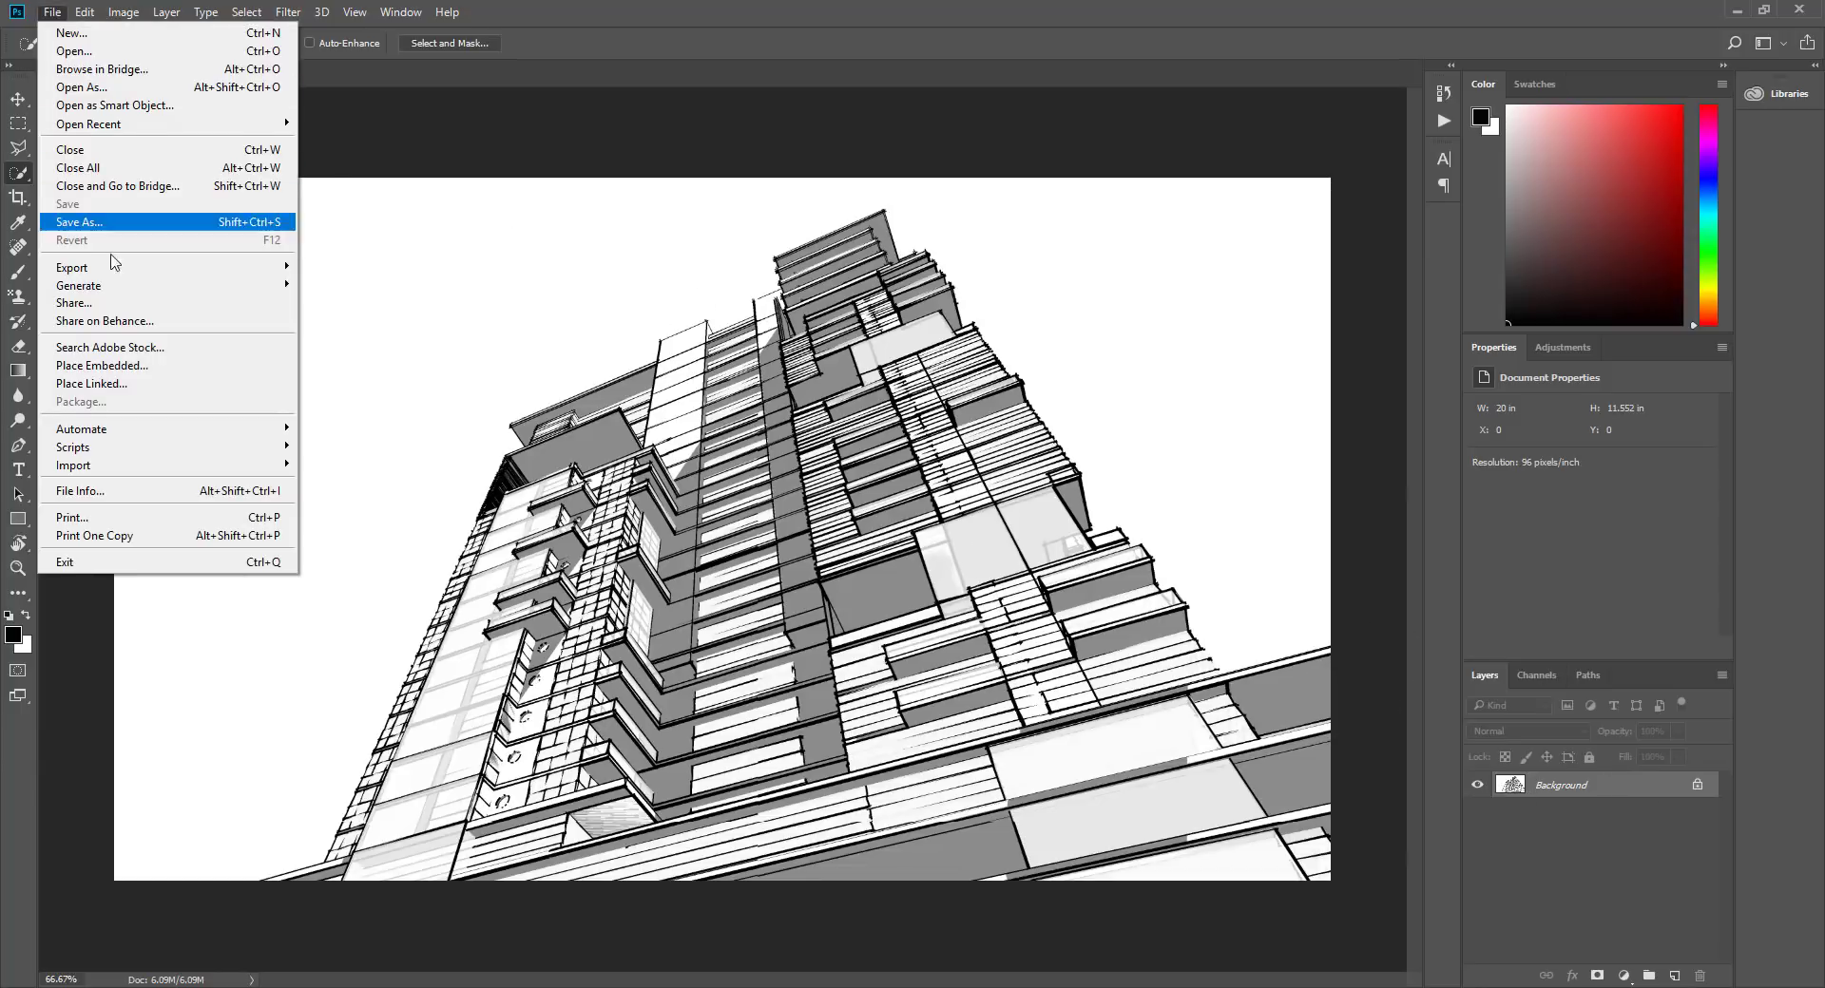
left_click(214, 366)
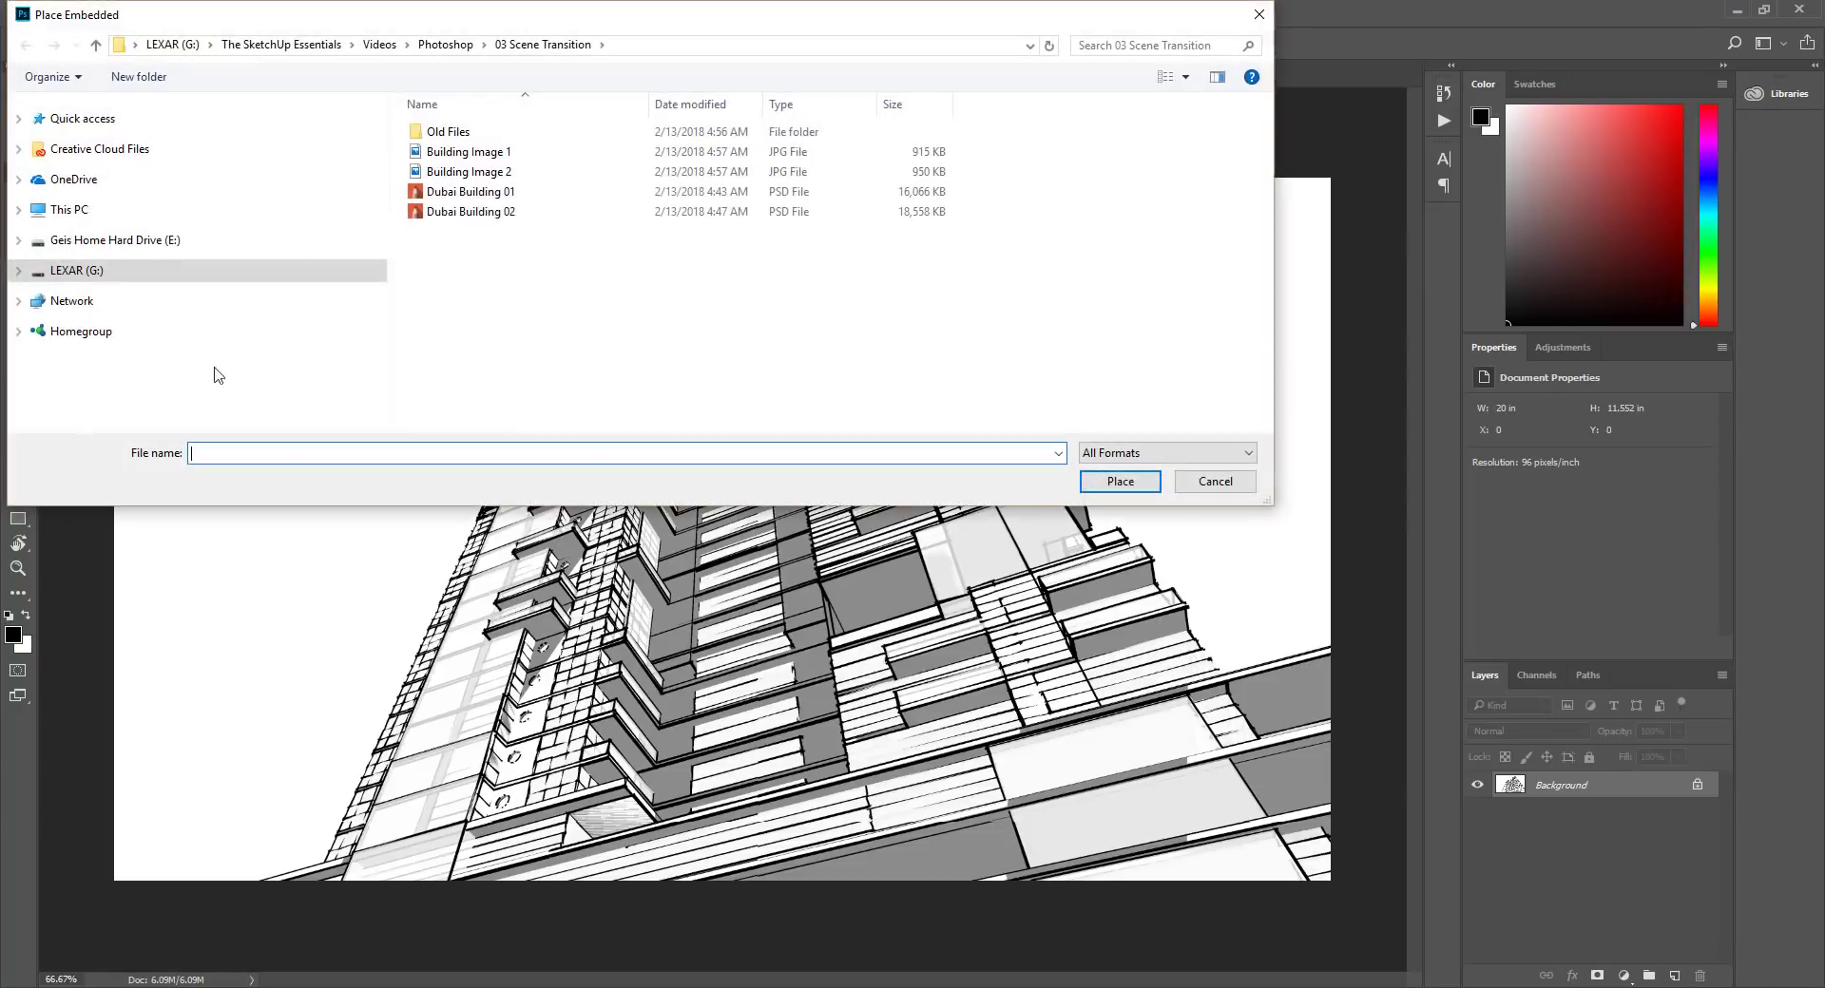
double_click(468, 174)
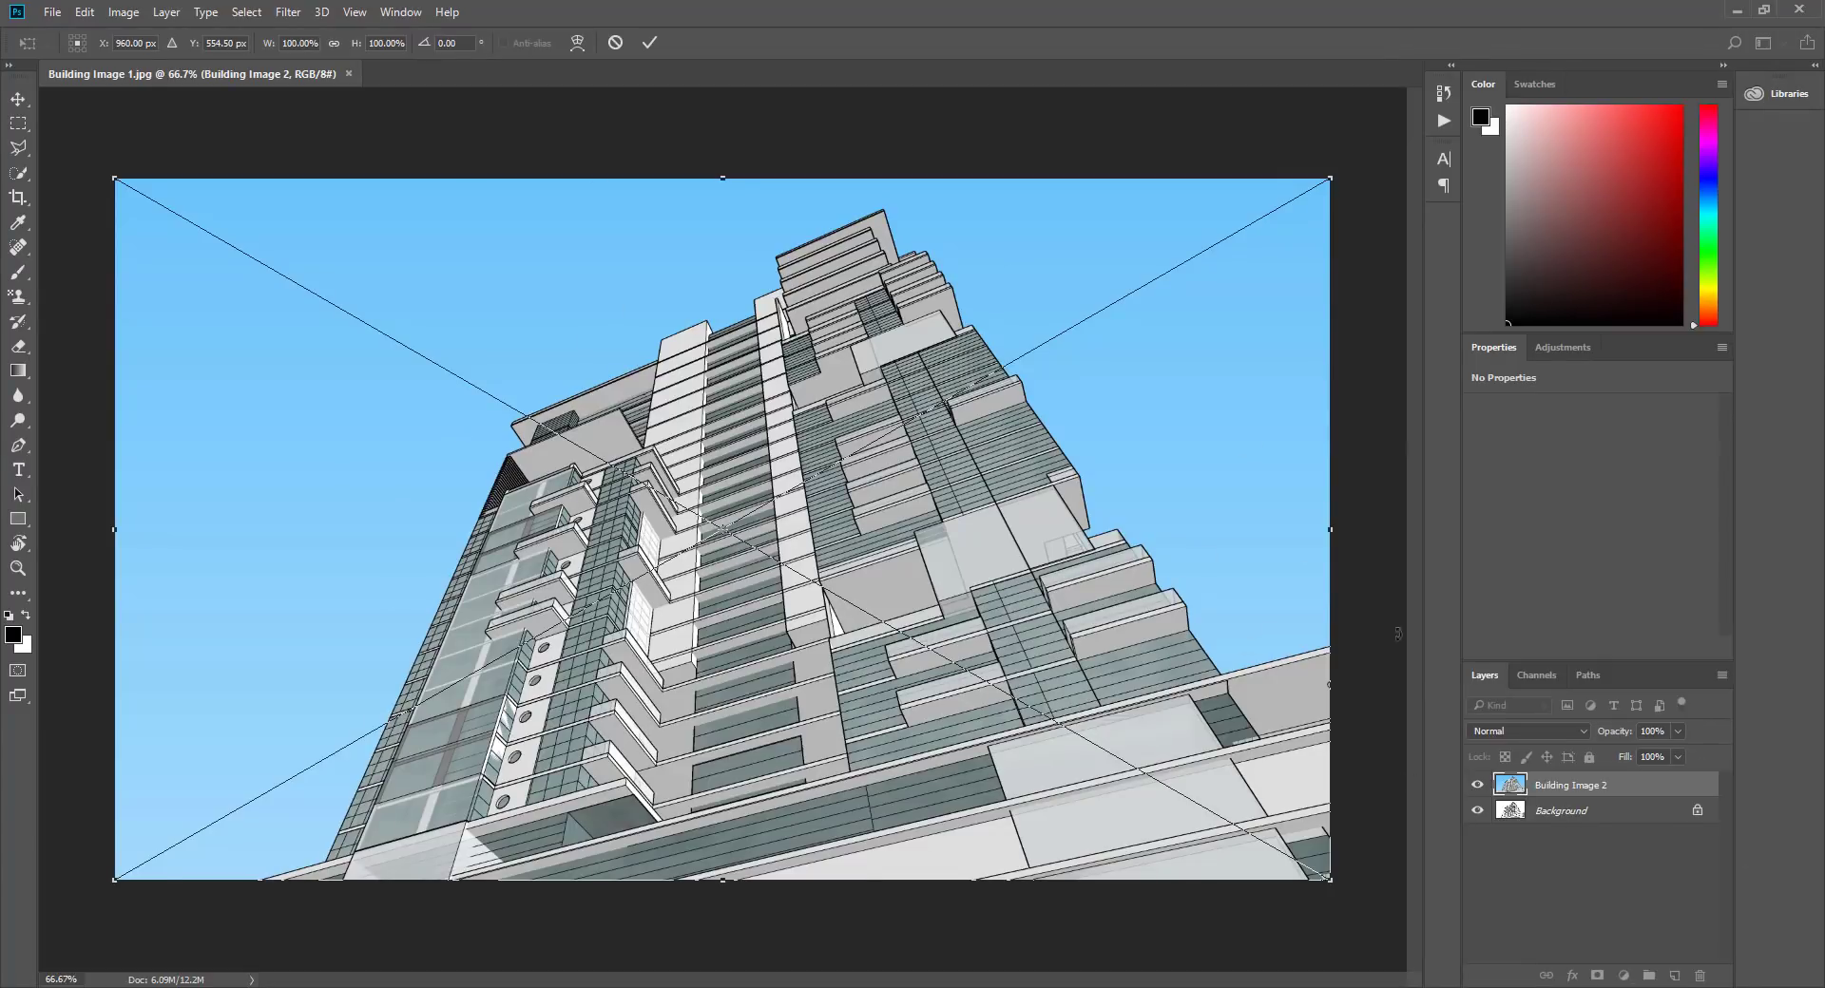
key("Return")
key("w")
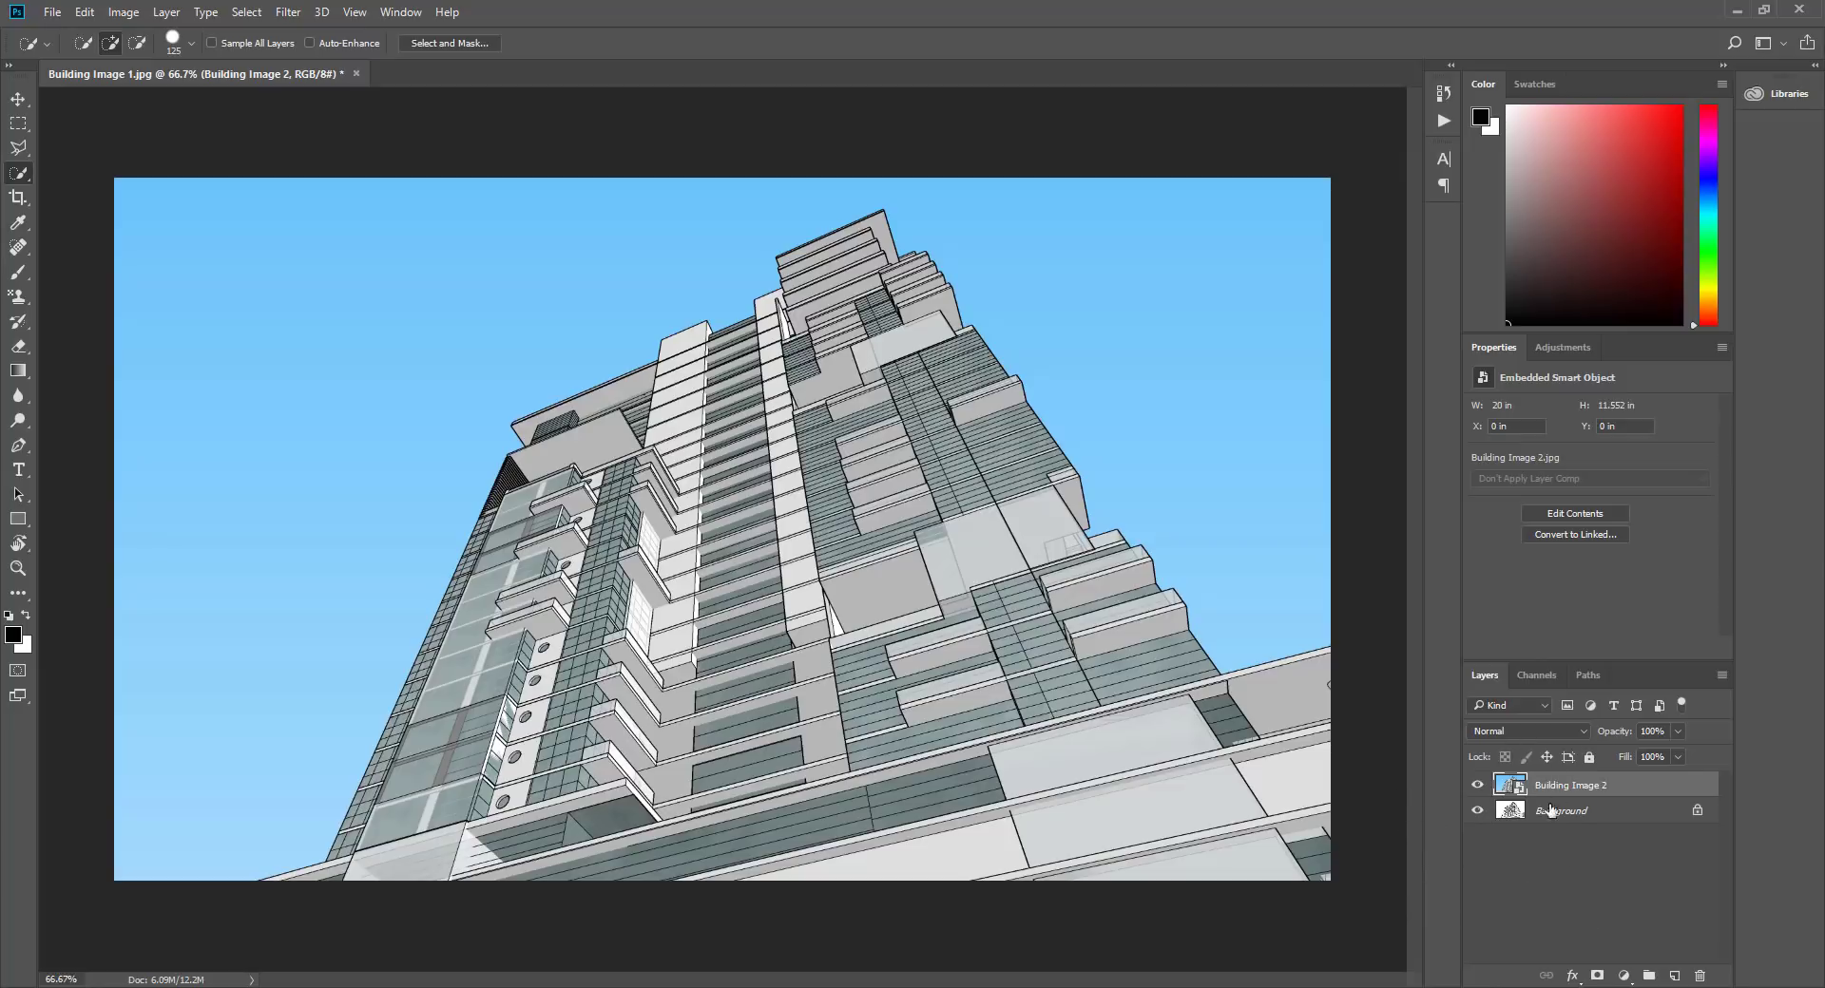
Compare the colored and hidden-line images by switching the visibility of Building Image 2 and the Background layer
left_click(1477, 785)
left_click(1477, 785)
left_click(1477, 789)
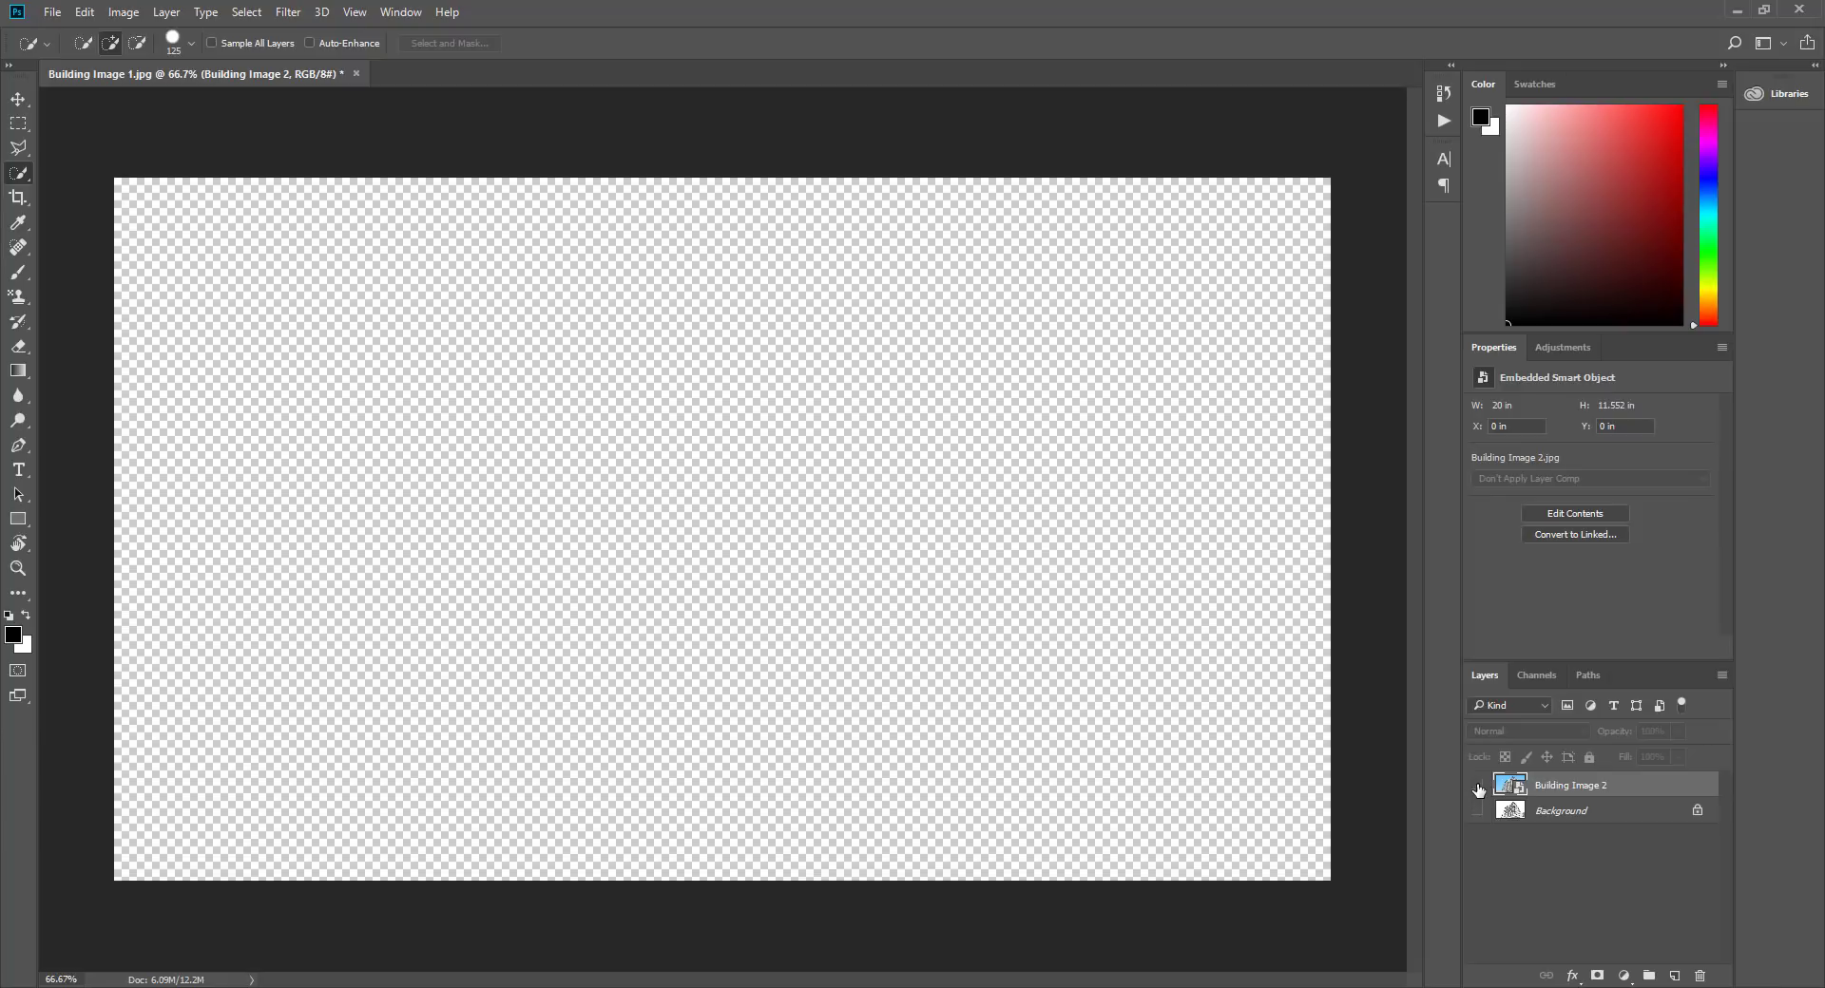
left_click(1477, 812)
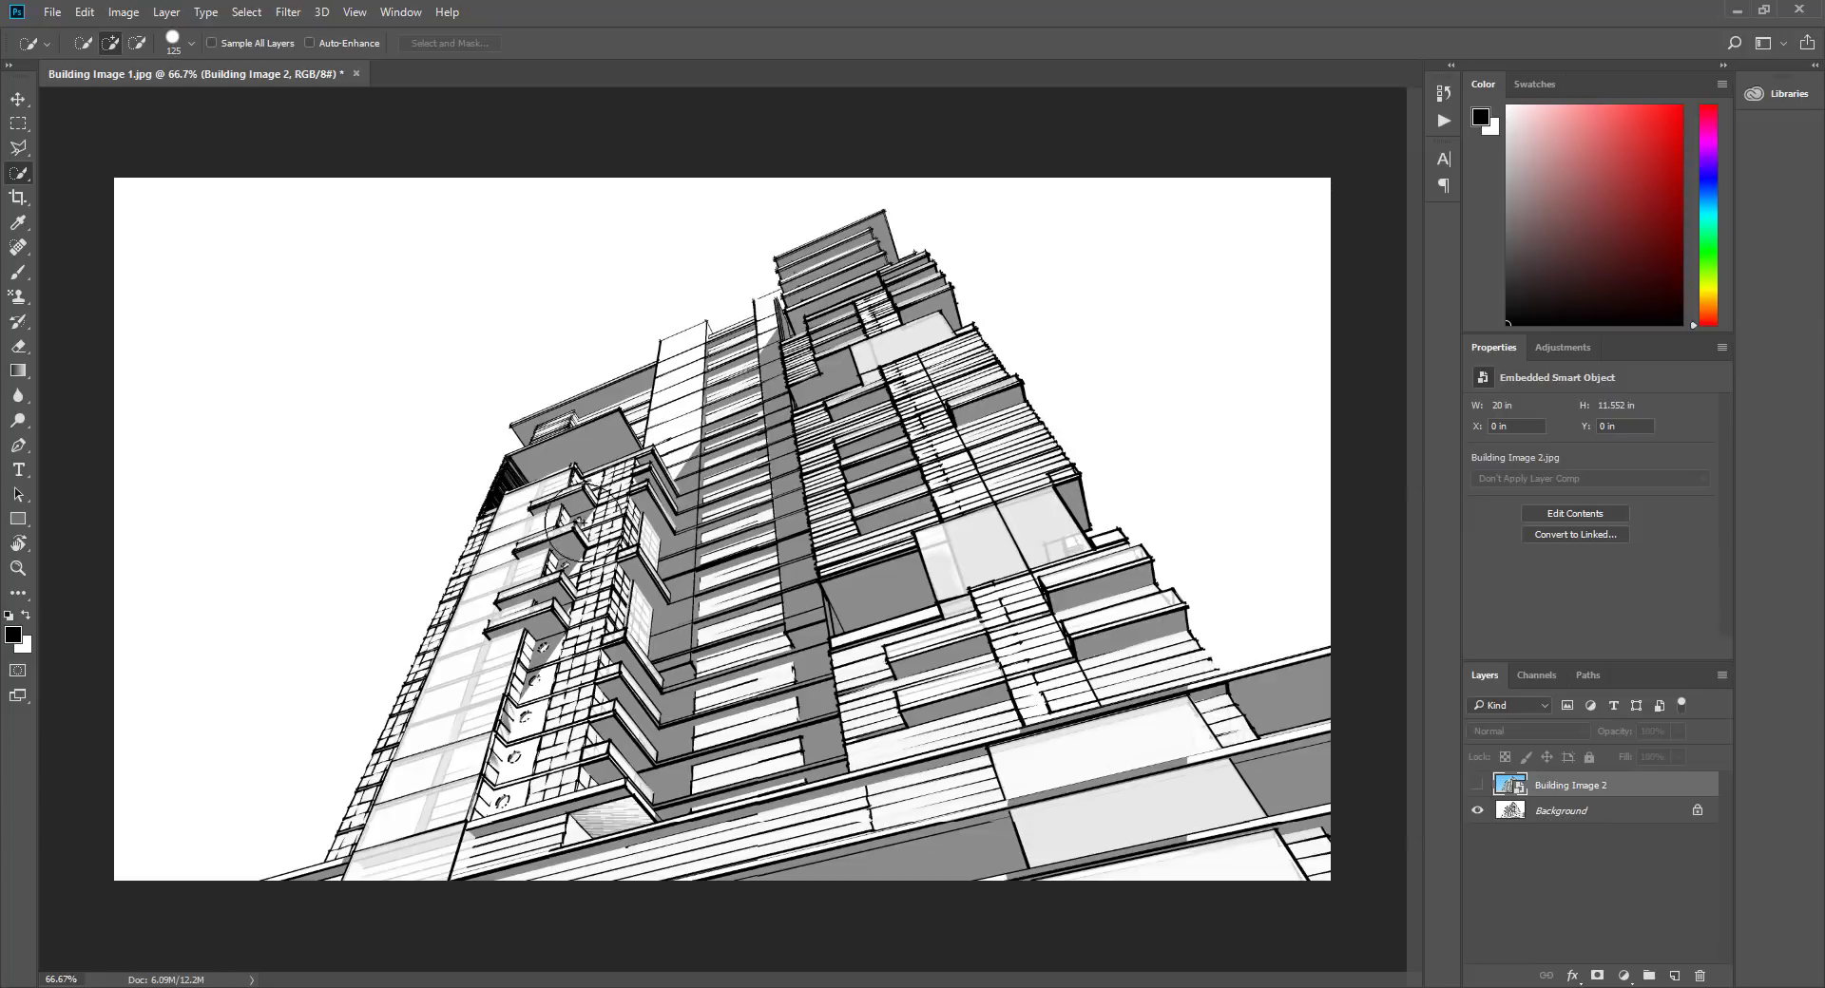
left_click(1477, 785)
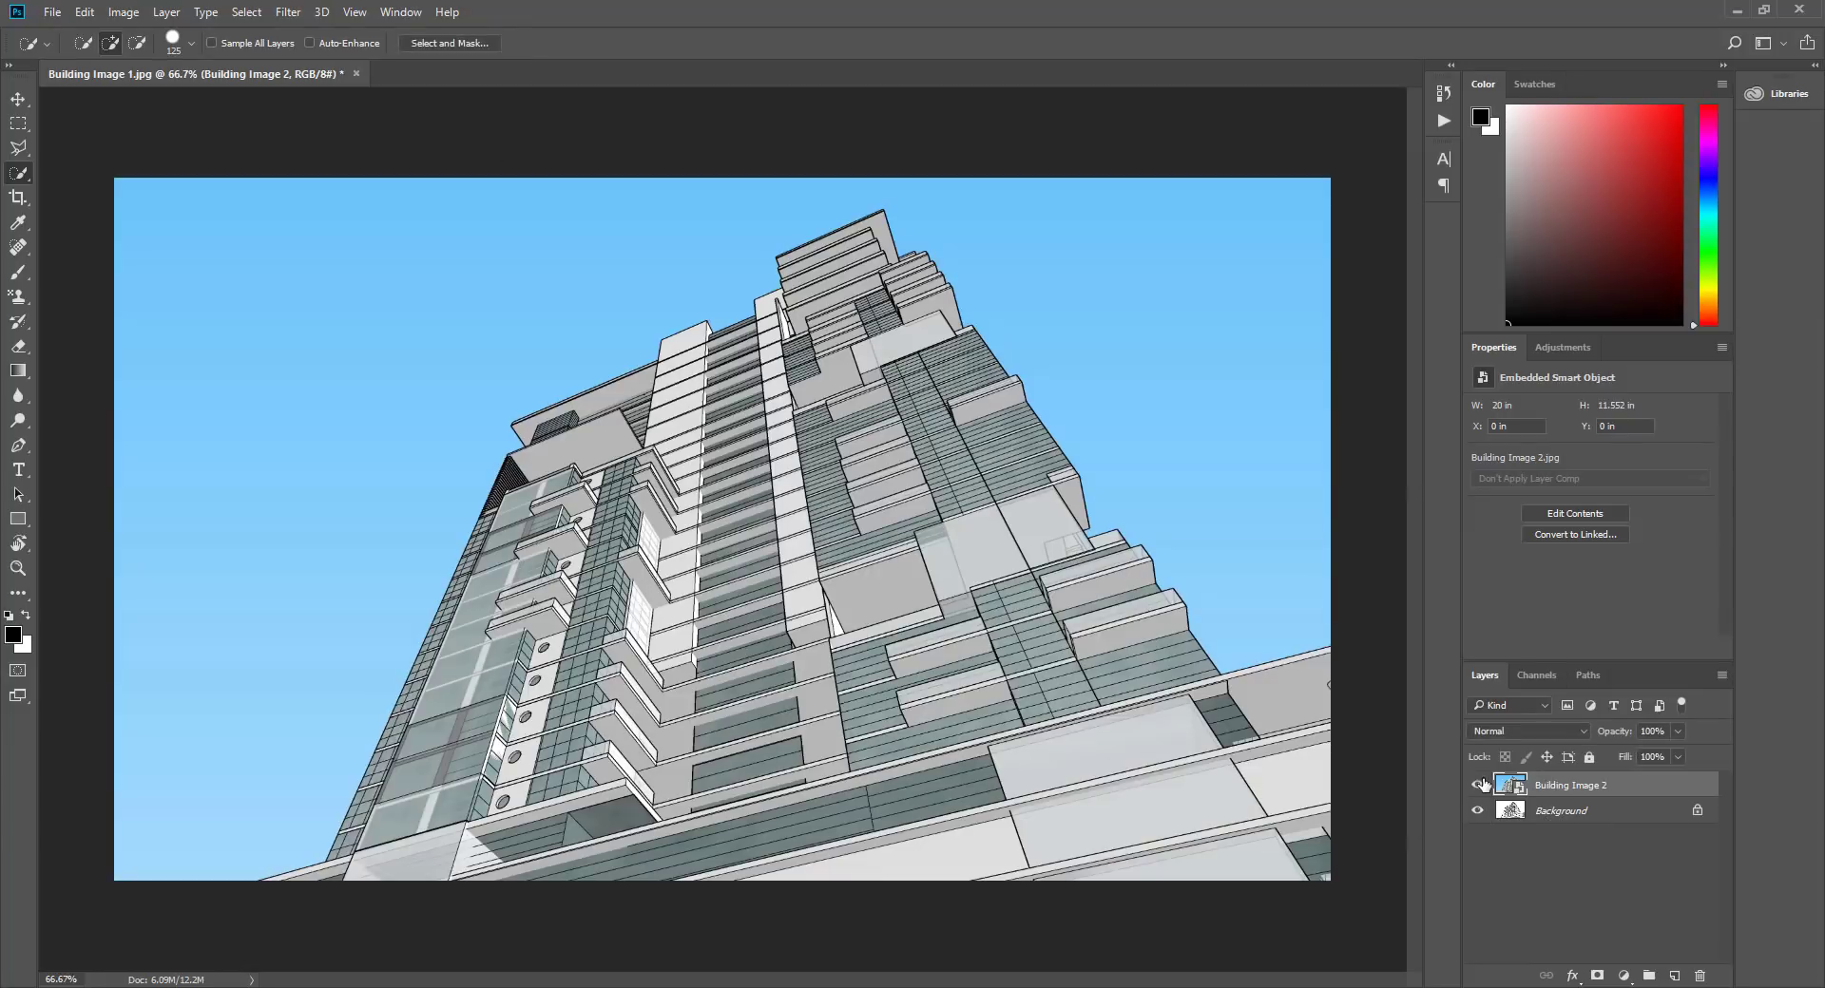
Unlock the Background layer and check both image layers by switching their visibility off and on
left_click(1698, 814)
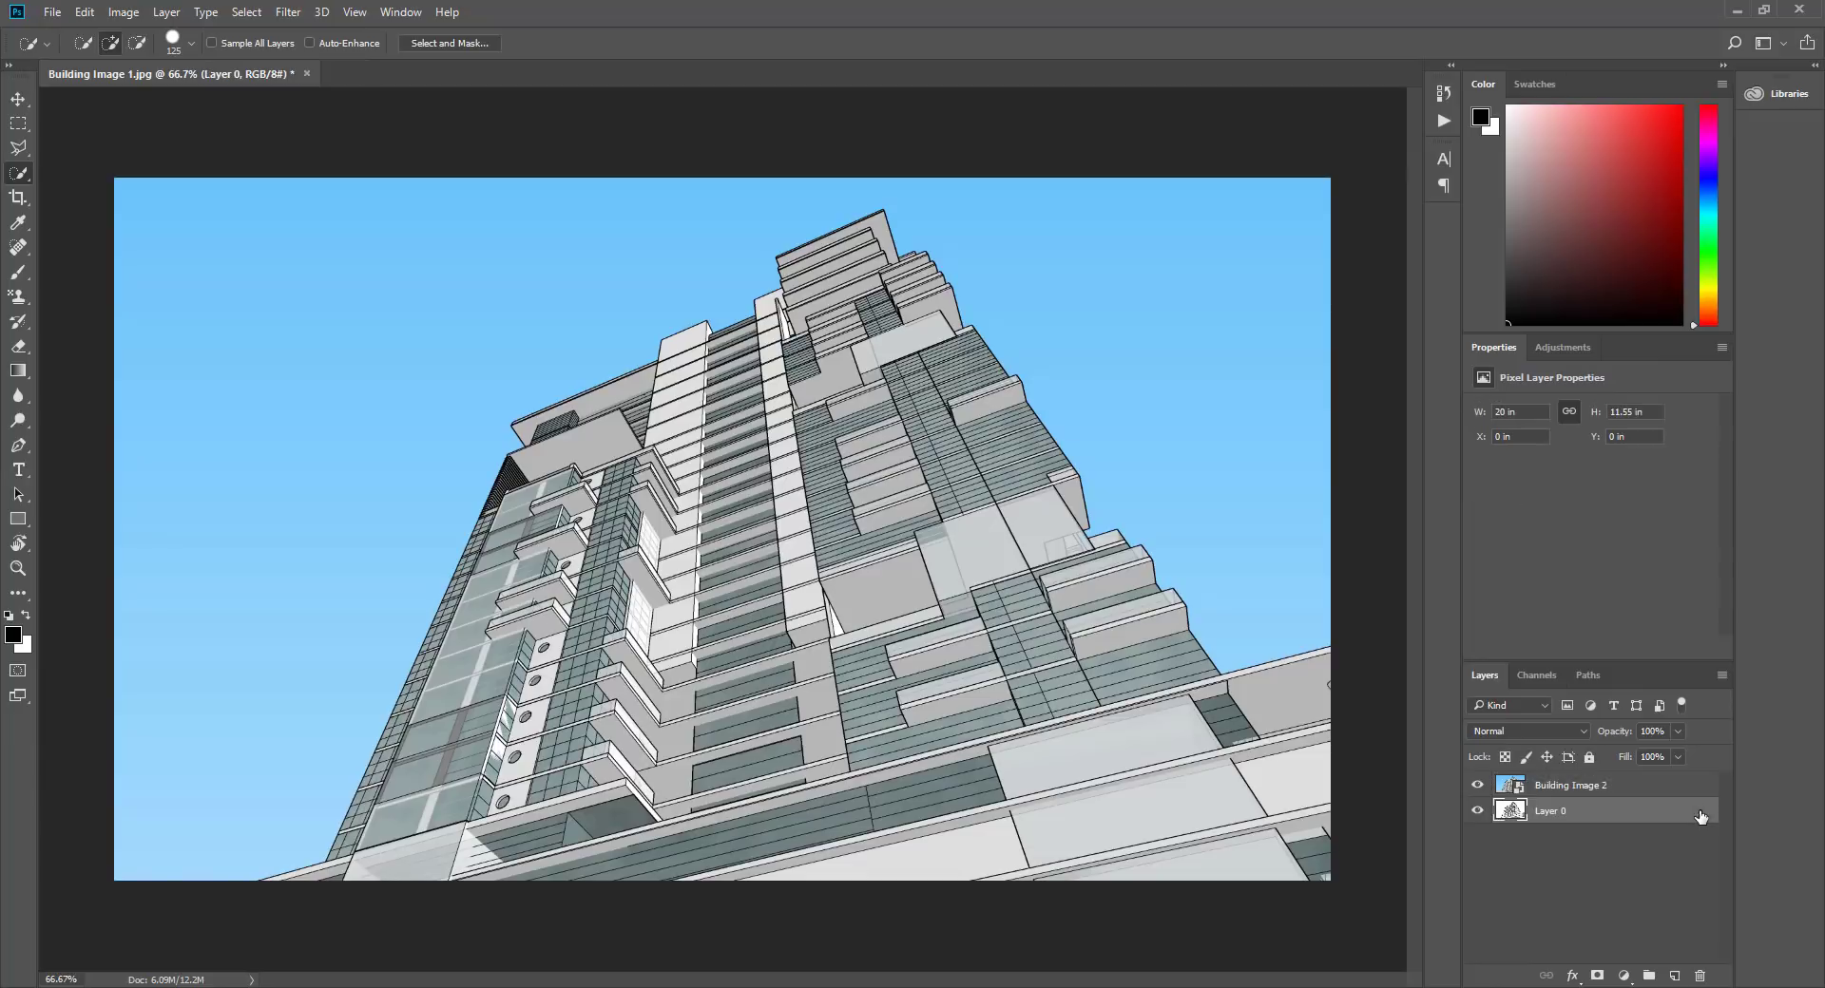
left_click(1478, 812)
left_click(1477, 812)
left_click(1478, 785)
left_click(1478, 786)
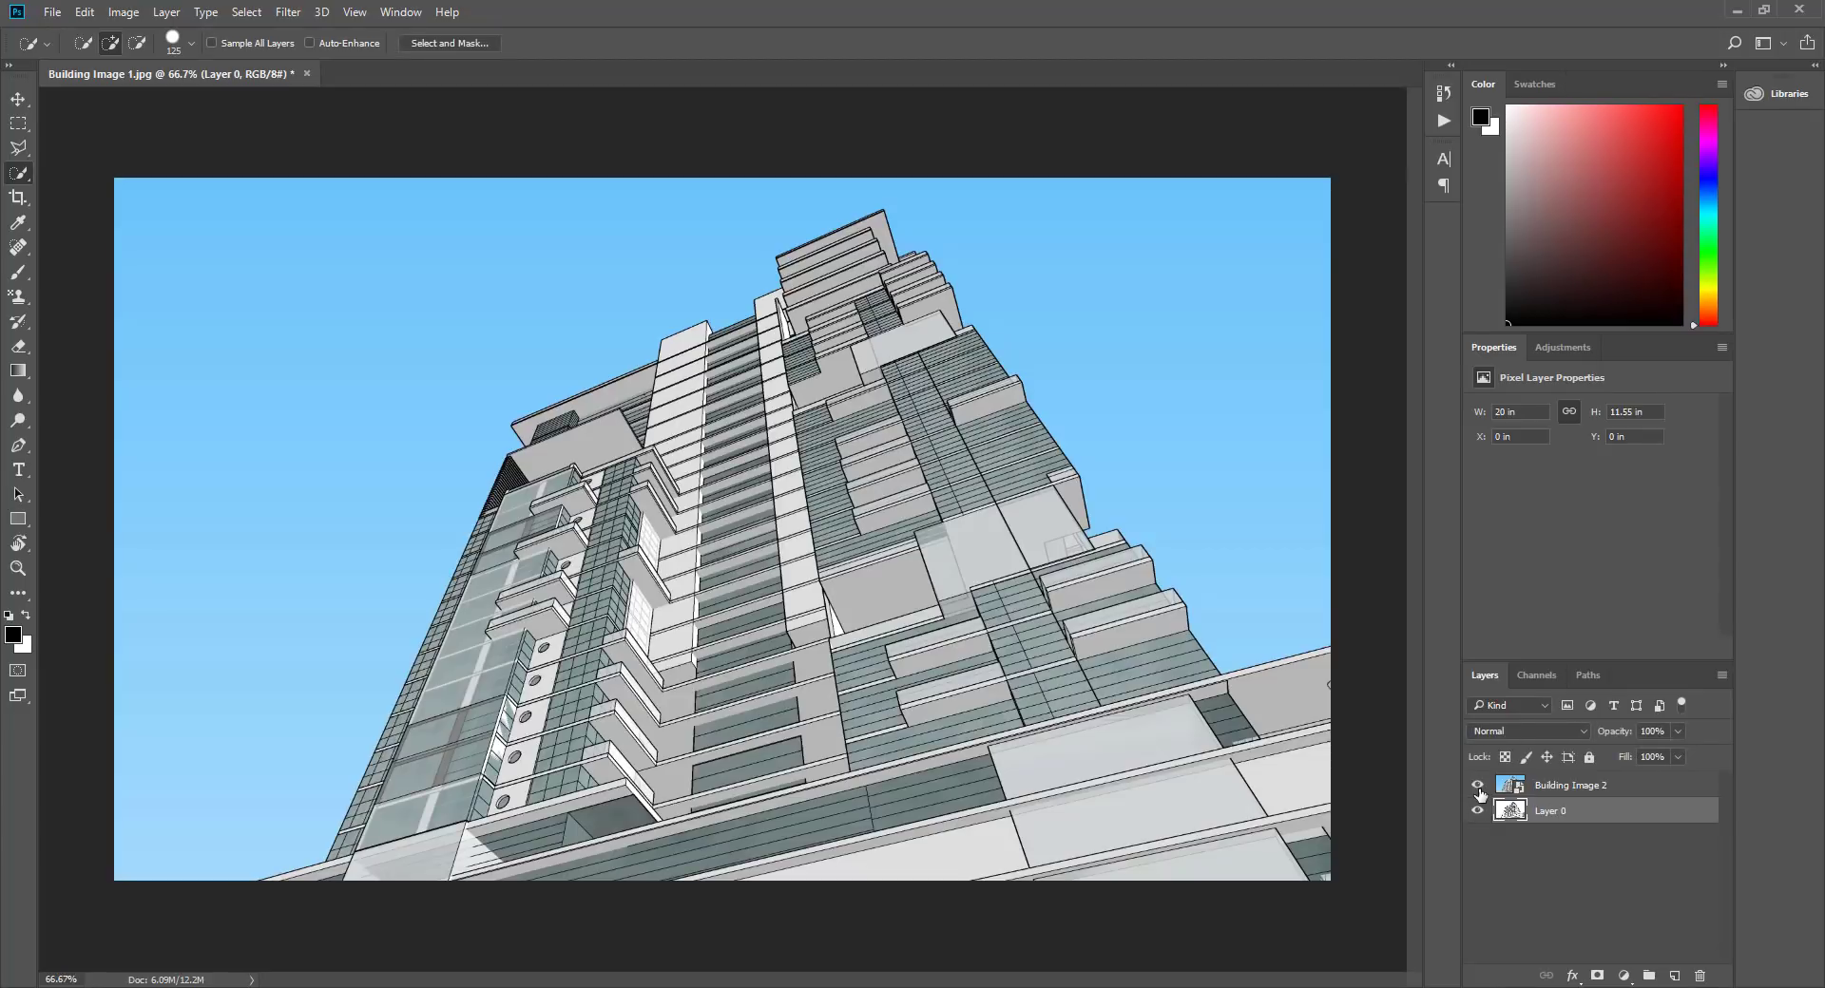
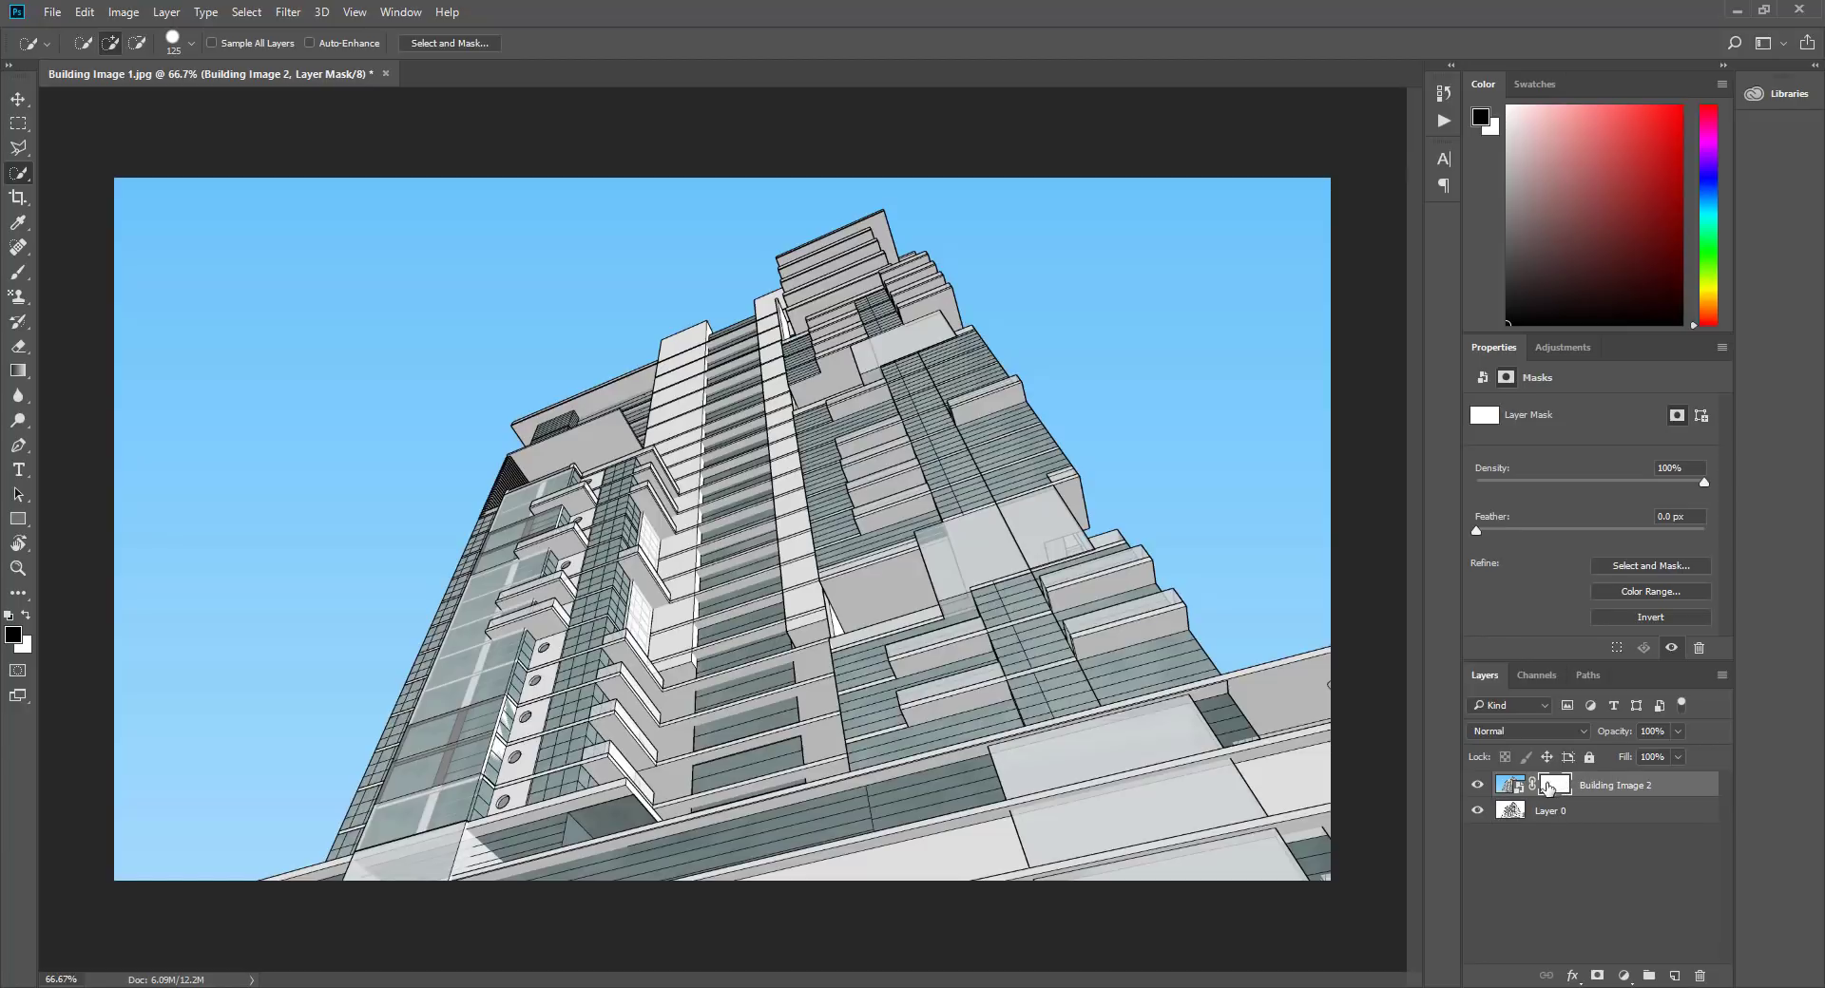
Draw a black-to-white linear gradient on Building Image 2's layer mask, running from the image's top edge to its bottom edge
left_click(1506, 794)
left_click(1558, 794)
left_click(1559, 794)
left_click(18, 370)
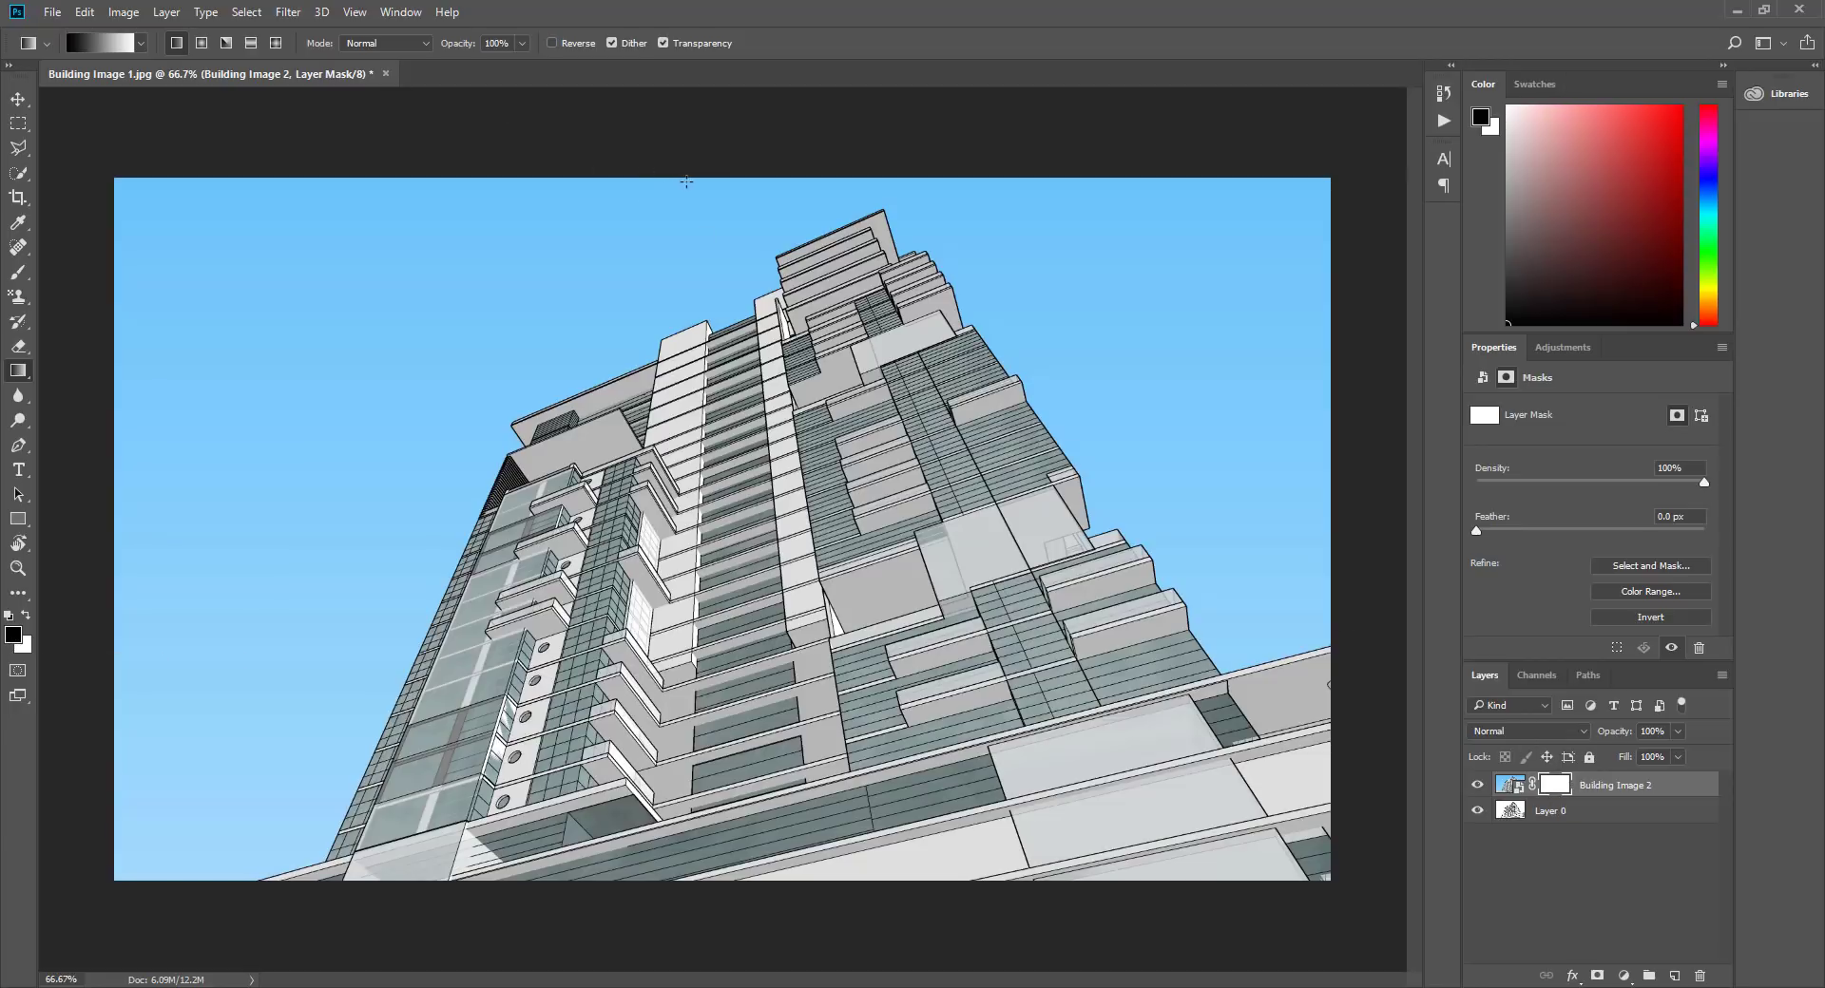
left_click_drag(711, 177, 695, 876)
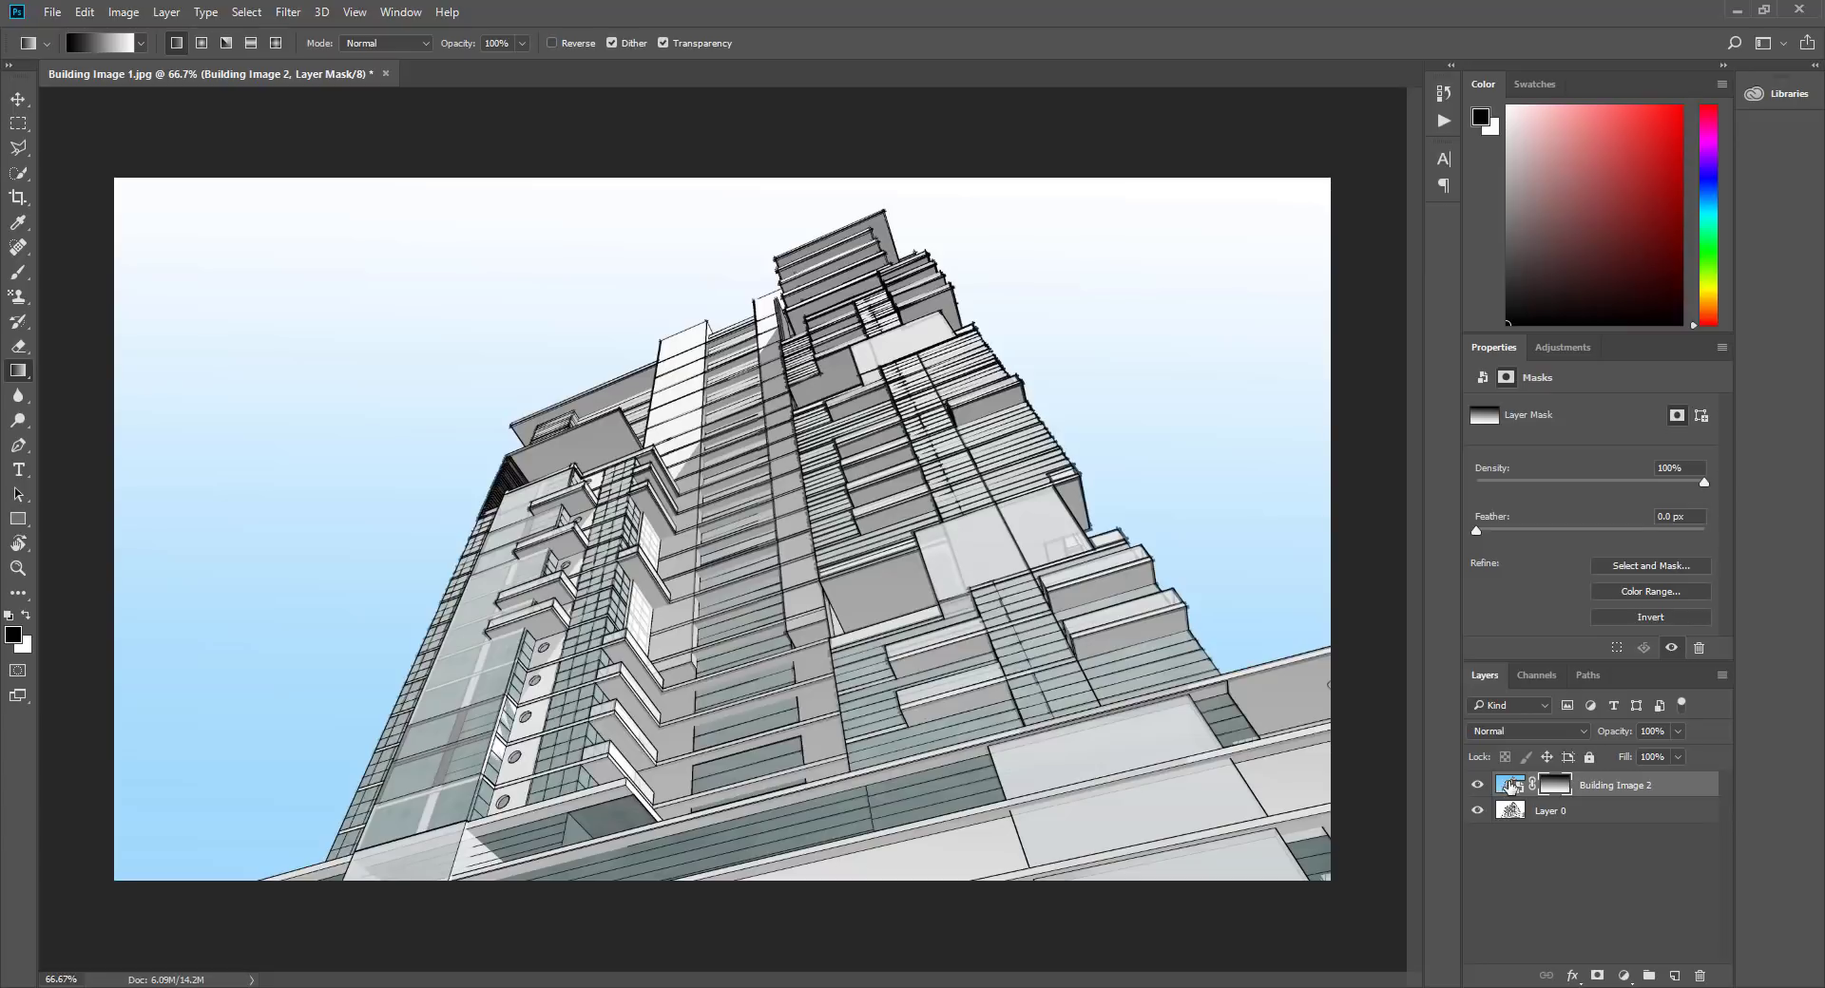
Check Building Image 2's gradient mask as a red overlay and invert the mask
key("backslash")
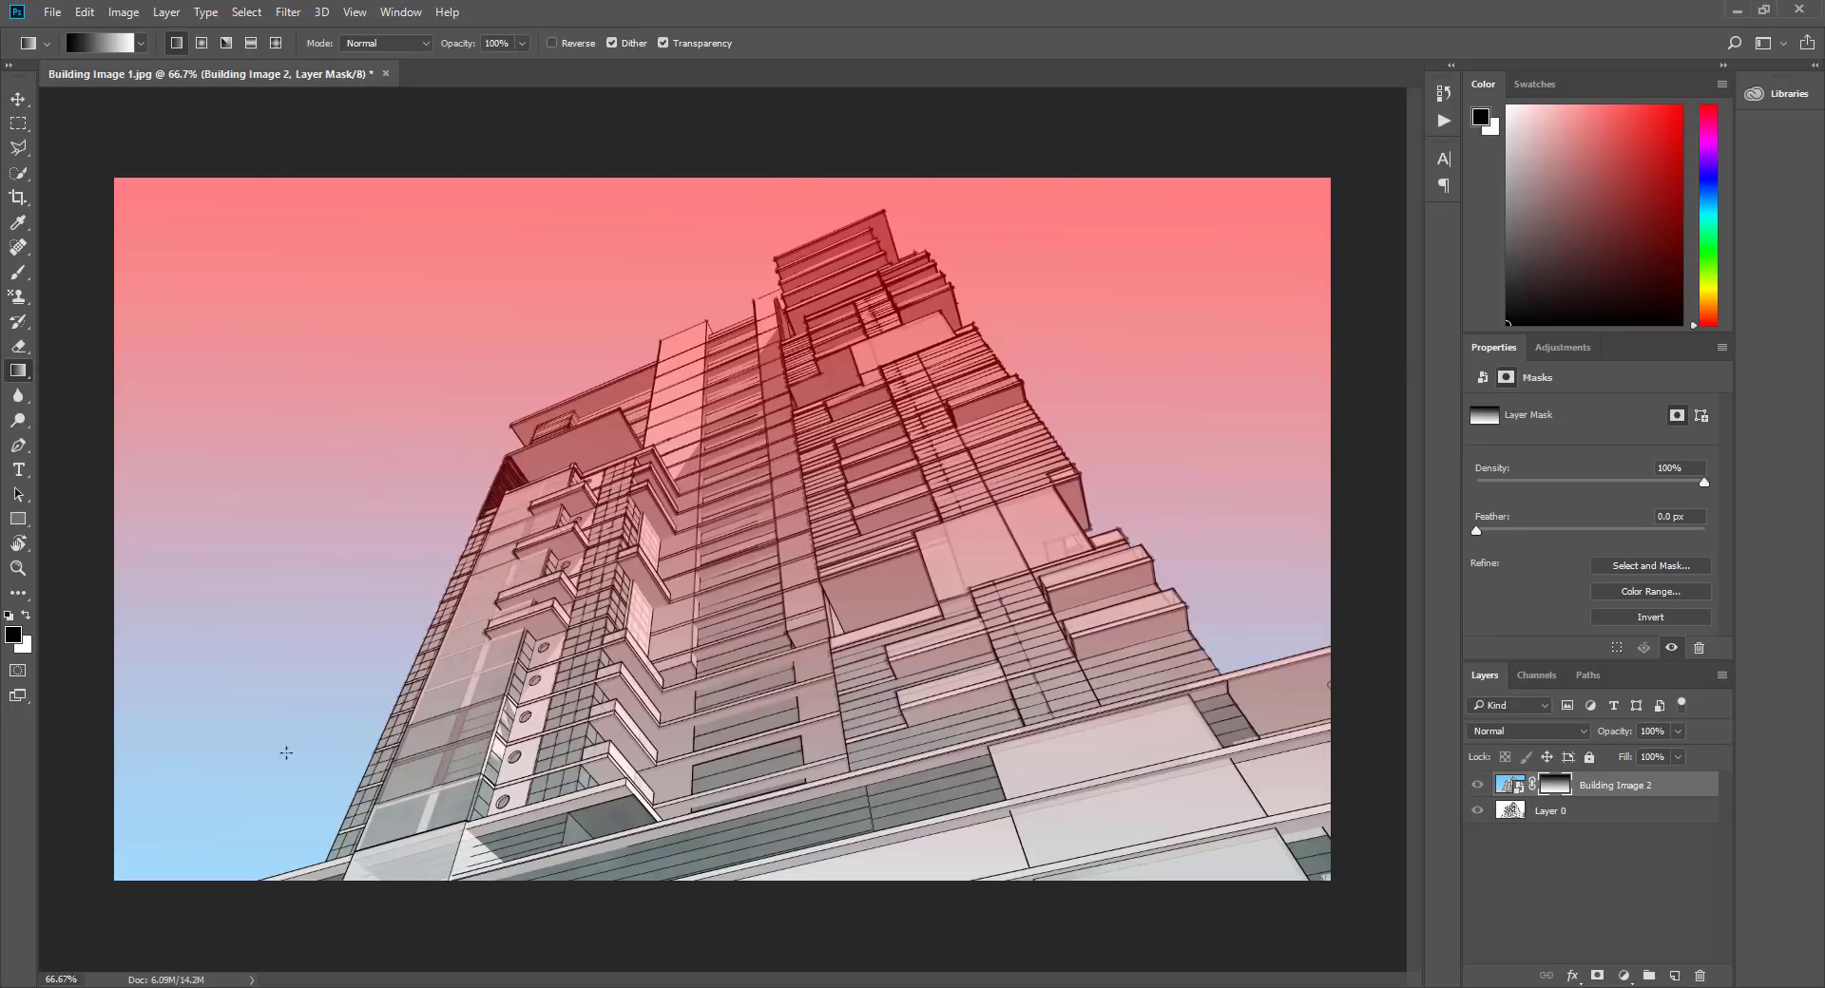
key("backslash")
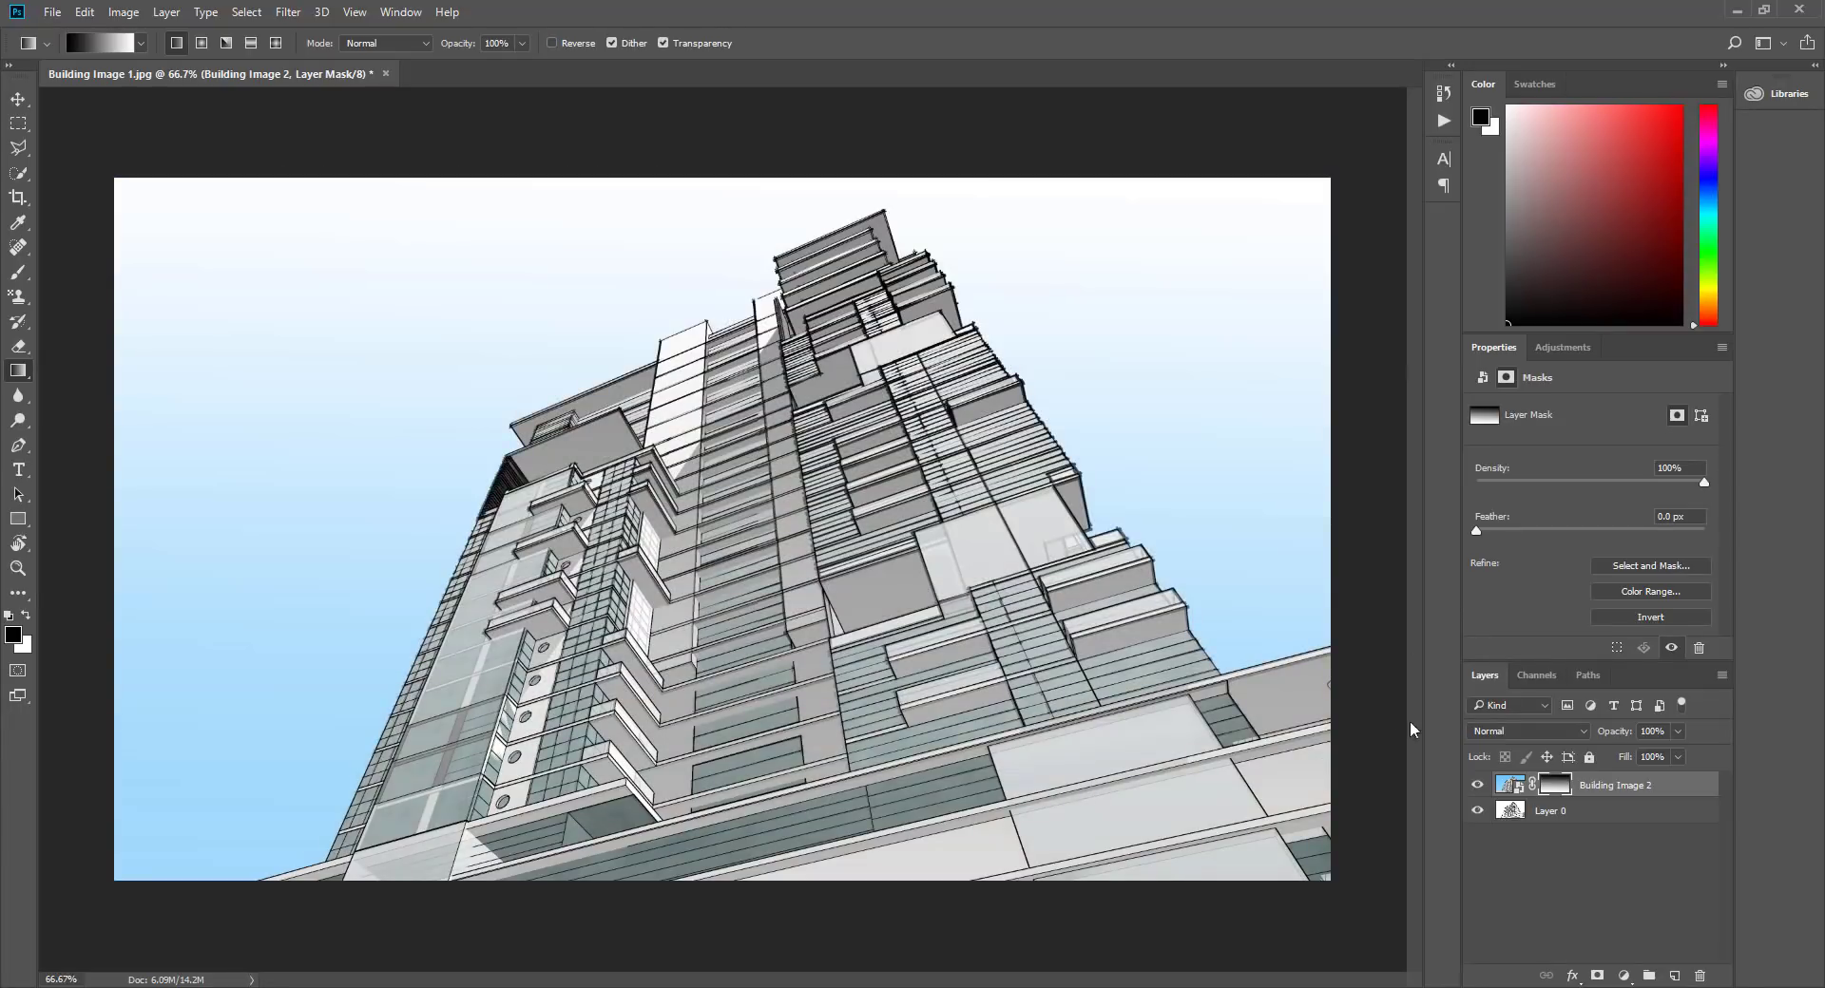
left_click(1555, 785)
key("ctrl+i")
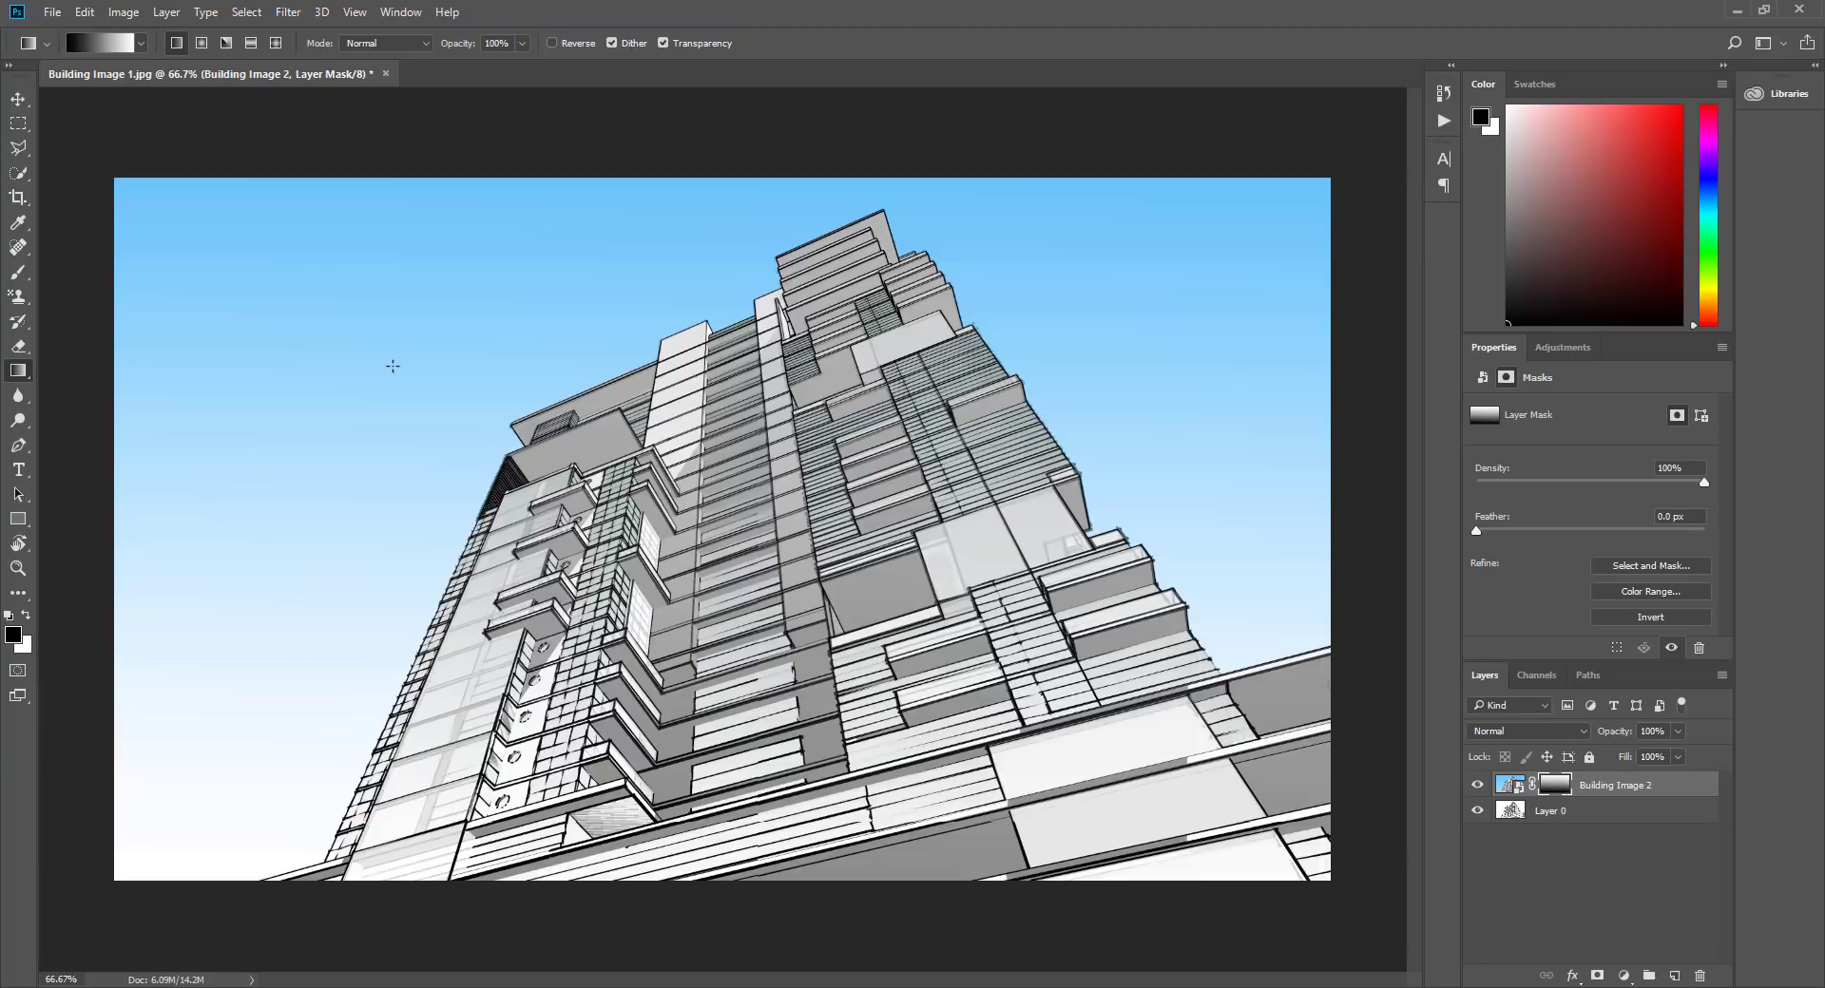
Place the blue-clouds-day-fluffy-53594 image from the 02 Changing the Sky in Your Model folder as an embedded image
left_click(52, 13)
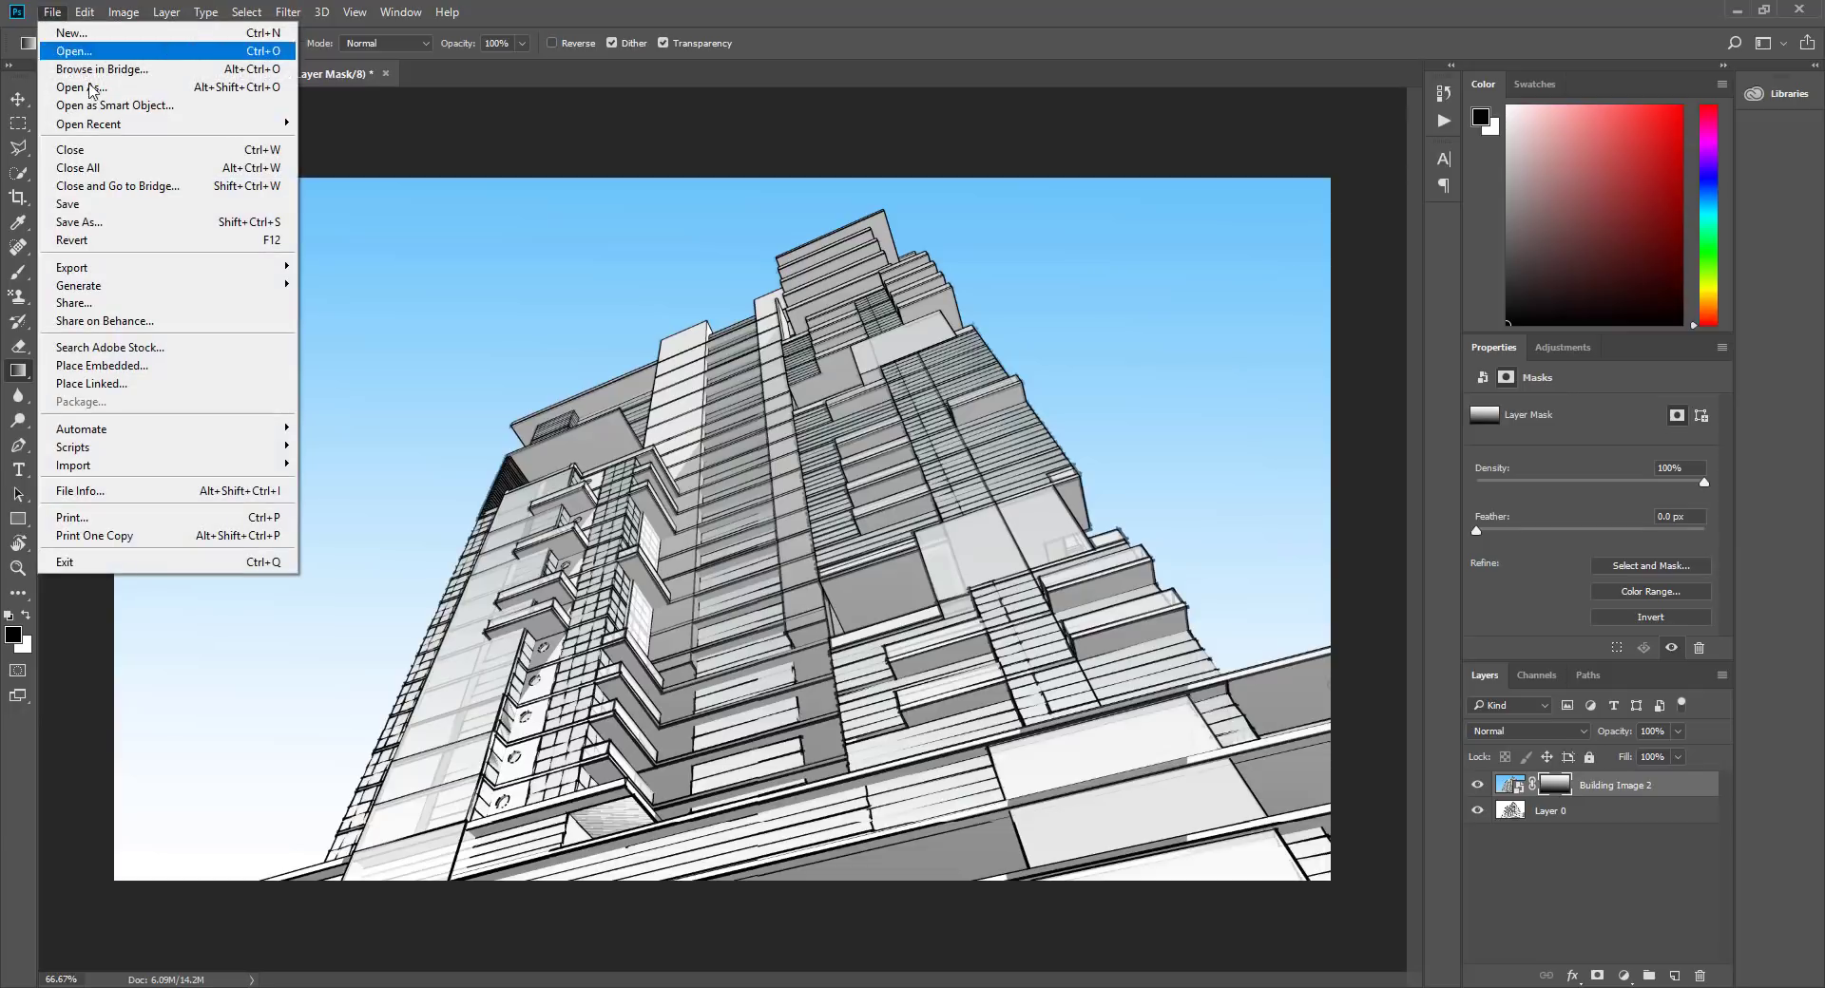
left_click(104, 365)
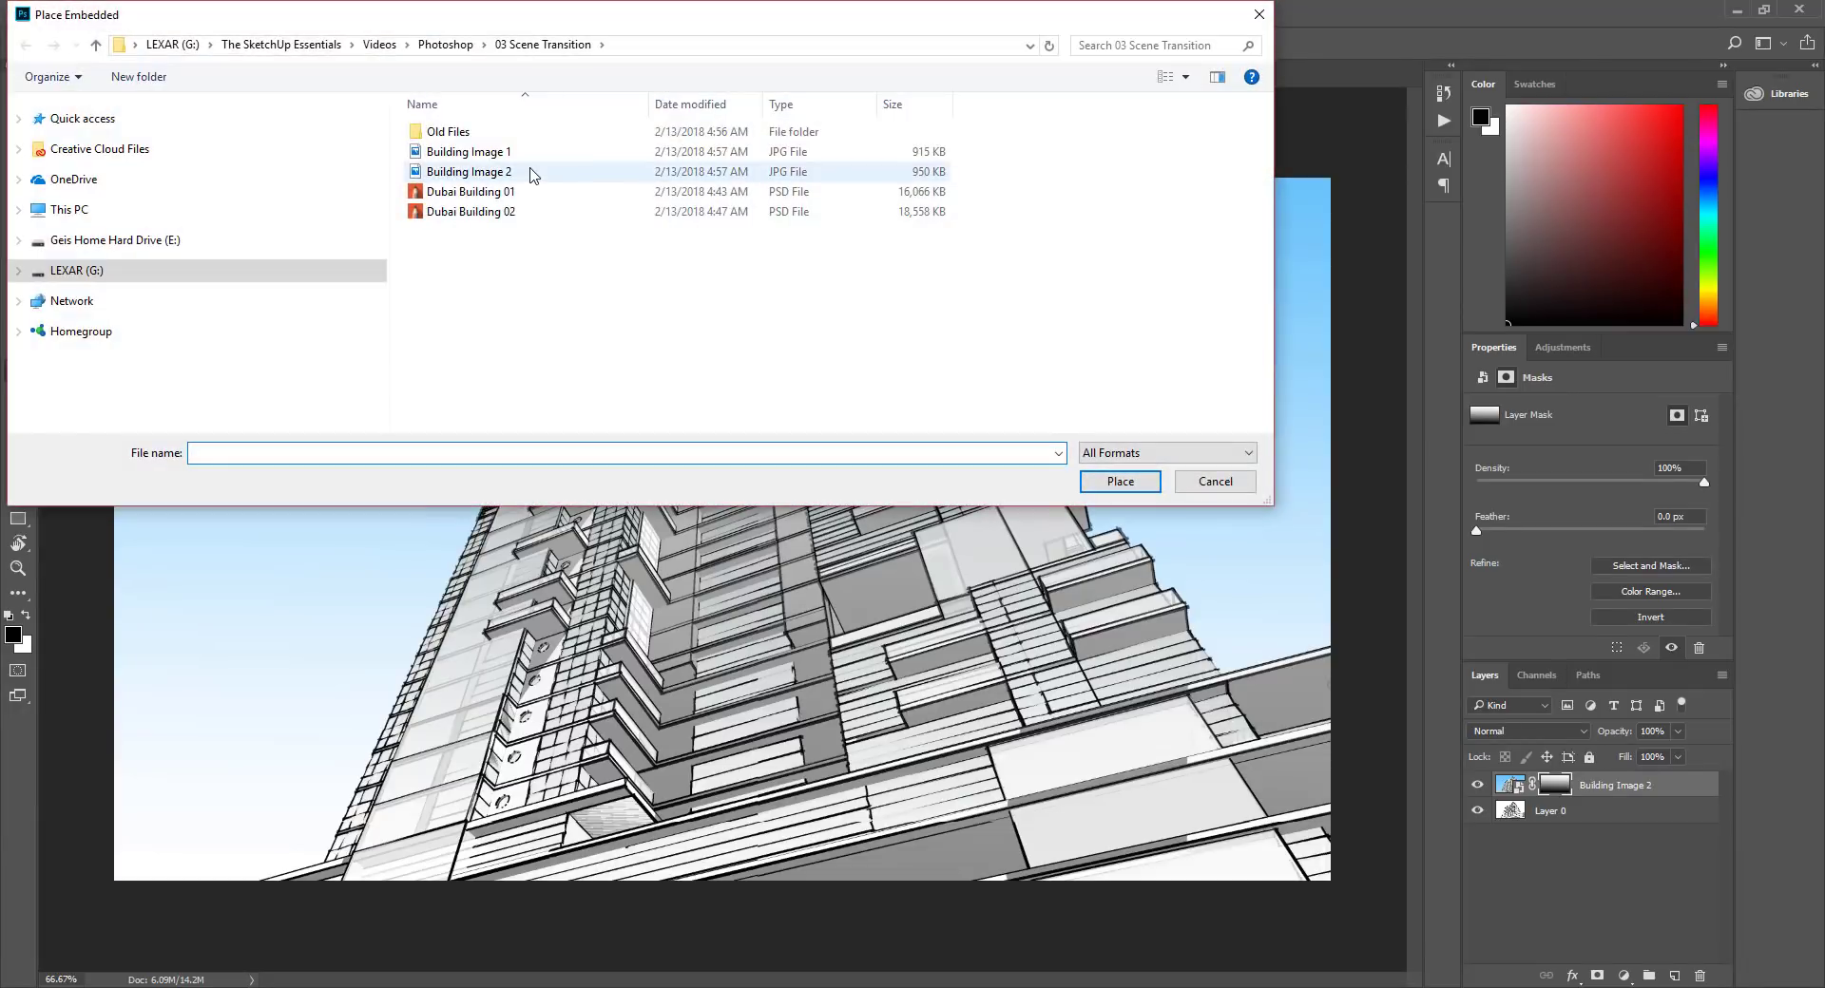
left_click(436, 52)
double_click(504, 171)
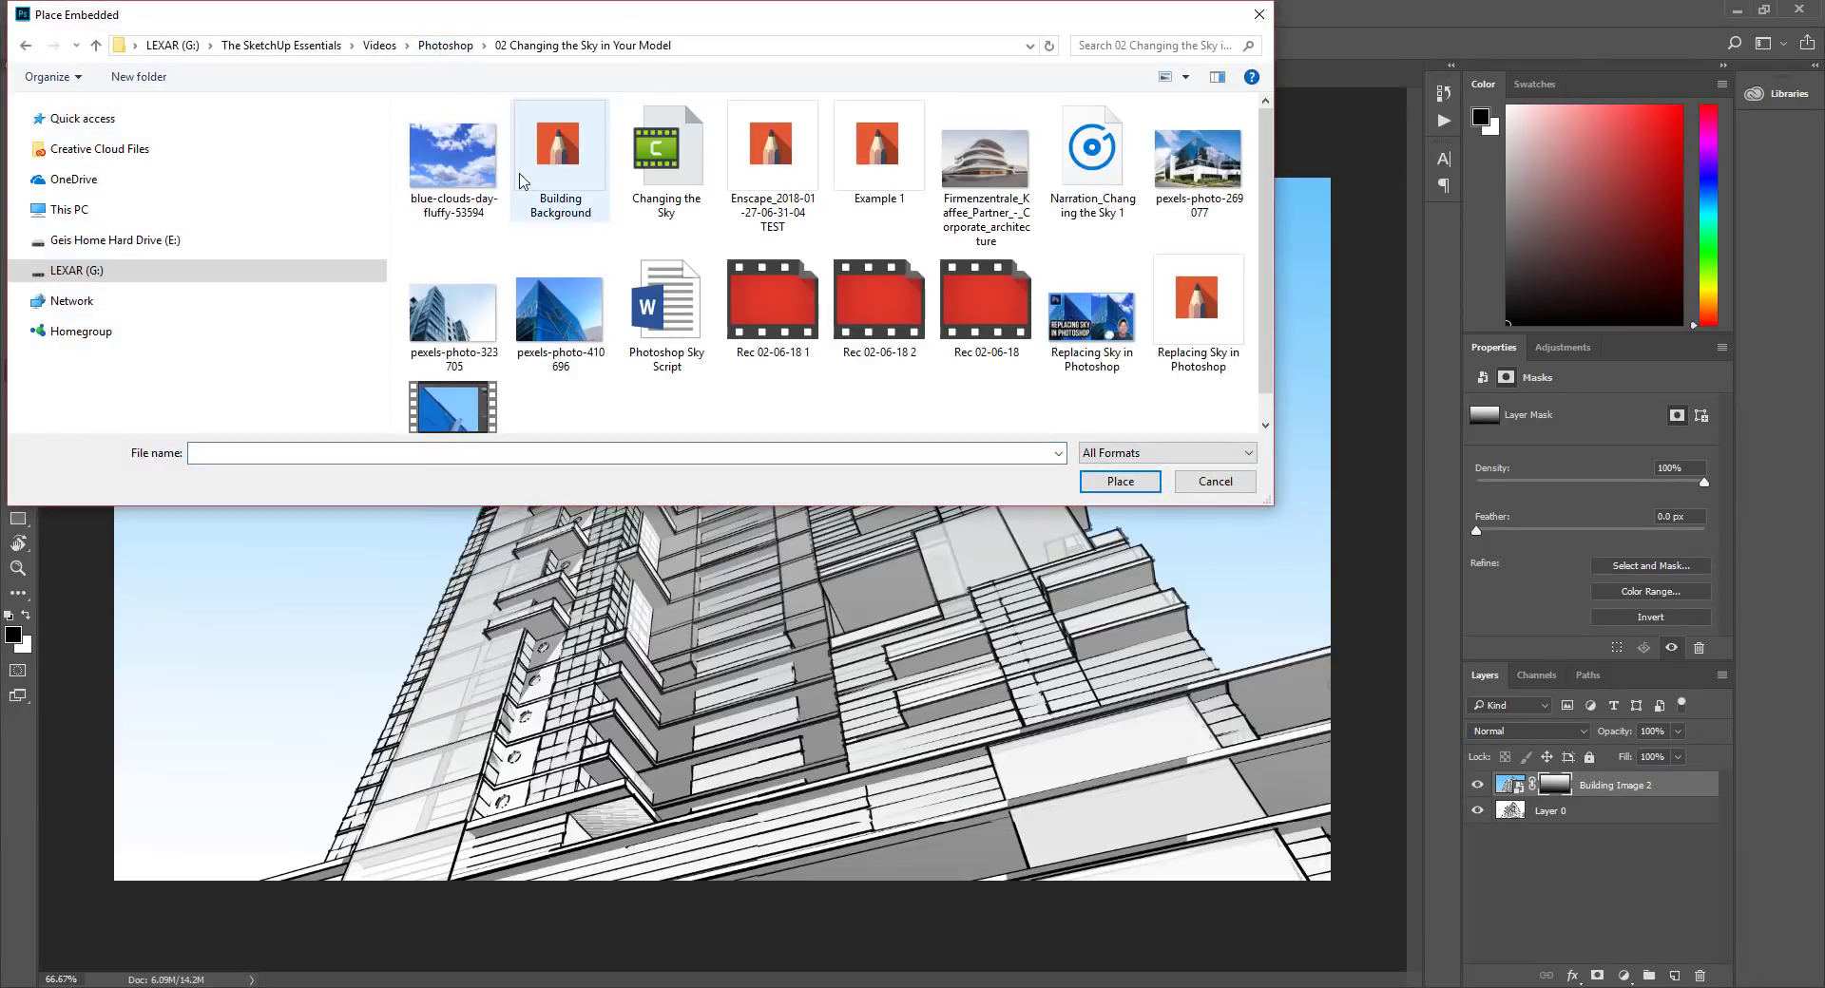
double_click(452, 159)
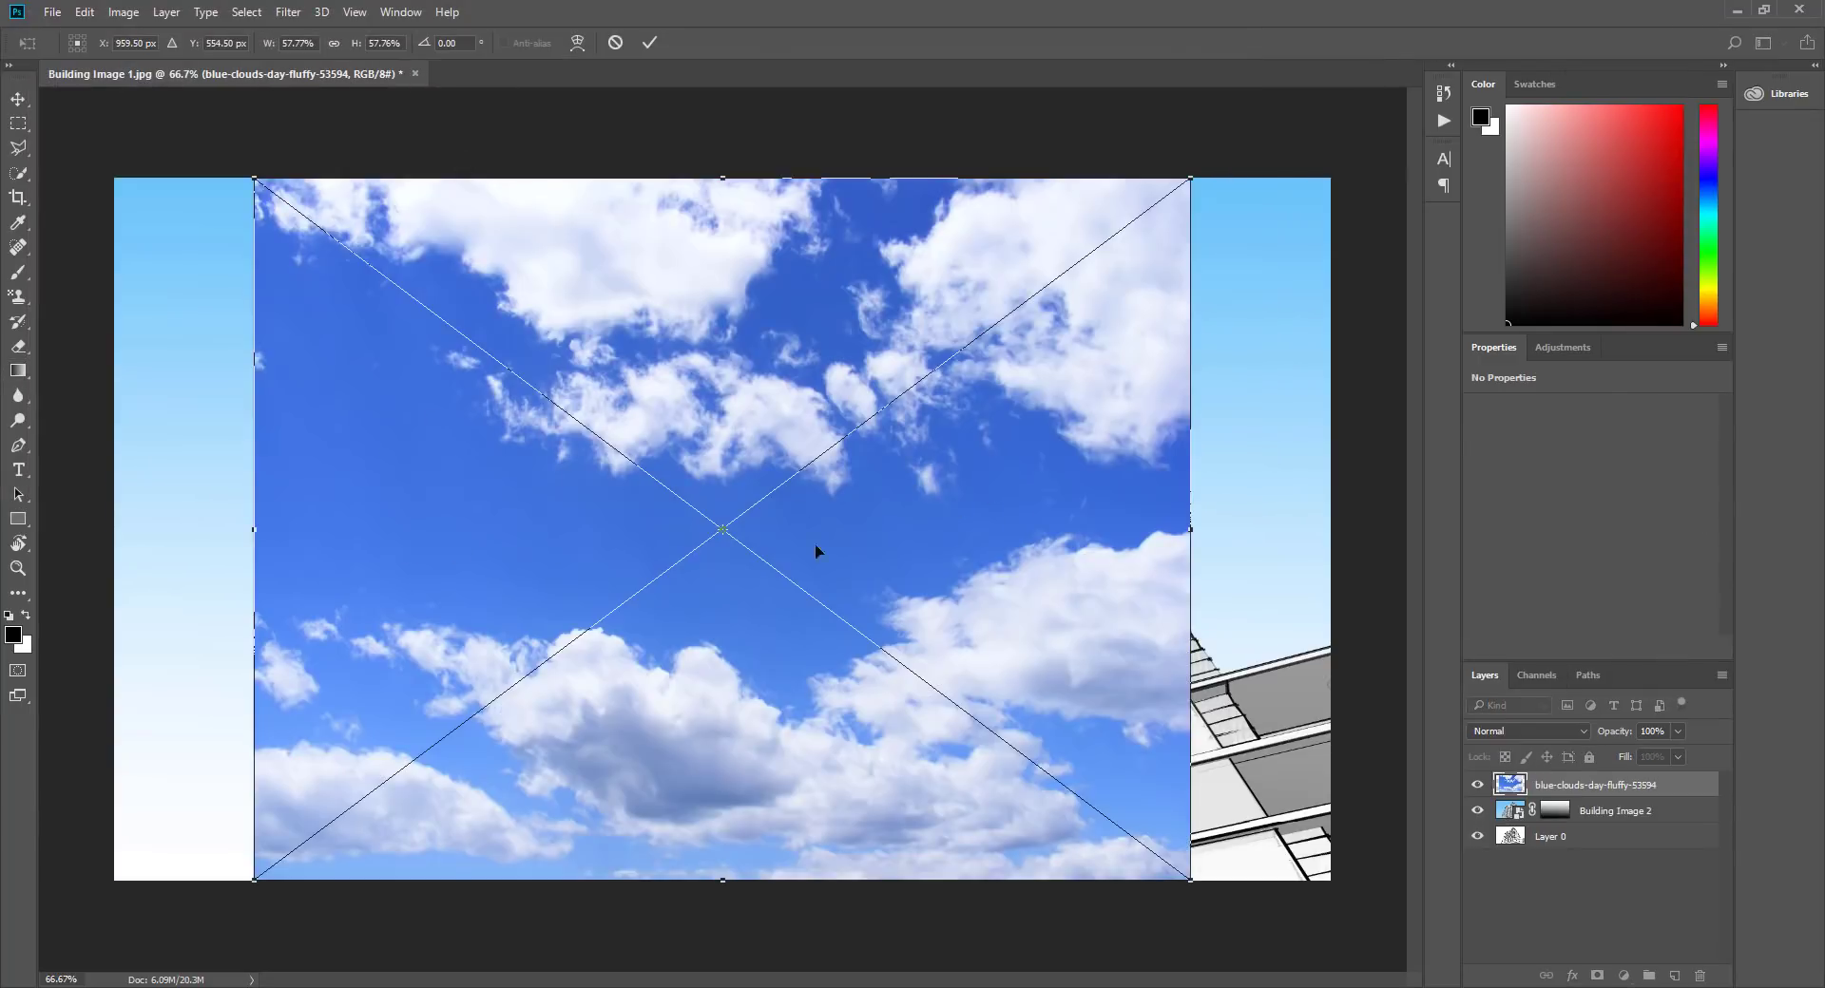
Stretch the placed clouds image horizontally on both sides to fill the full canvas width
left_click_drag(1191, 529, 1333, 530)
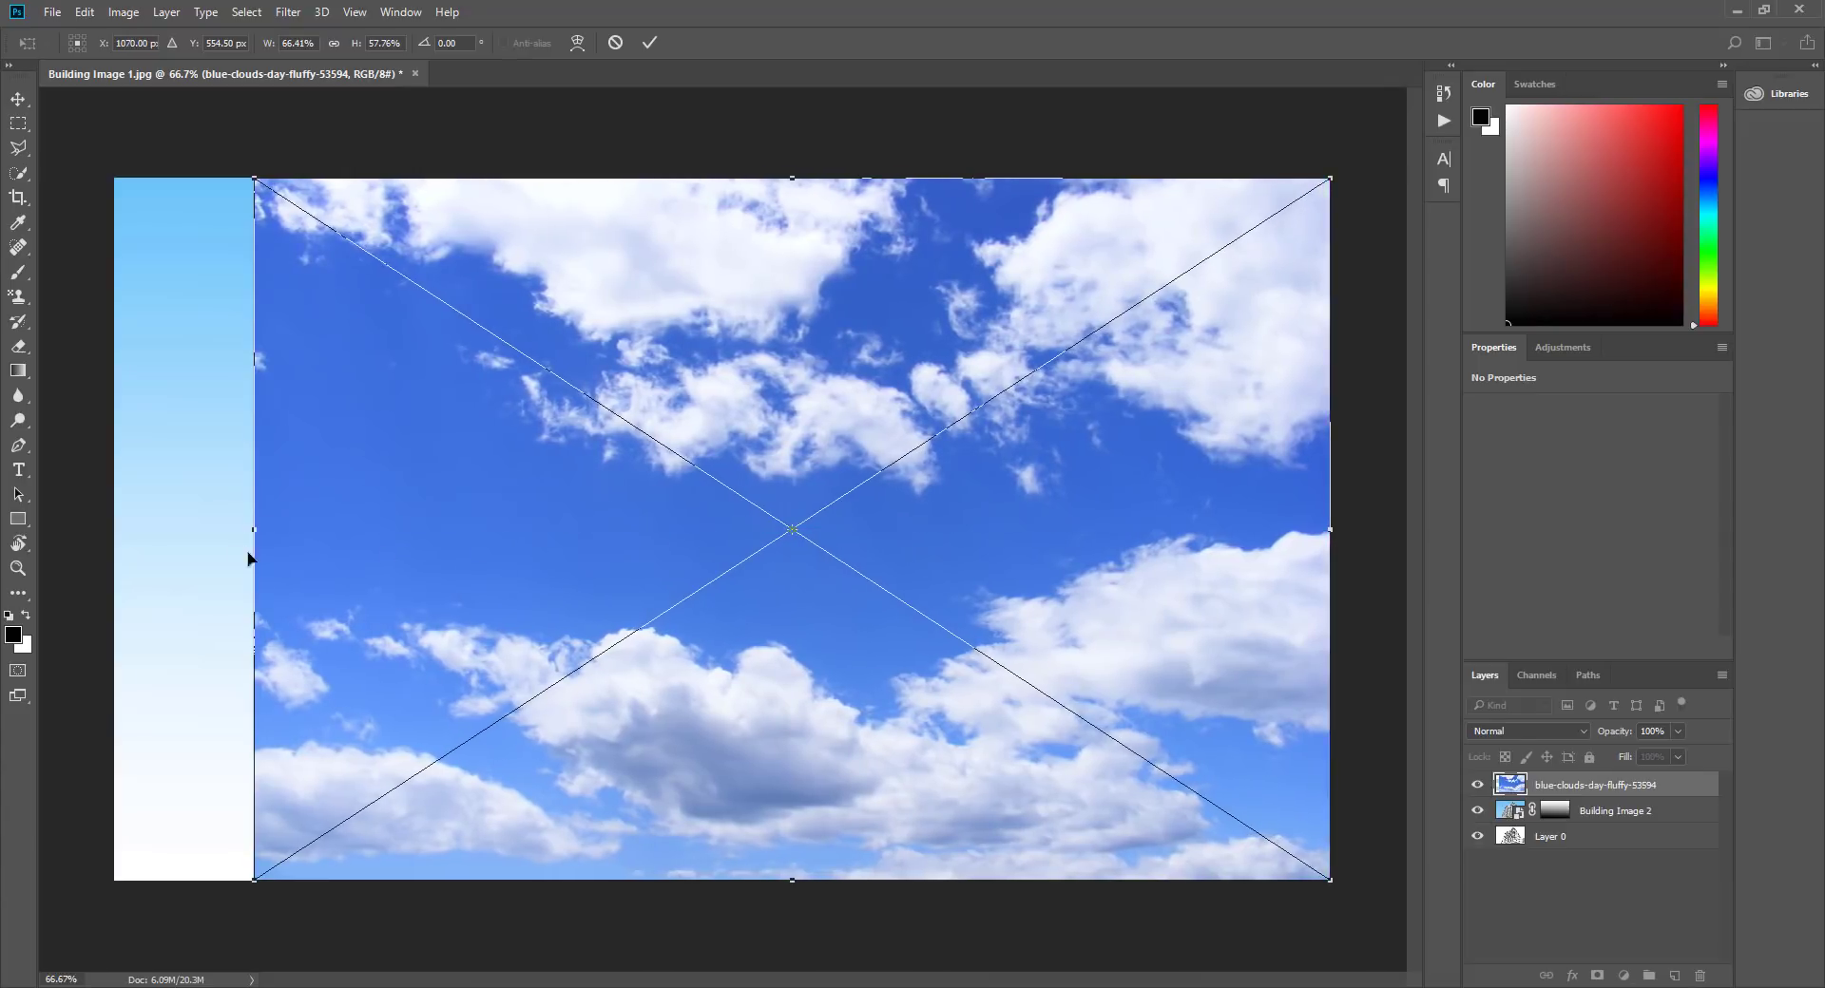
left_click_drag(254, 530, 115, 529)
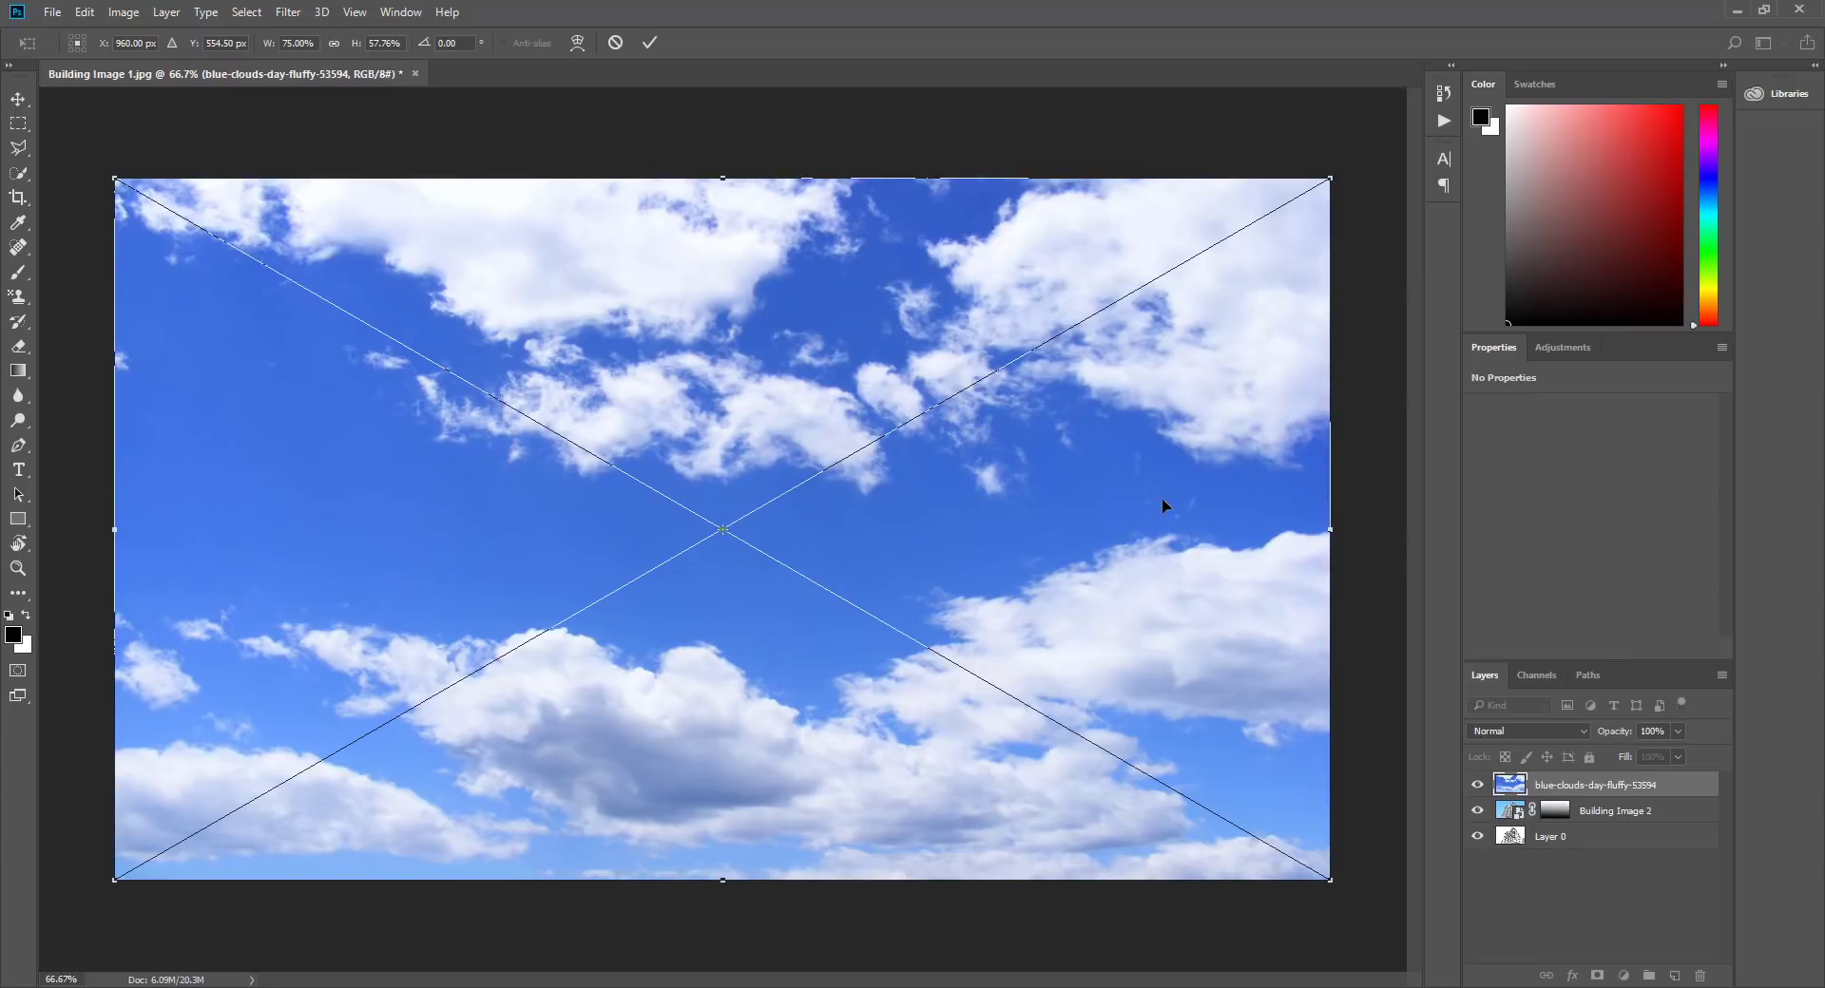
key("Return")
Move the clouds layer beneath Building Image 2 and copy Building Image 2's gradient mask onto it
key("g")
key("ctrl+bracketleft")
key("w")
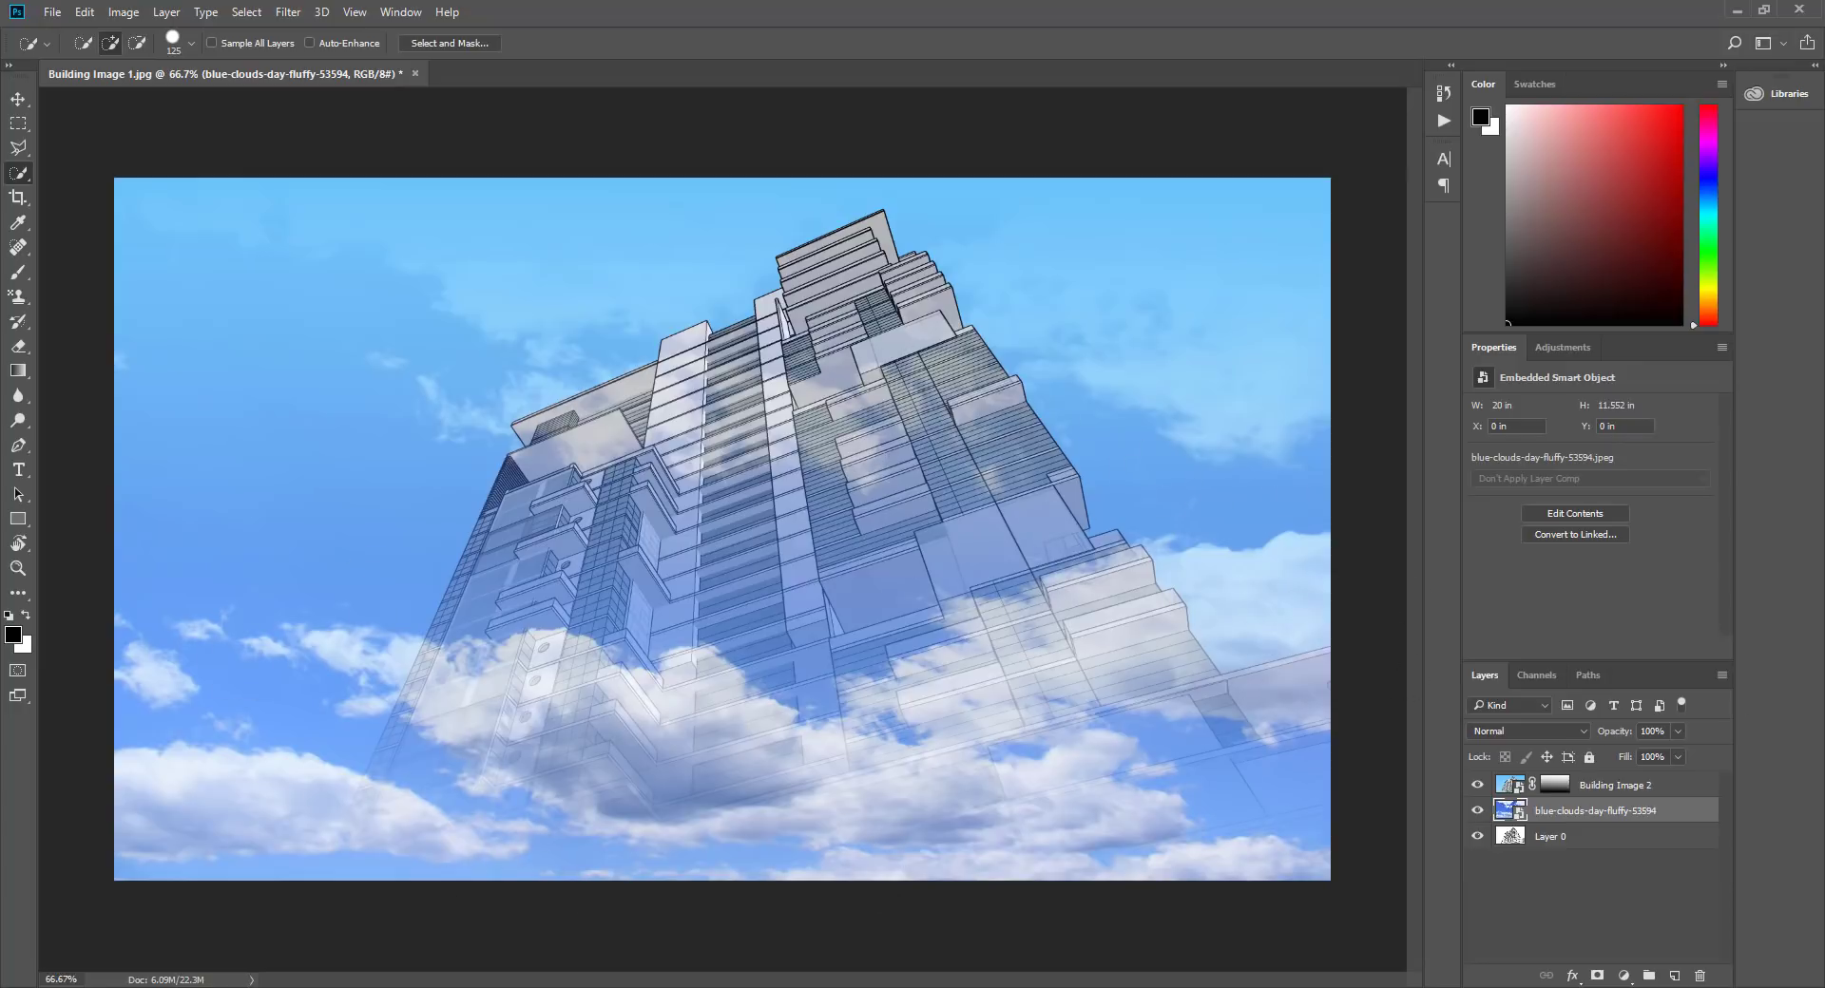
left_click(1556, 789)
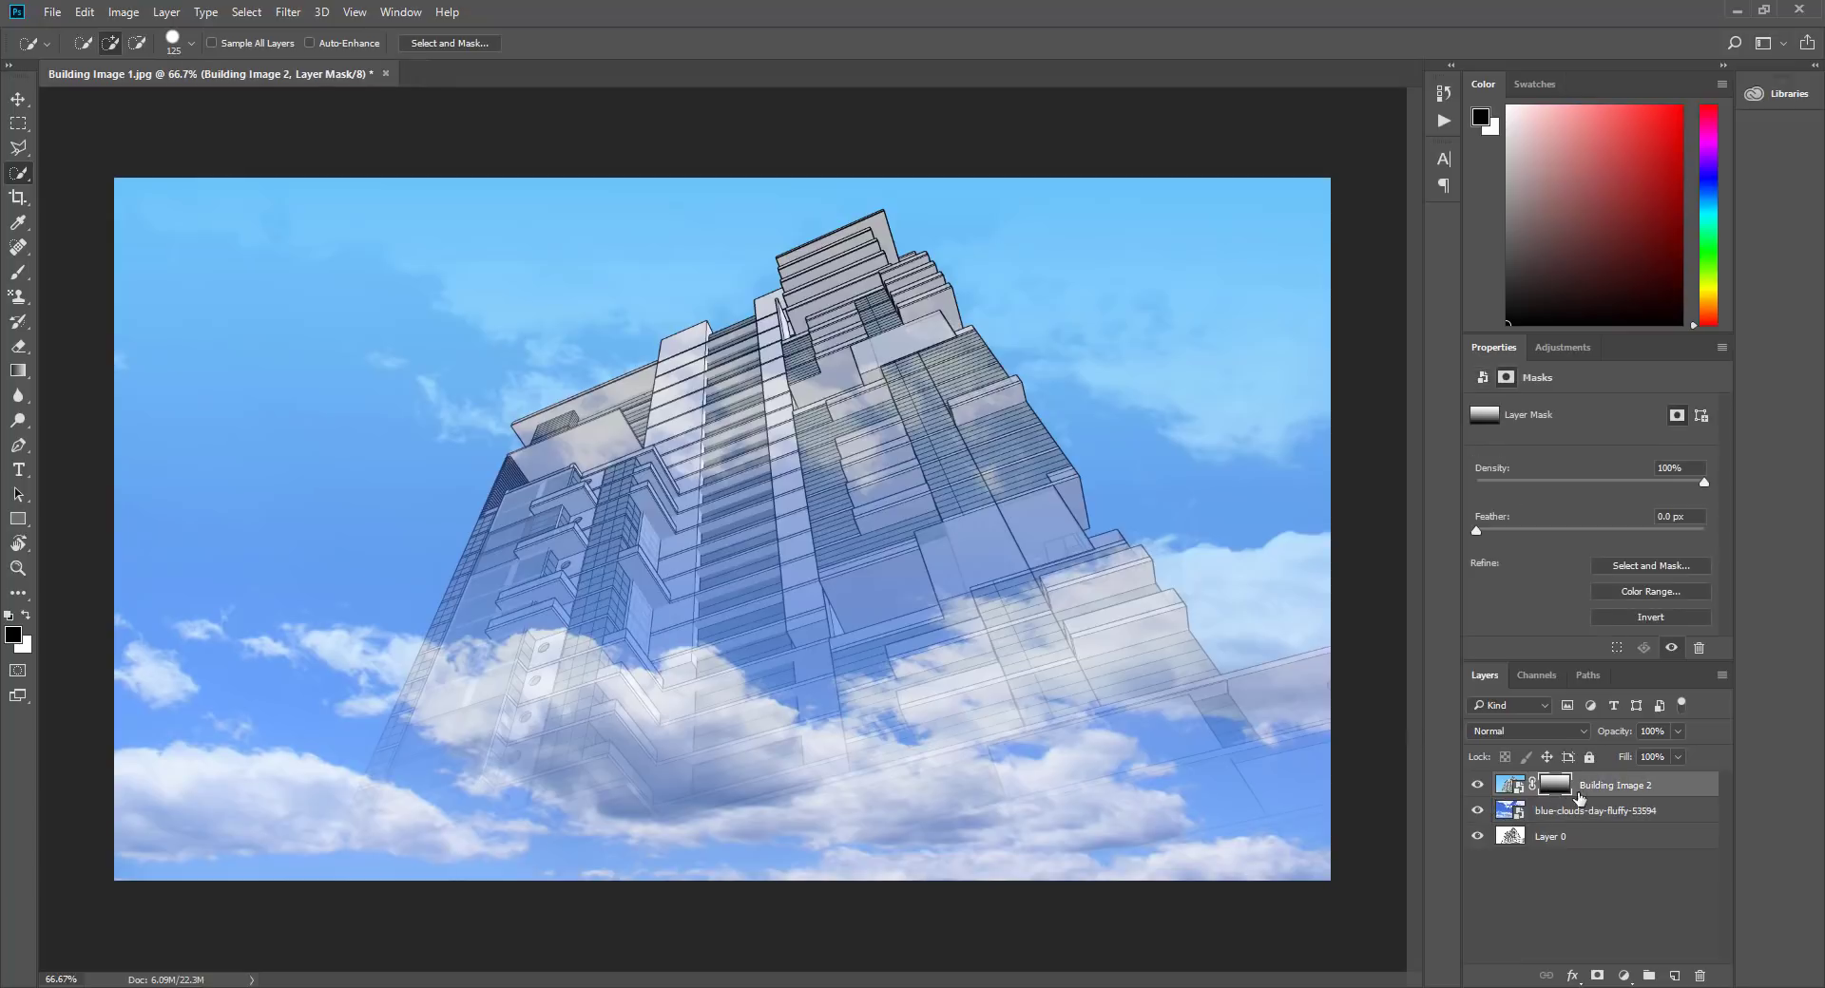
left_click_drag(1556, 789, 1555, 818)
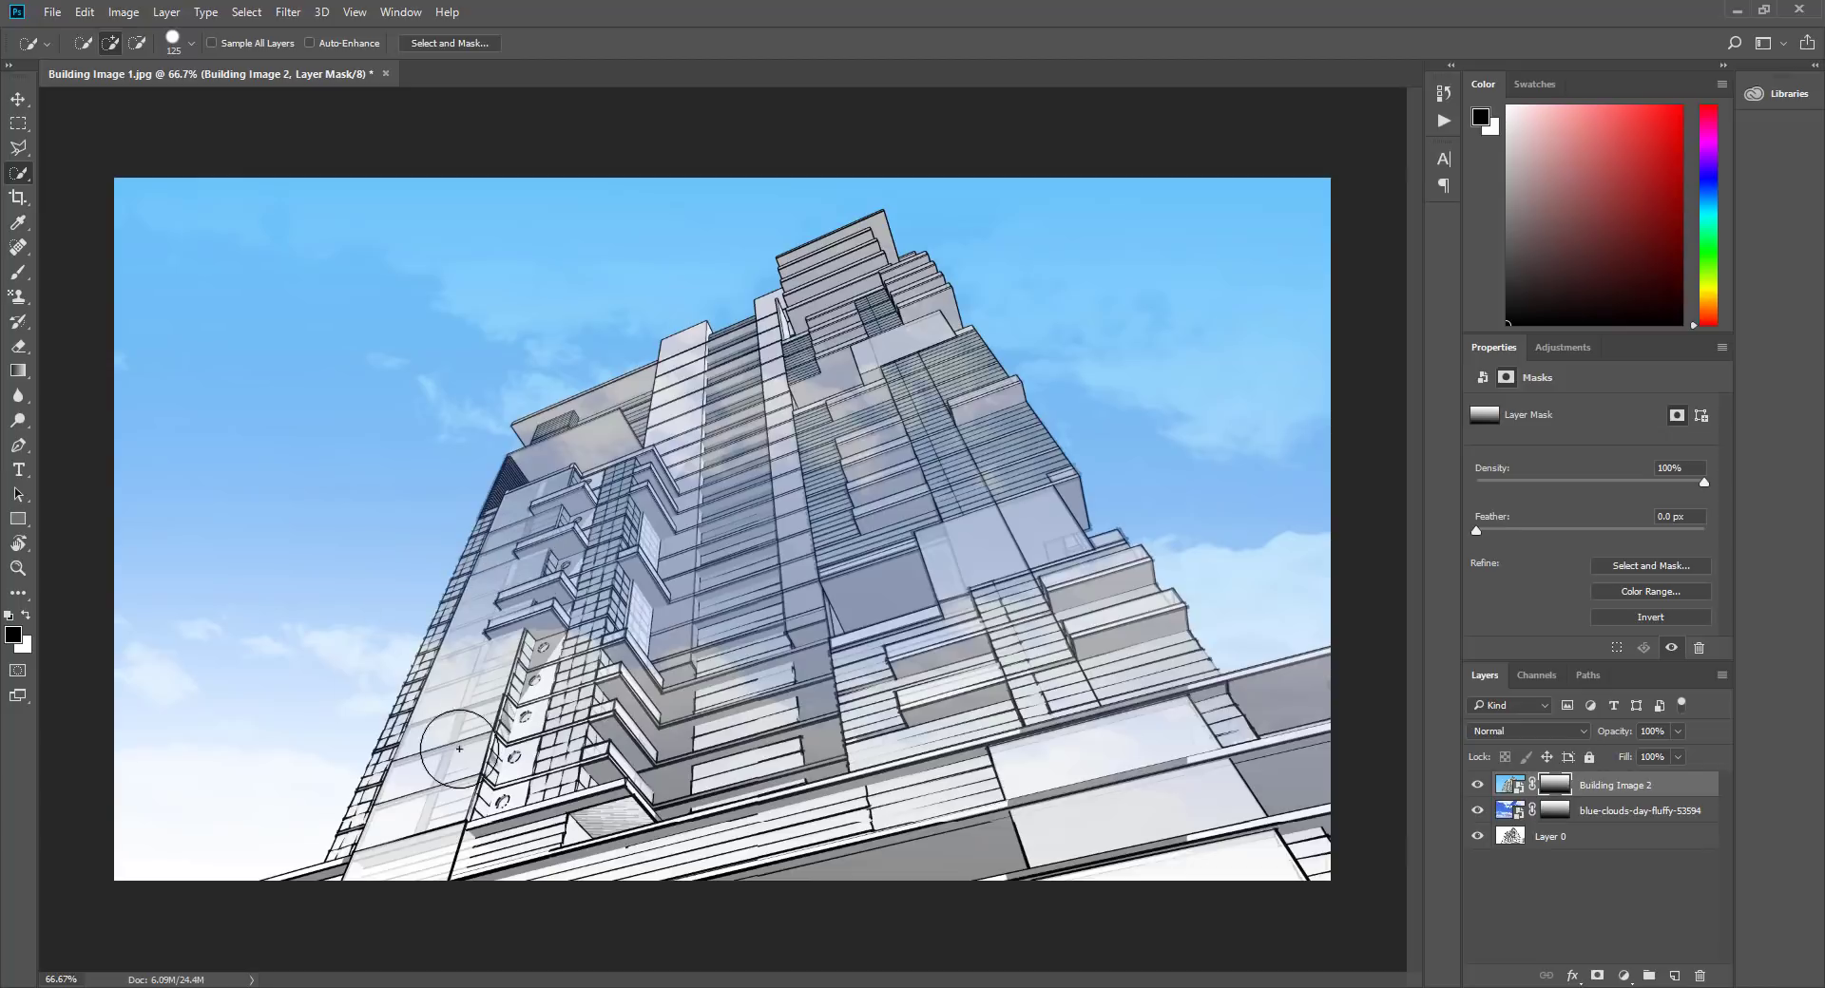
Hide Layer 0 and the clouds layer, and disable Building Image 2's layer mask
left_click(1477, 836)
left_click(1477, 811)
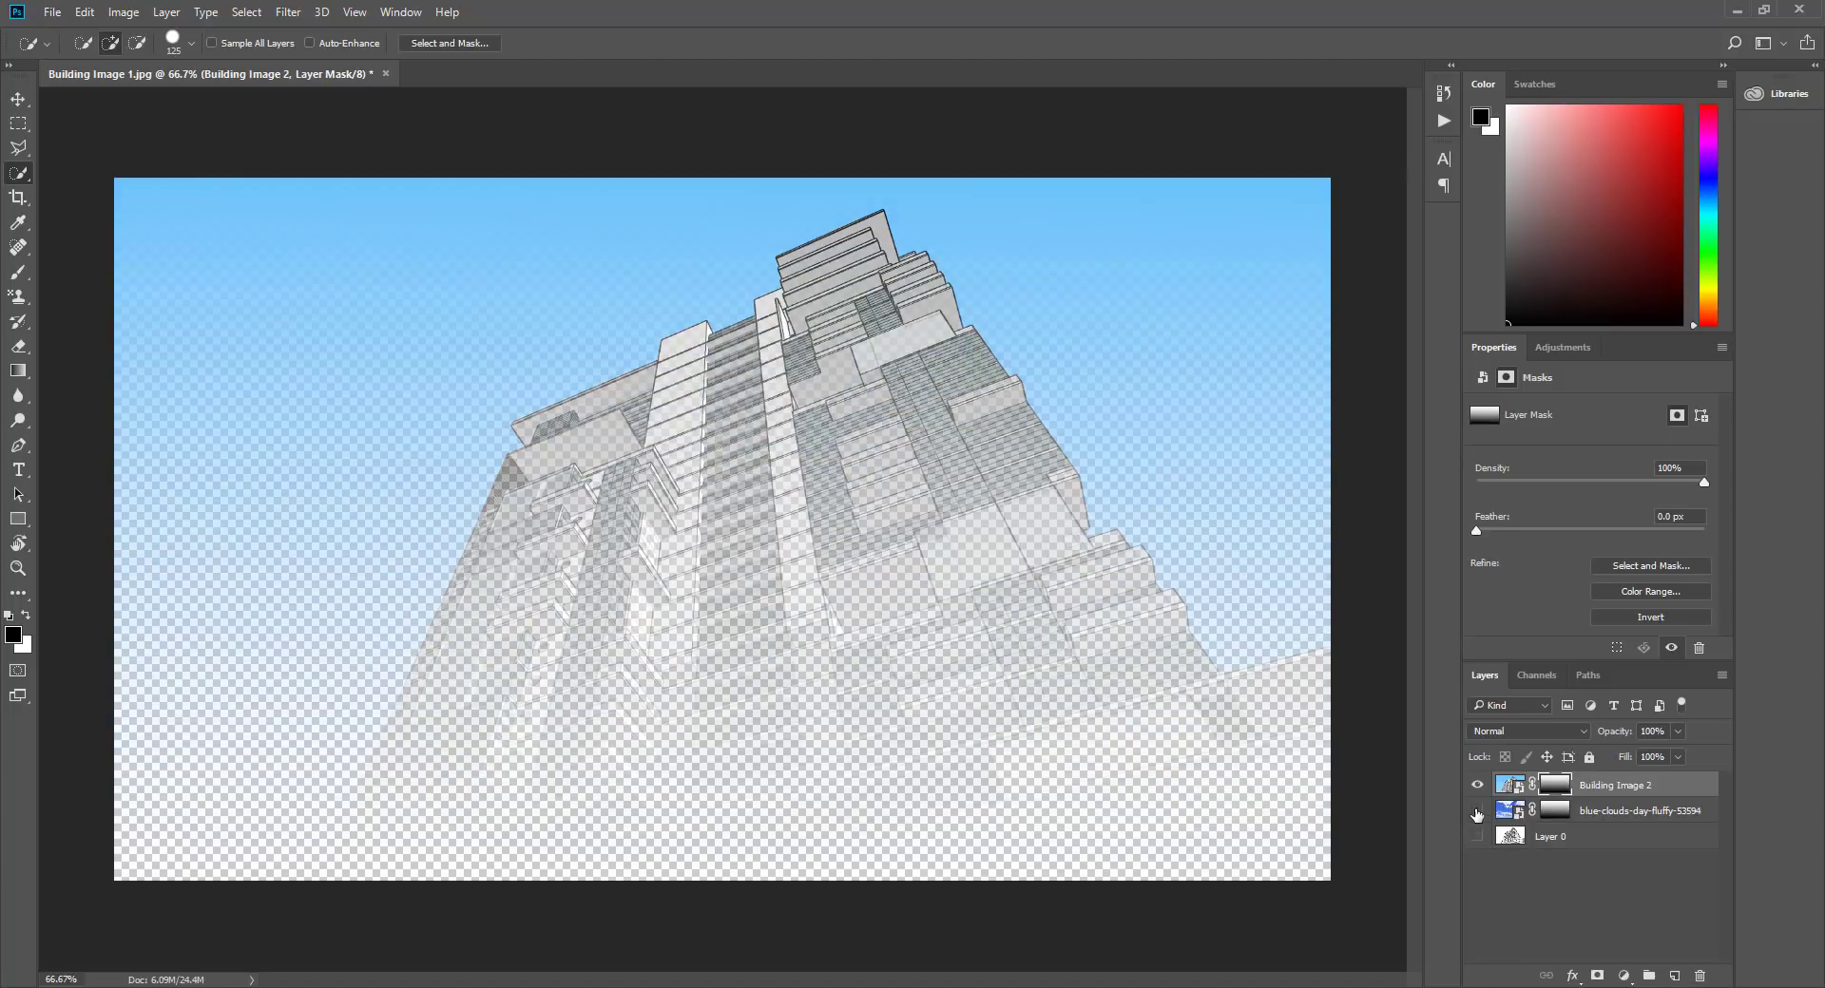
left_click(1556, 789, "shift")
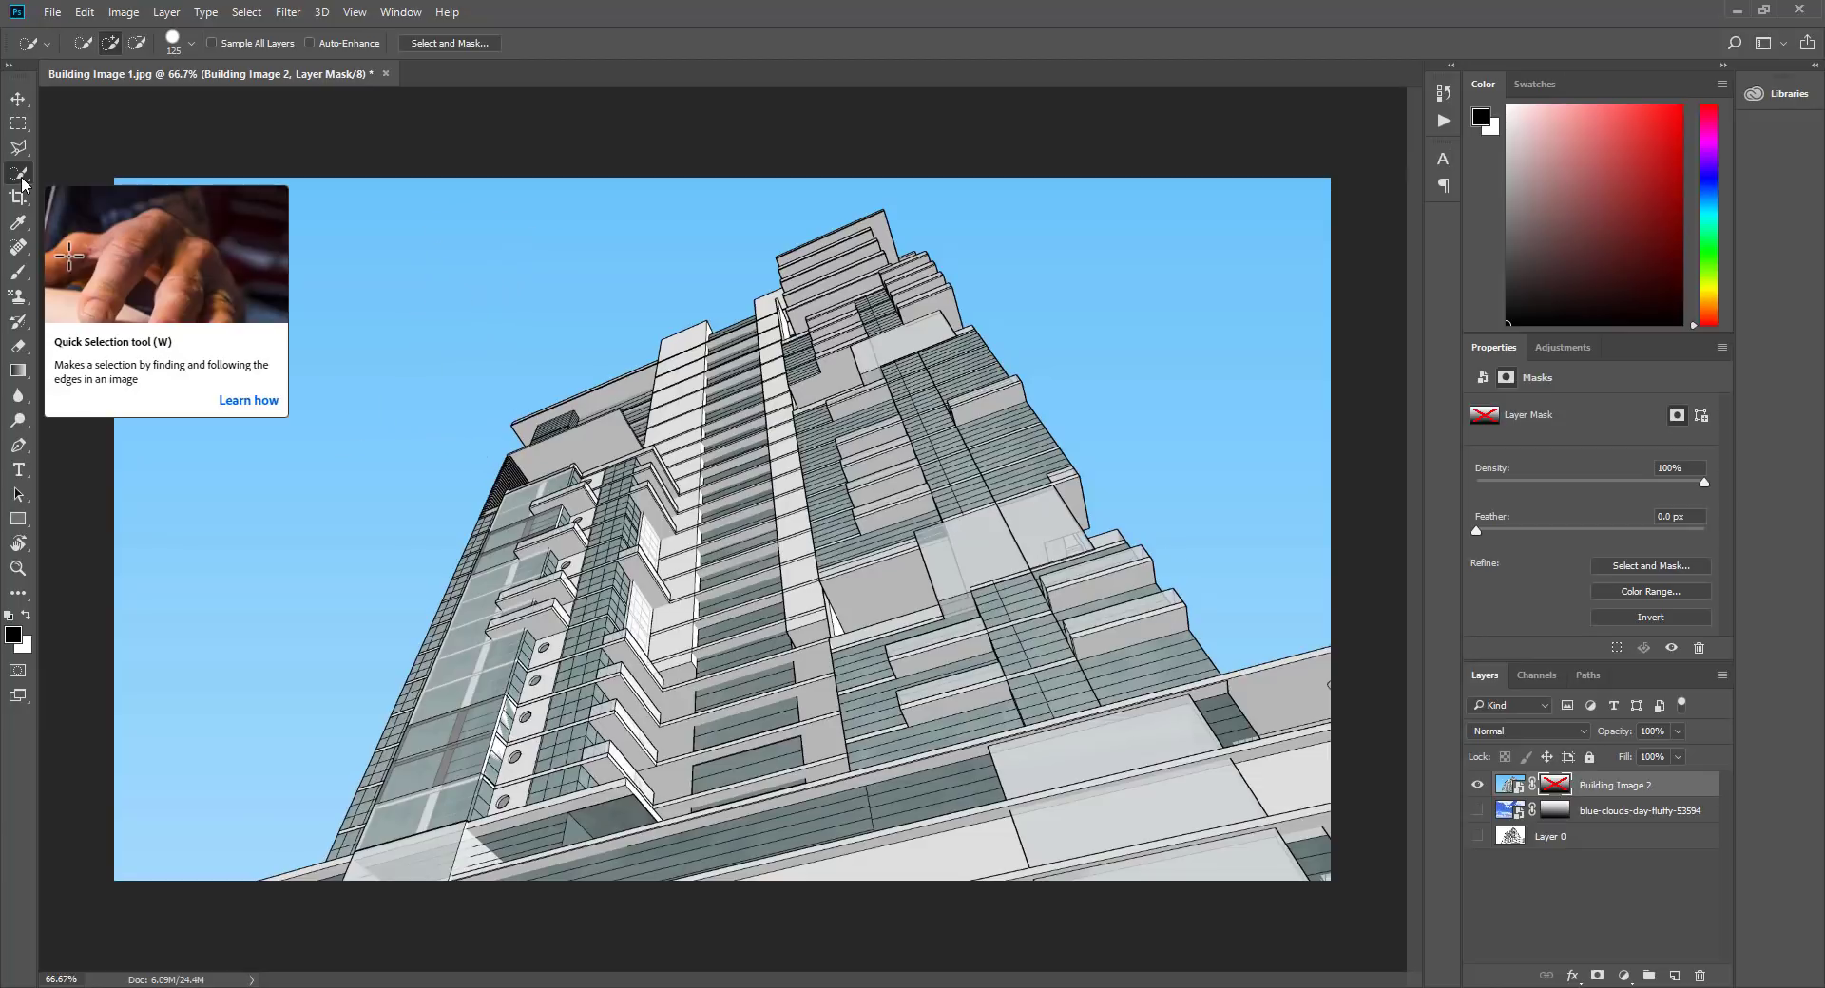
Select the entire sky around the tower on Building Image 2 with the Quick Selection tool at brush size 45
key("bracketleft")
key("bracketleft")
key("bracketleft")
key("bracketleft")
key("bracketleft")
key("bracketleft")
key("bracketleft")
key("bracketleft")
mouse_move(472, 431)
left_mouse_down()
mouse_move(342, 737)
mouse_move(358, 476)
mouse_move(508, 288)
mouse_move(668, 232)
mouse_move(937, 212)
mouse_move(929, 200)
mouse_move(969, 225)
mouse_move(1129, 396)
mouse_move(1230, 599)
left_mouse_up()
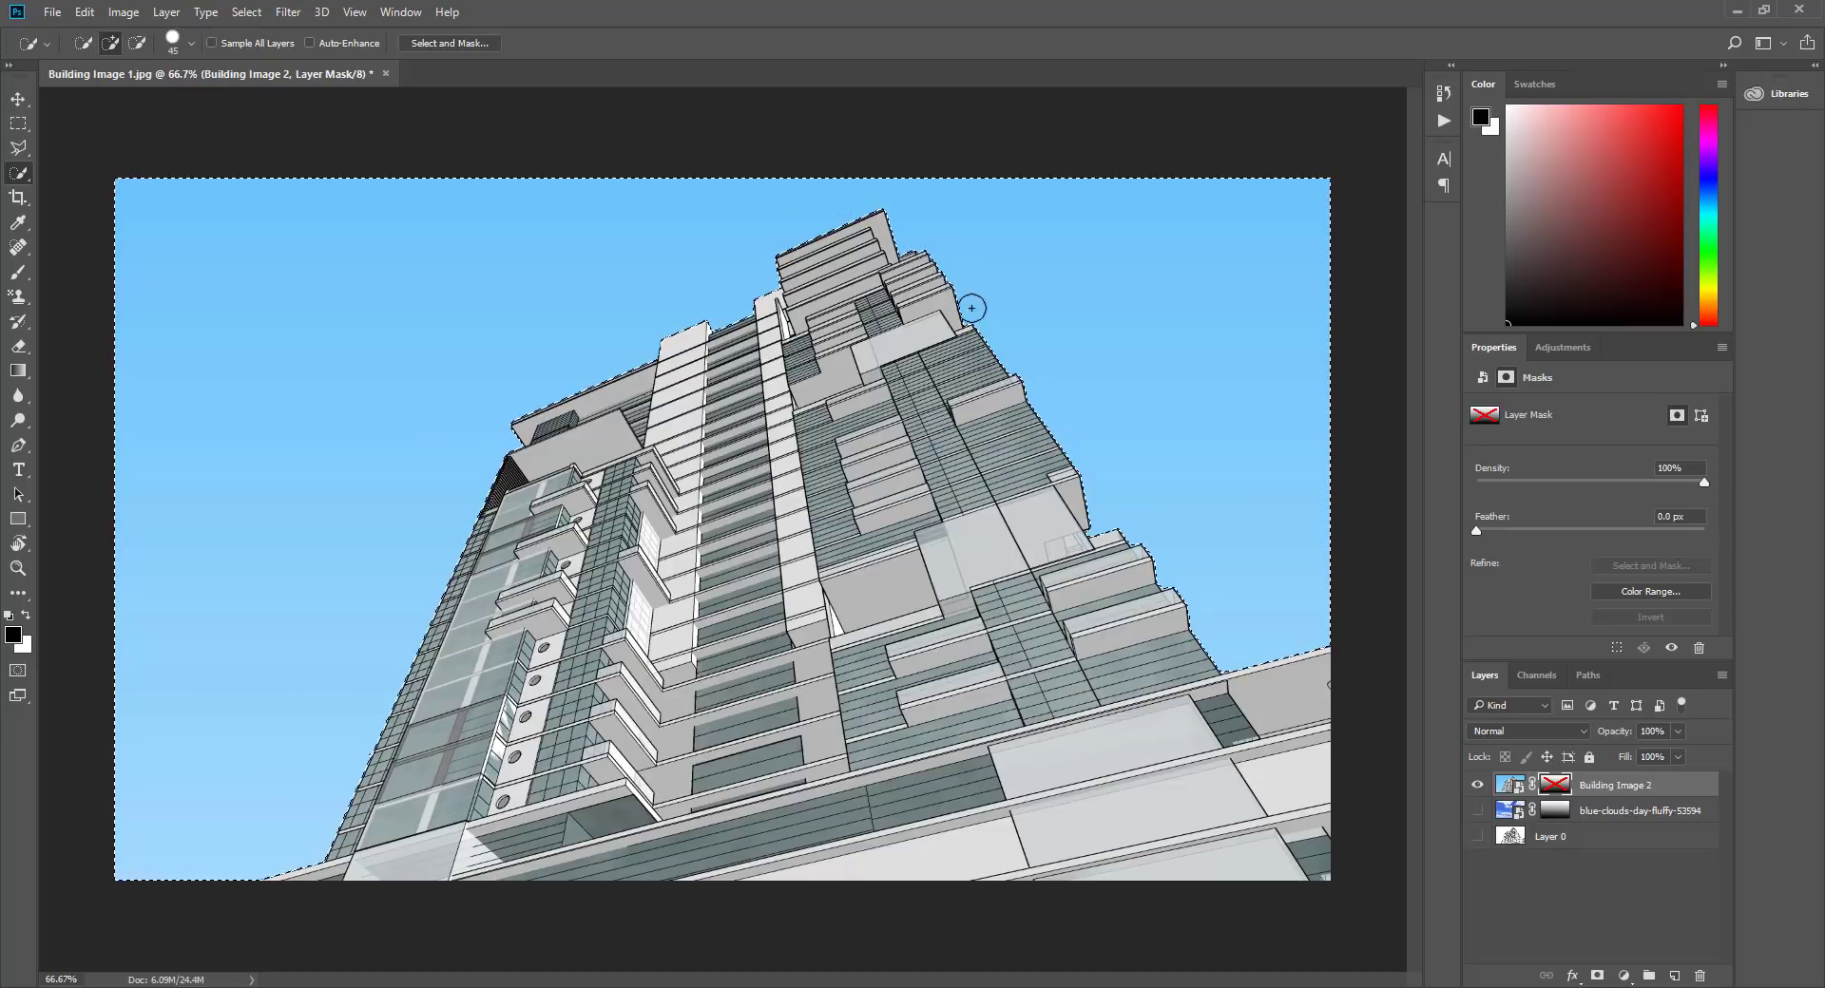
scroll(1218, 542, "up", 5)
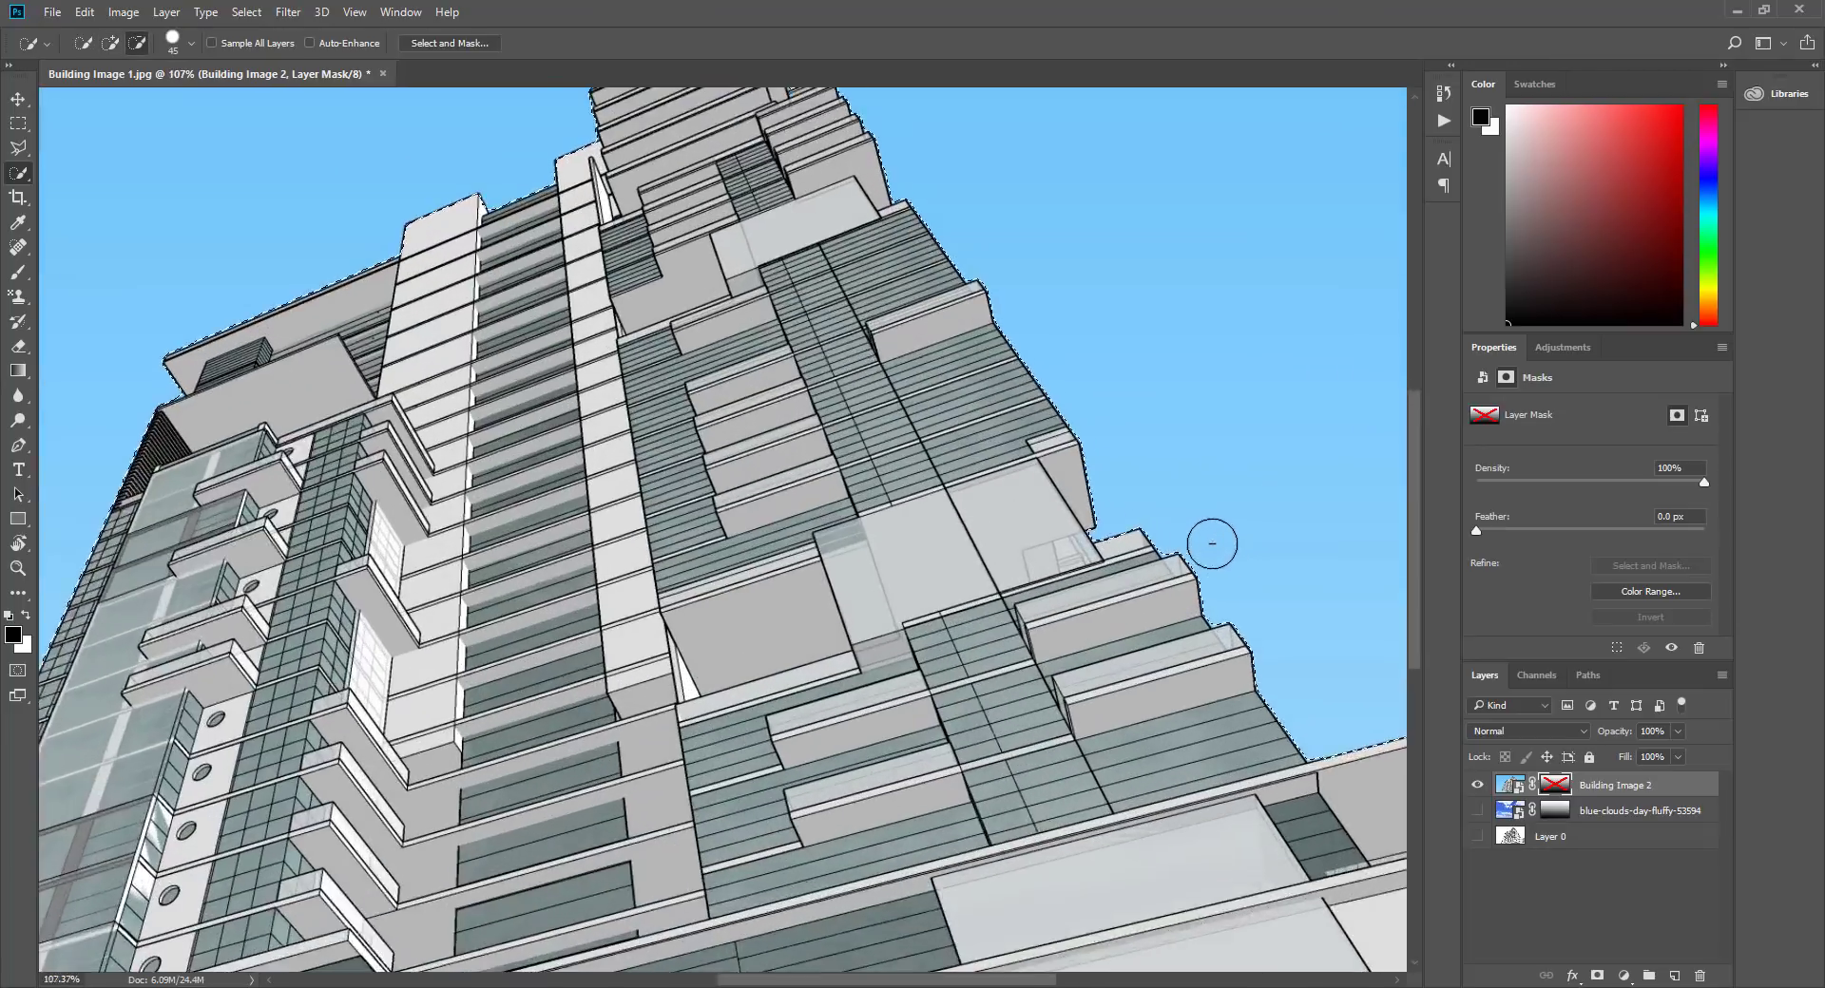
scroll(1227, 624, "down", 7)
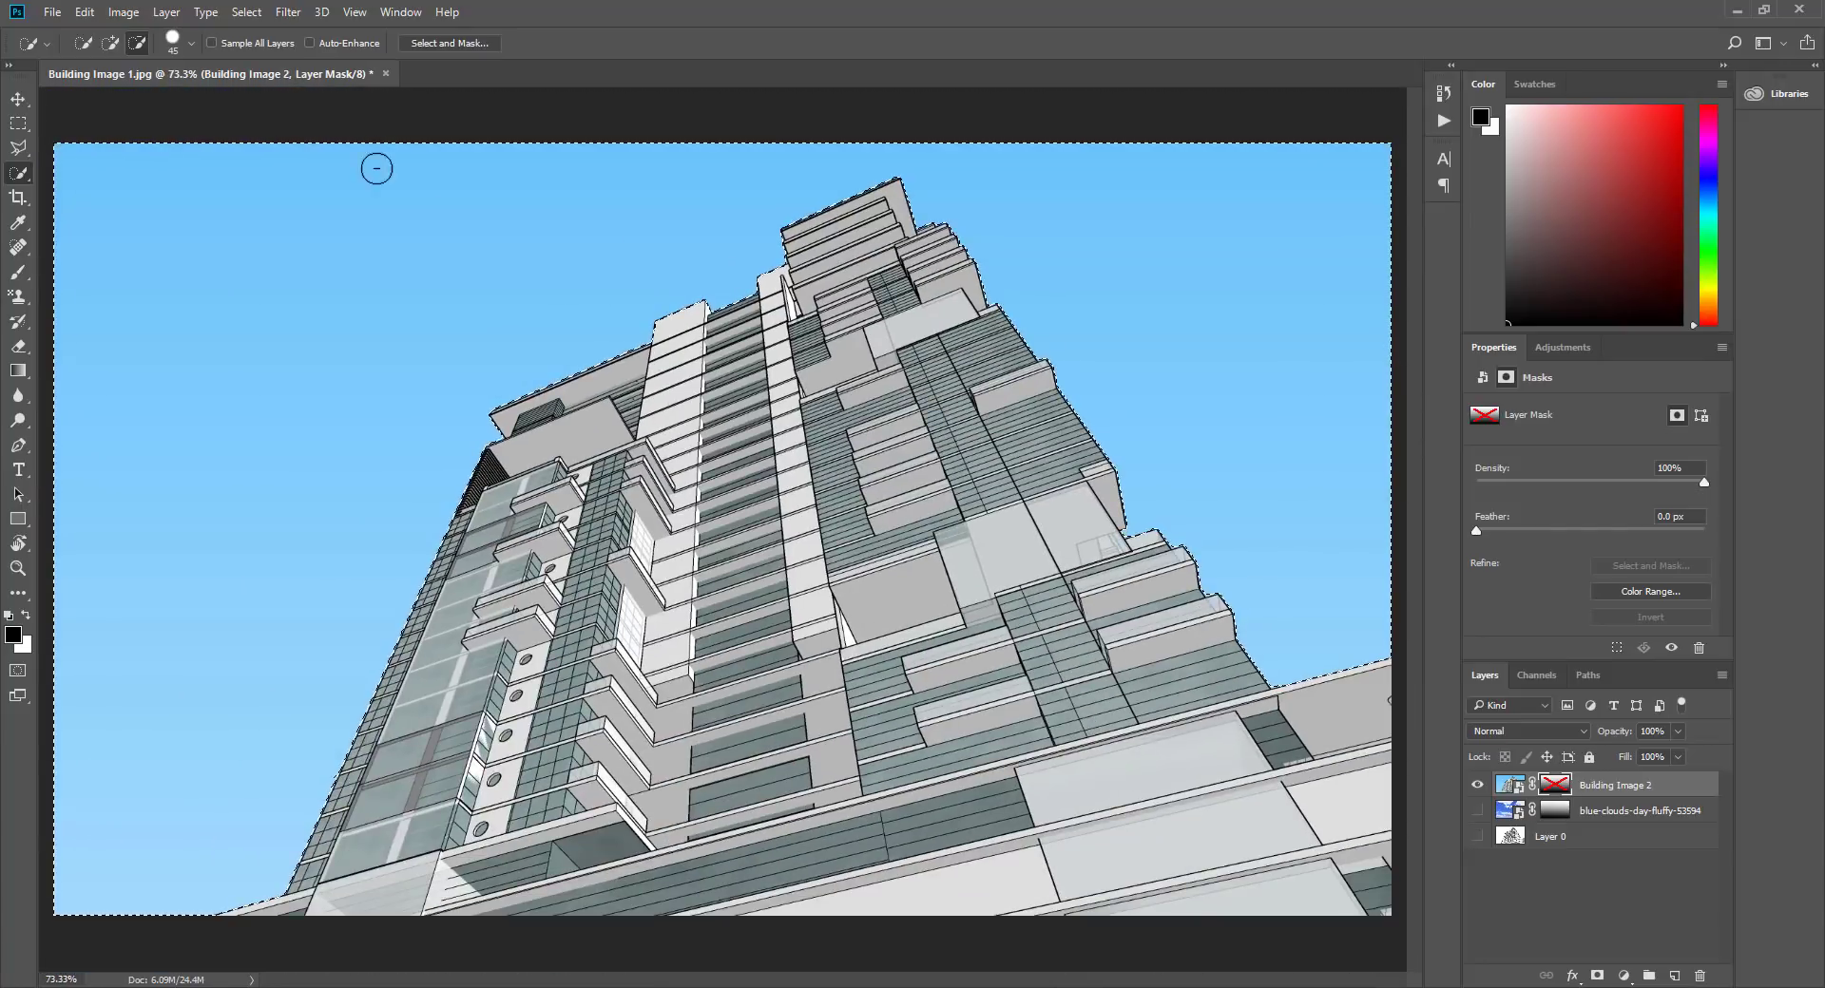
Open Select and Mask for the sky selection and refine its edge along the tower's upper roofline with the Refine Edge Brush
left_click(449, 43)
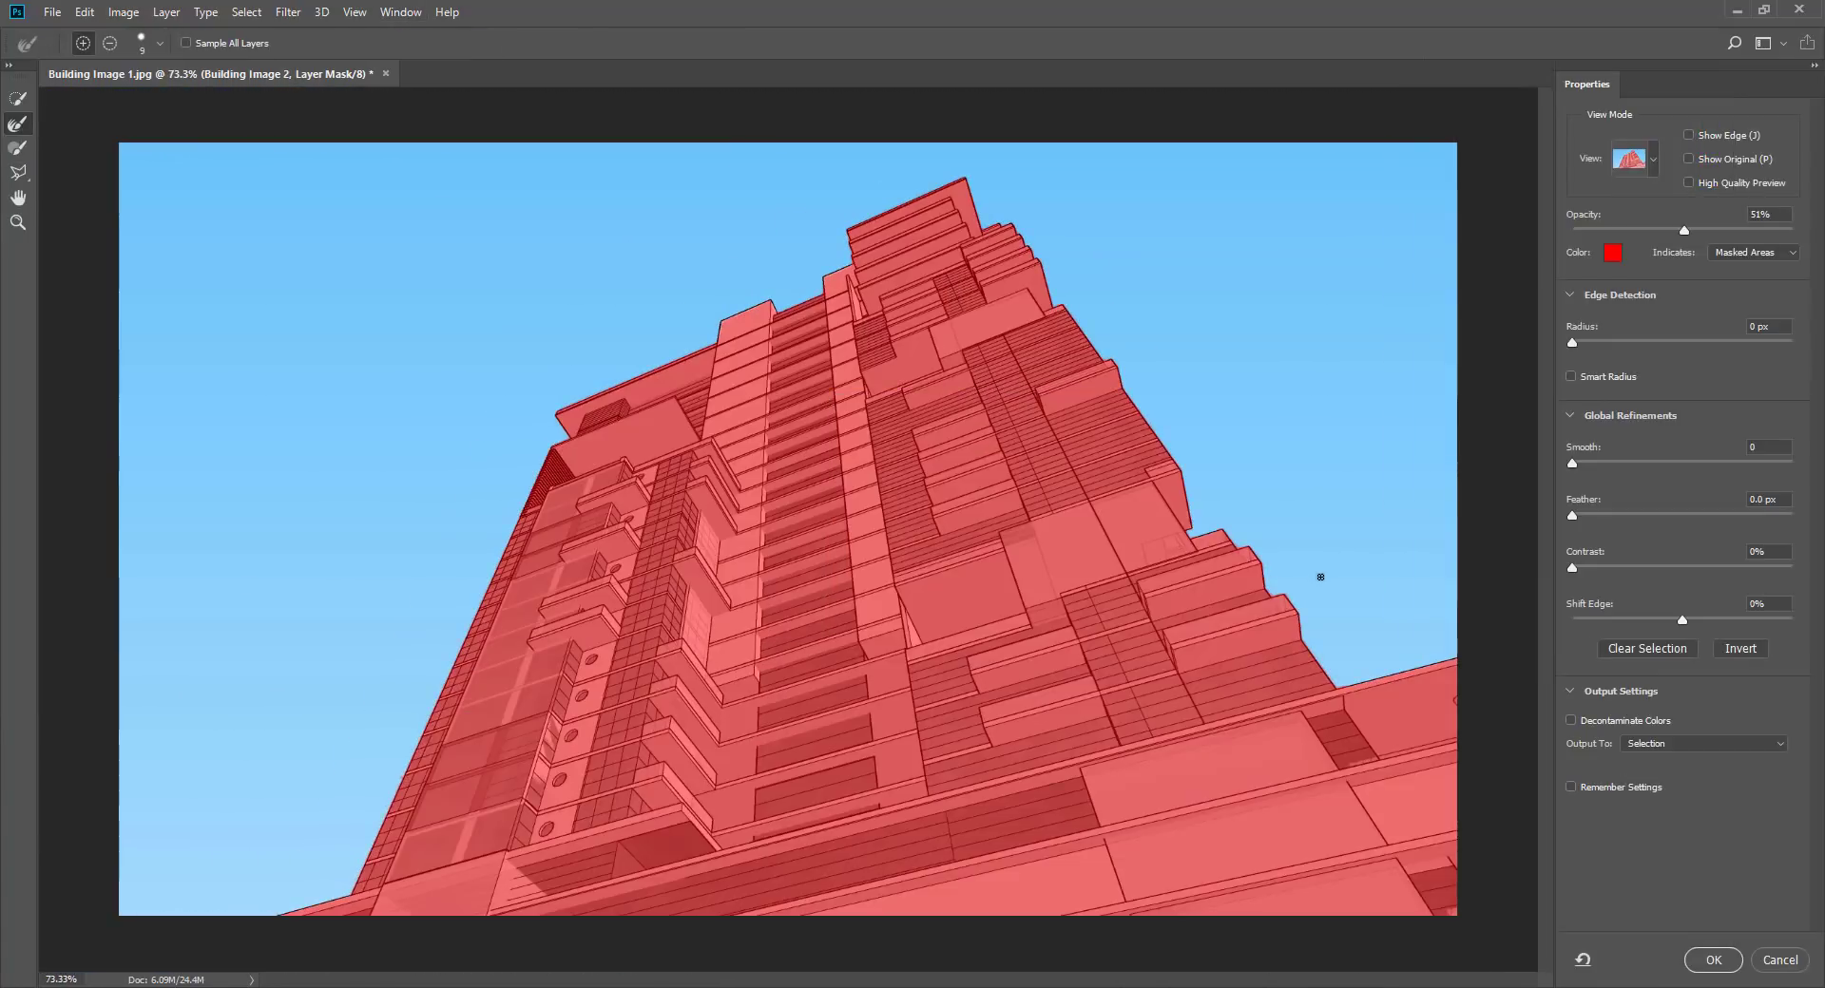
scroll(1320, 577, "up", 6)
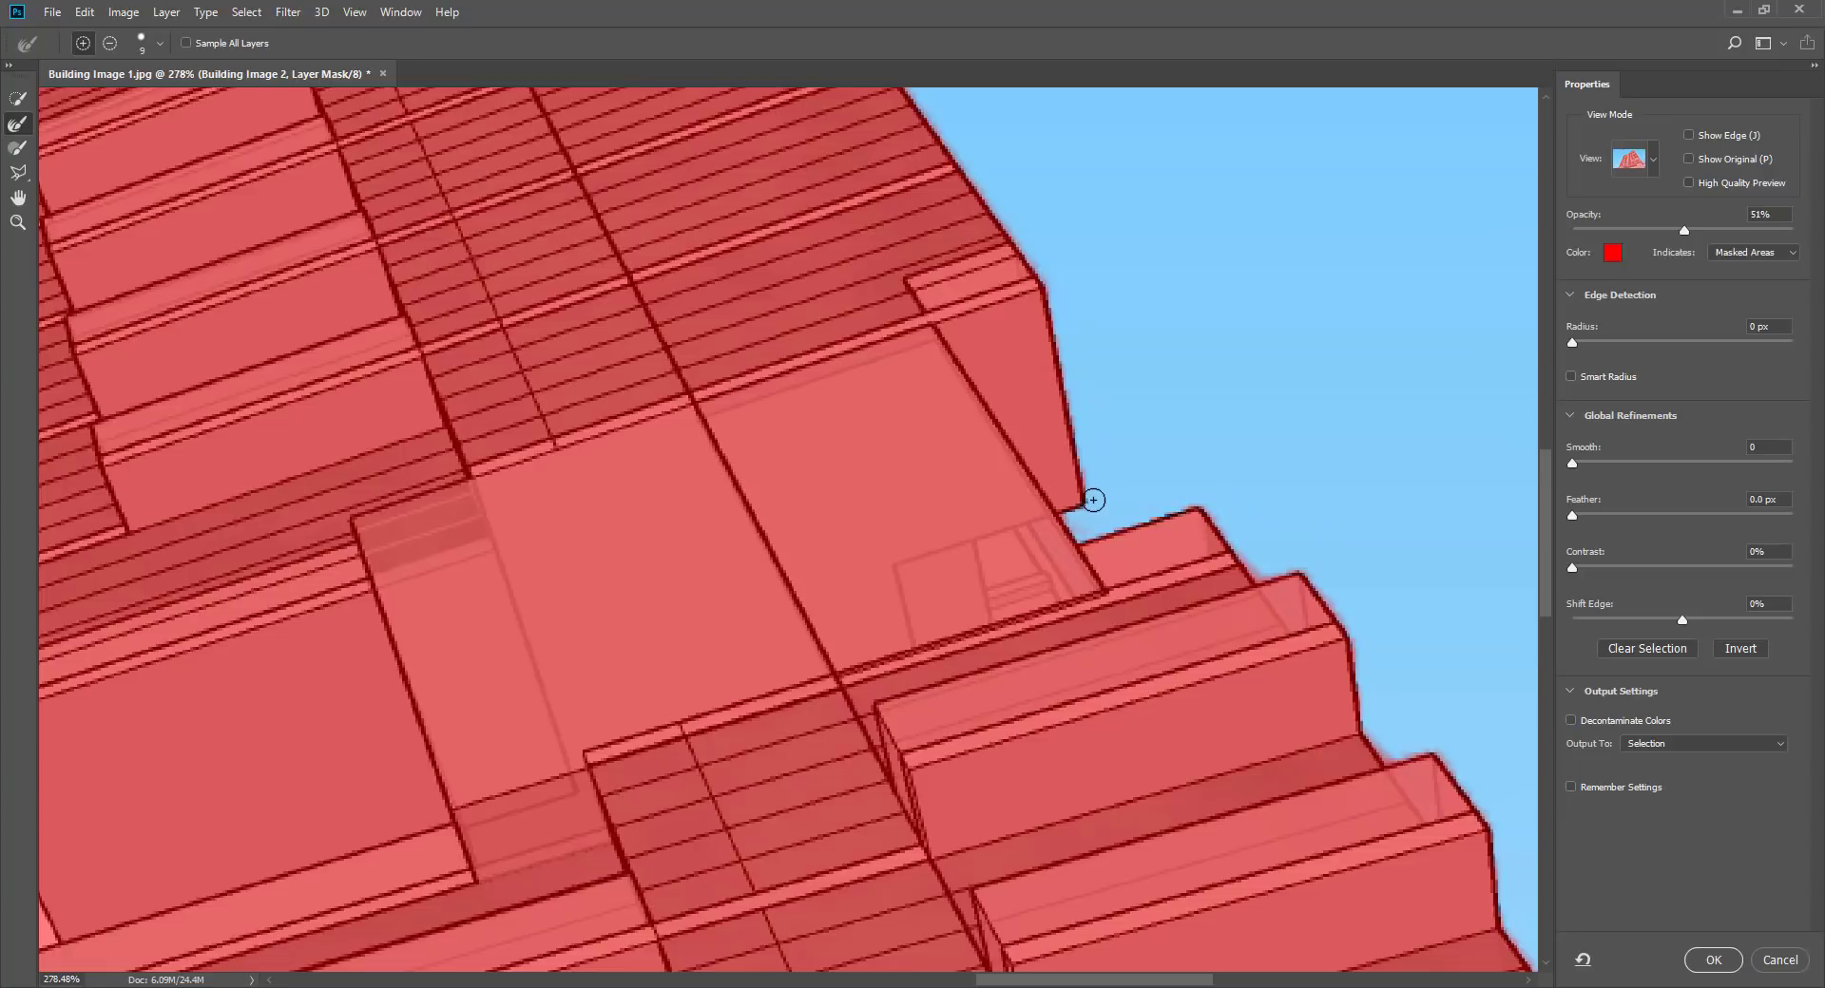
scroll(1053, 367, "down", 4)
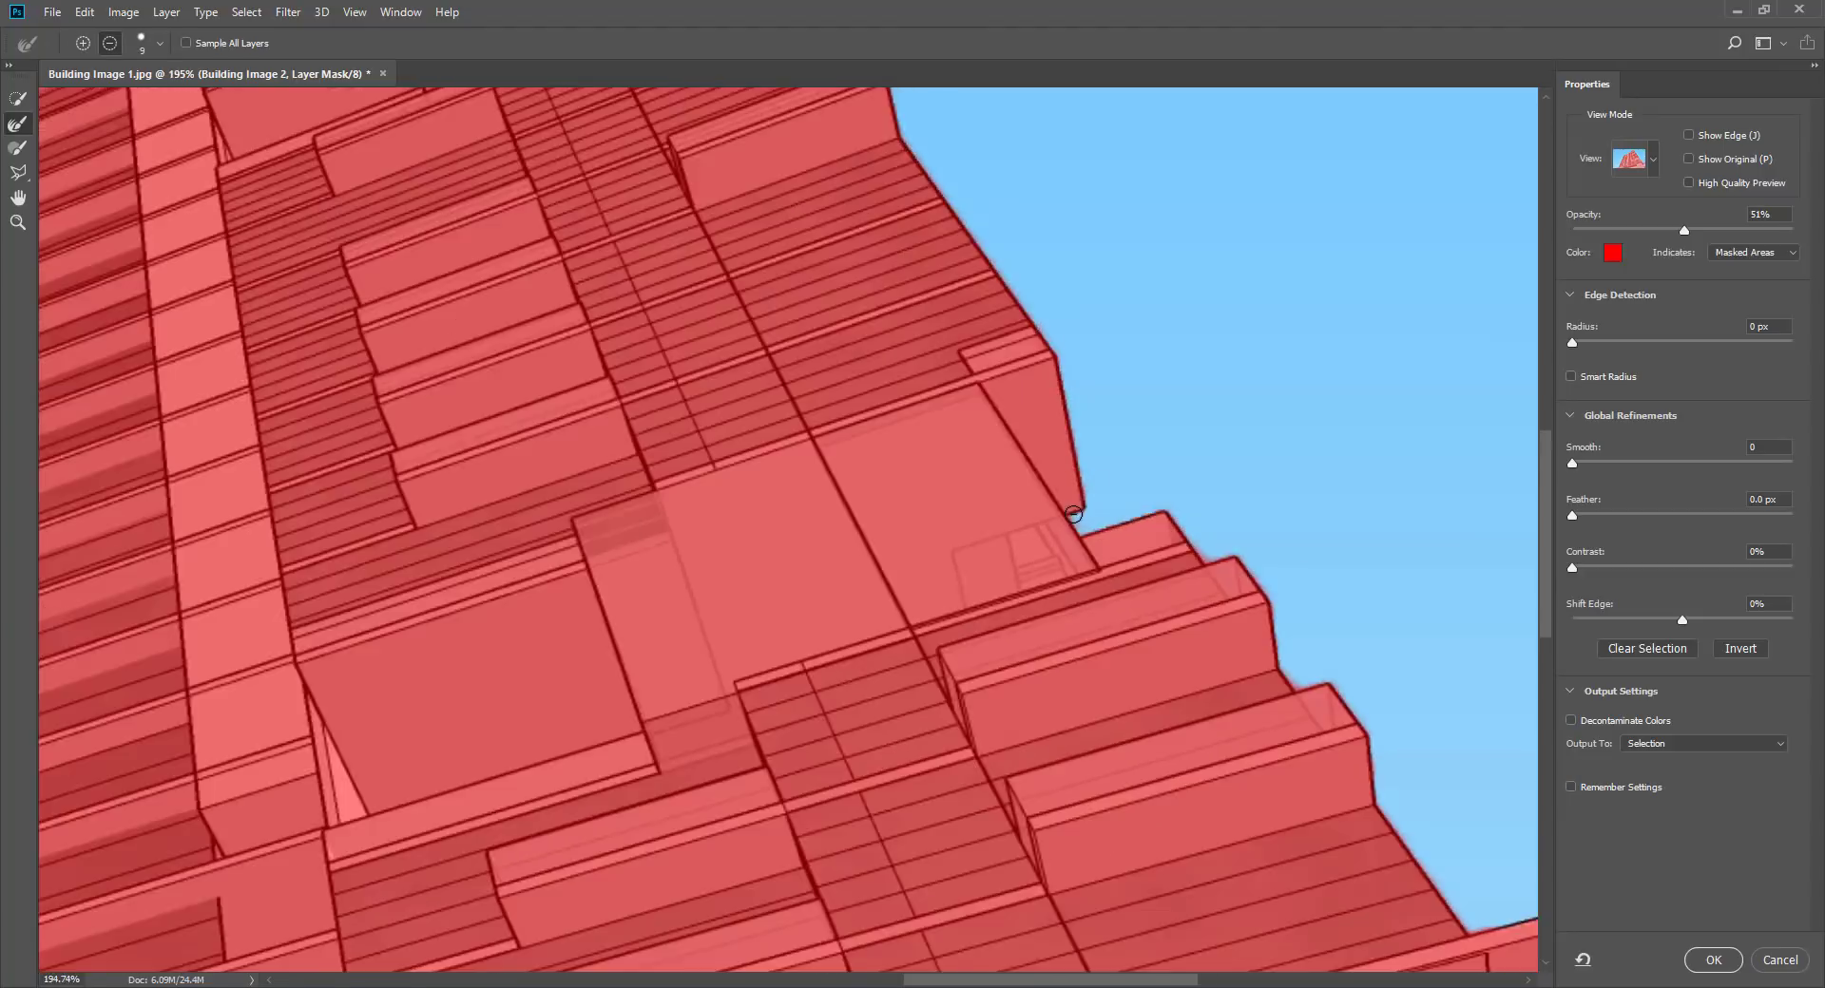
scroll(1153, 654, "up", 5)
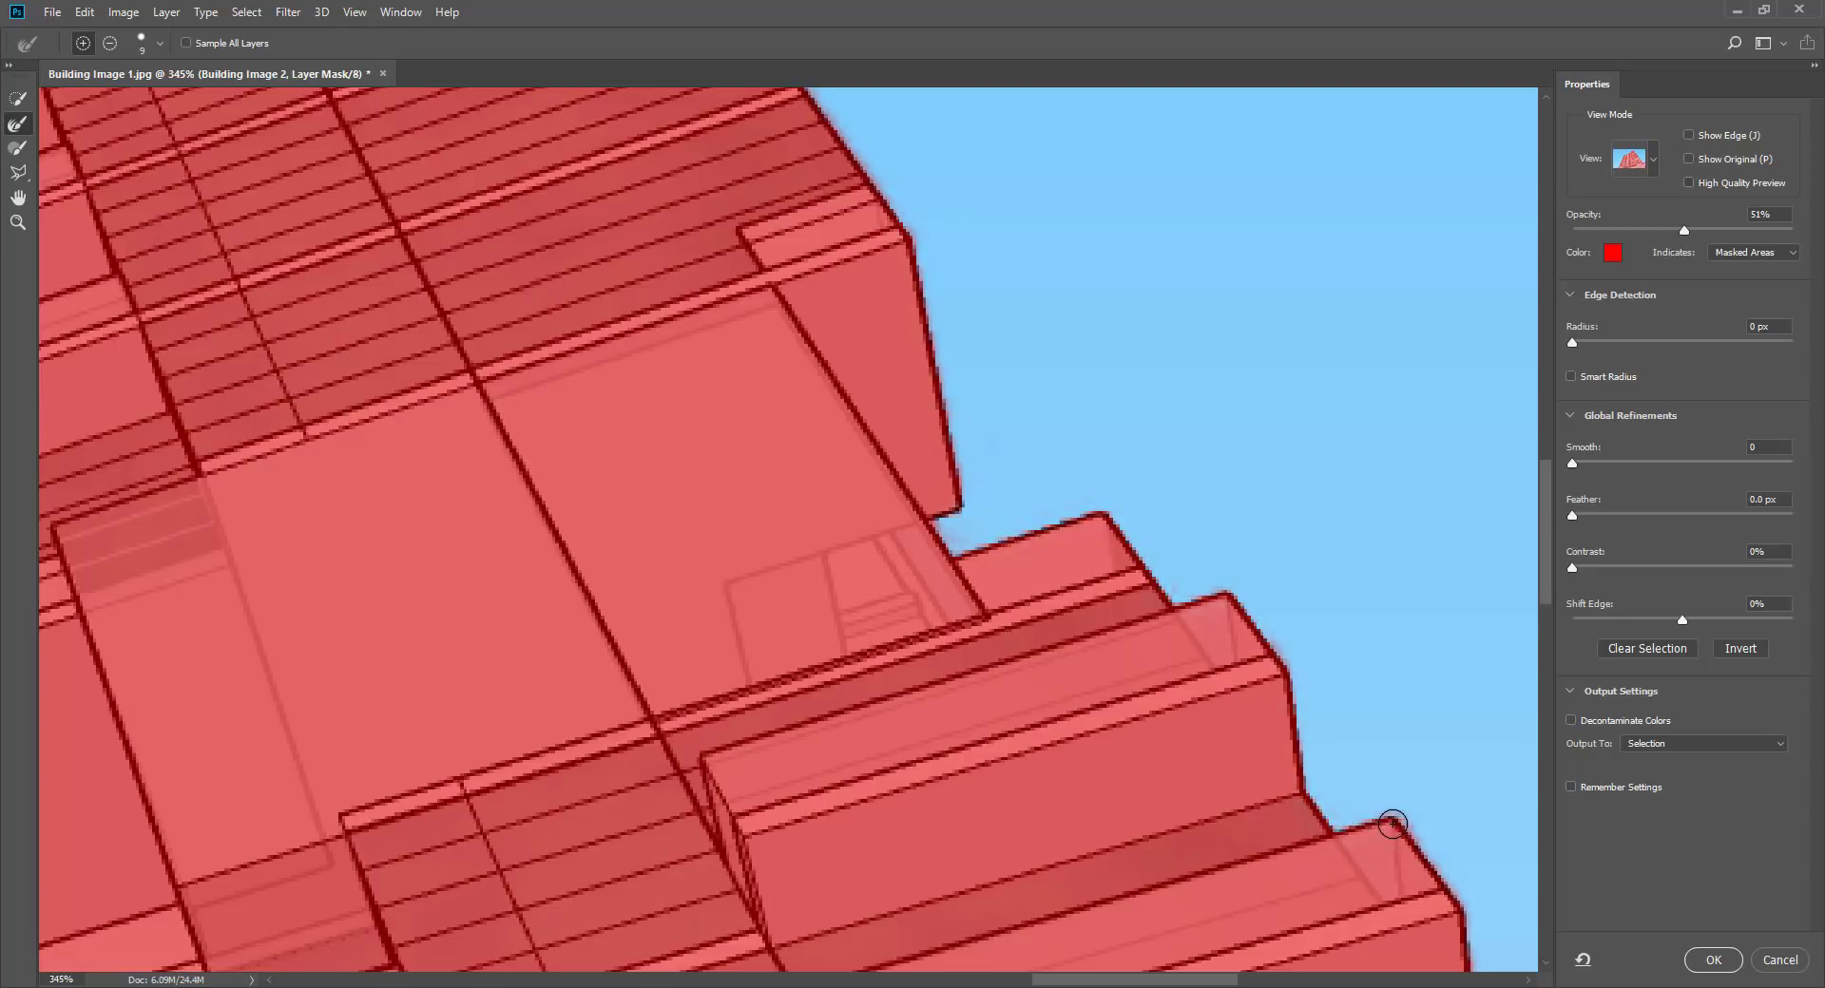
scroll(1349, 775, "down", 2)
scroll(1349, 775, "down", 10)
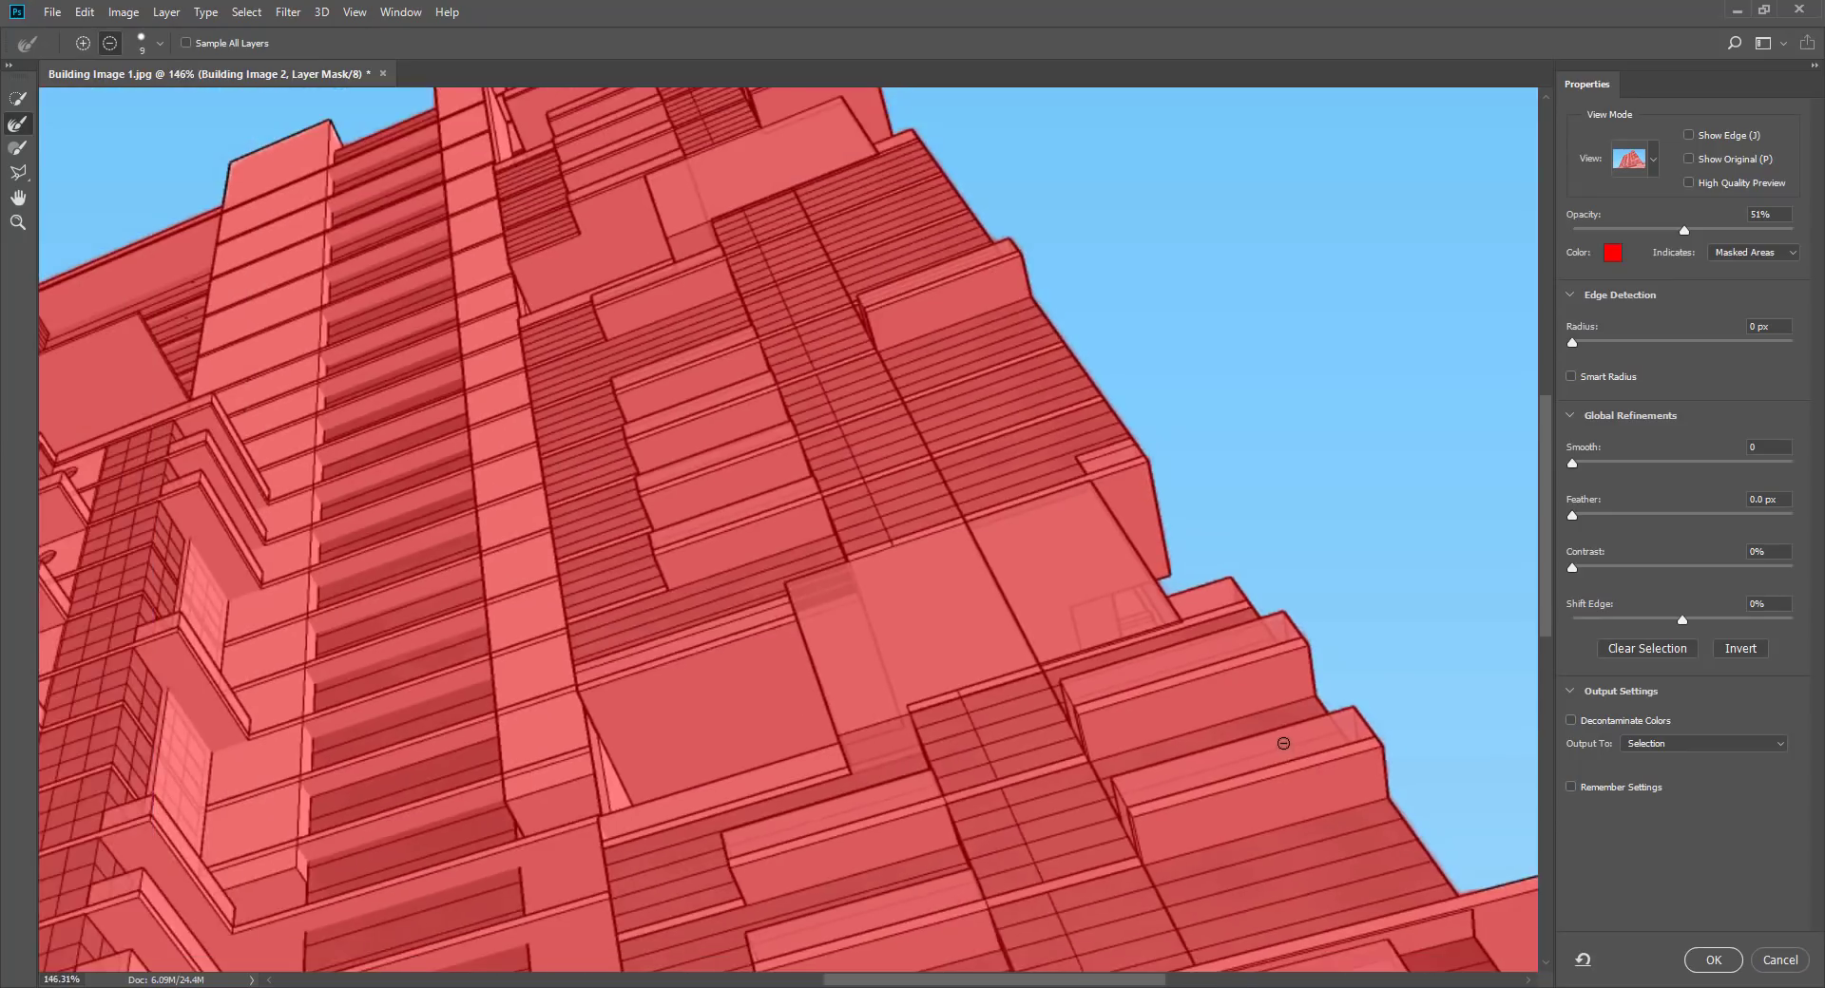
key("alt")
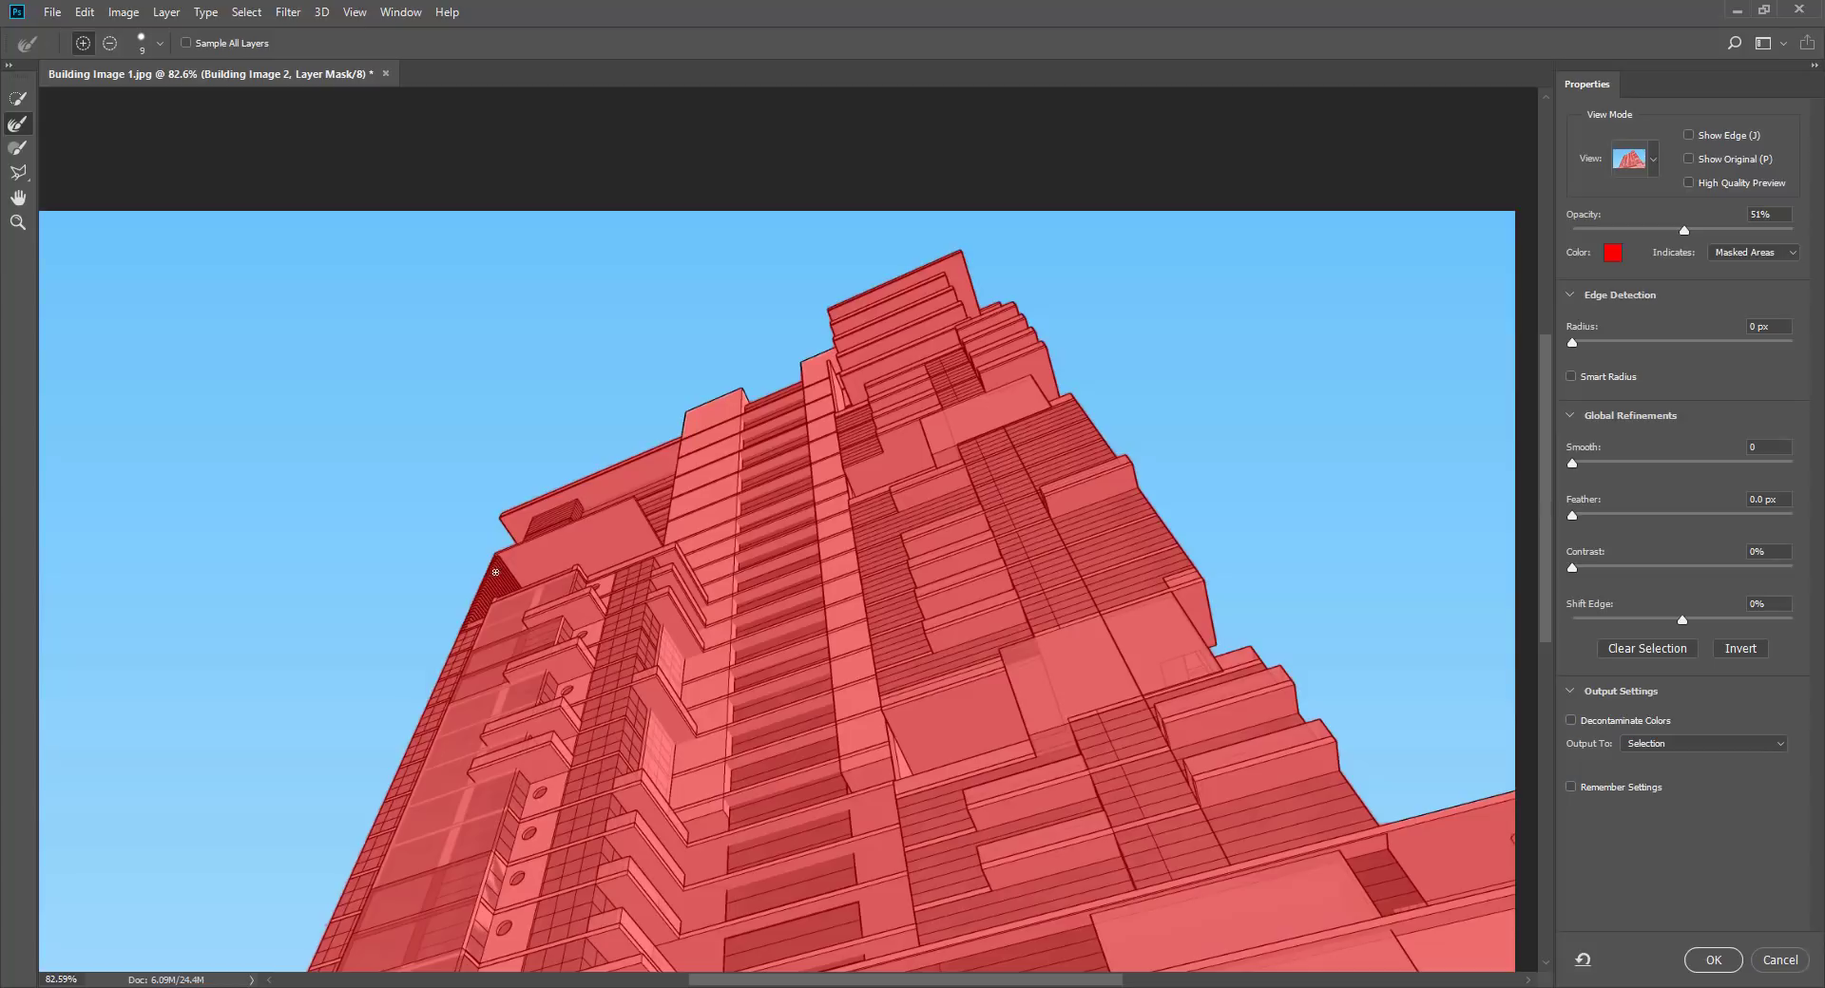
scroll(684, 423, "up", 10)
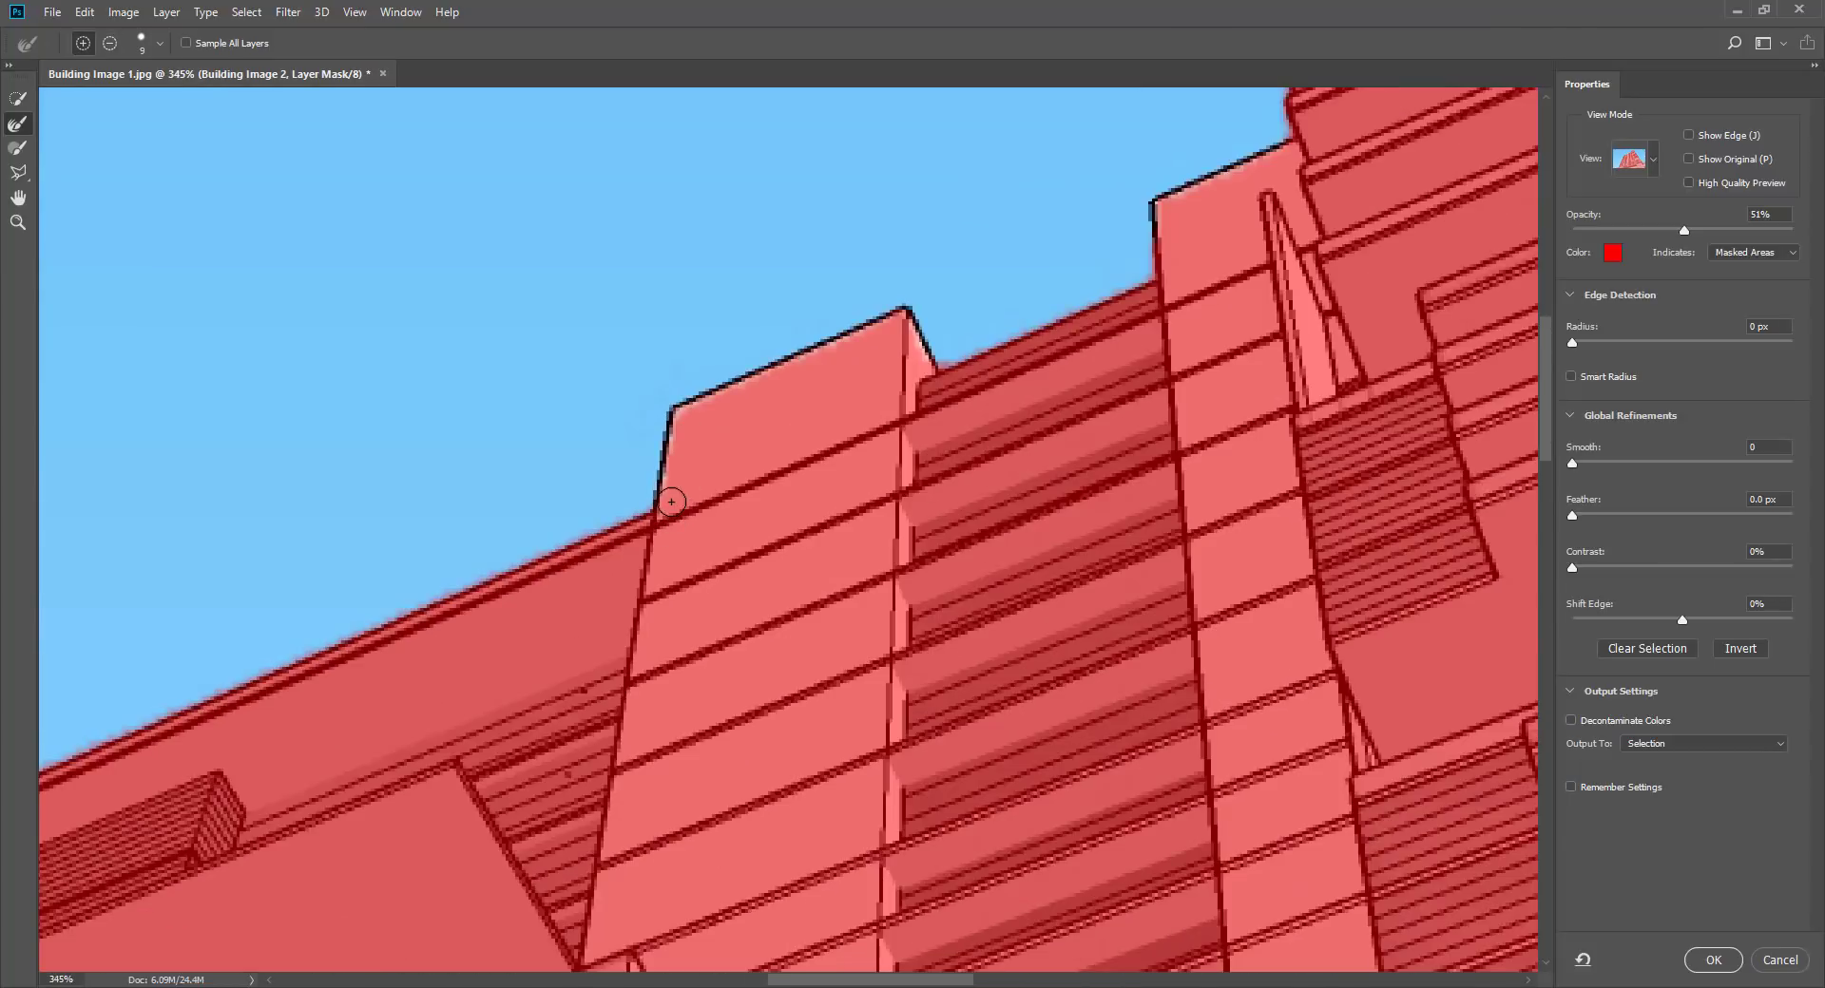
mouse_move(671, 502)
left_mouse_down()
mouse_move(672, 412)
mouse_move(906, 303)
mouse_move(936, 372)
mouse_move(1199, 272)
mouse_move(1155, 272)
mouse_move(1156, 225)
mouse_move(1238, 145)
mouse_move(1307, 137)
mouse_move(1254, 155)
left_mouse_up()
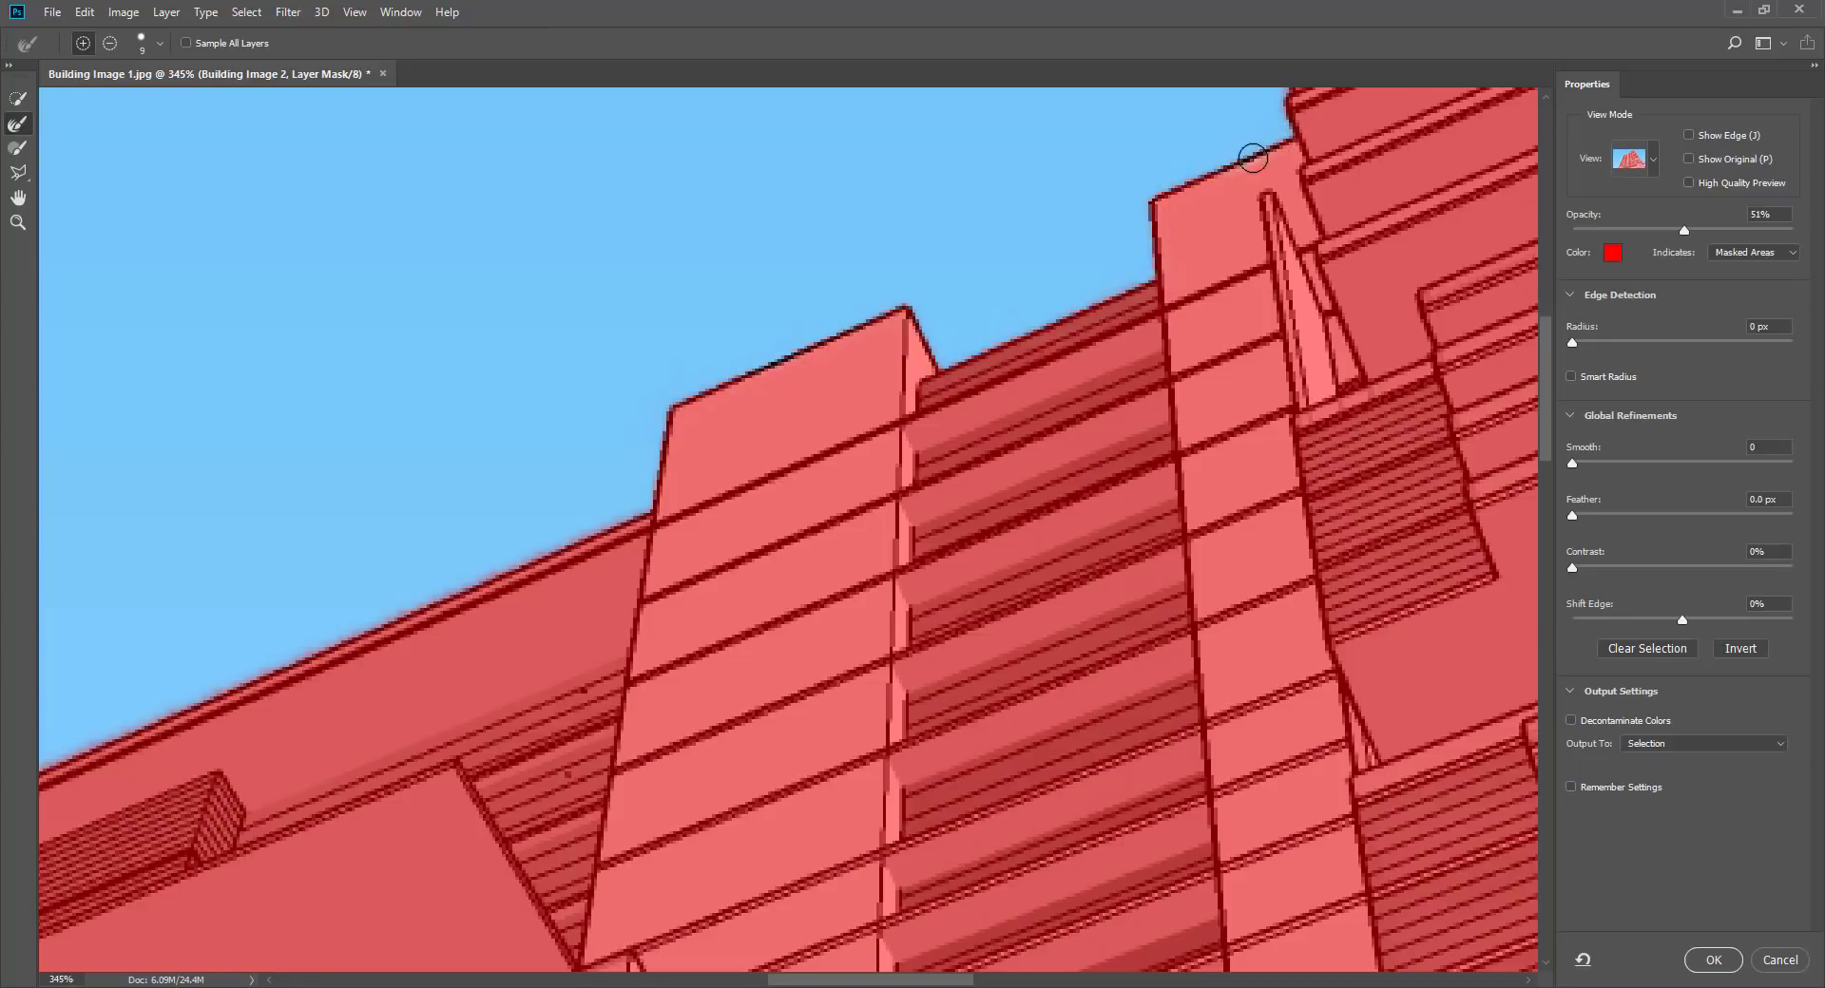
Set the sky selection's Smooth to 9 and Feather to 2.1 px in the global refinements
scroll(1256, 608, "down", 1)
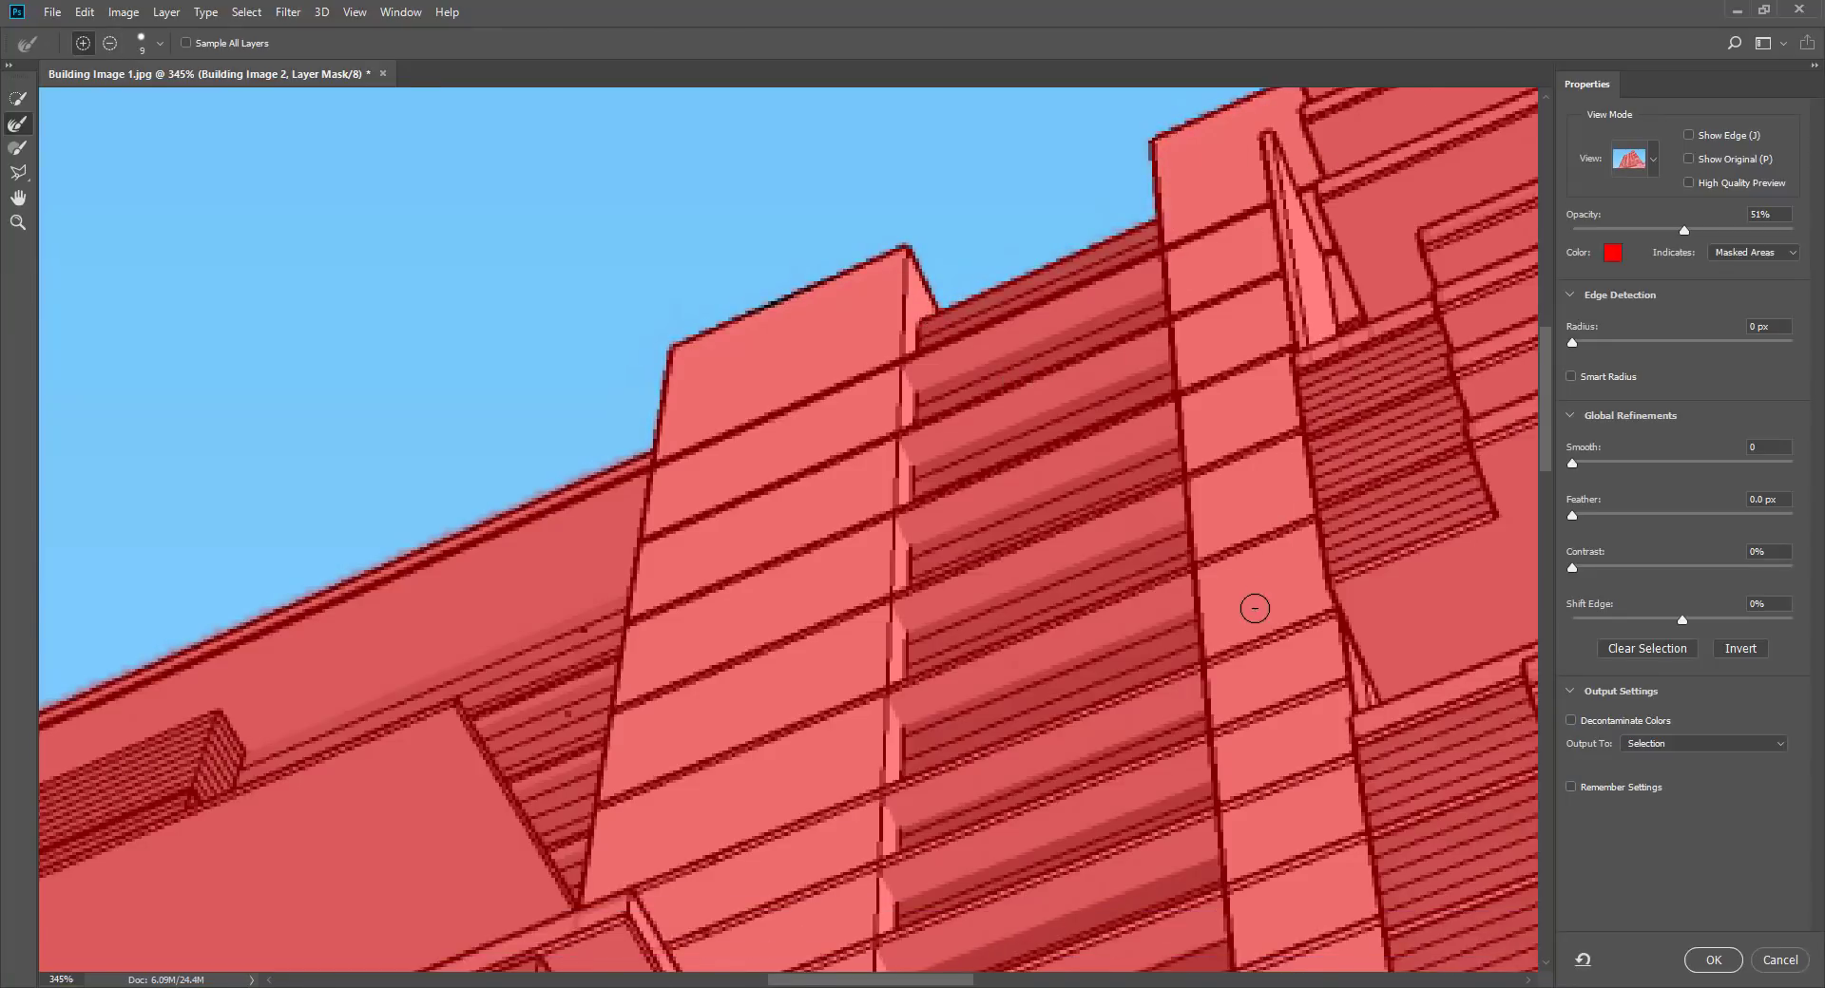
scroll(1256, 608, "down", 5)
key("alt")
scroll(1193, 613, "down", 3)
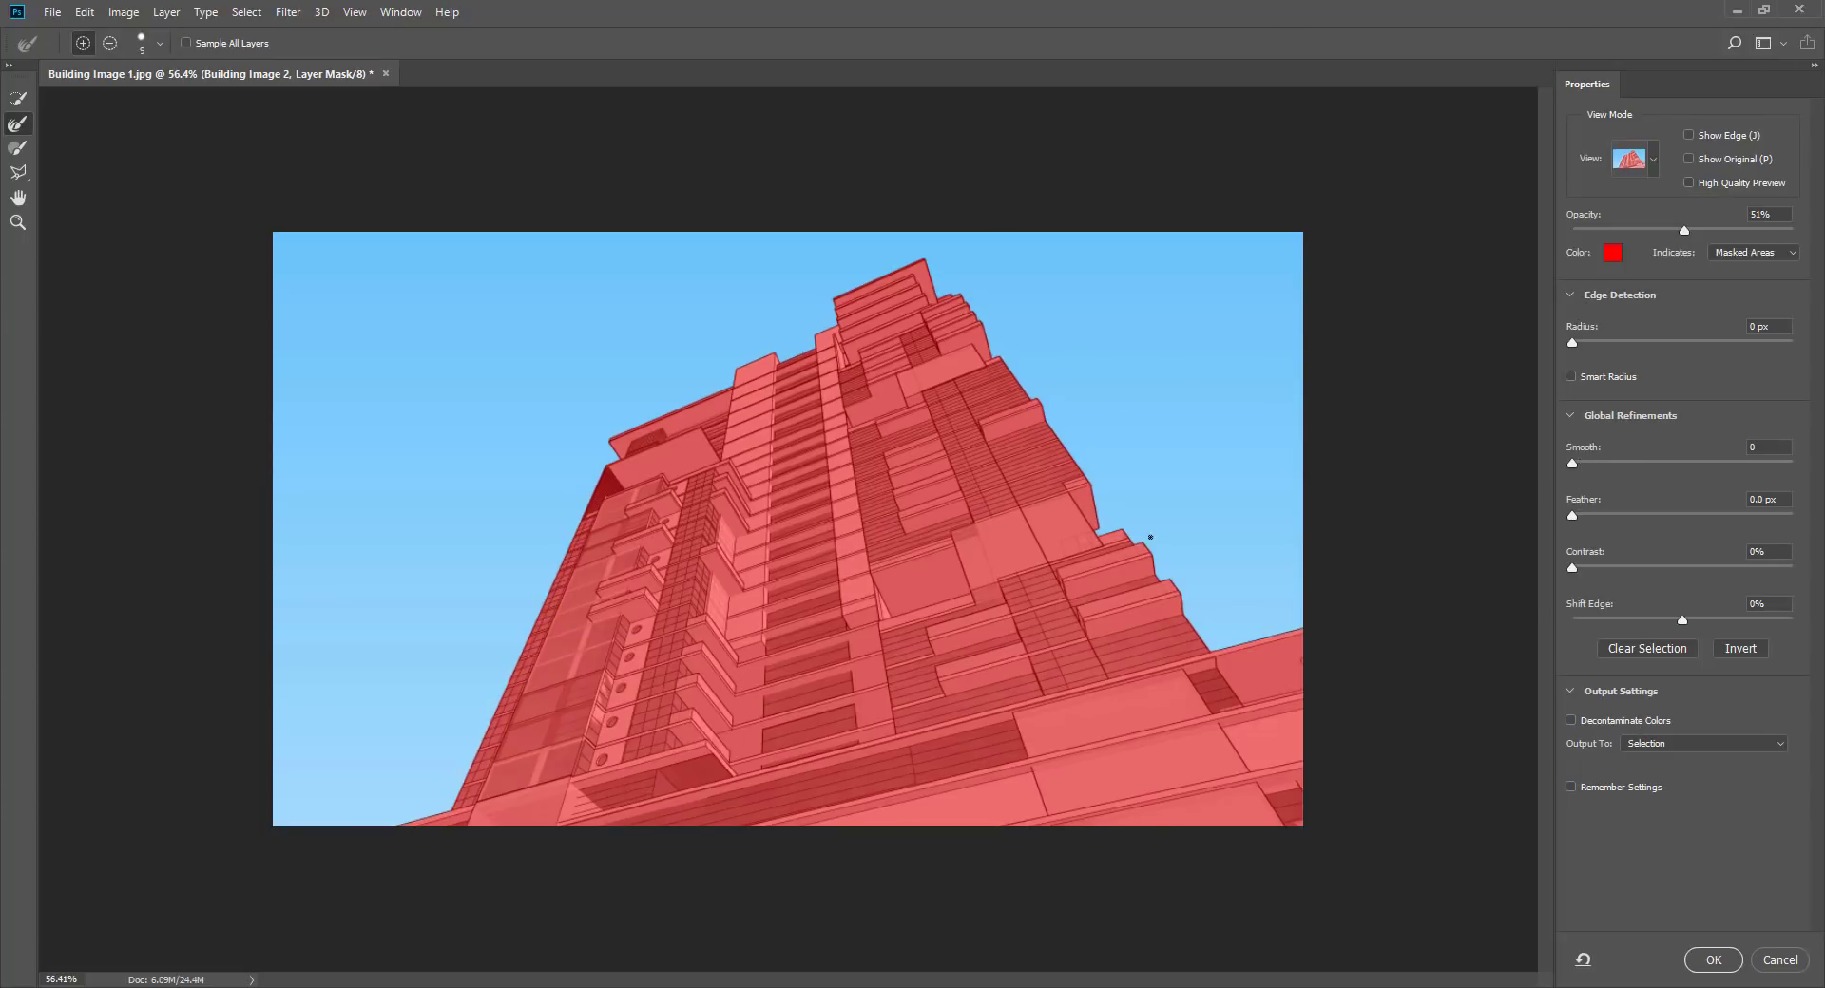
scroll(1181, 543, "up", 4)
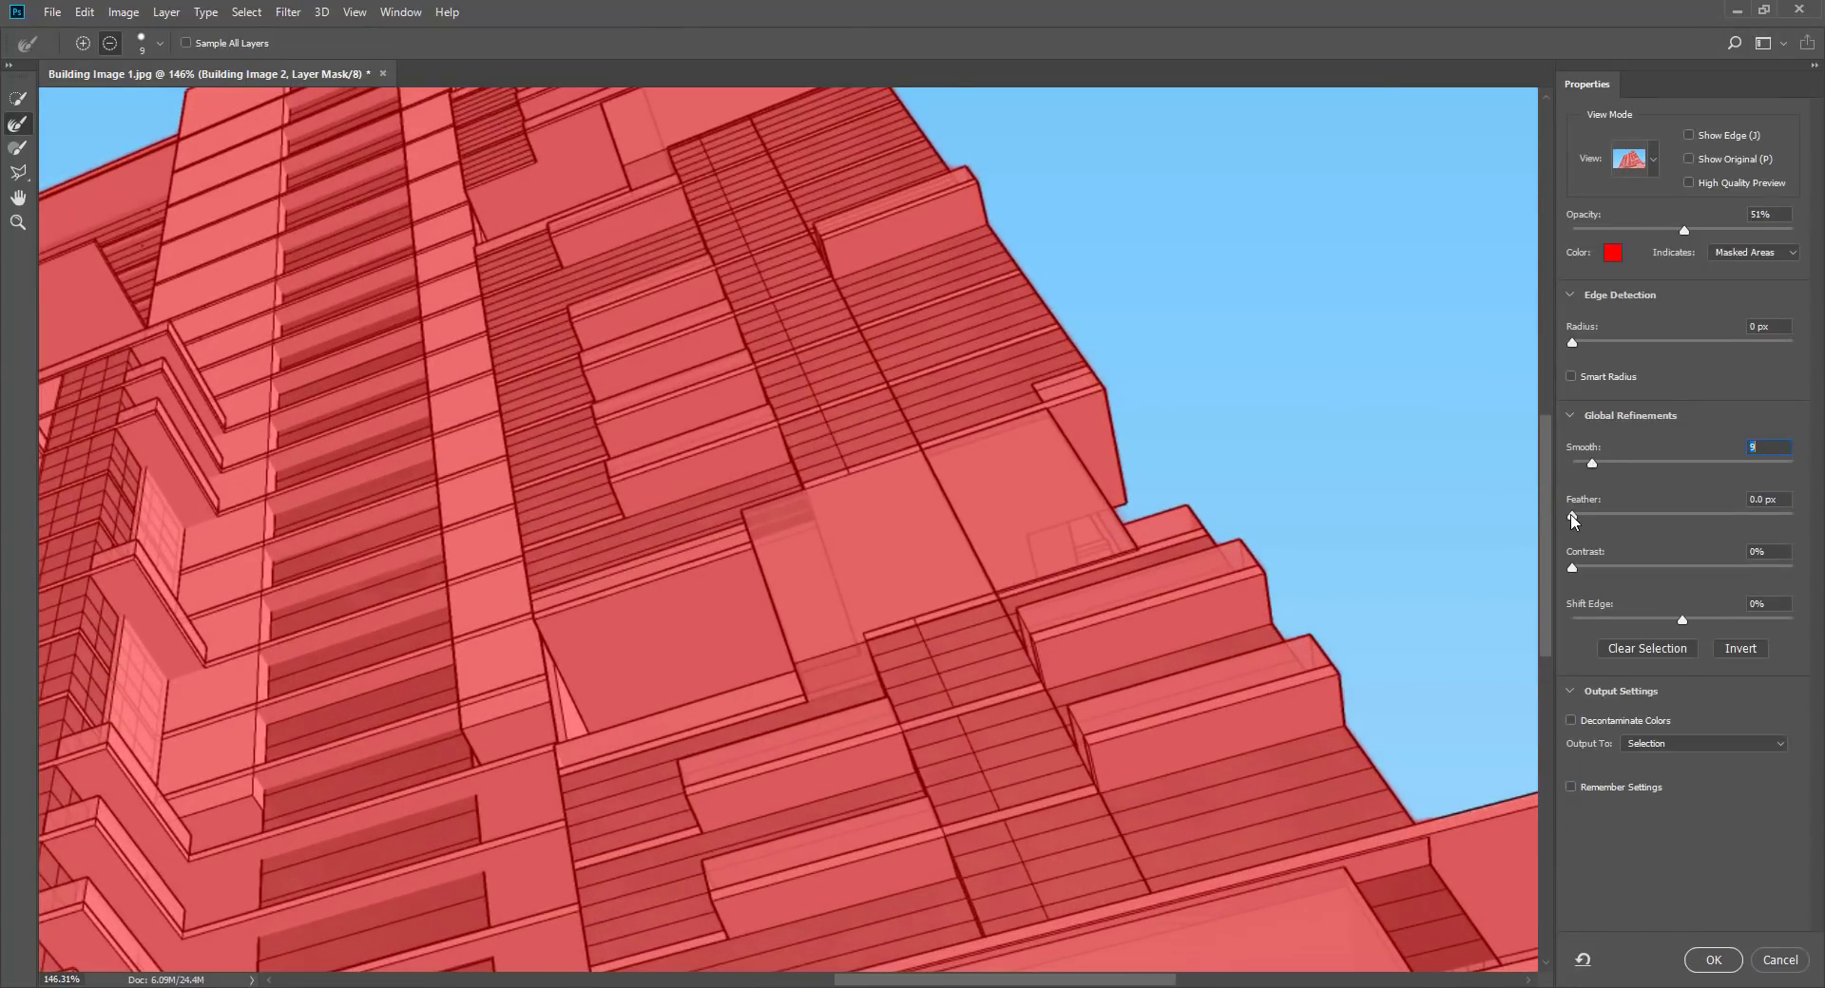
mouse_move(1616, 514)
left_mouse_down()
mouse_move(1713, 516)
mouse_move(1615, 524)
left_mouse_up()
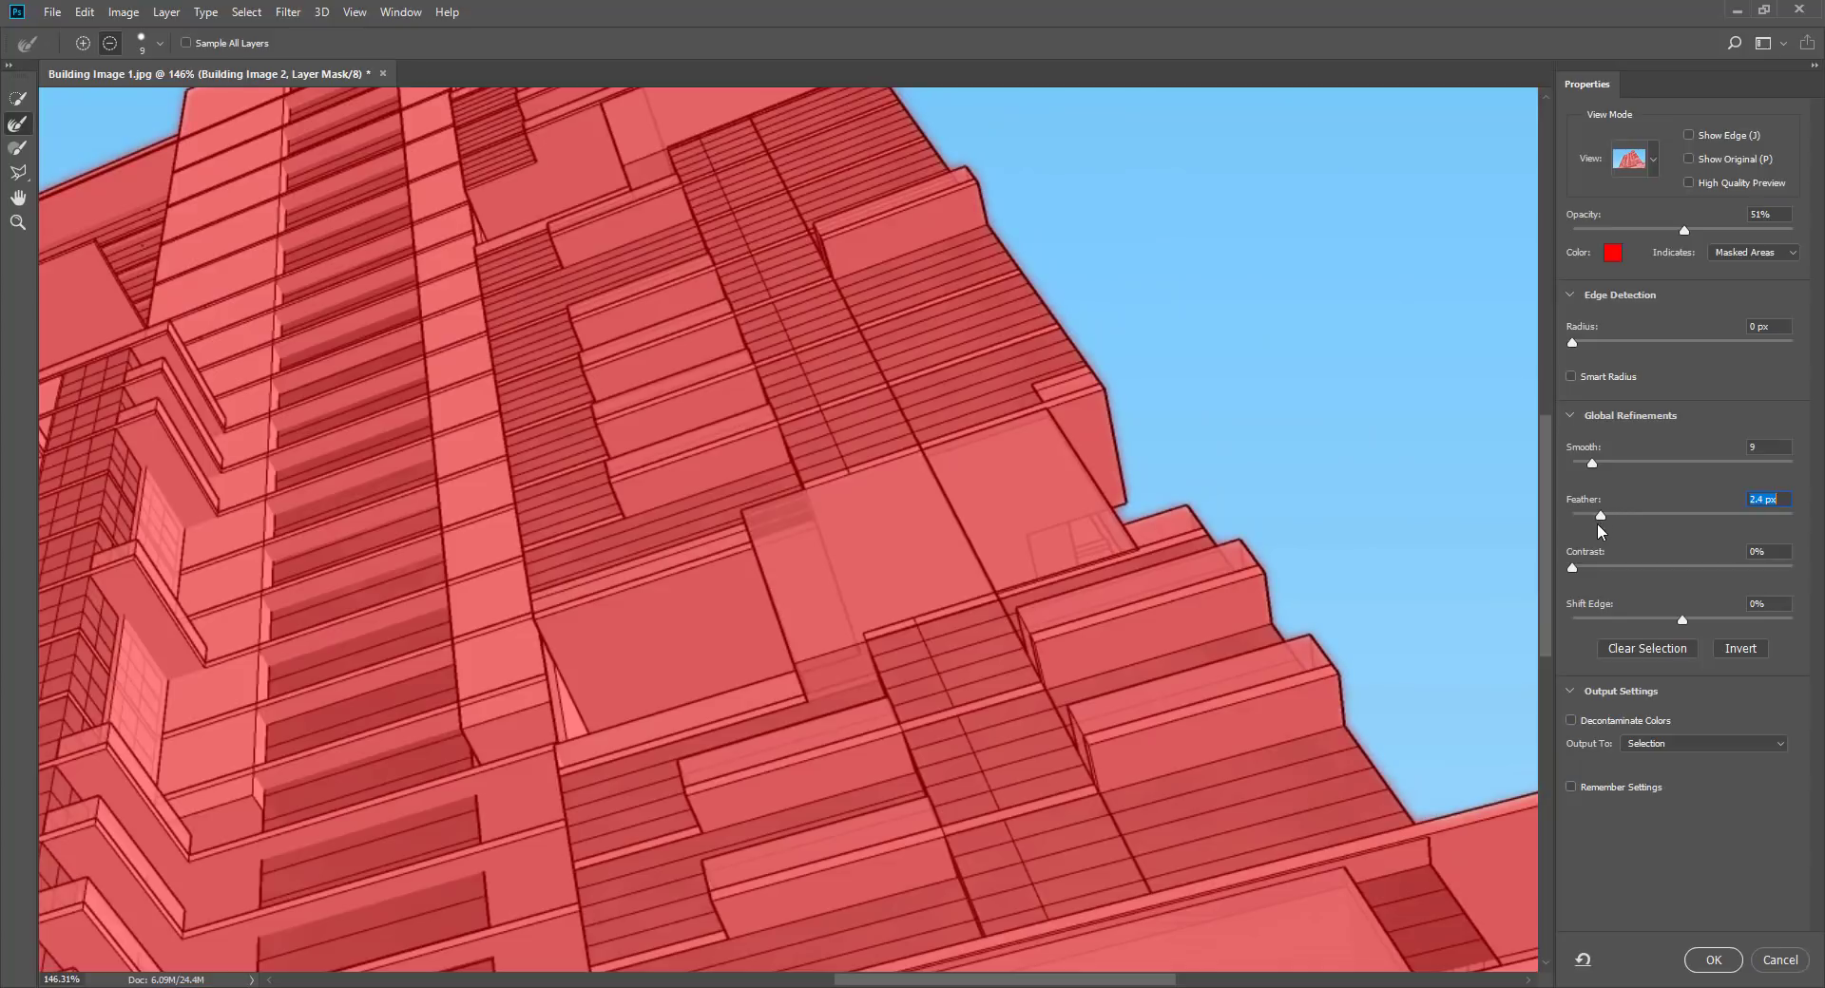
key("alt")
scroll(1284, 382, "down", 2)
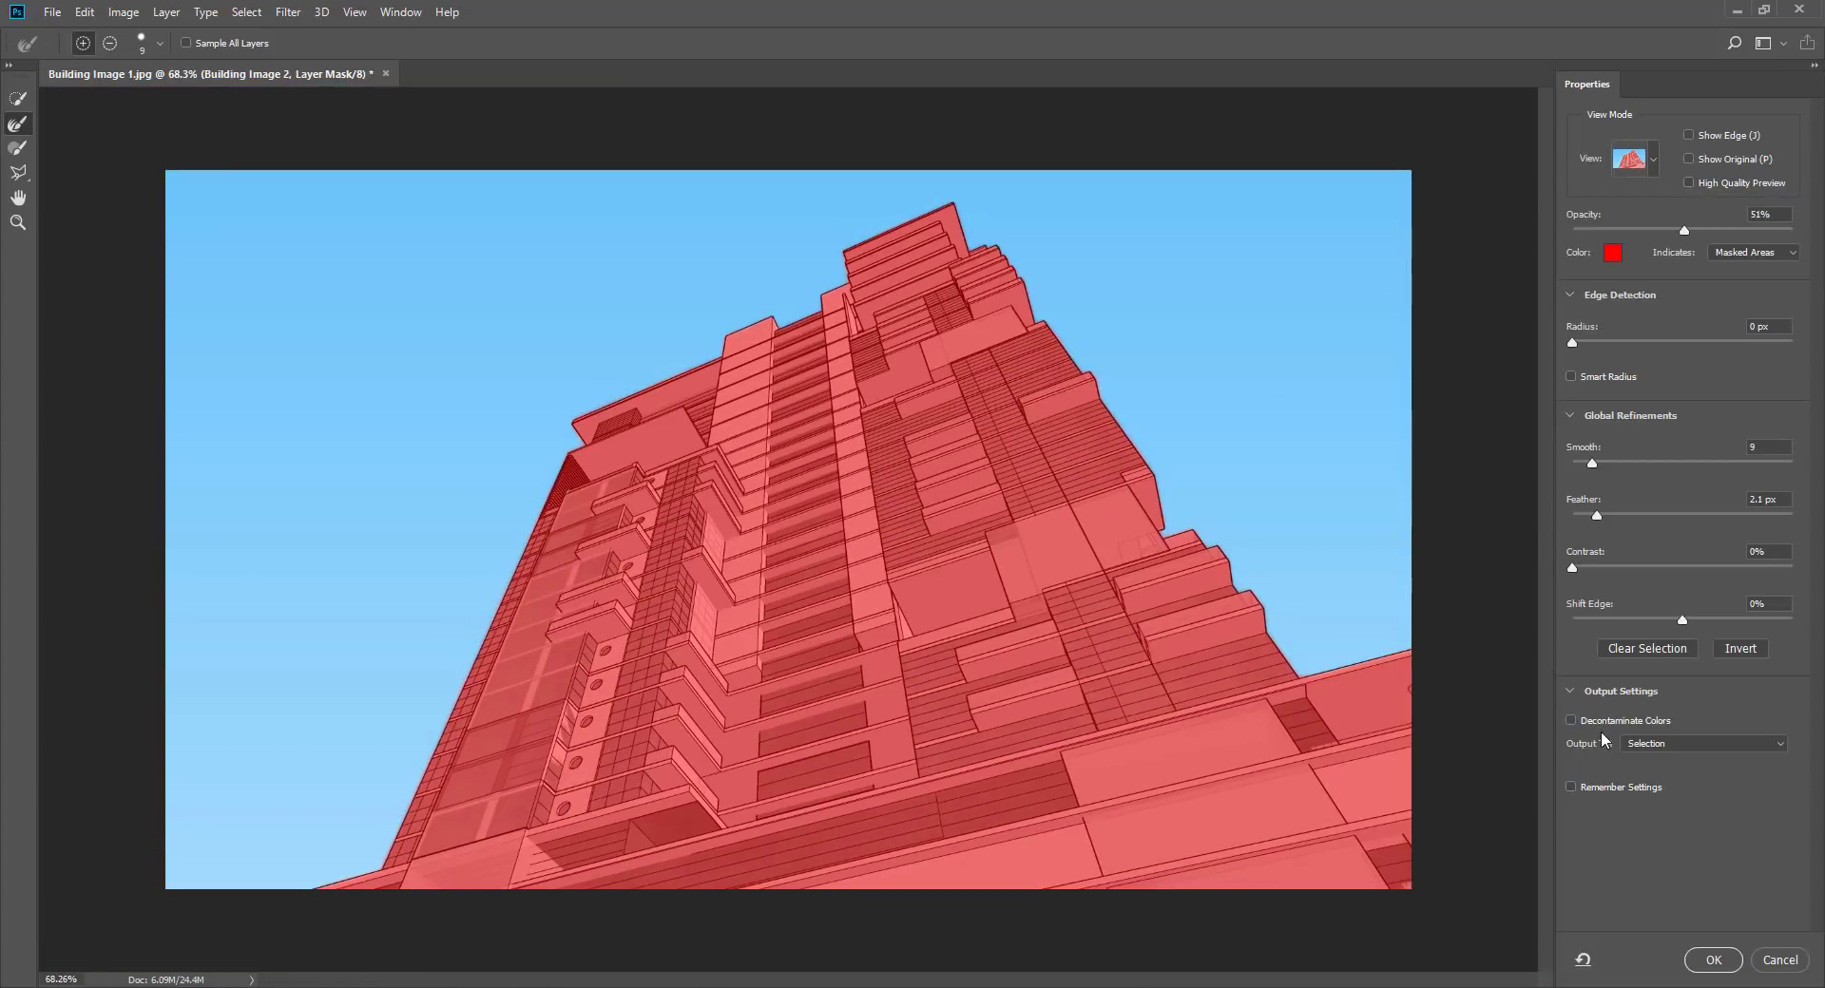
Output the refined result as a Selection and apply the Select and Mask changes
left_click(1662, 743)
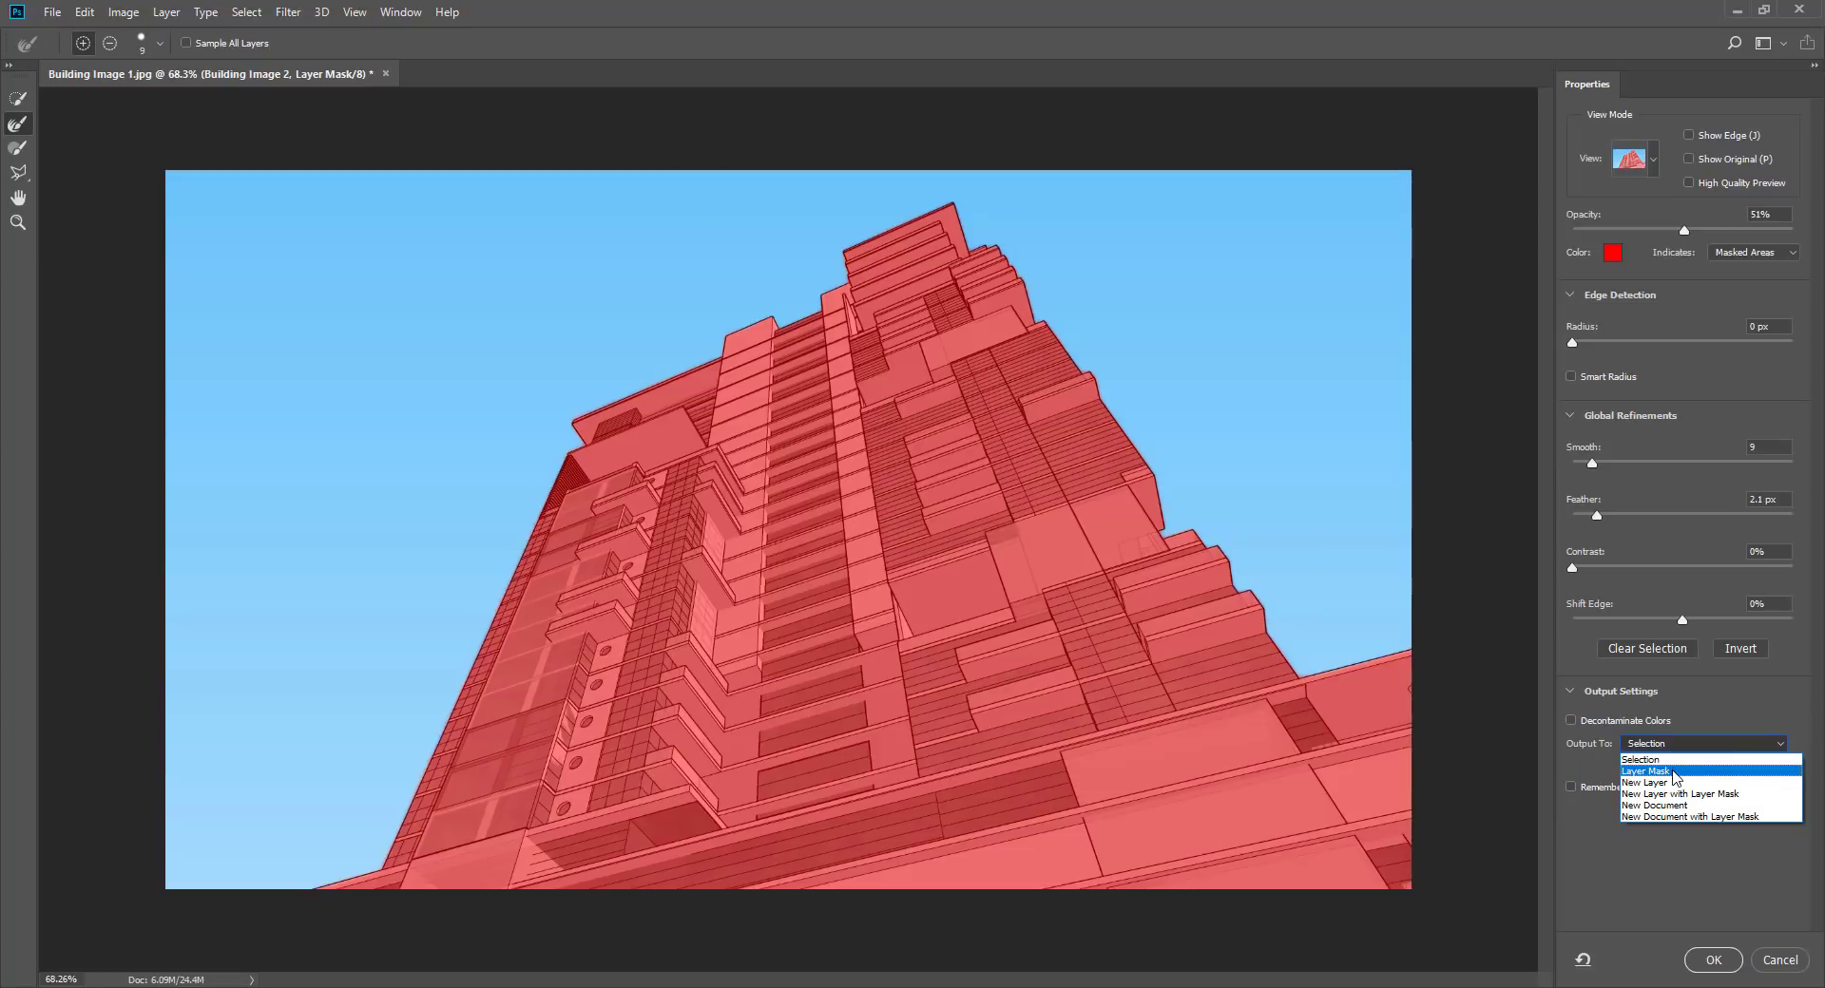
left_click(1659, 770)
left_click(1686, 744)
left_click(1650, 759)
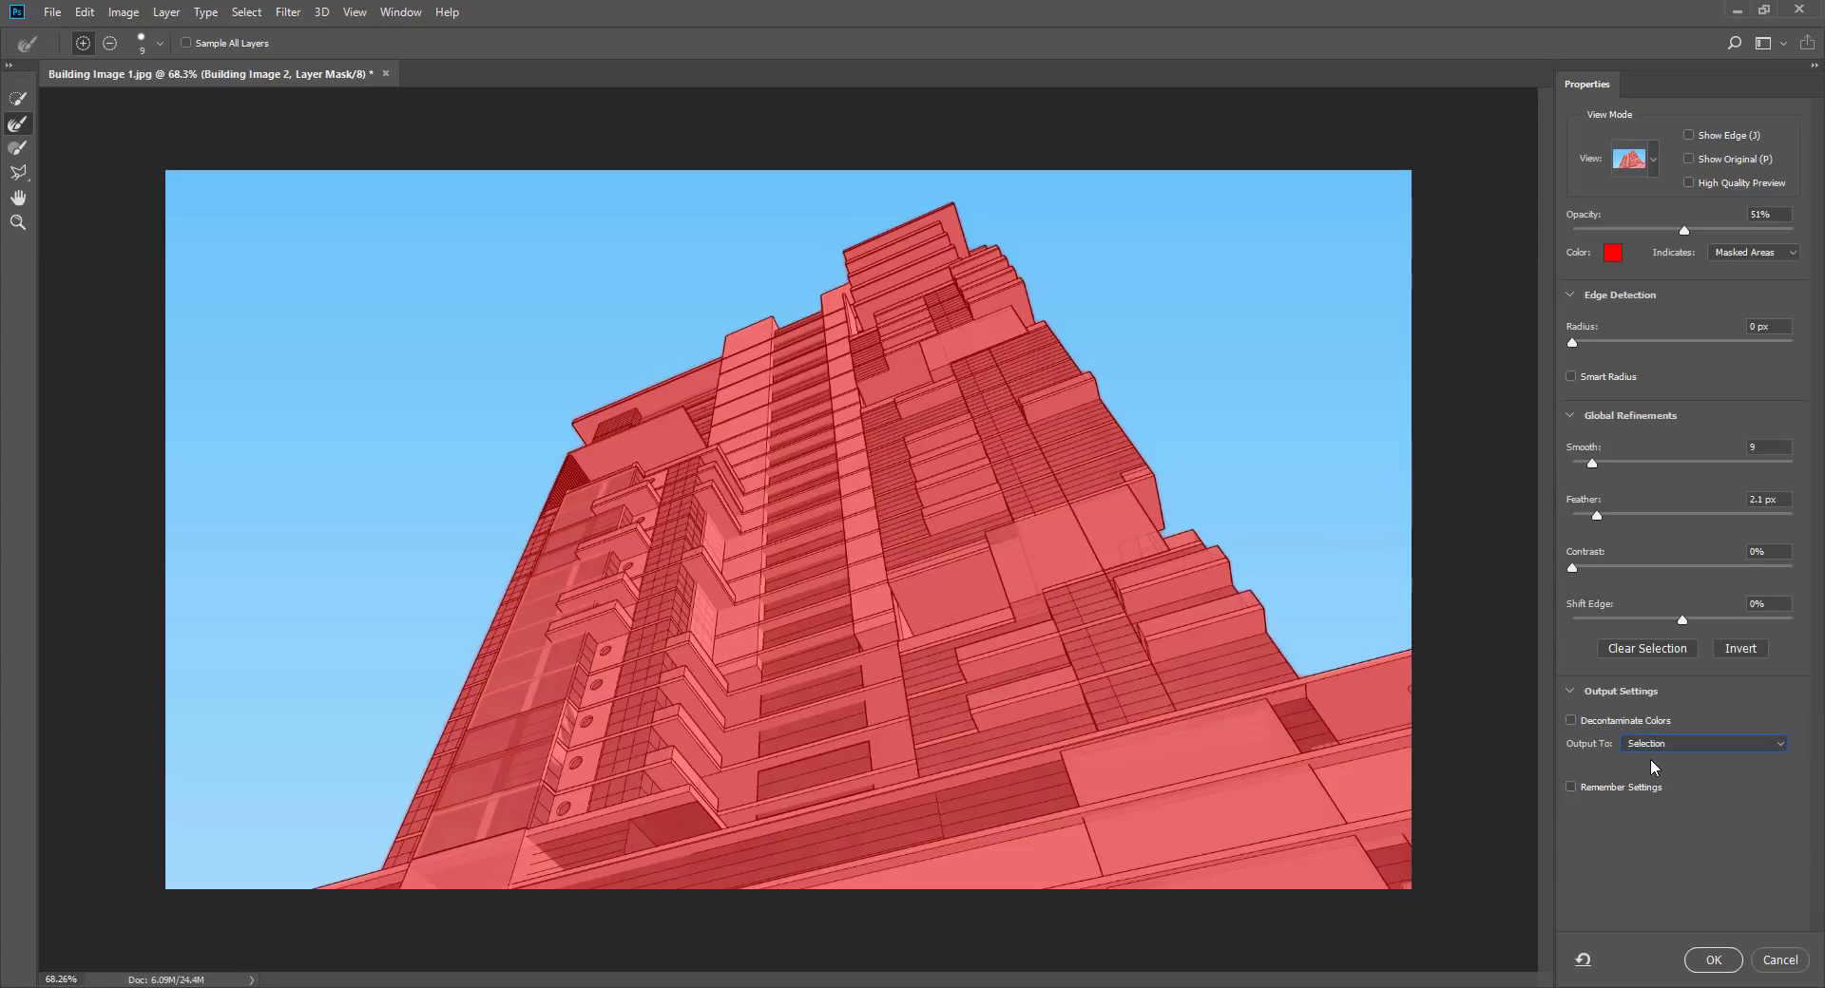
left_click(1716, 962)
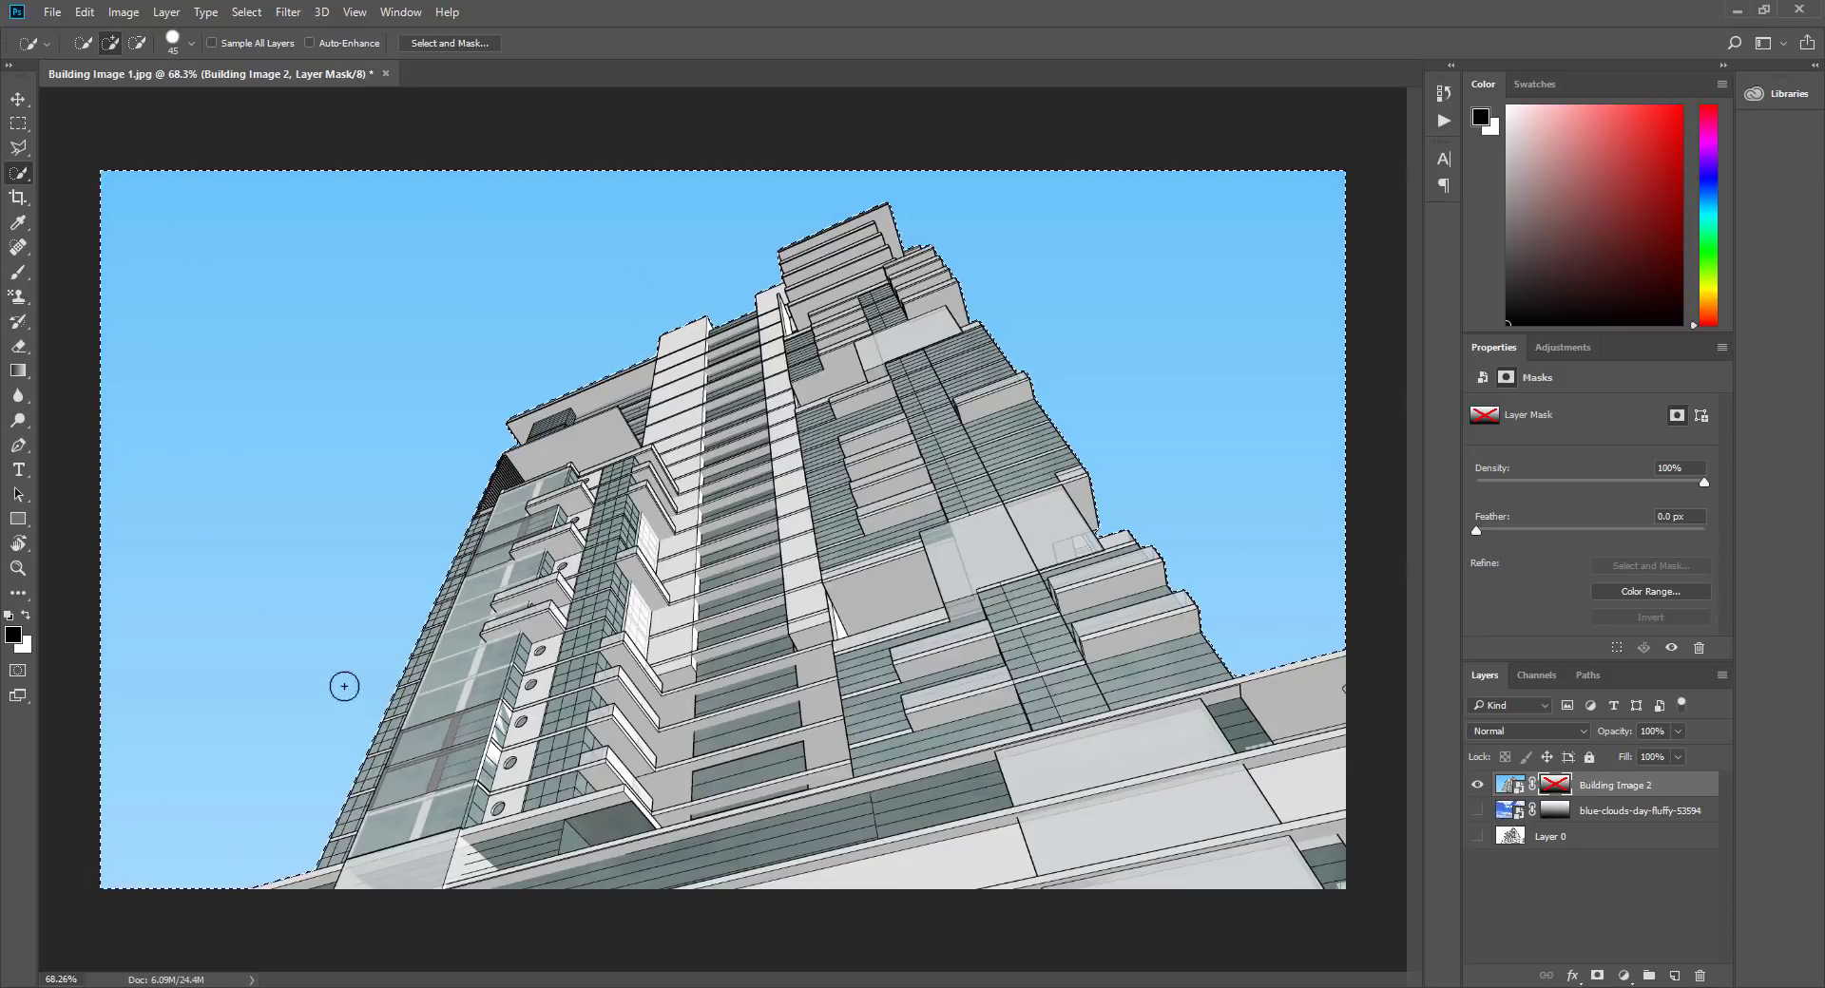
Re-enable Building Image 2's layer mask and fill the selected sky on it with the black foreground color at 100% opacity
left_click(1555, 787, "shift")
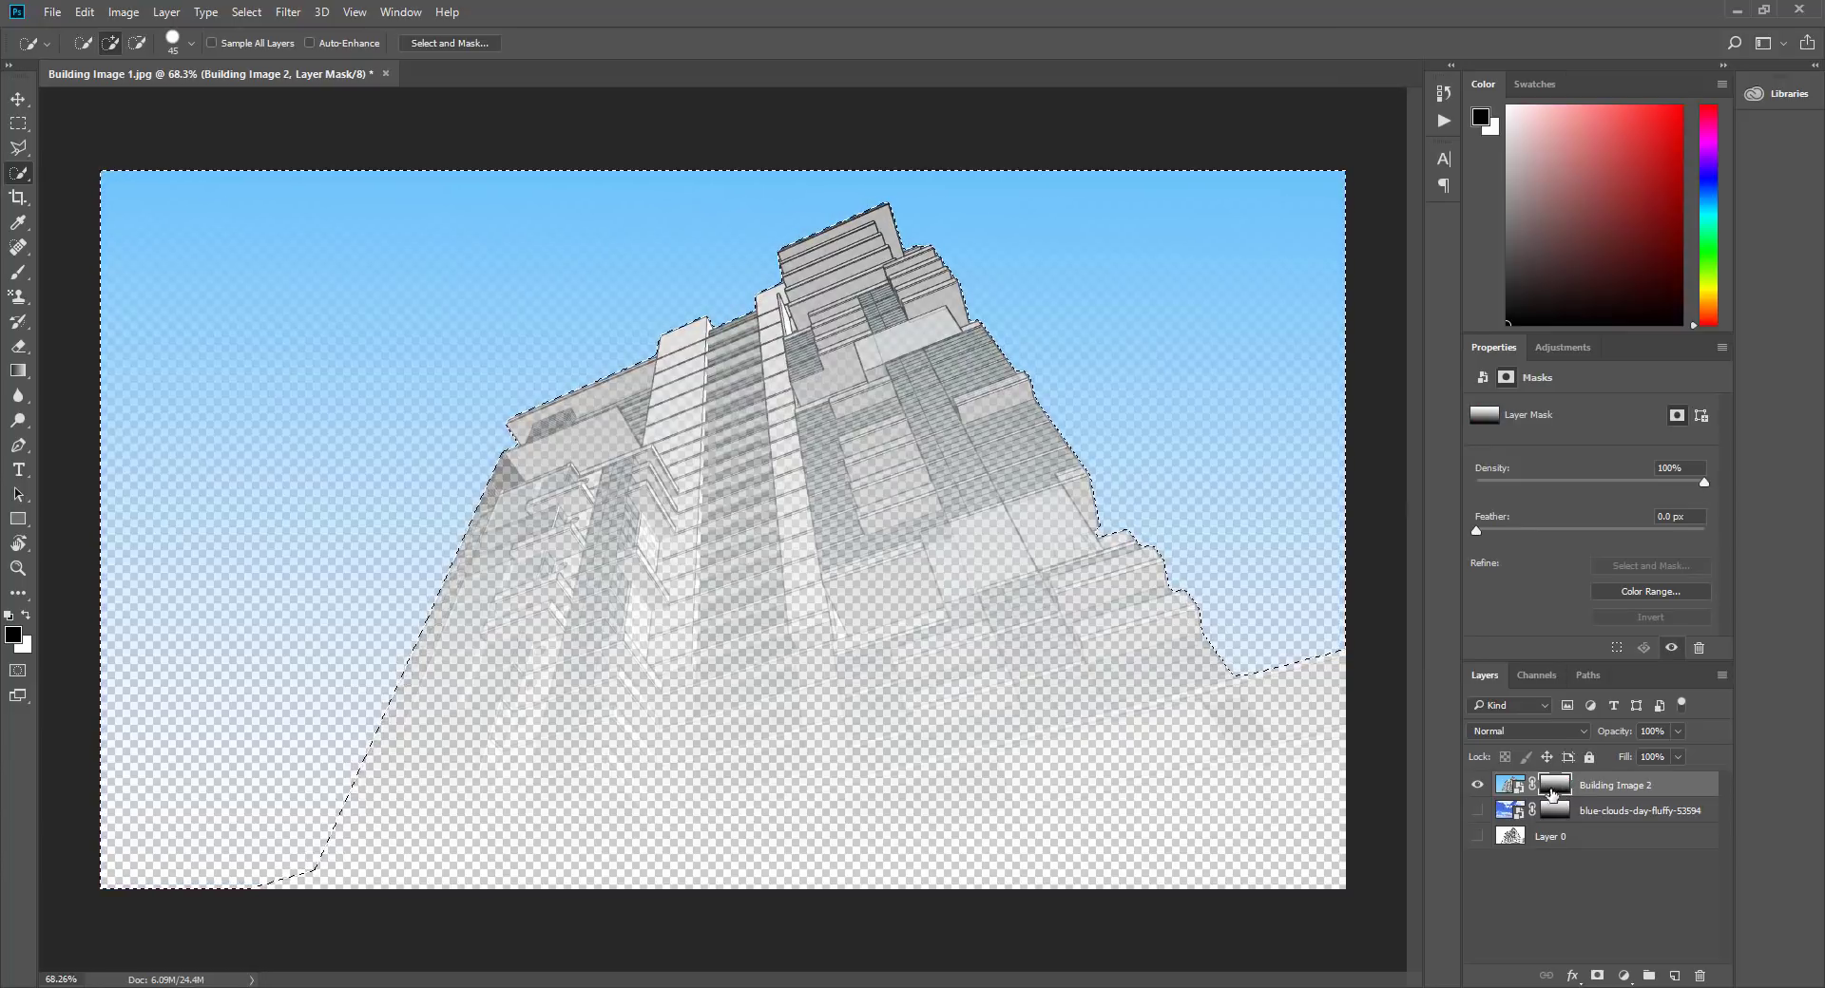
left_click(85, 13)
left_click(139, 304)
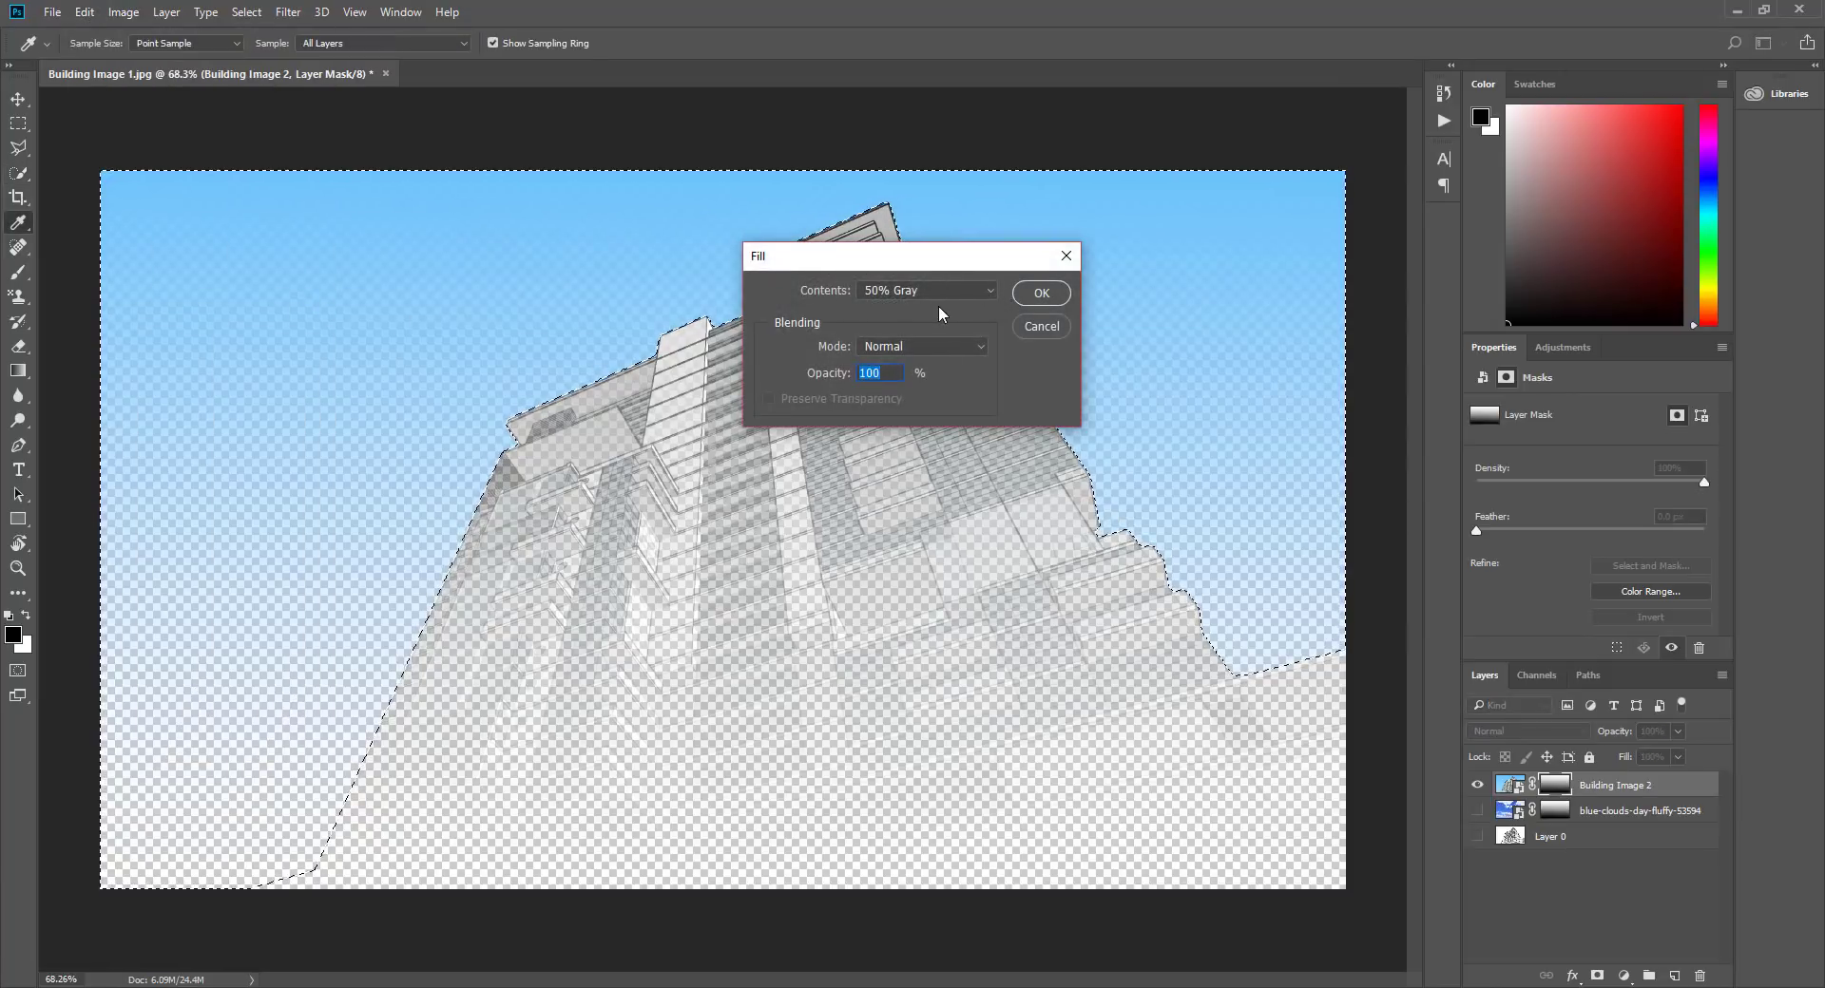
left_click(987, 291)
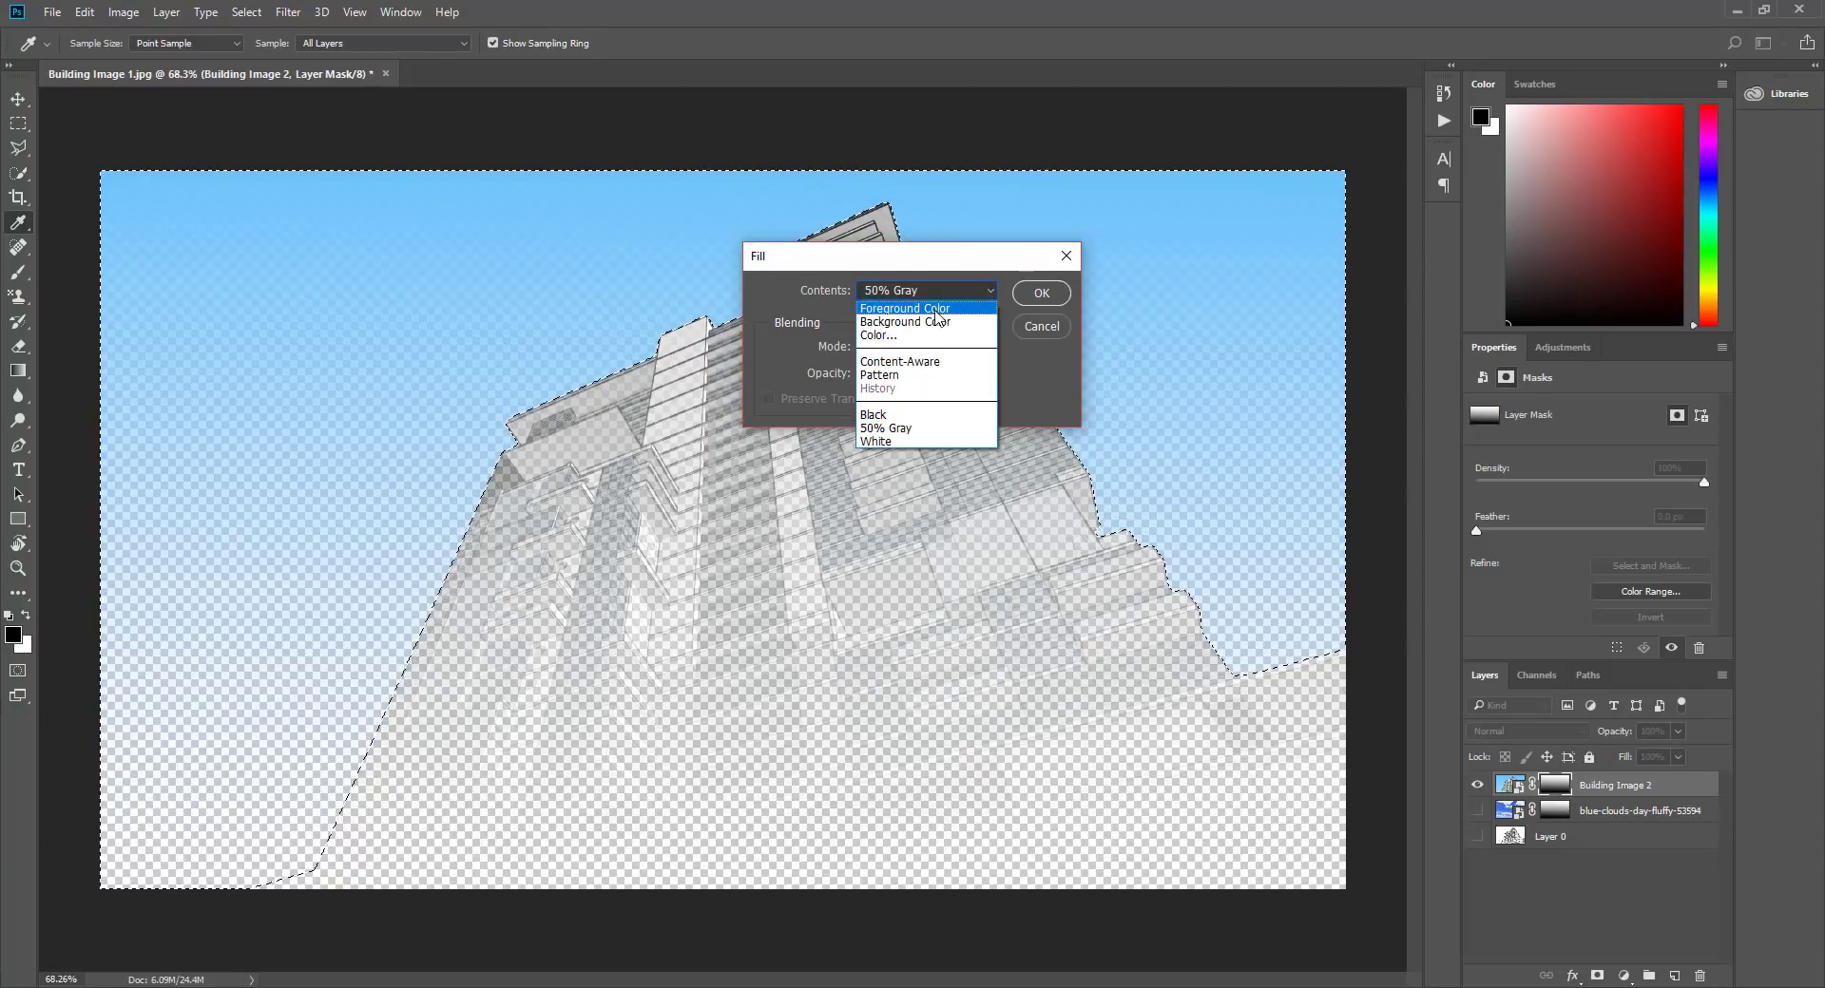
left_click(994, 300)
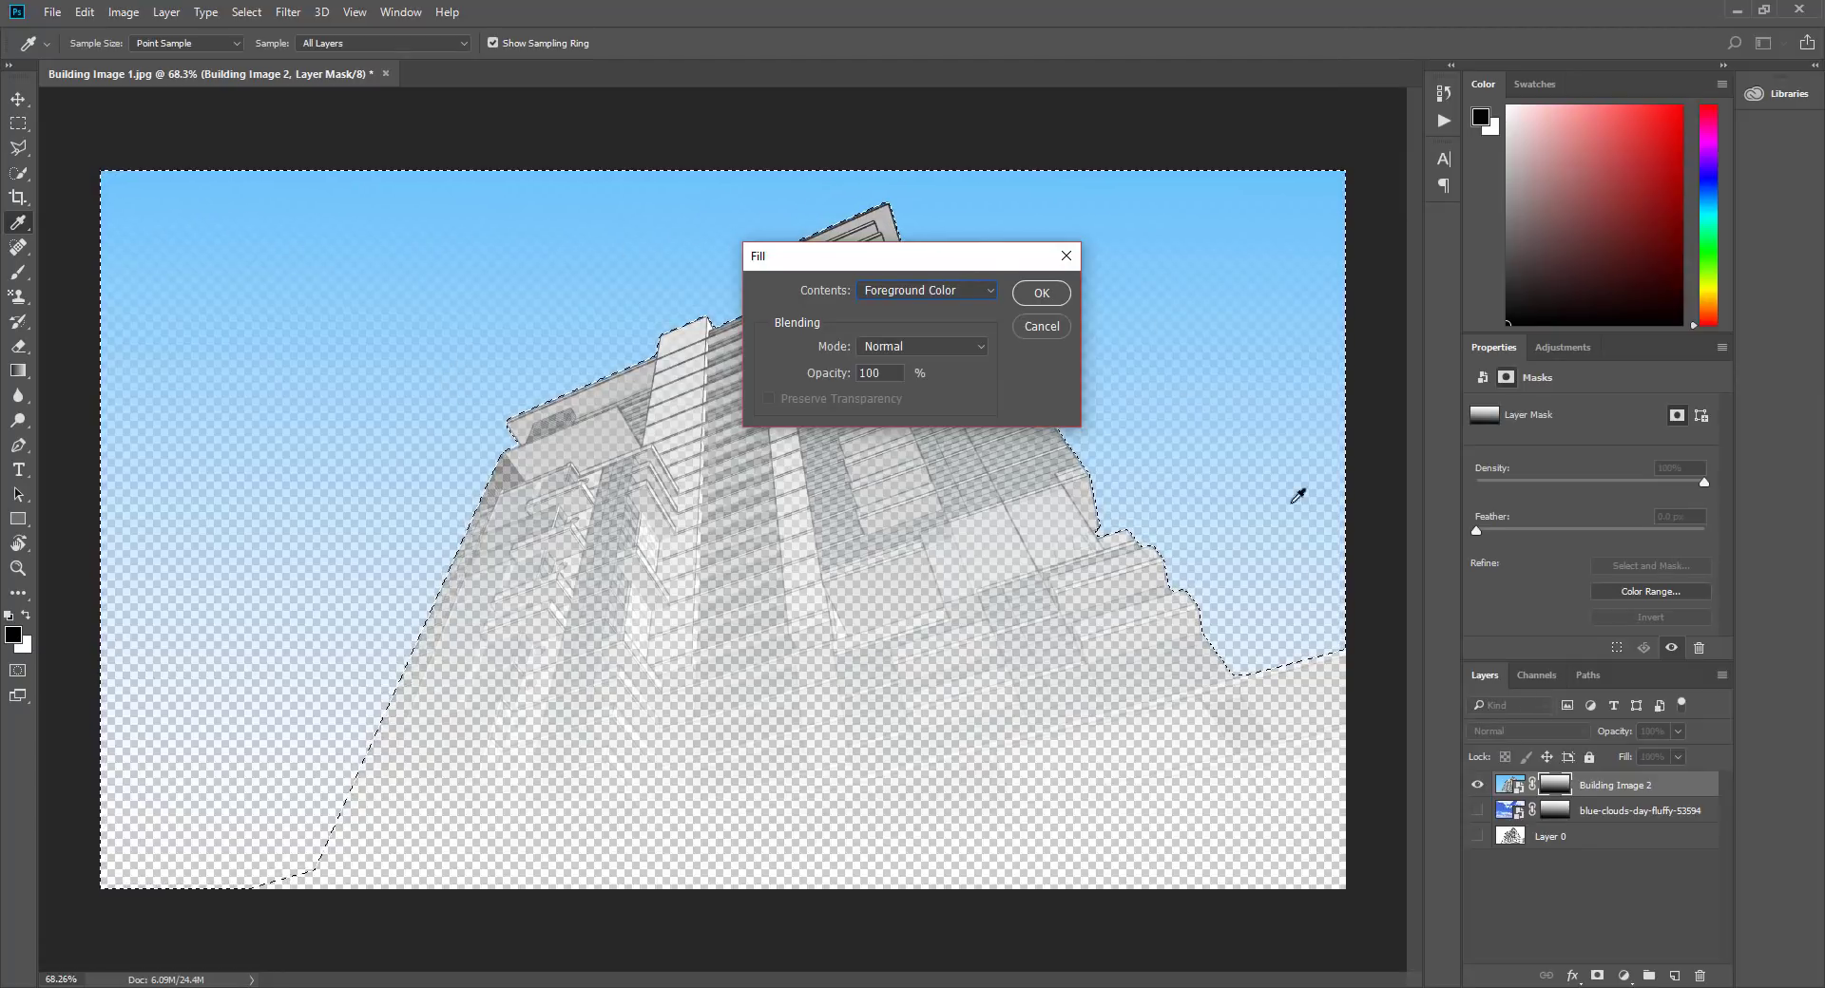
left_click(1042, 297)
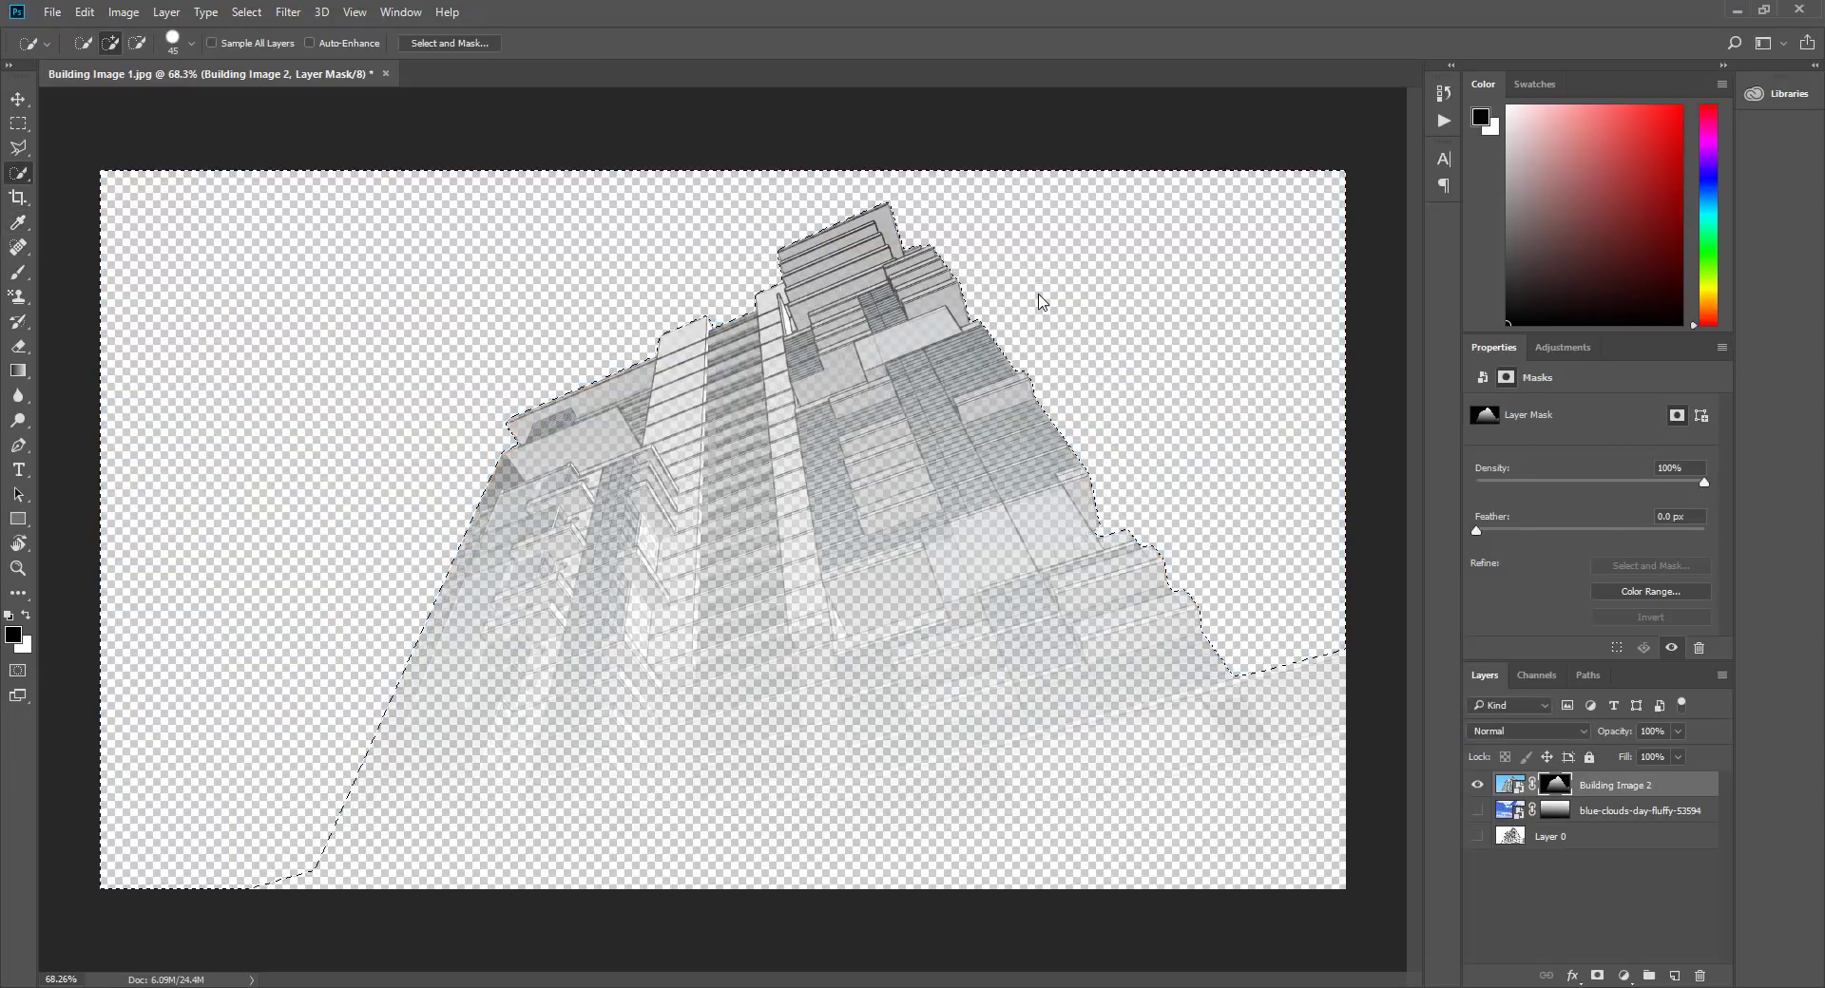
Show the clouds layer and Layer 0 again, keeping the sky selection active
left_click(1477, 810)
left_click(1477, 837)
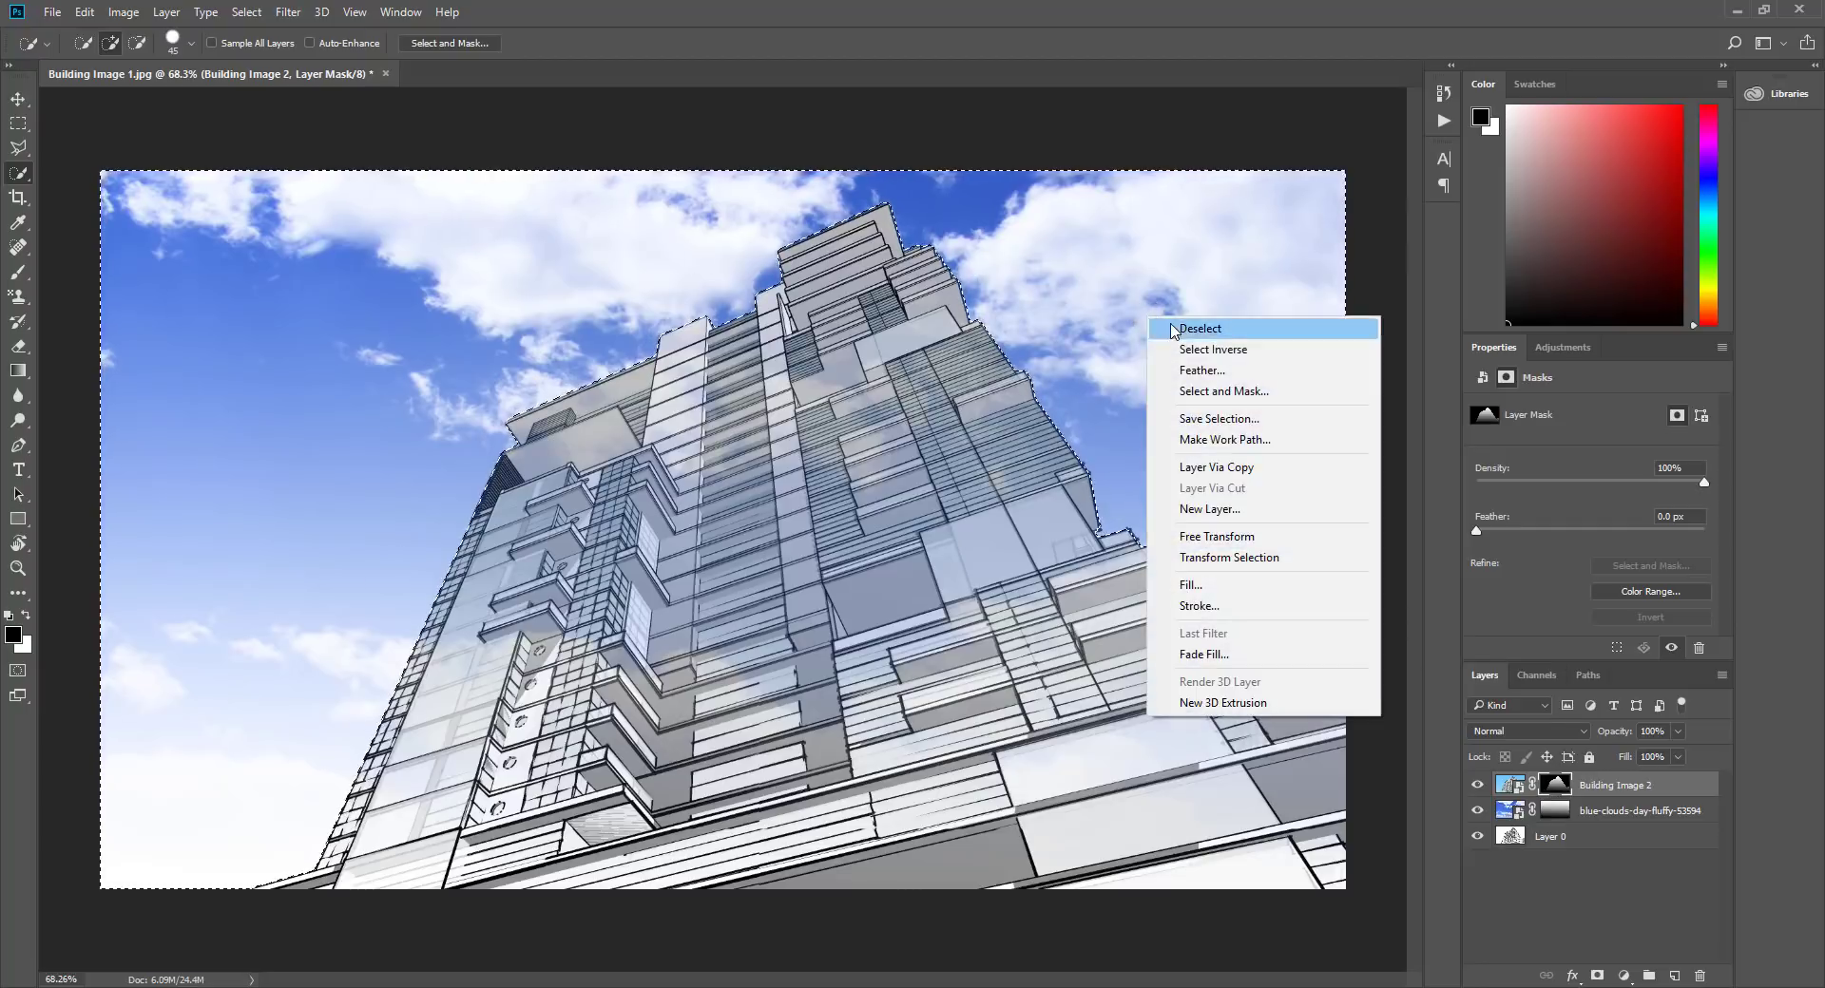
left_click(1582, 889)
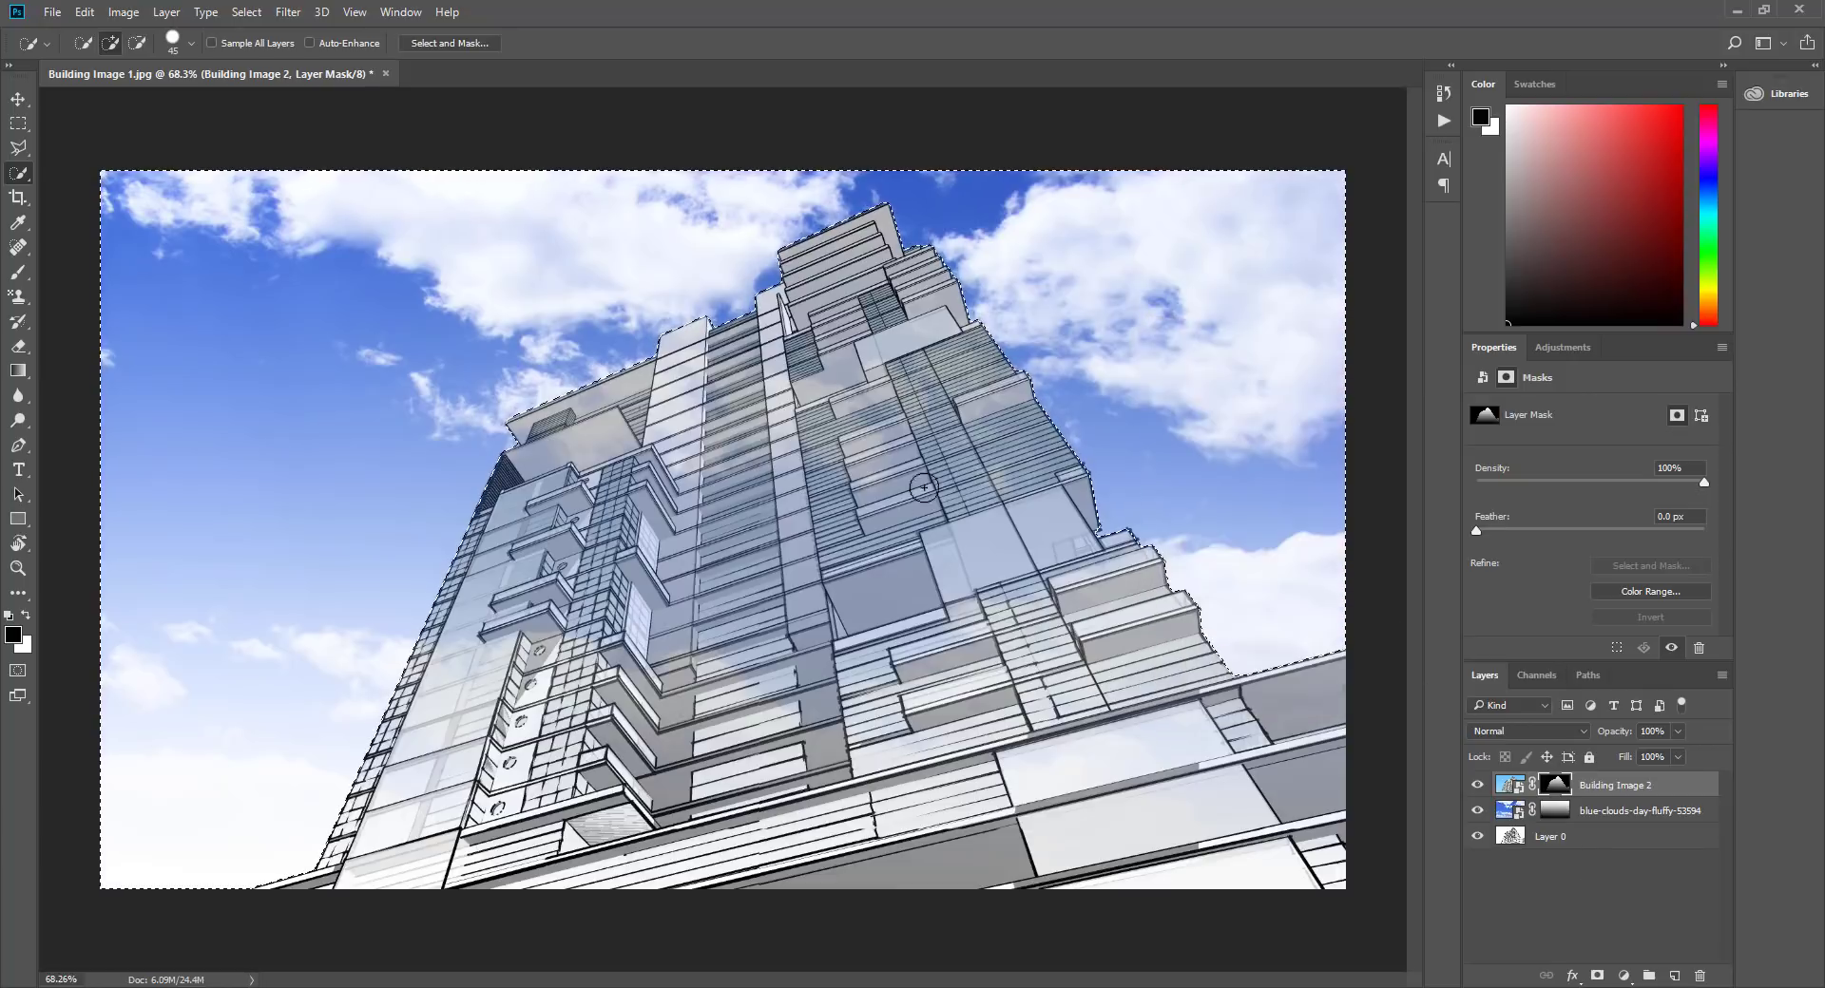
Invert the selection to the tower and fill it with the black foreground color on the clouds layer's mask
left_click(1552, 812)
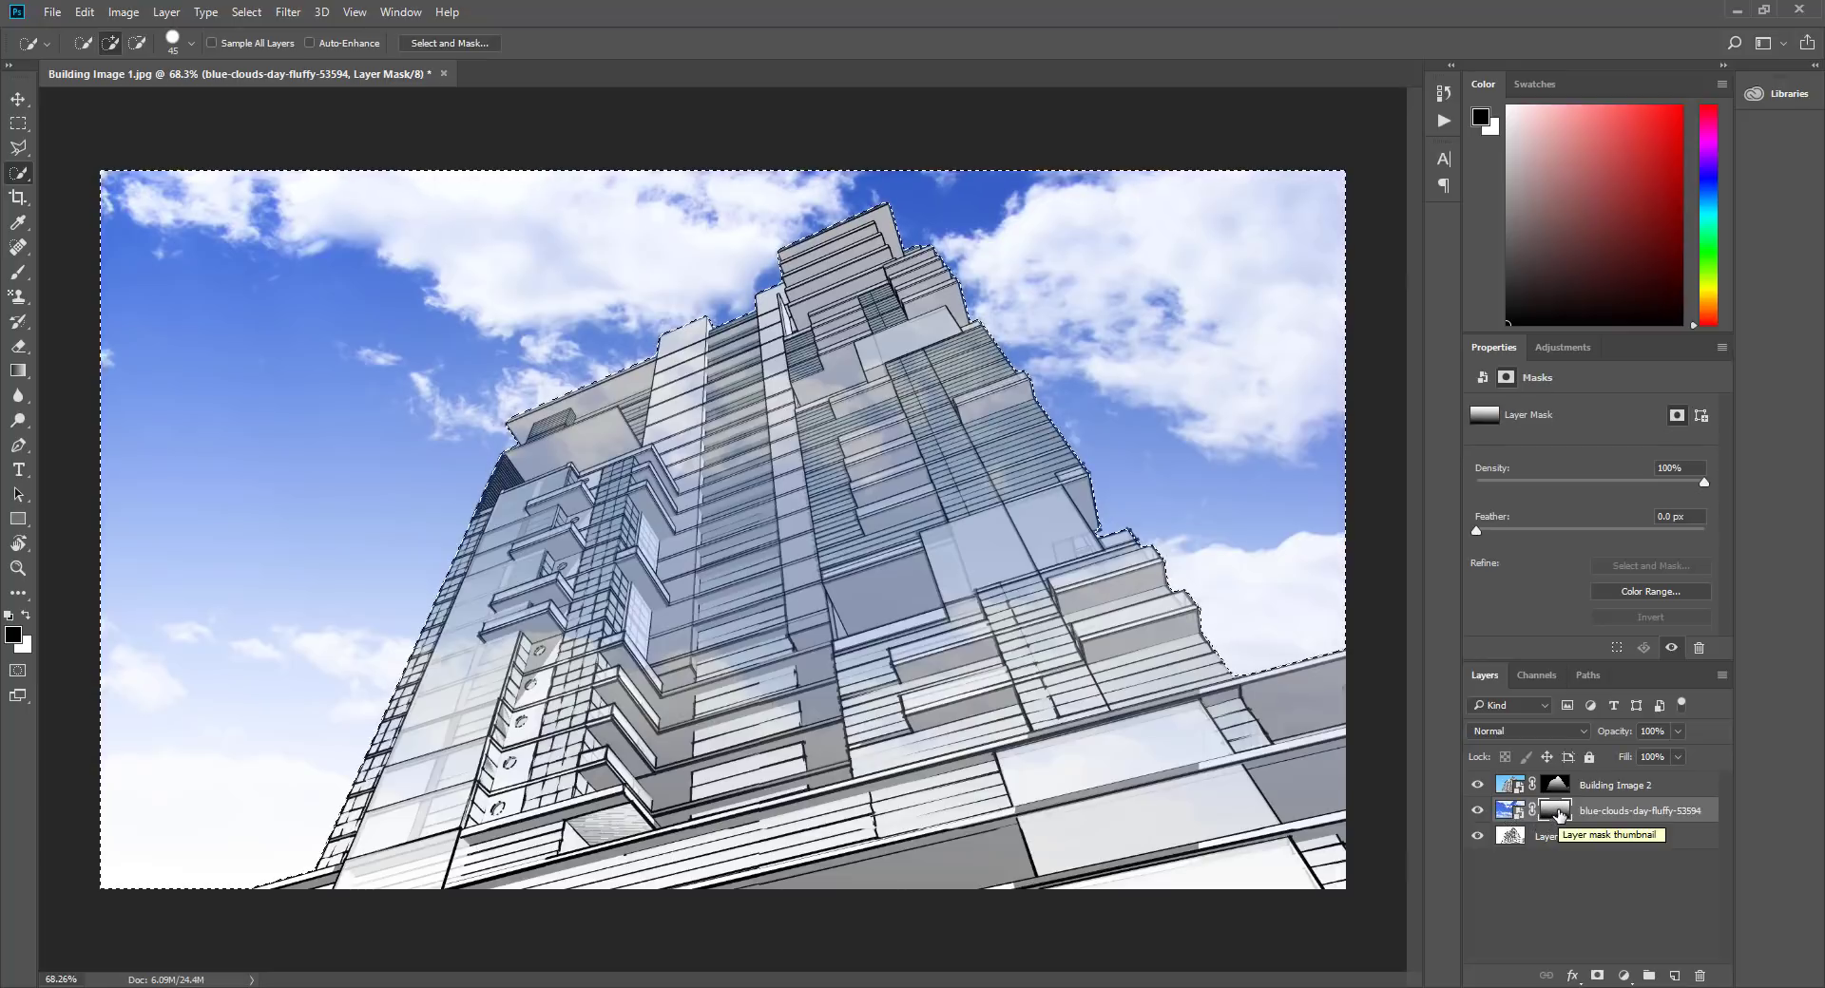
right_click(752, 428)
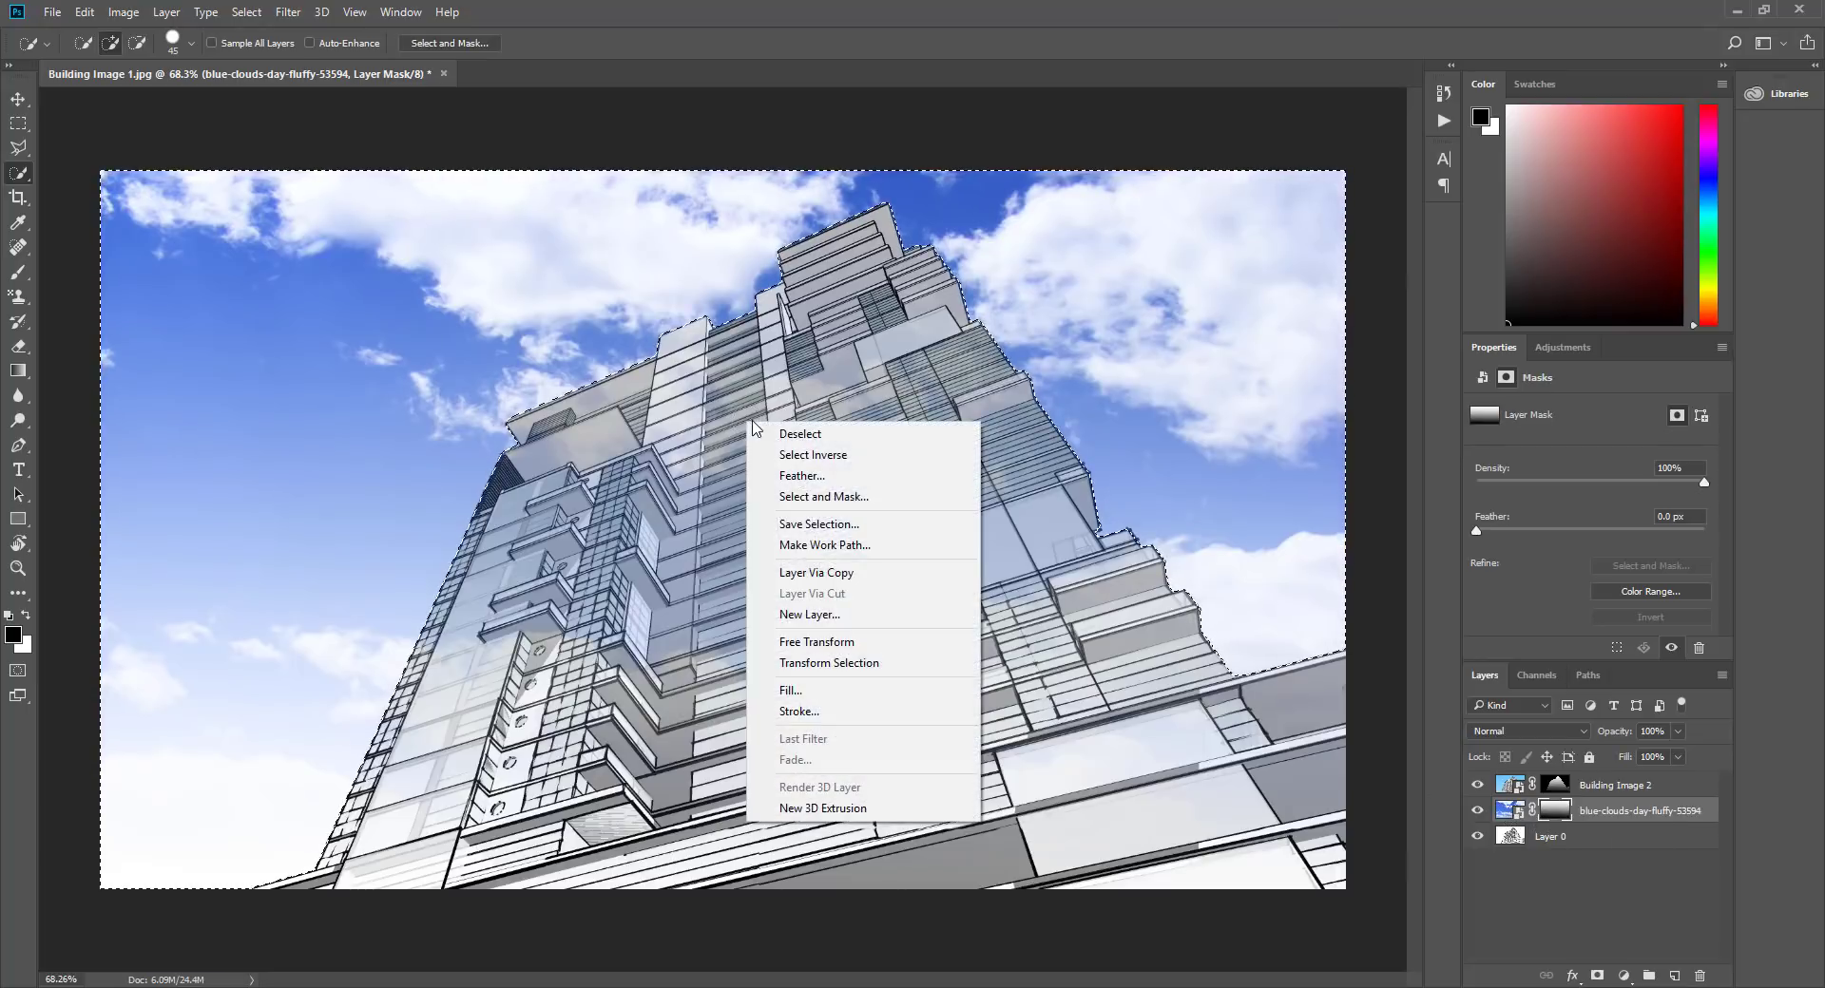
left_click(810, 458)
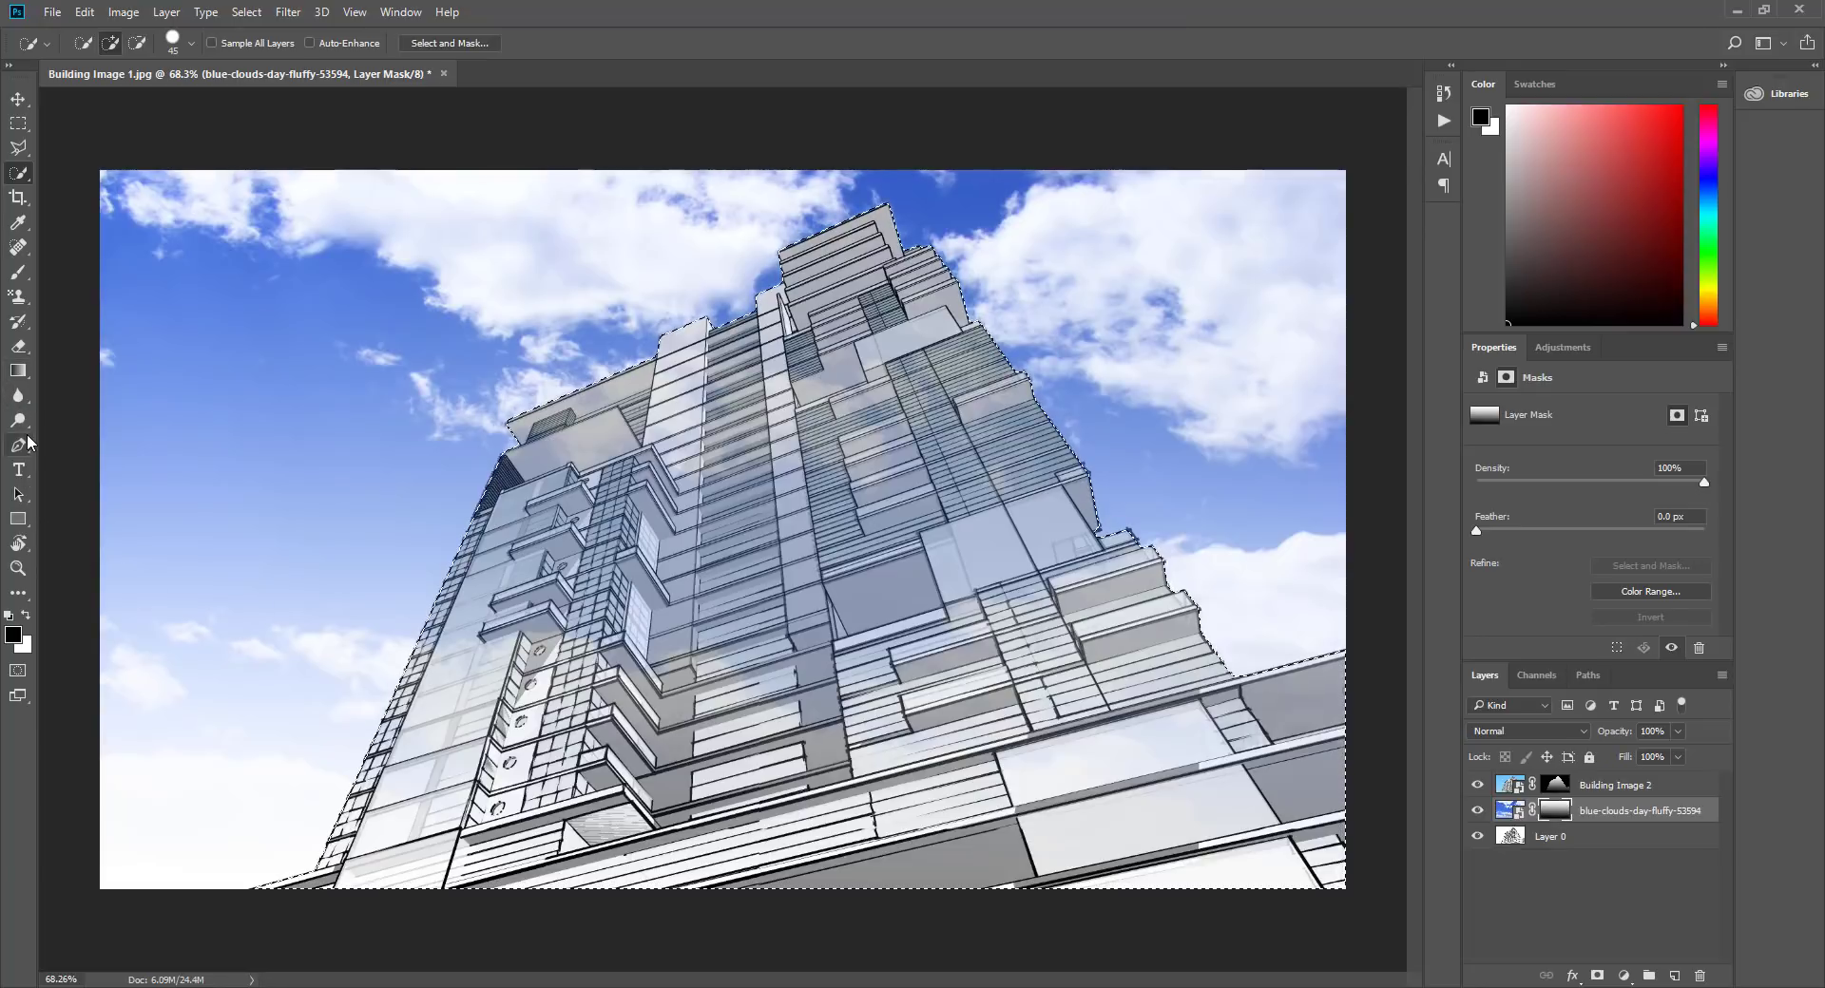
left_click(84, 13)
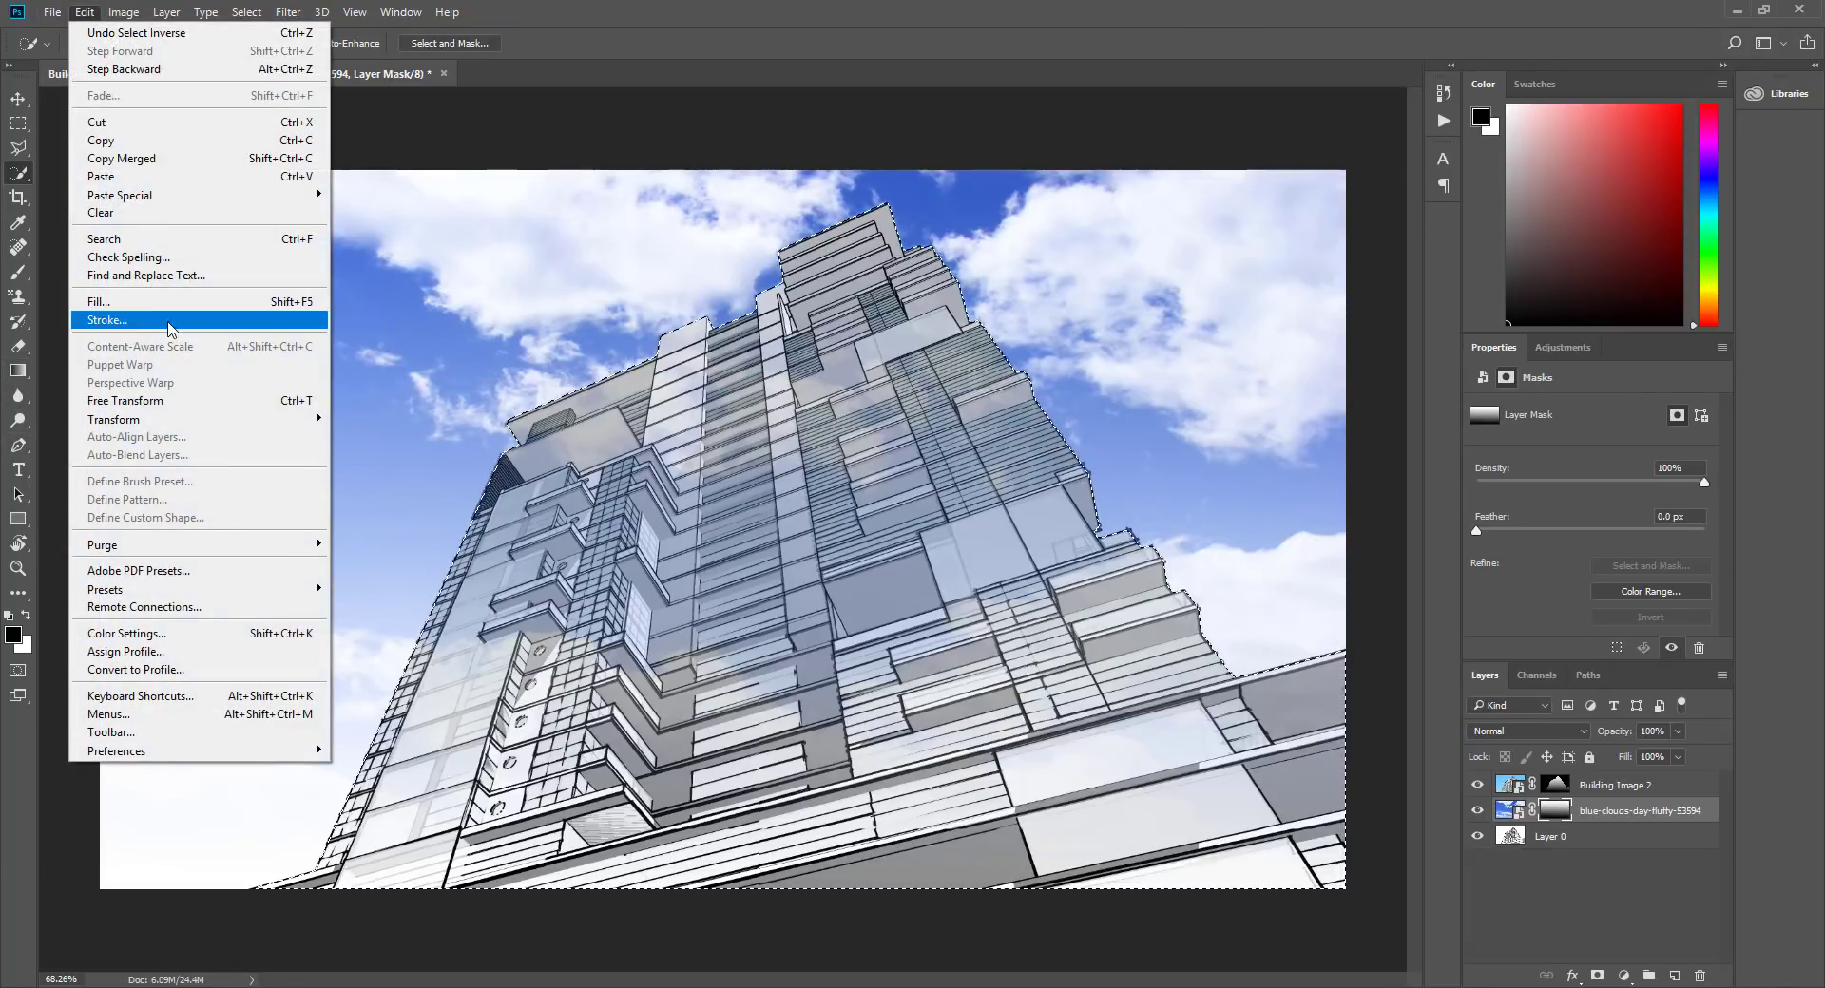
left_click(110, 293)
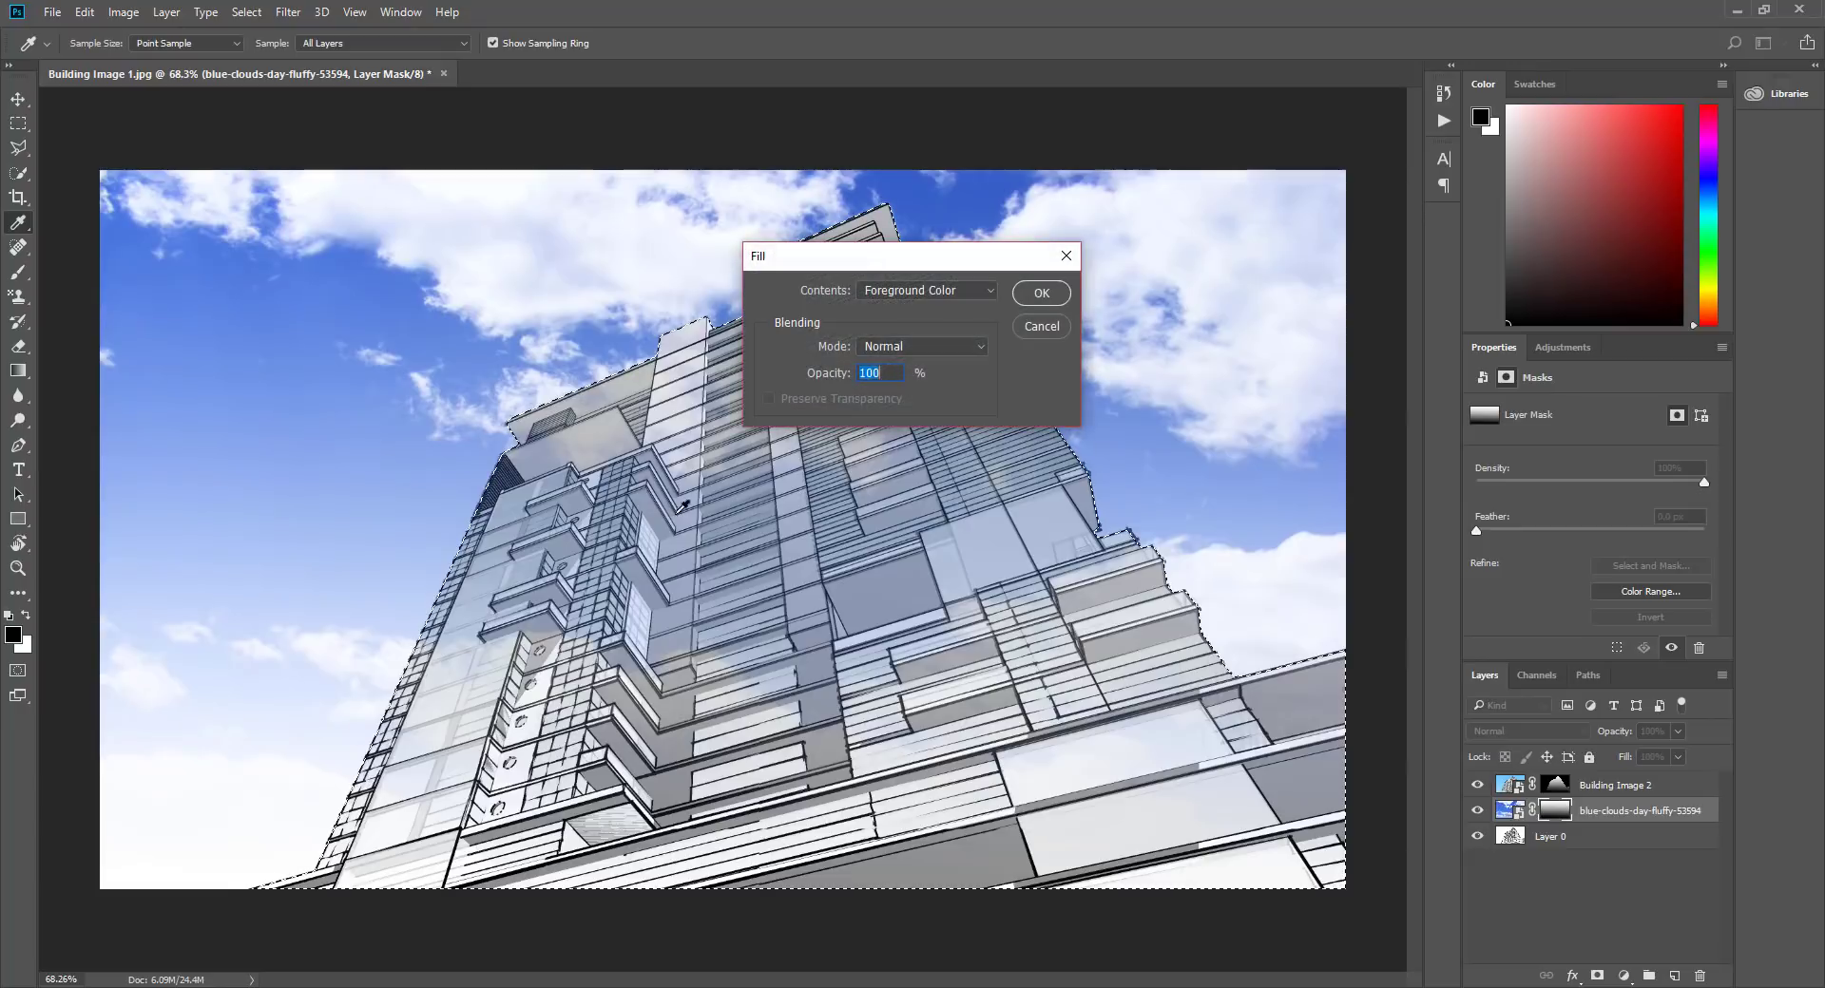
left_click(1026, 295)
key("w")
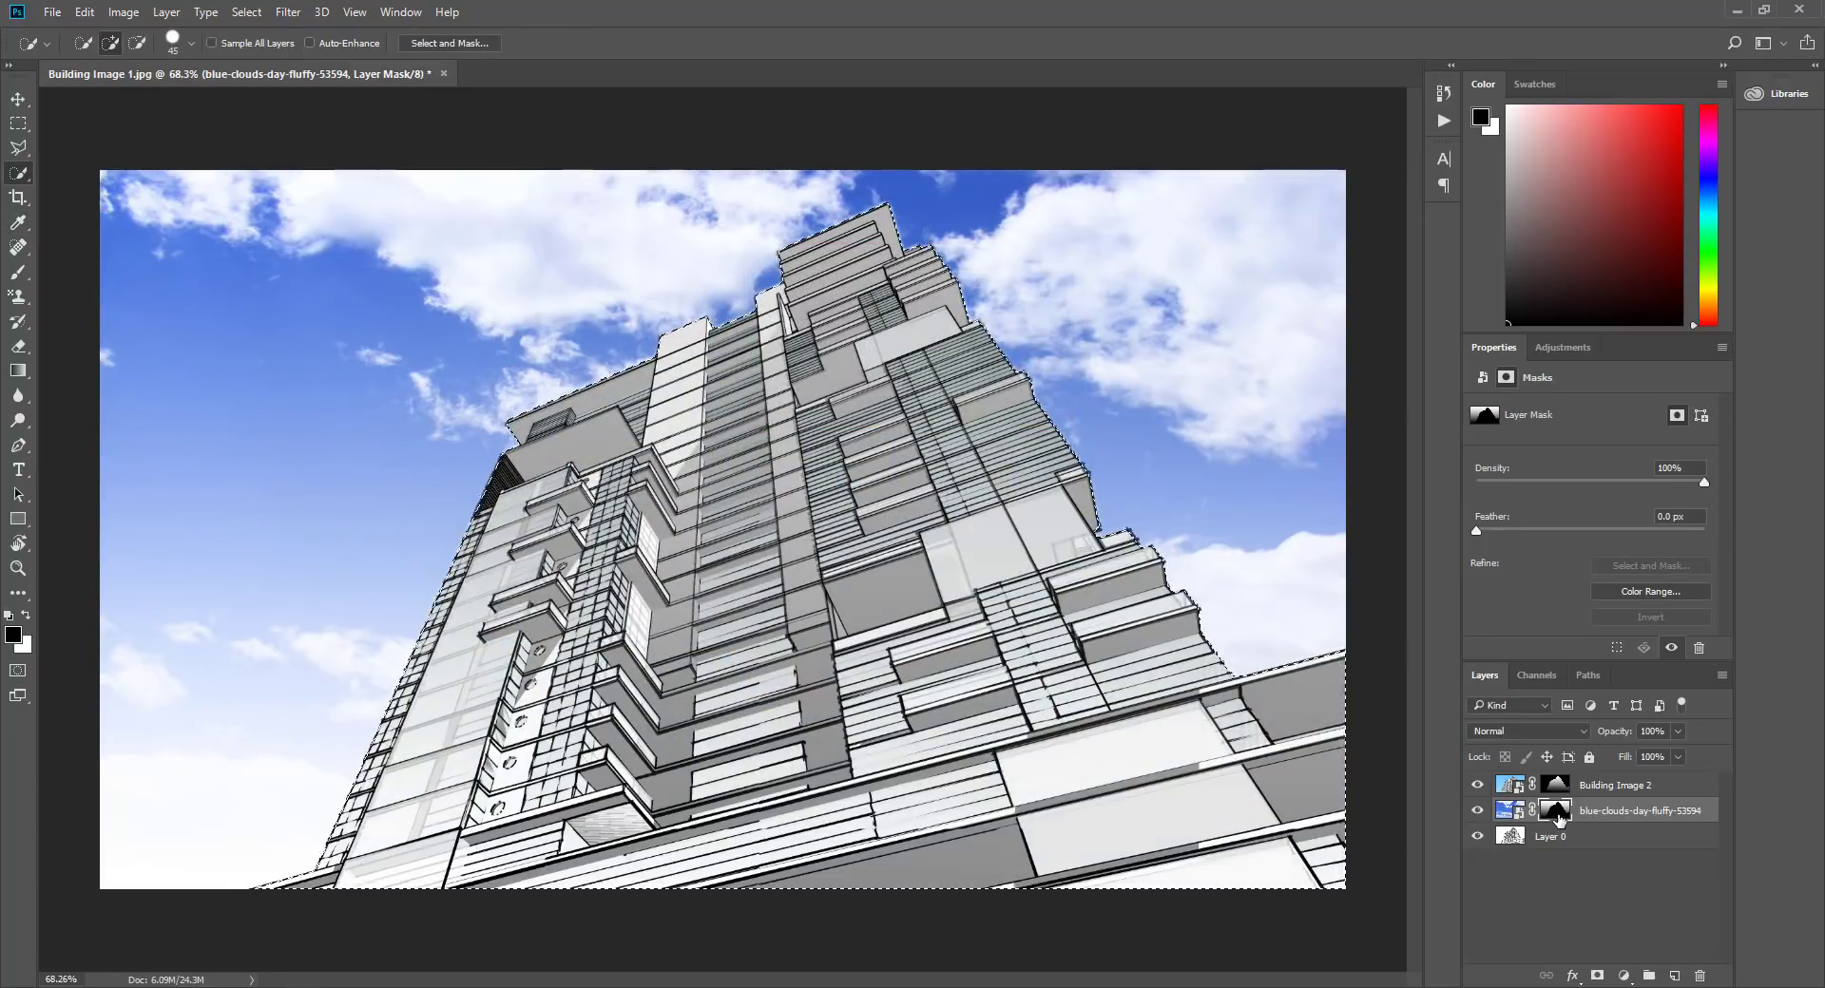
Inspect the clouds layer's mask overlay, then toggle Building Image 2's visibility to compare its effect on the tower
key("backslash")
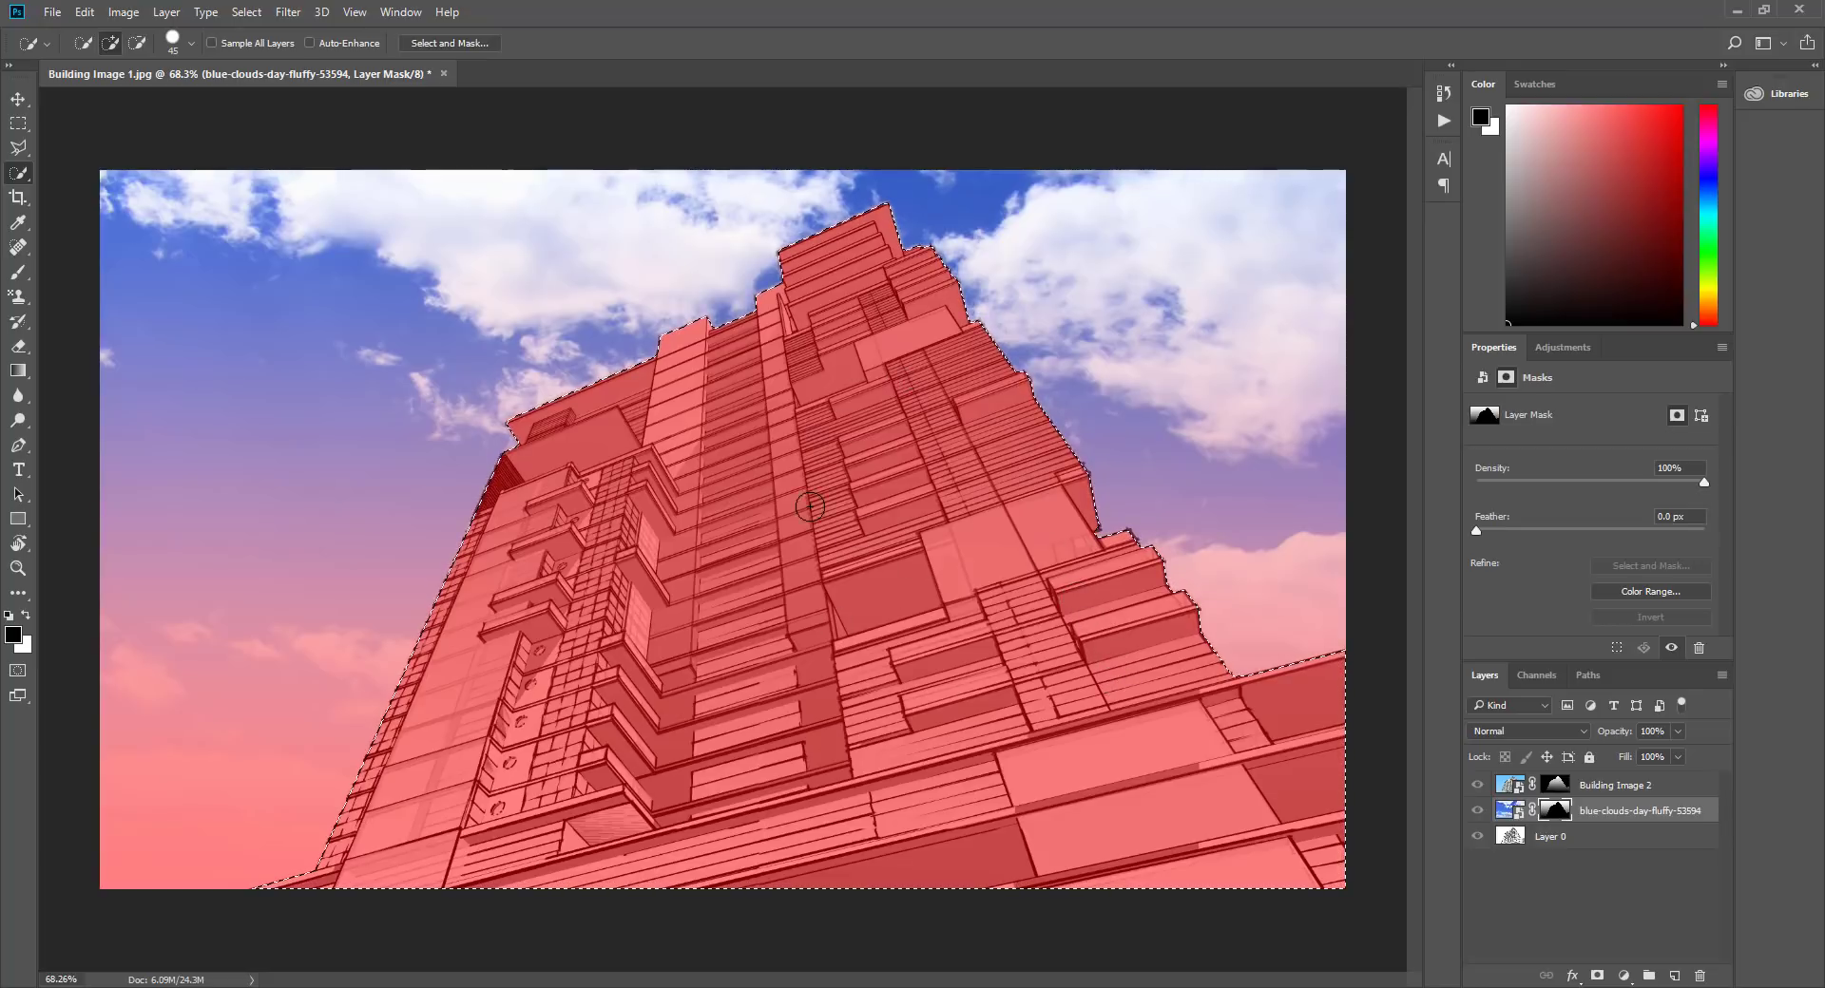
key("backslash")
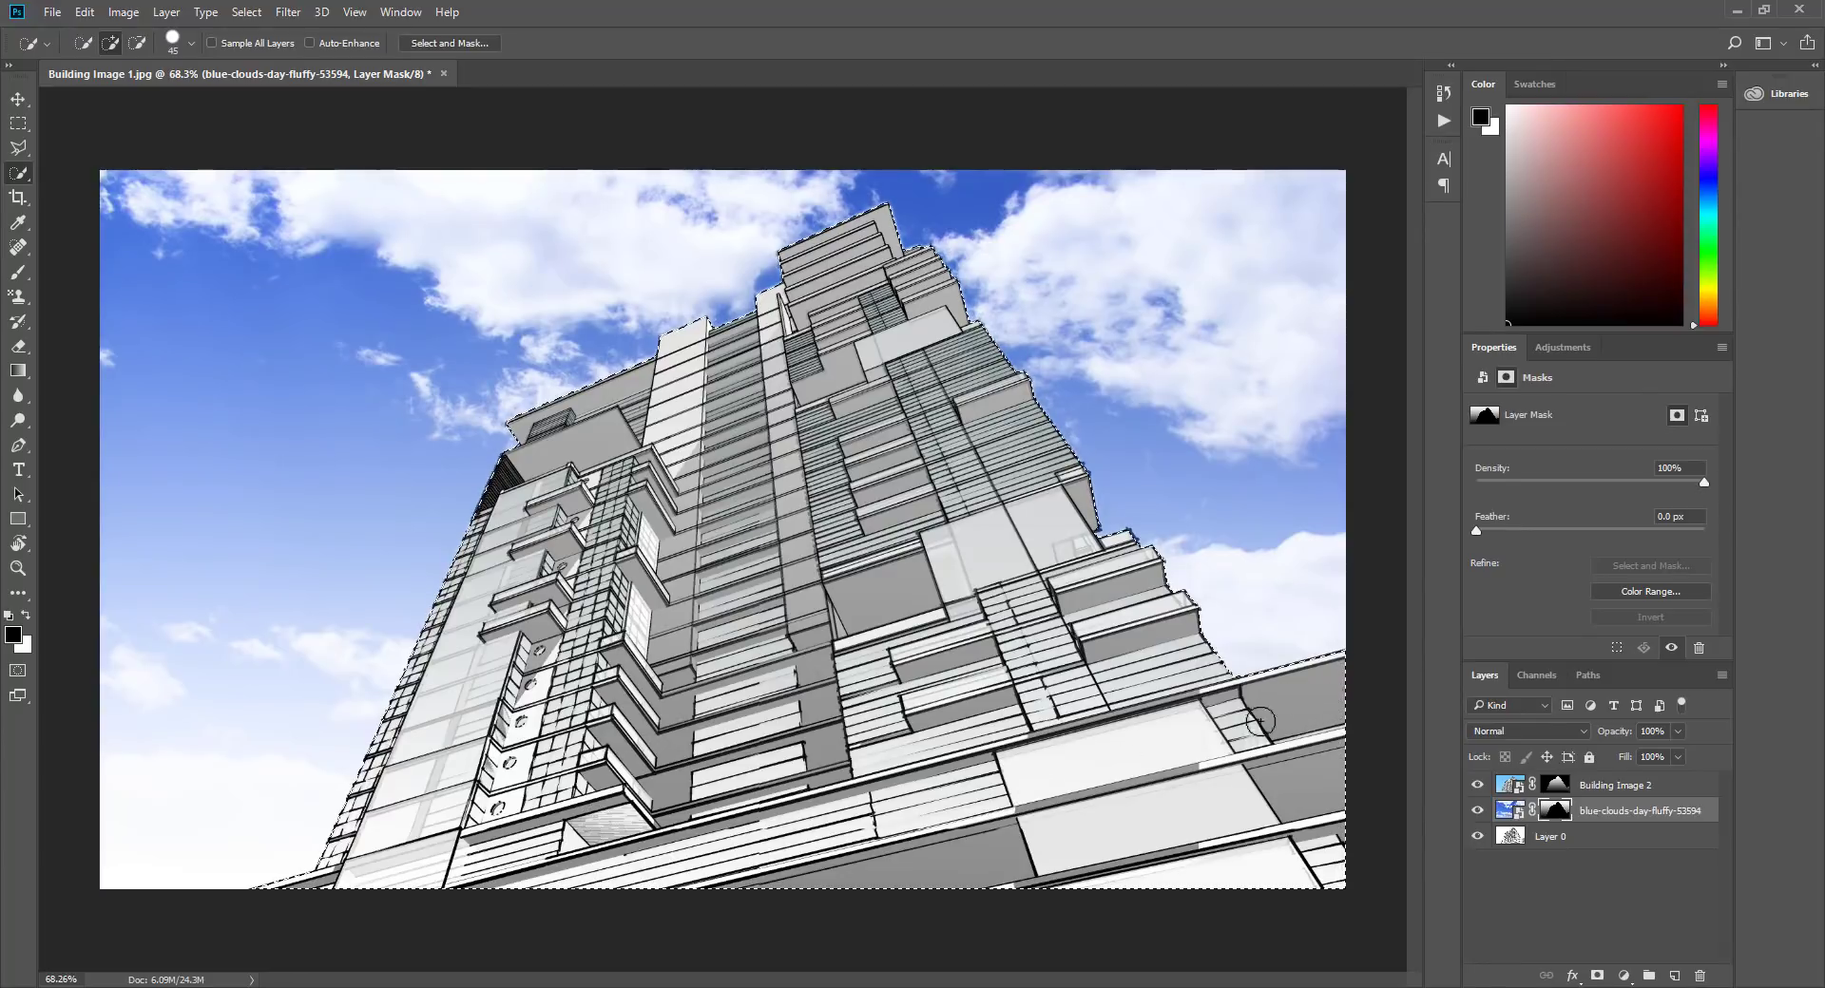
left_click(1550, 844)
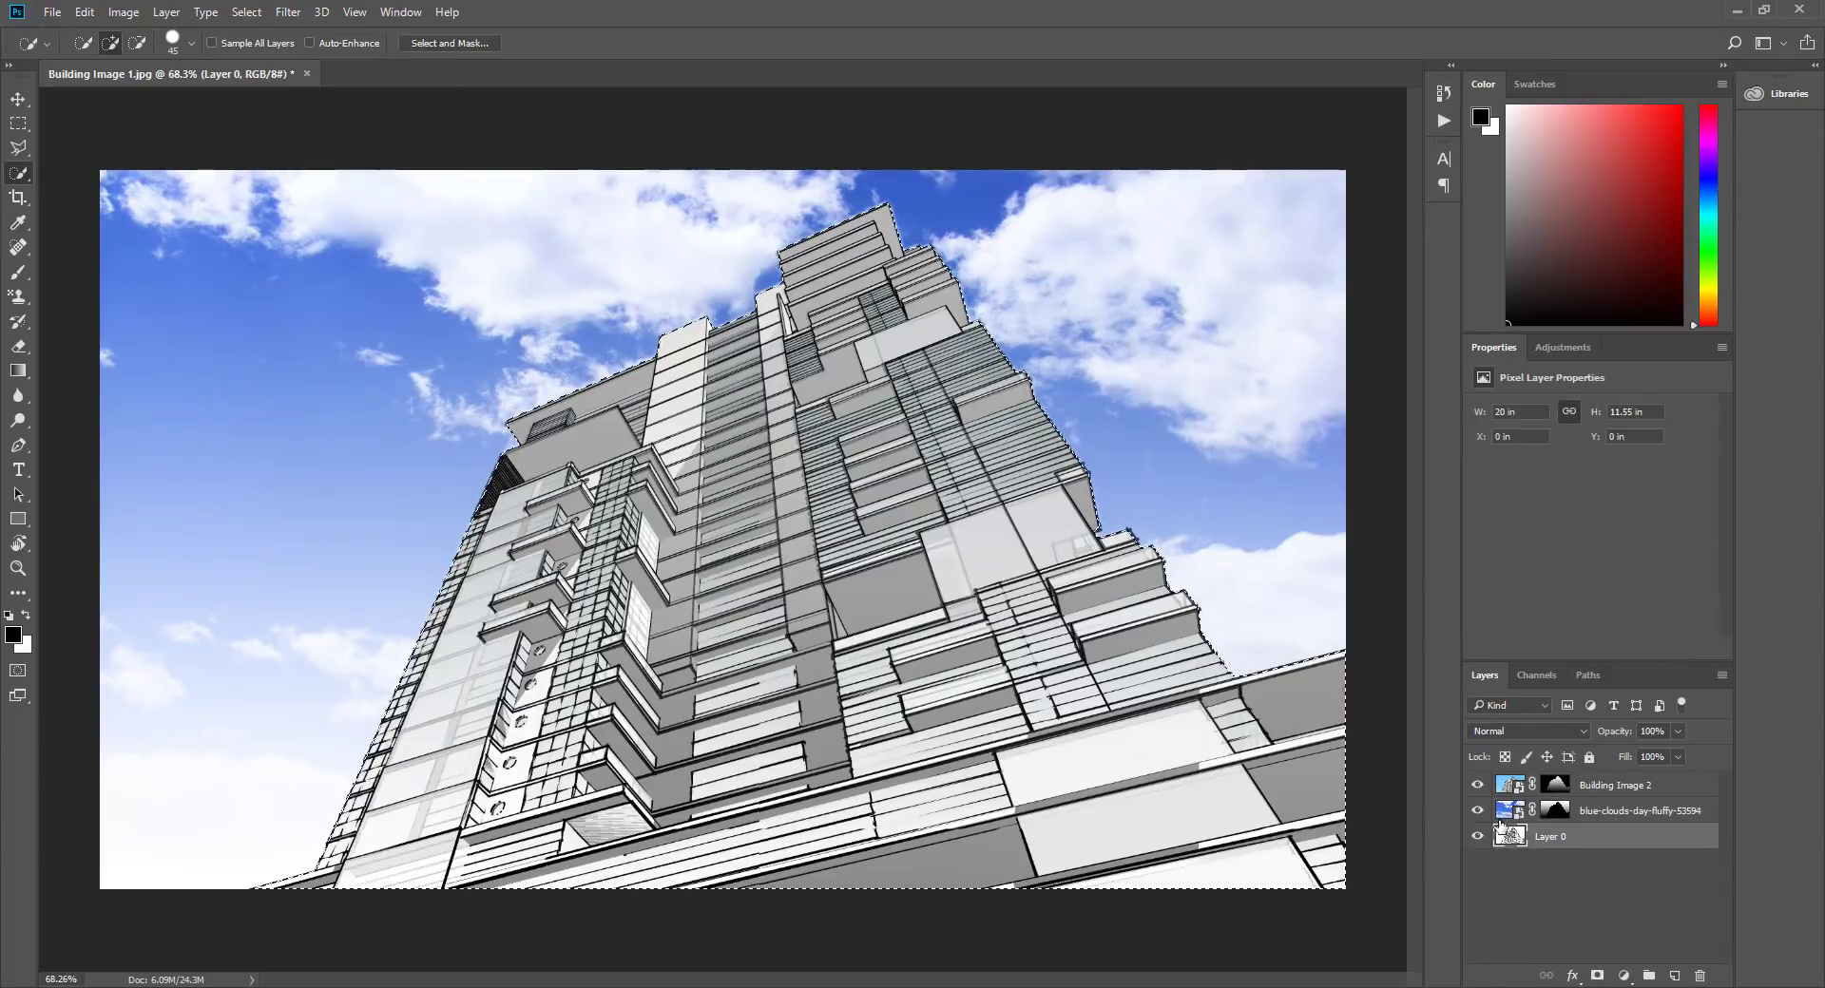
left_click(1597, 818)
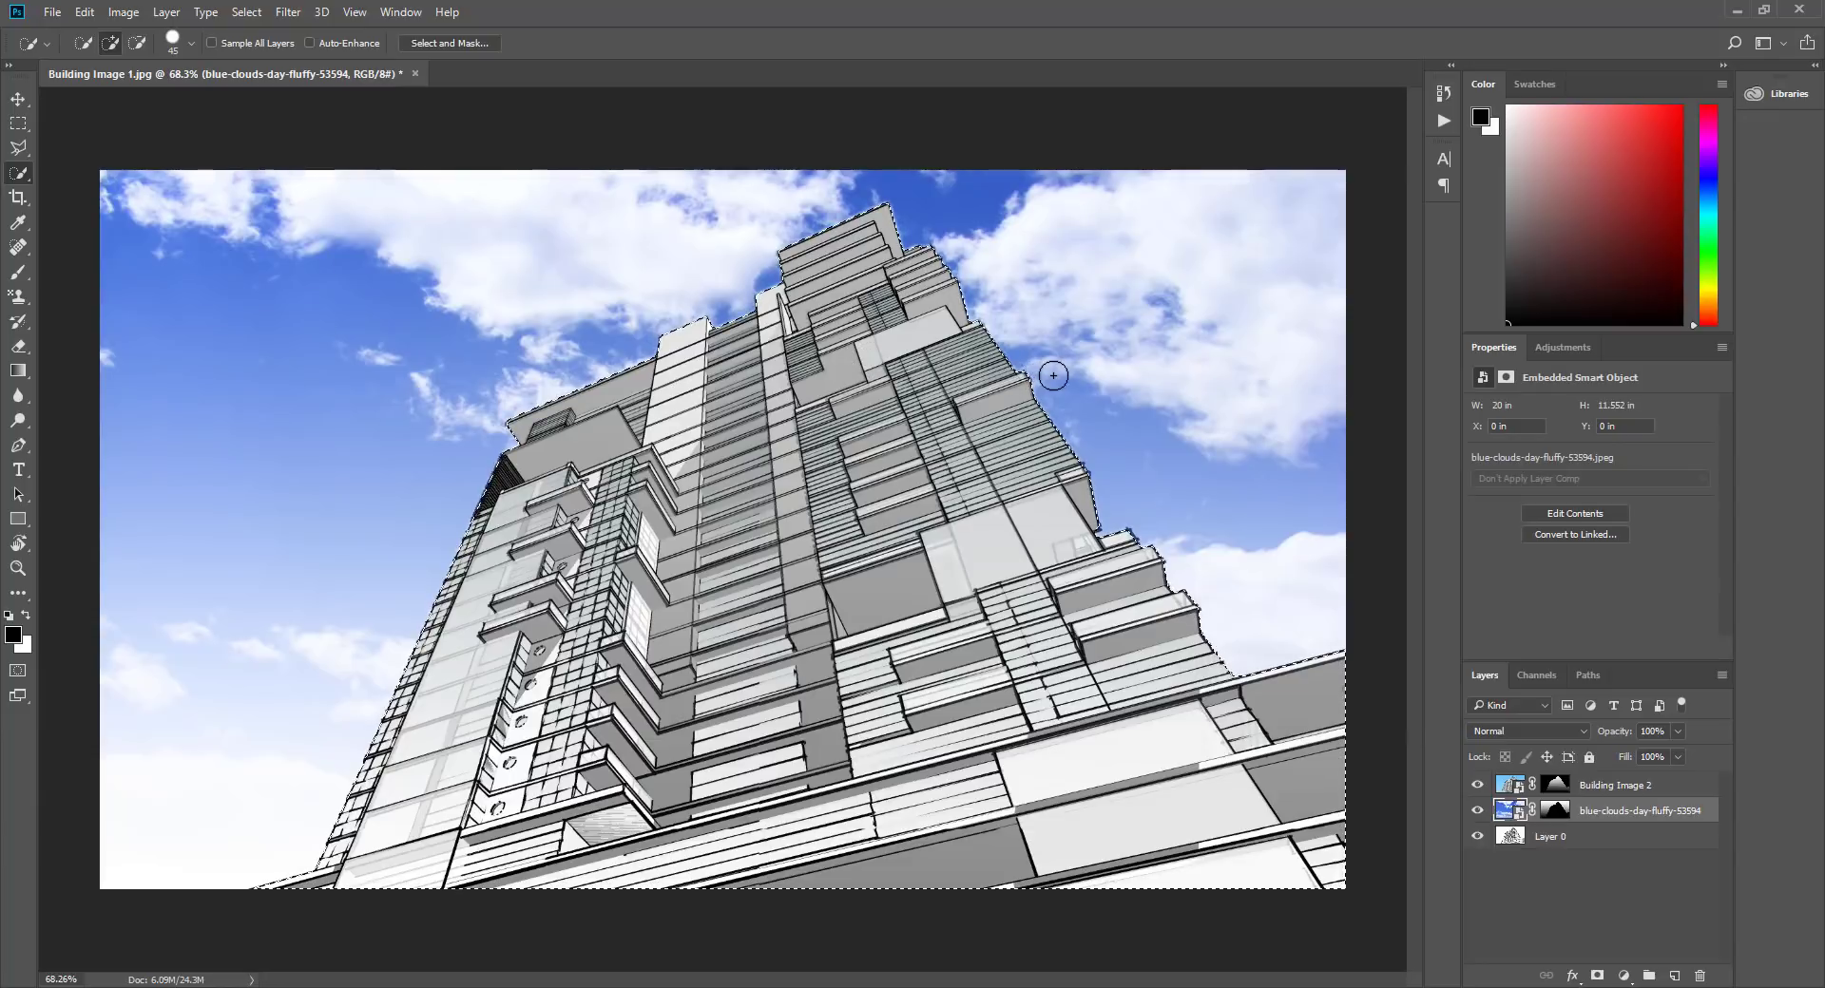
left_click(1611, 787)
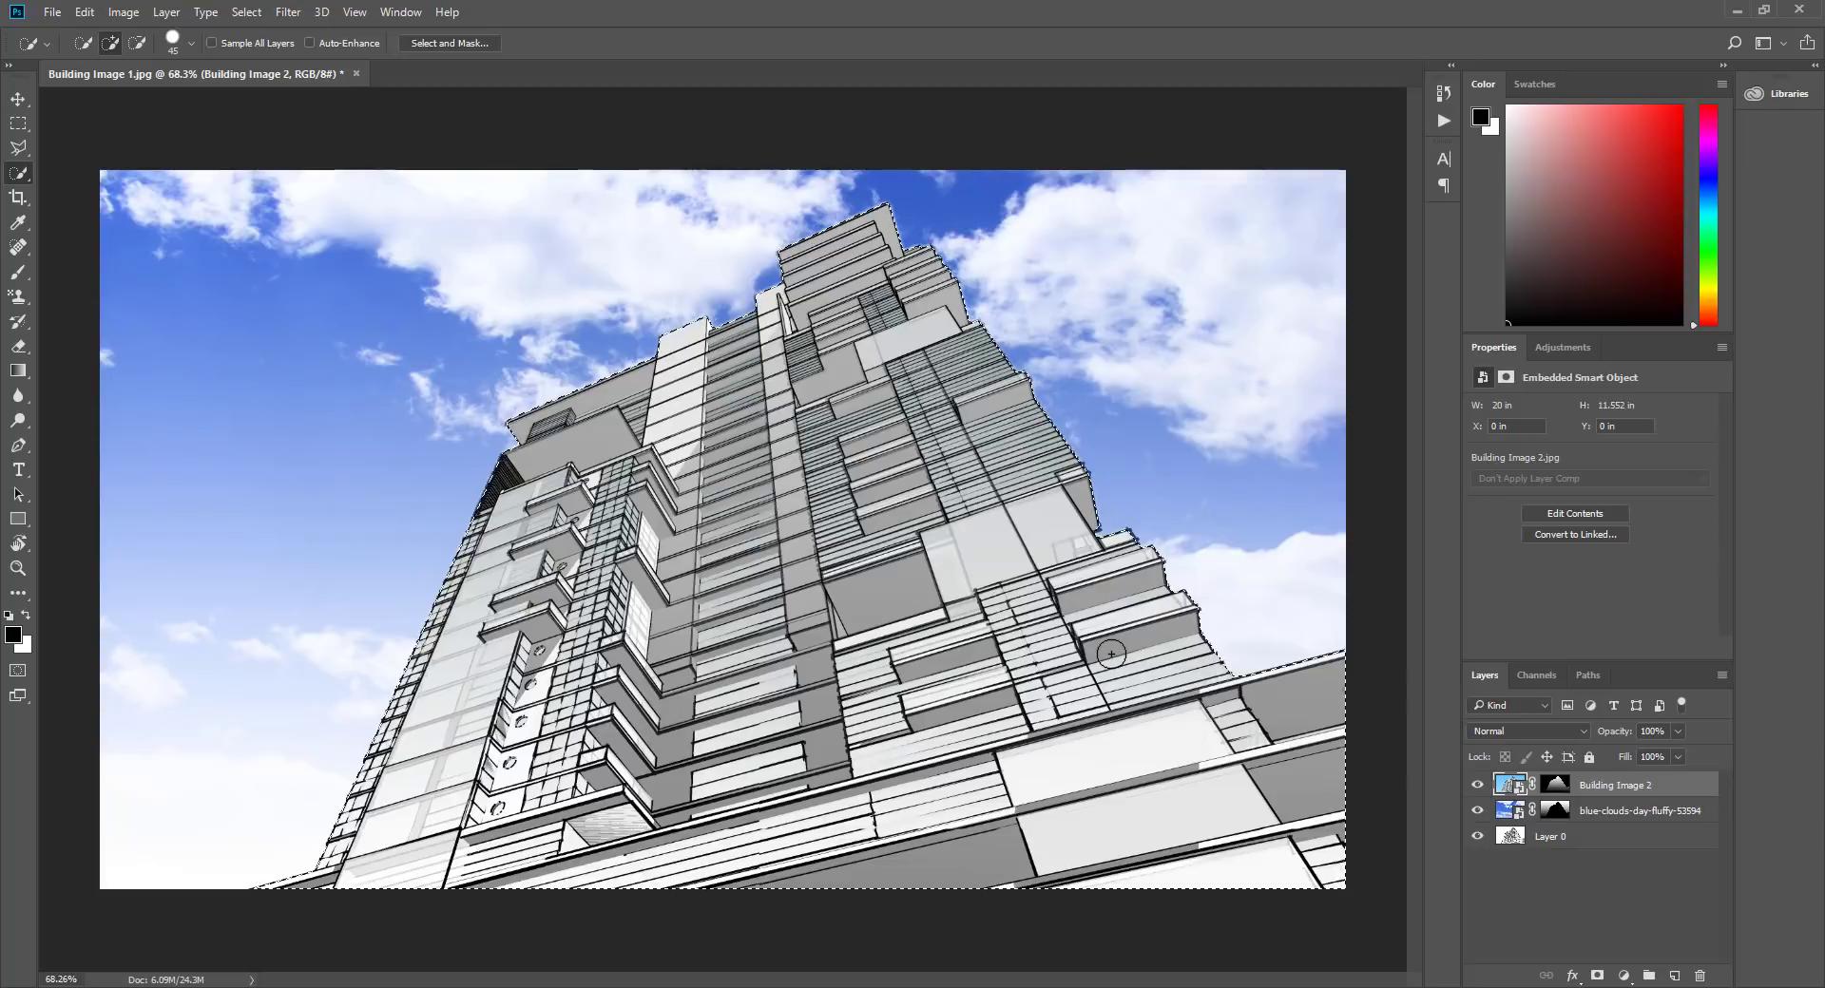
left_click(1478, 787)
left_click(1478, 787)
left_click(1478, 787)
left_click(1478, 787)
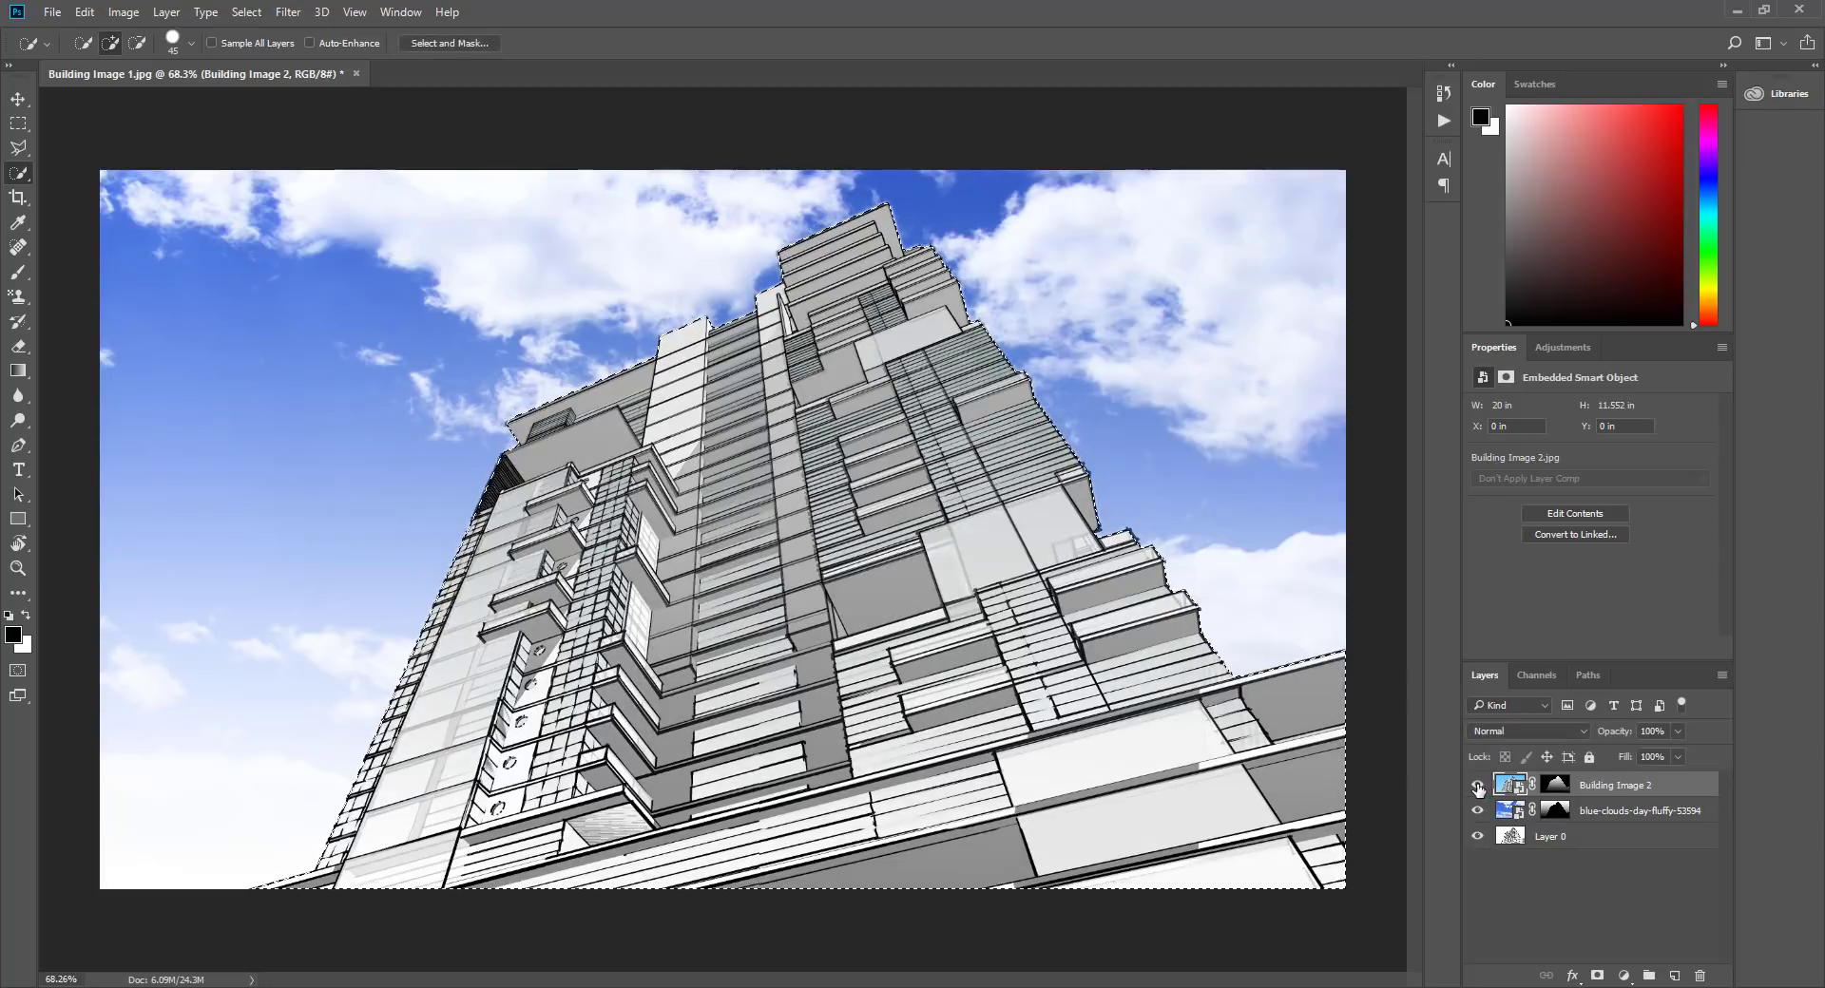
Compare the tower with and without the Building Image 2 layer several times, leaving the layer visible
left_click(1478, 787)
left_click(1478, 787)
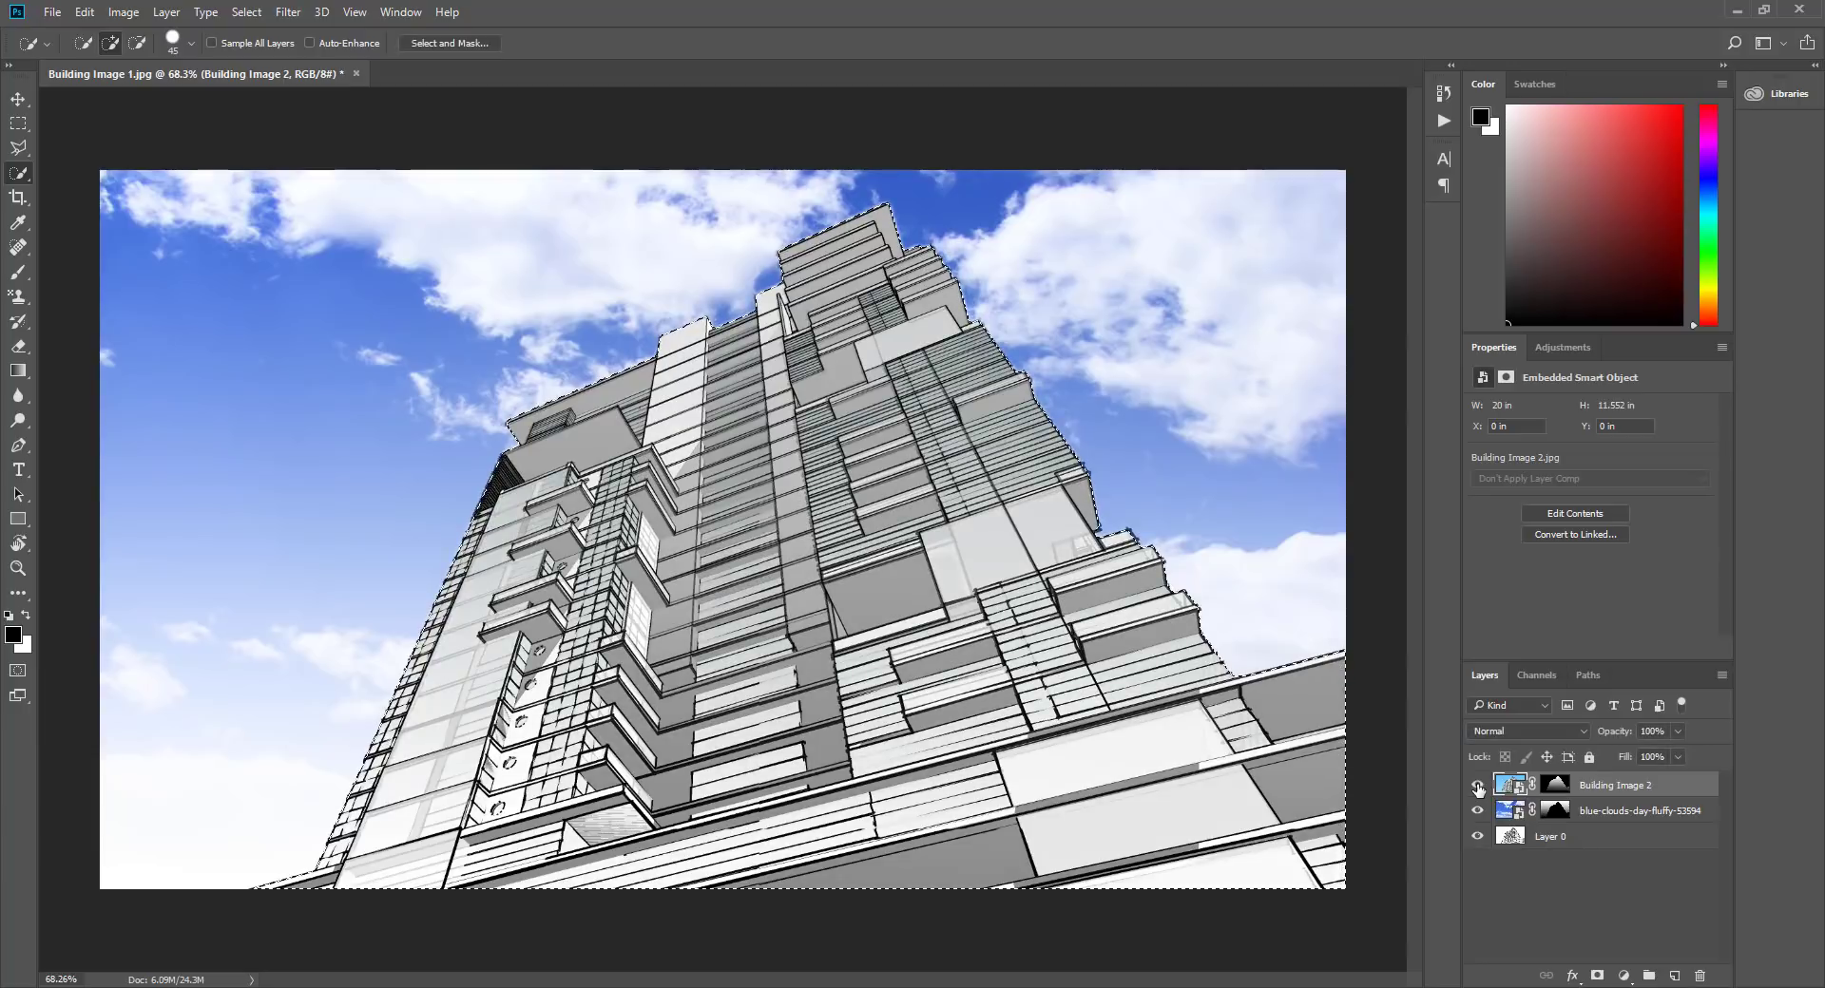
left_click(1478, 787)
left_click(1477, 787)
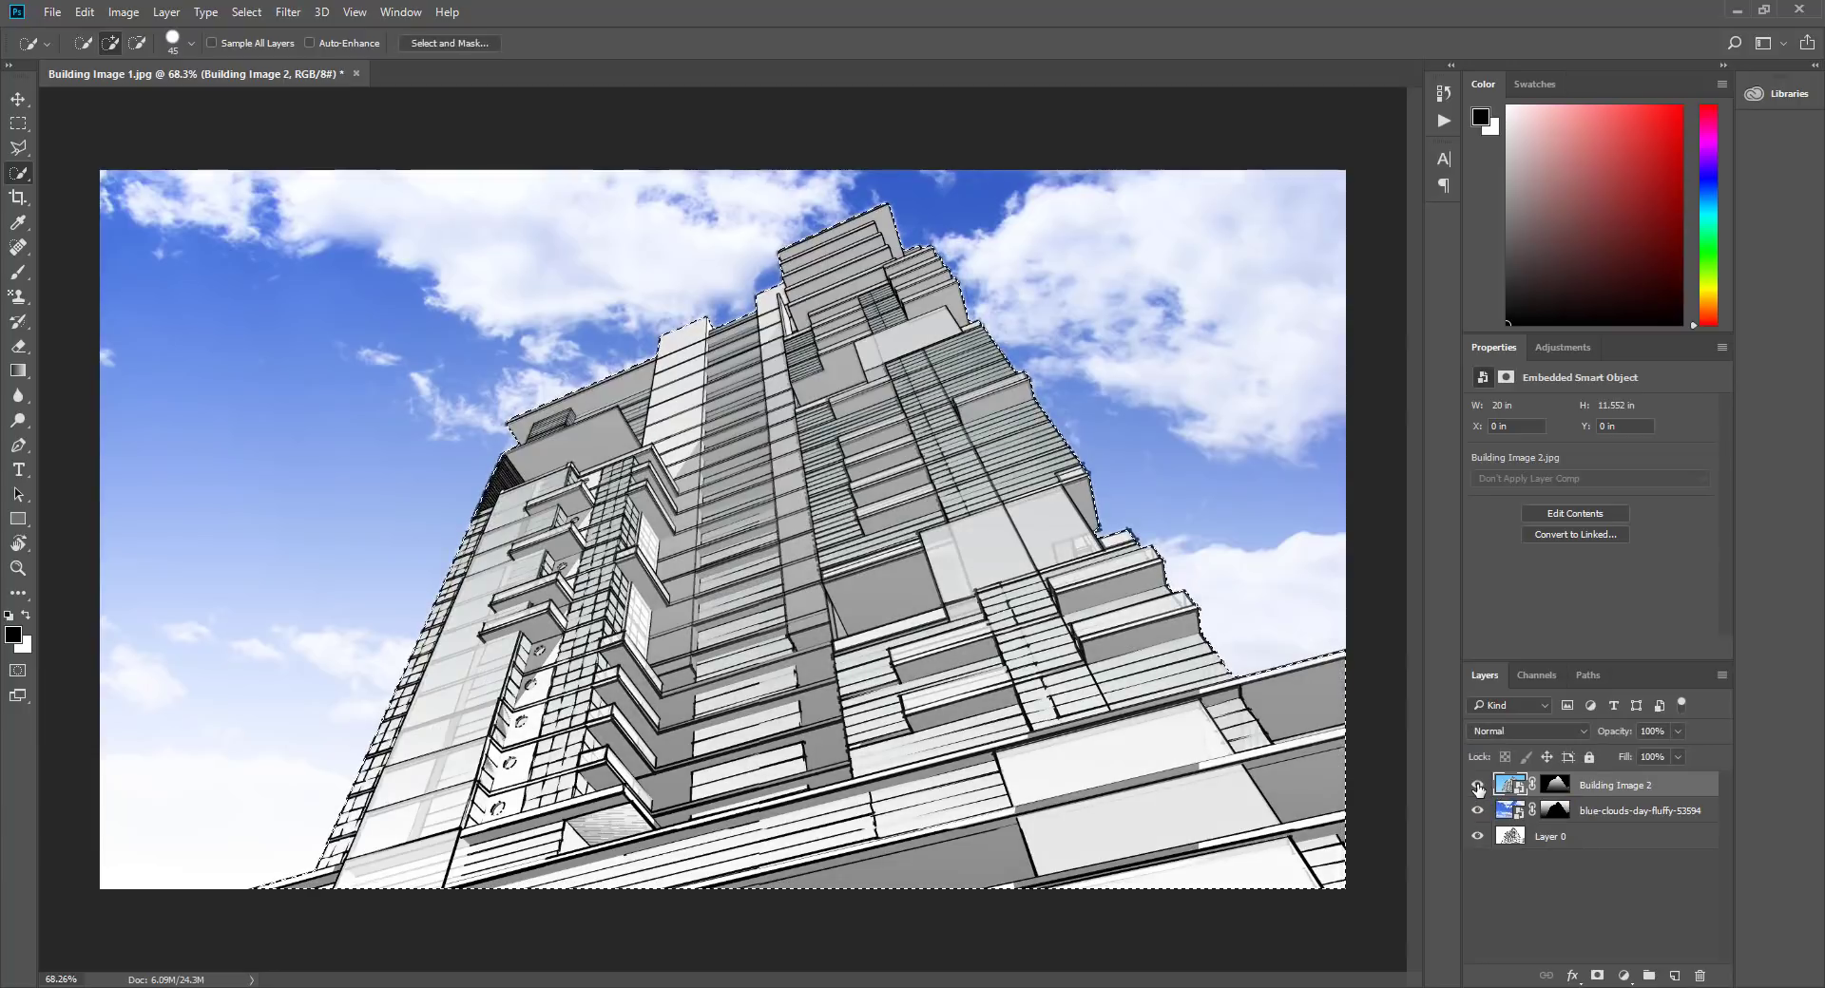
left_click(1478, 787)
left_click(1478, 787)
left_click(1478, 787)
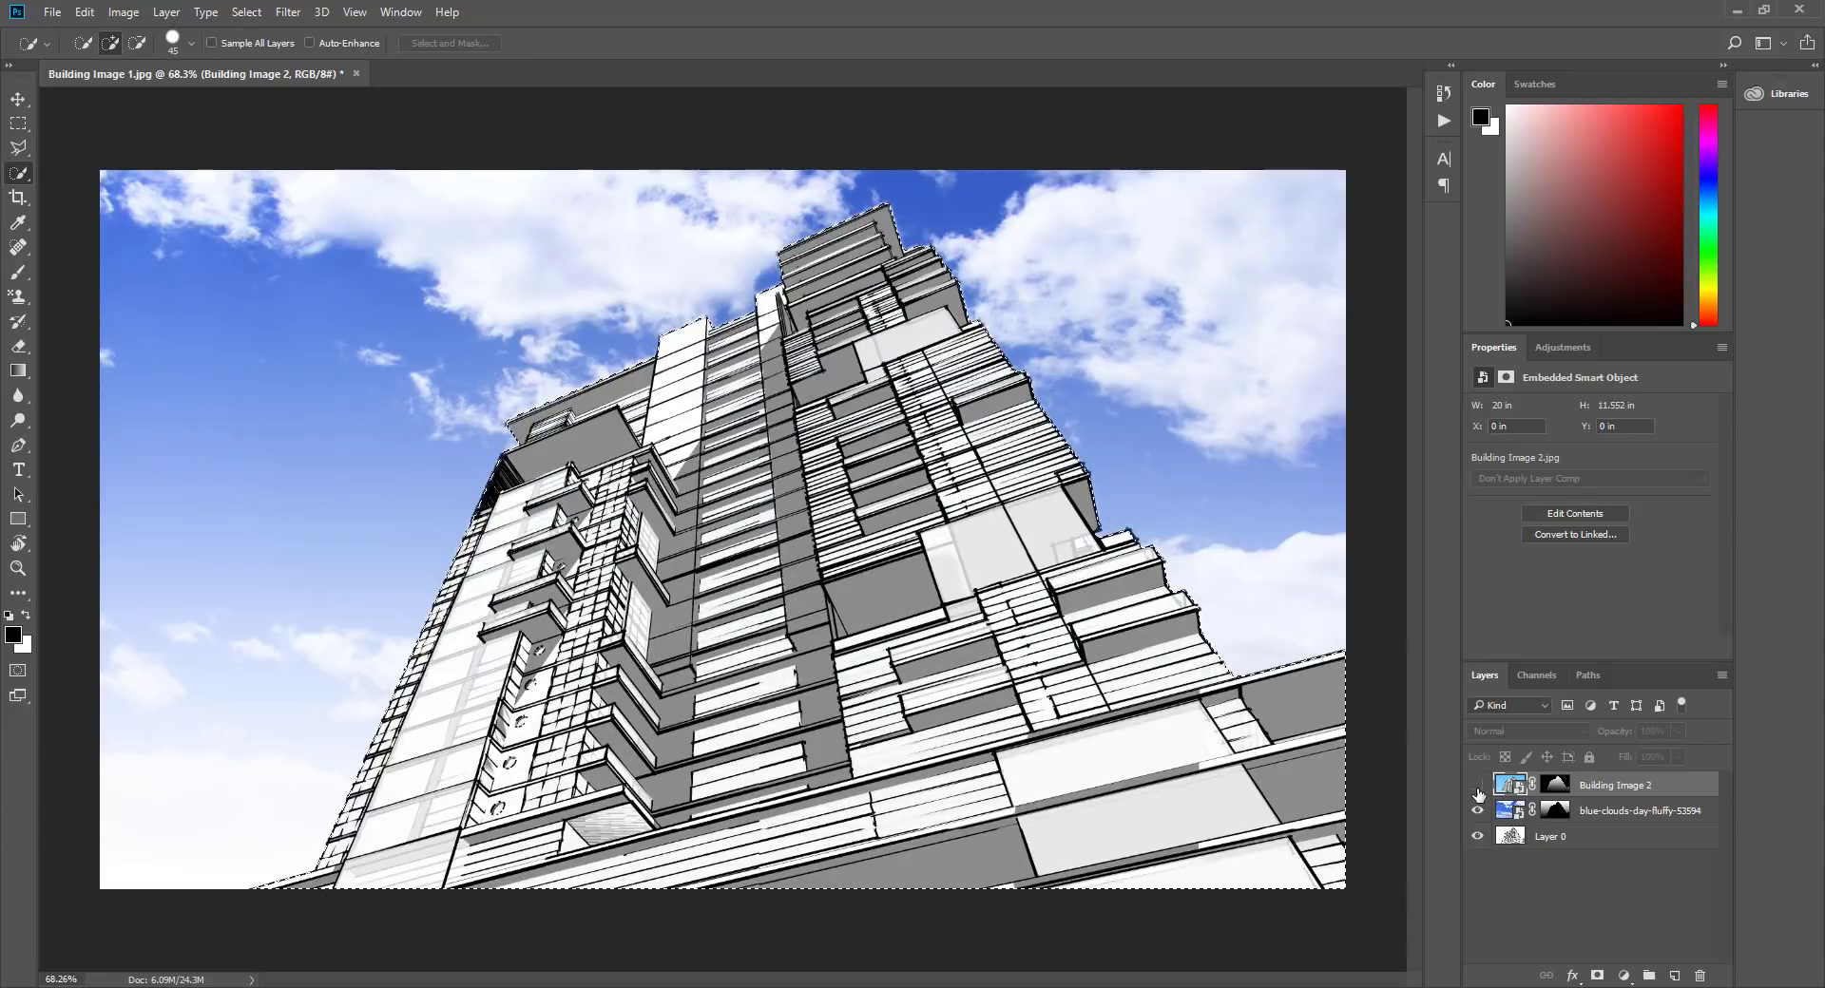
left_click(1478, 789)
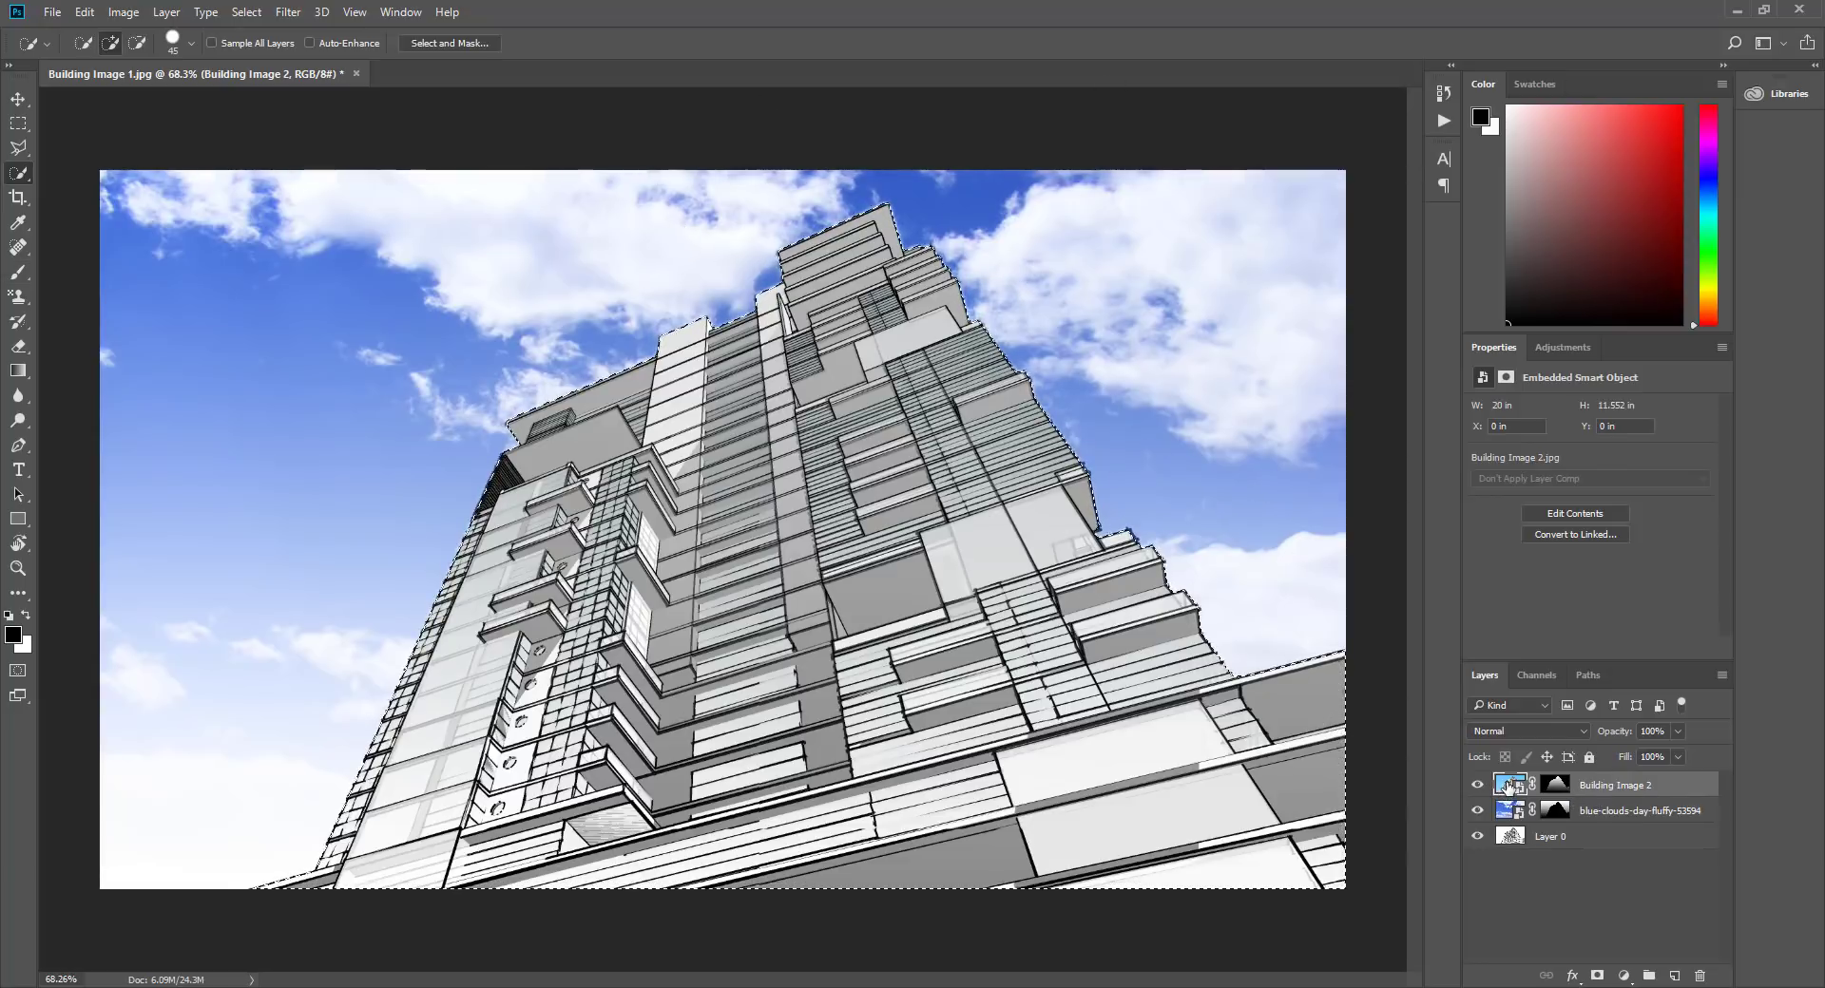
Add a Curves adjustment layer above Building Image 2 and delete its layer mask so it affects the whole image
left_click(1623, 976)
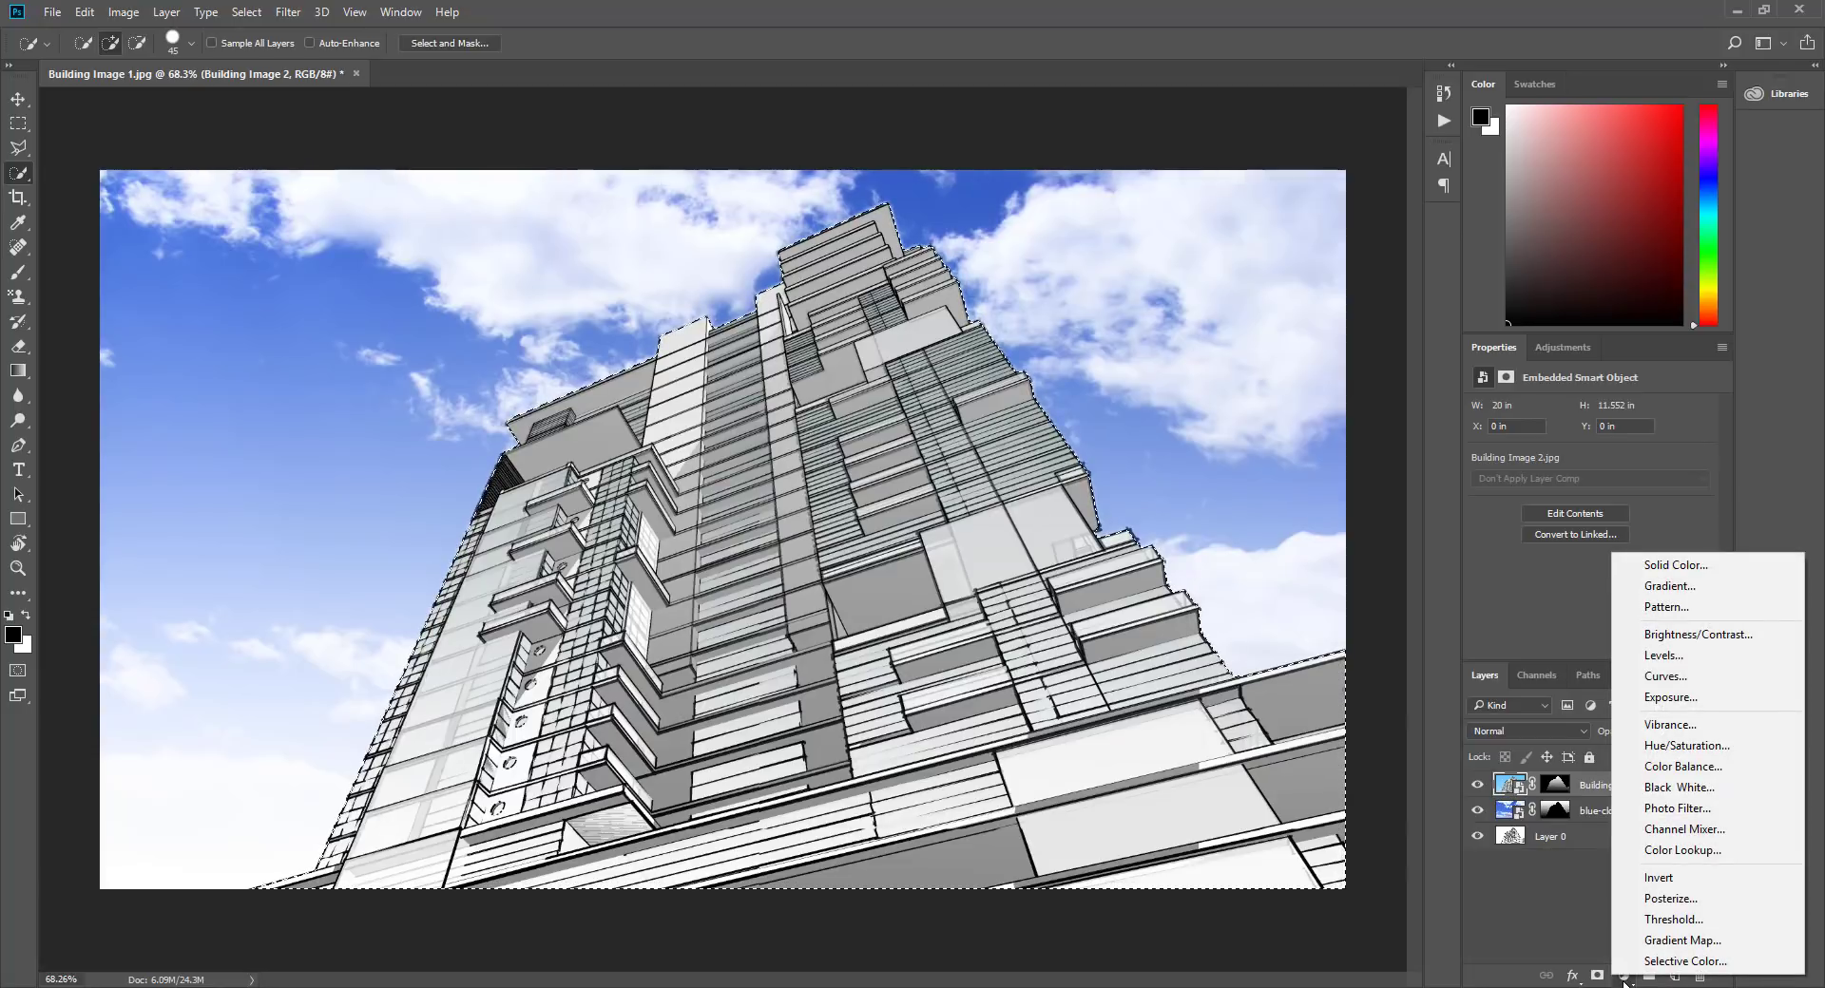
left_click(1624, 979)
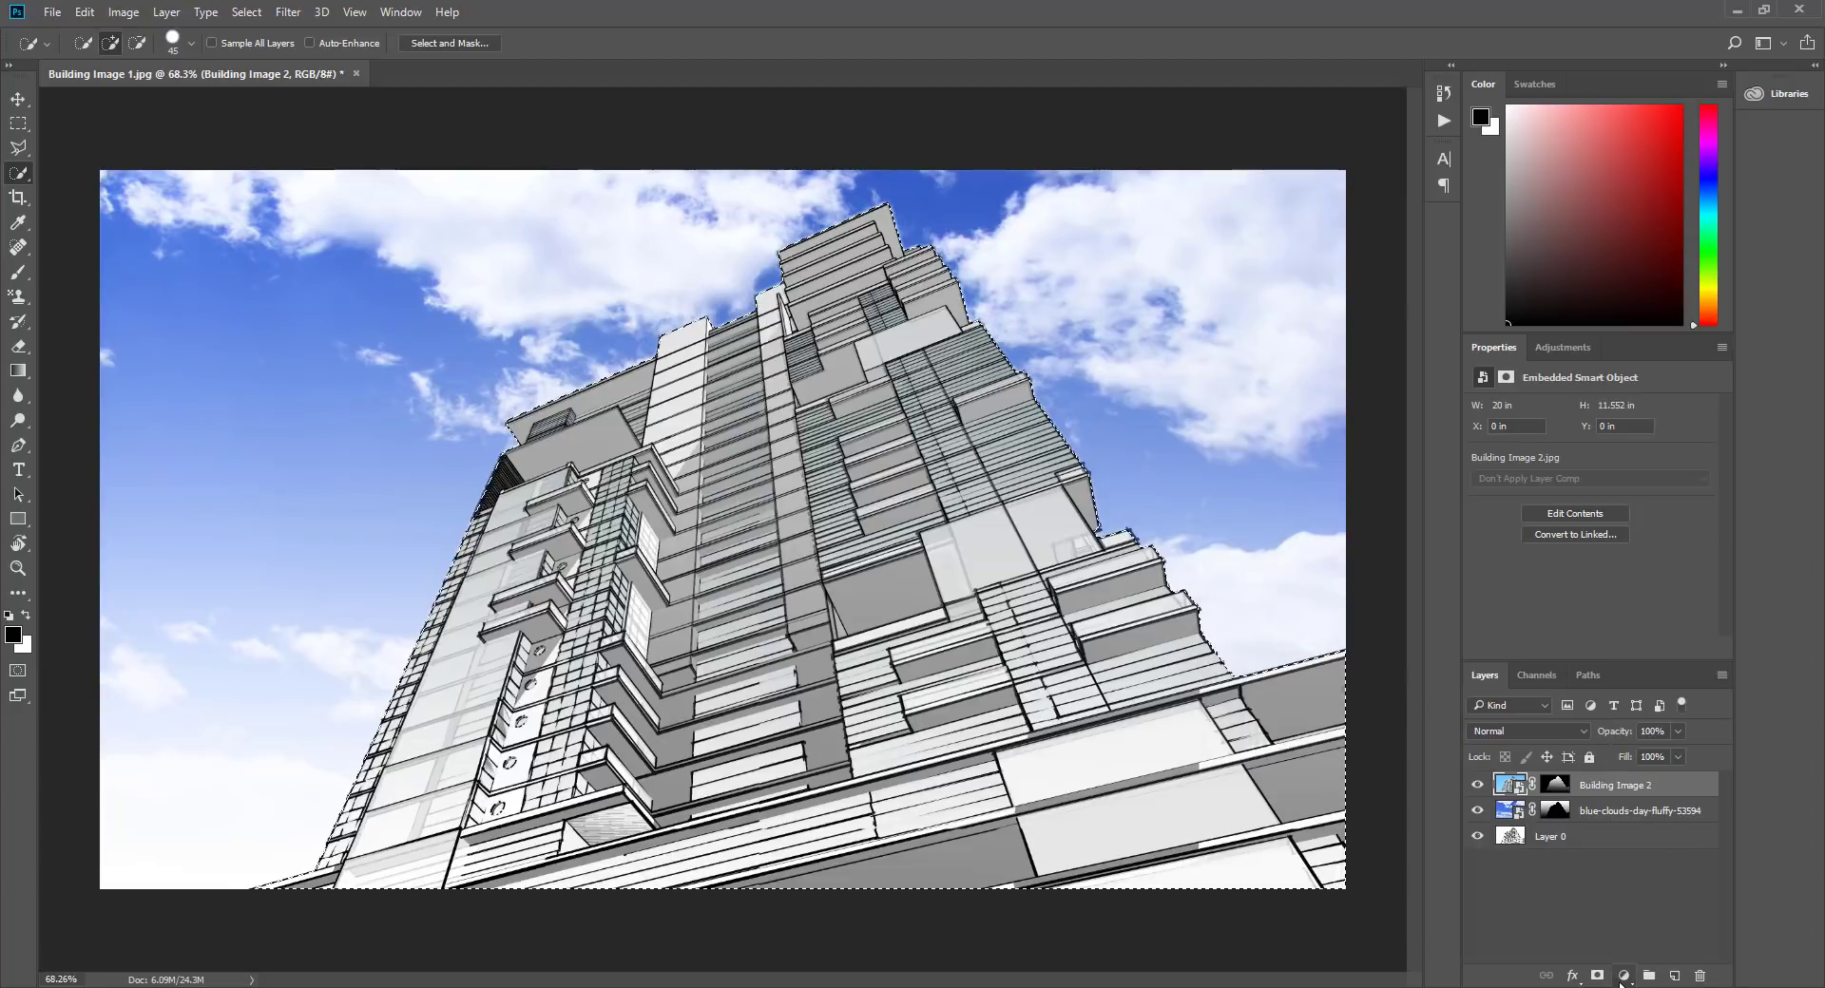
left_click(1623, 979)
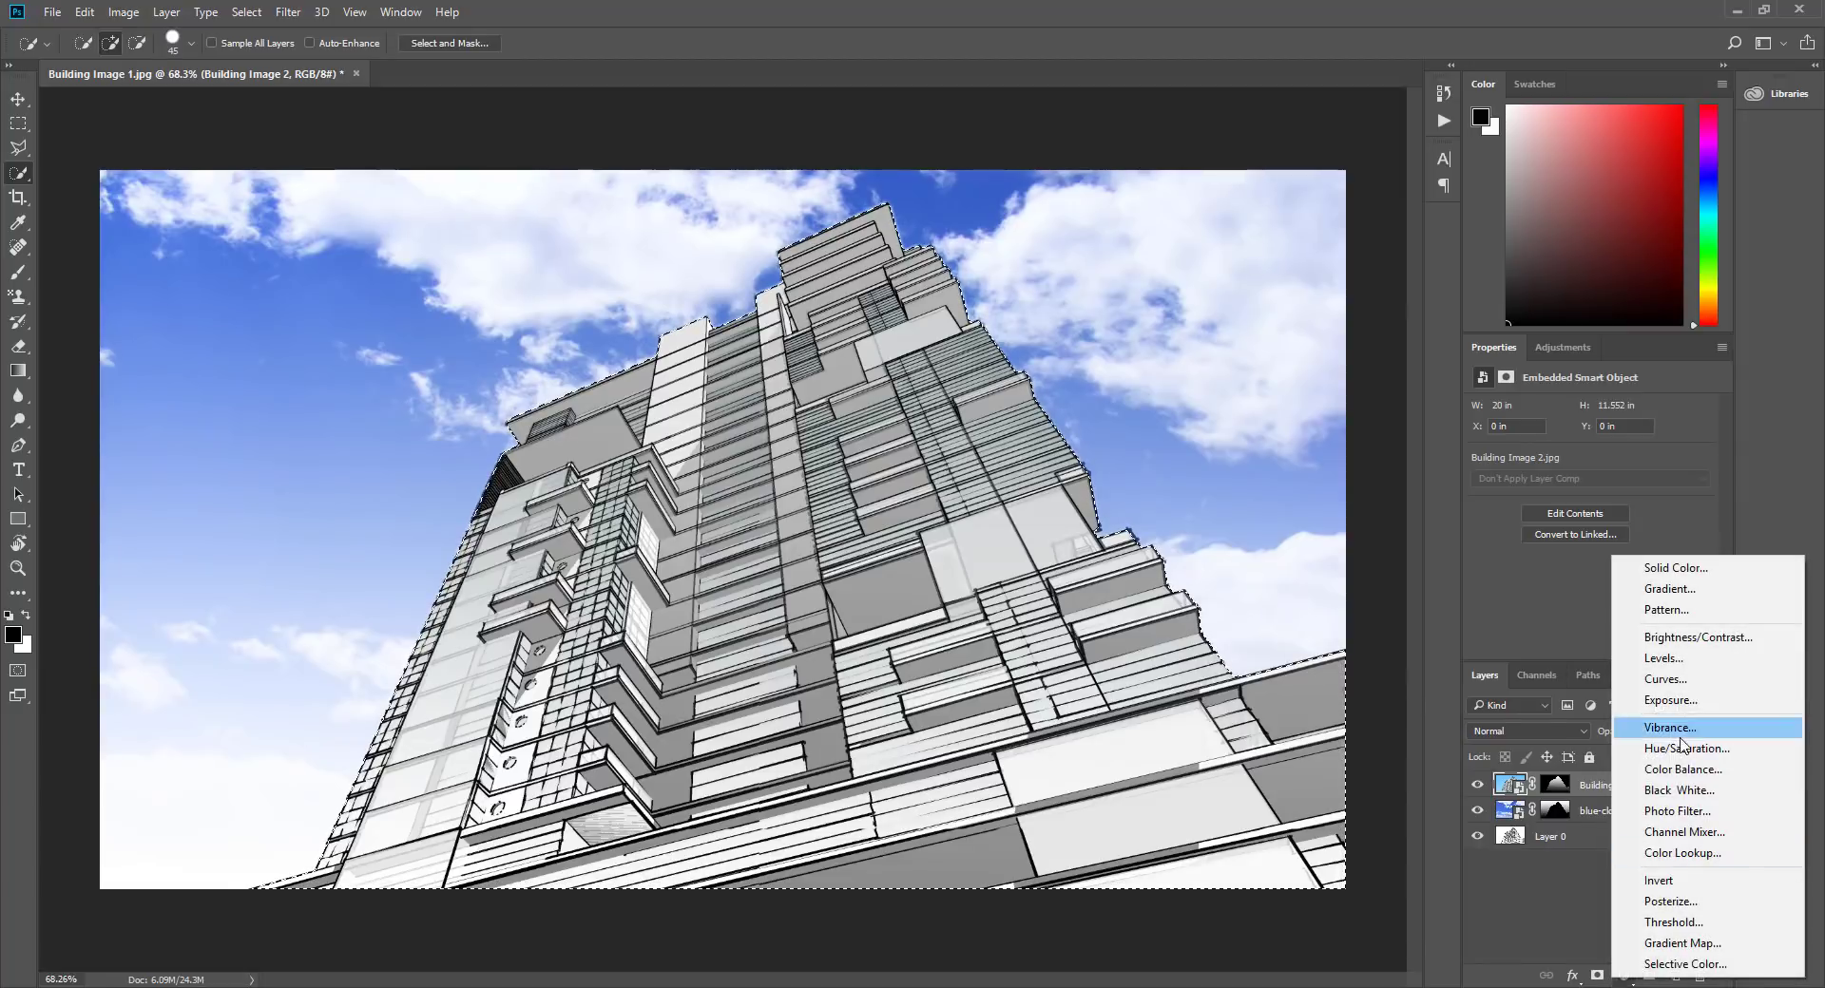
left_click(1677, 680)
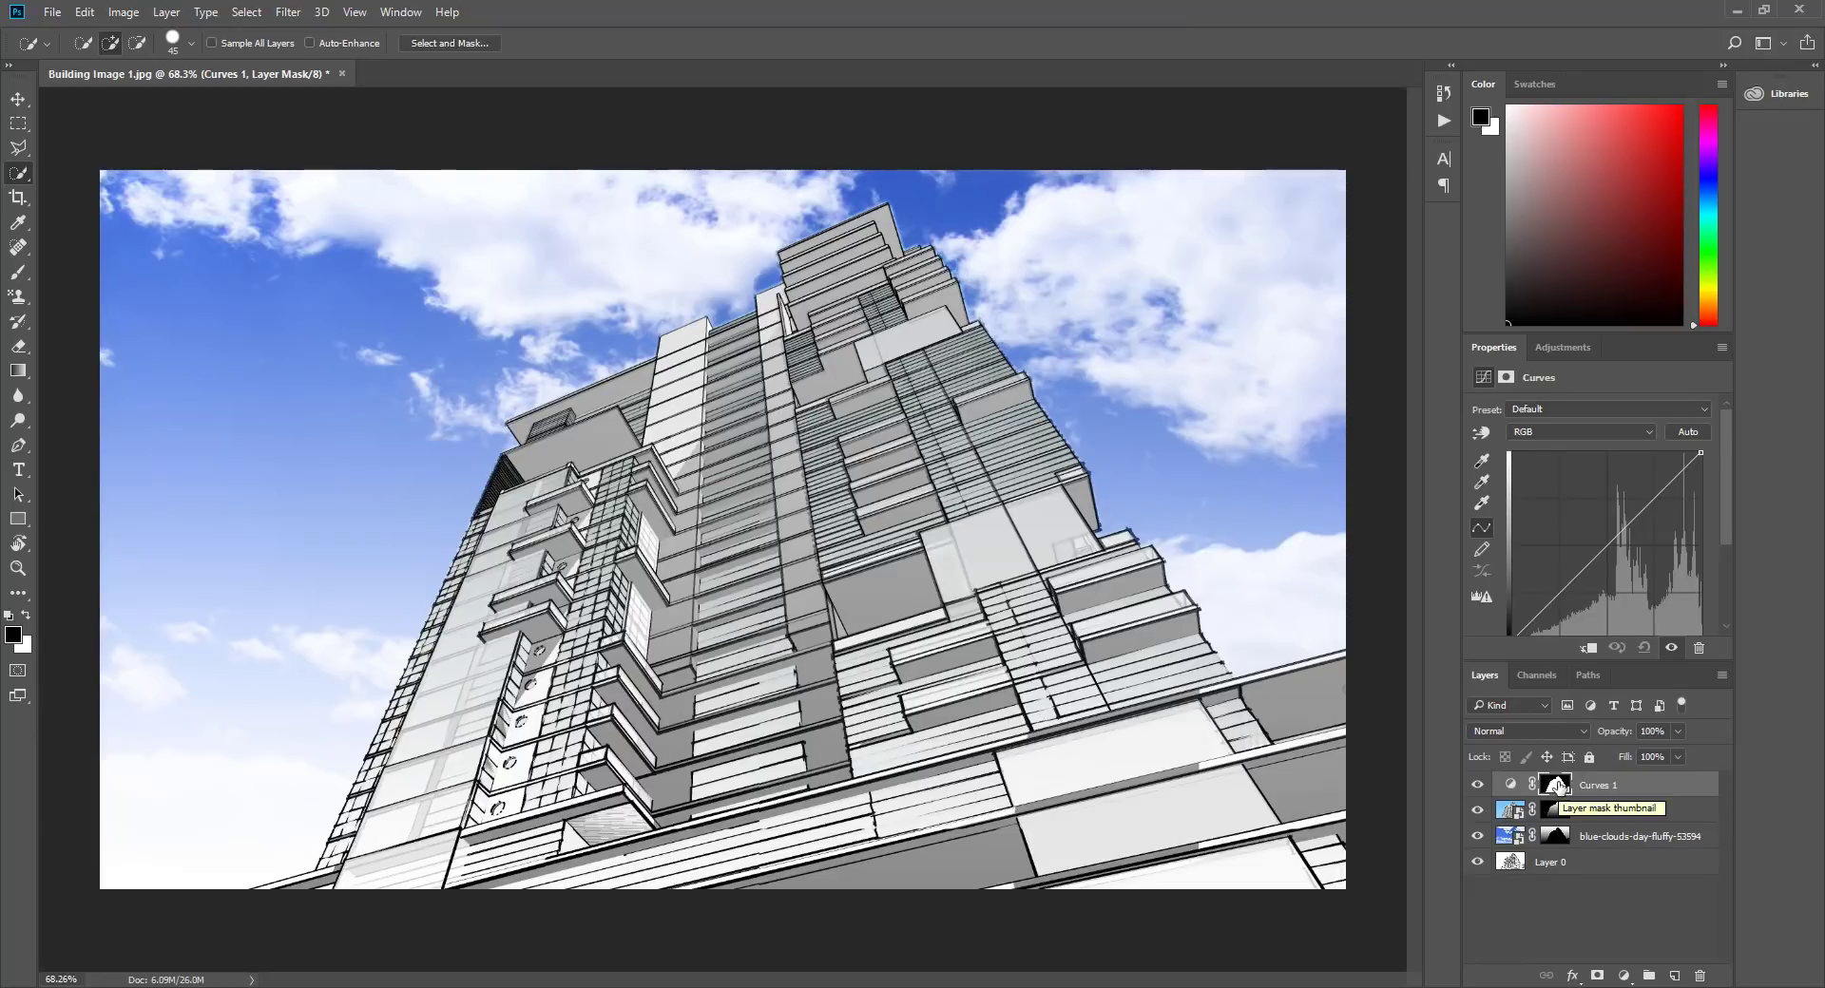
right_click(1557, 785)
left_click(1567, 823)
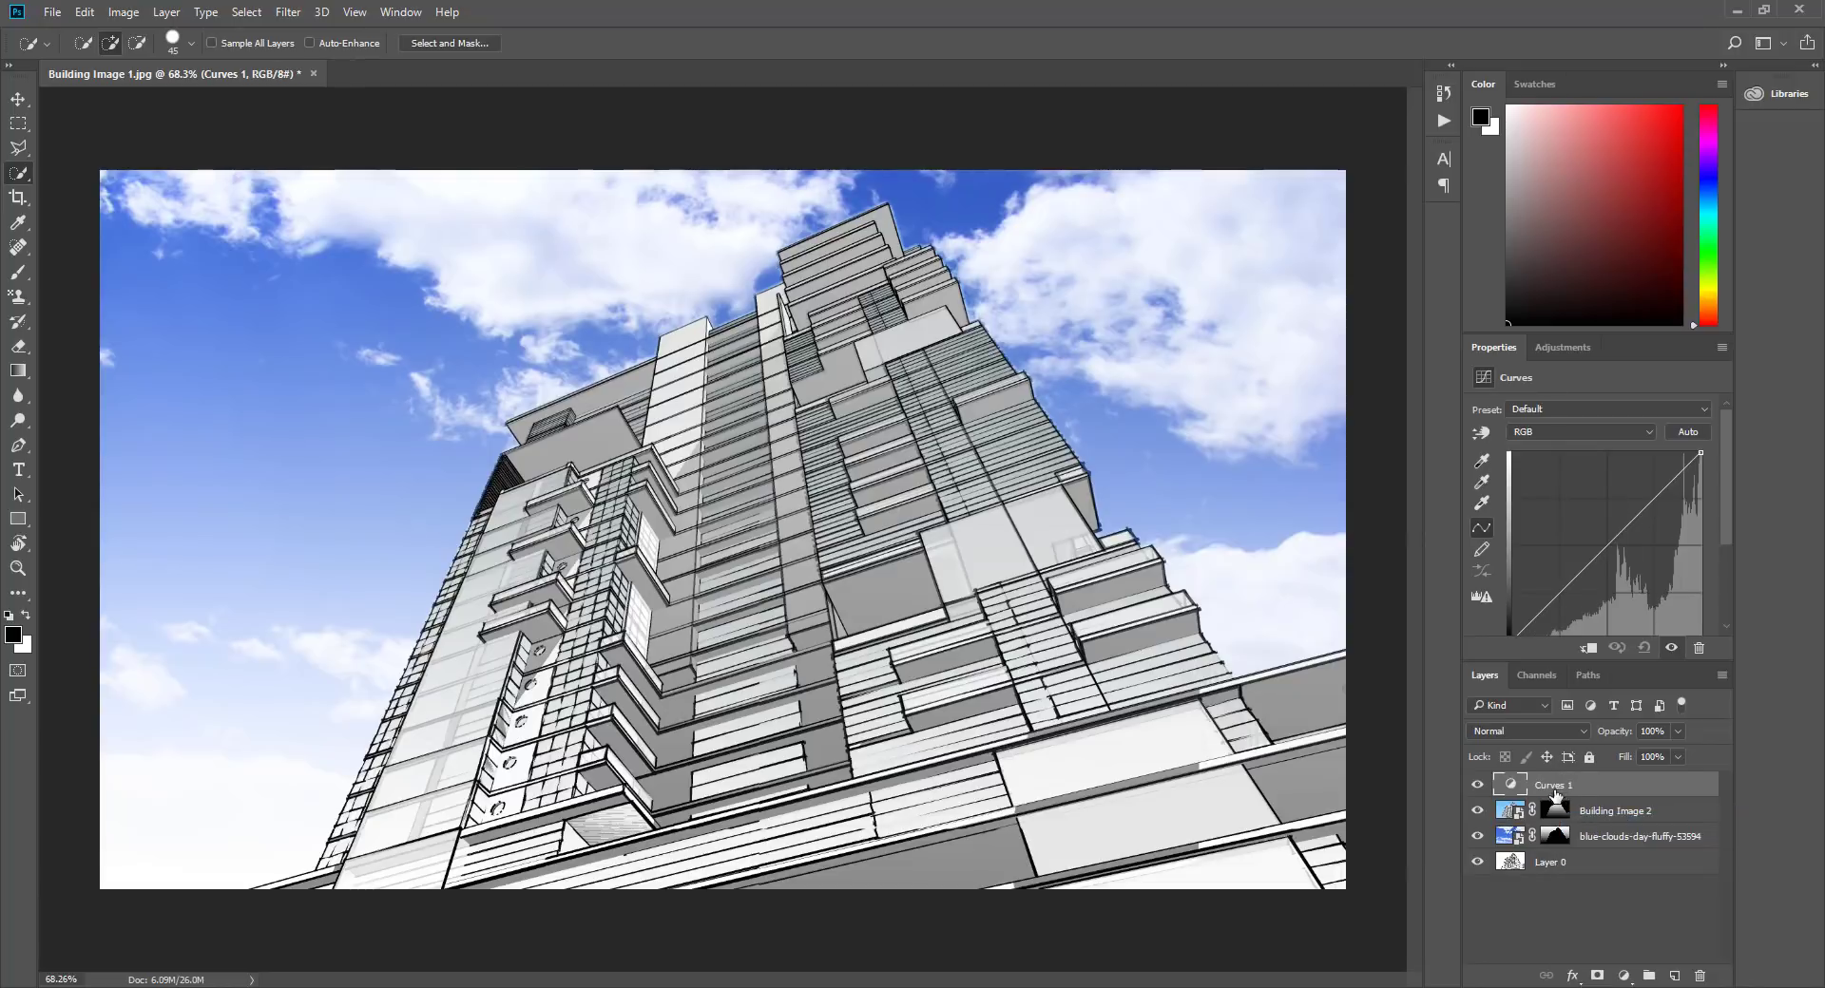
Move the RGB curve's black point inward to deepen the shadows and contrast, then raise it slightly to soften the effect
mouse_move(1510, 634)
left_mouse_down()
mouse_move(1573, 632)
mouse_move(1591, 605)
mouse_move(1592, 631)
mouse_move(1566, 635)
mouse_move(1581, 631)
left_mouse_up()
mouse_move(1700, 454)
left_mouse_down()
mouse_move(1704, 564)
mouse_move(1701, 454)
left_mouse_up()
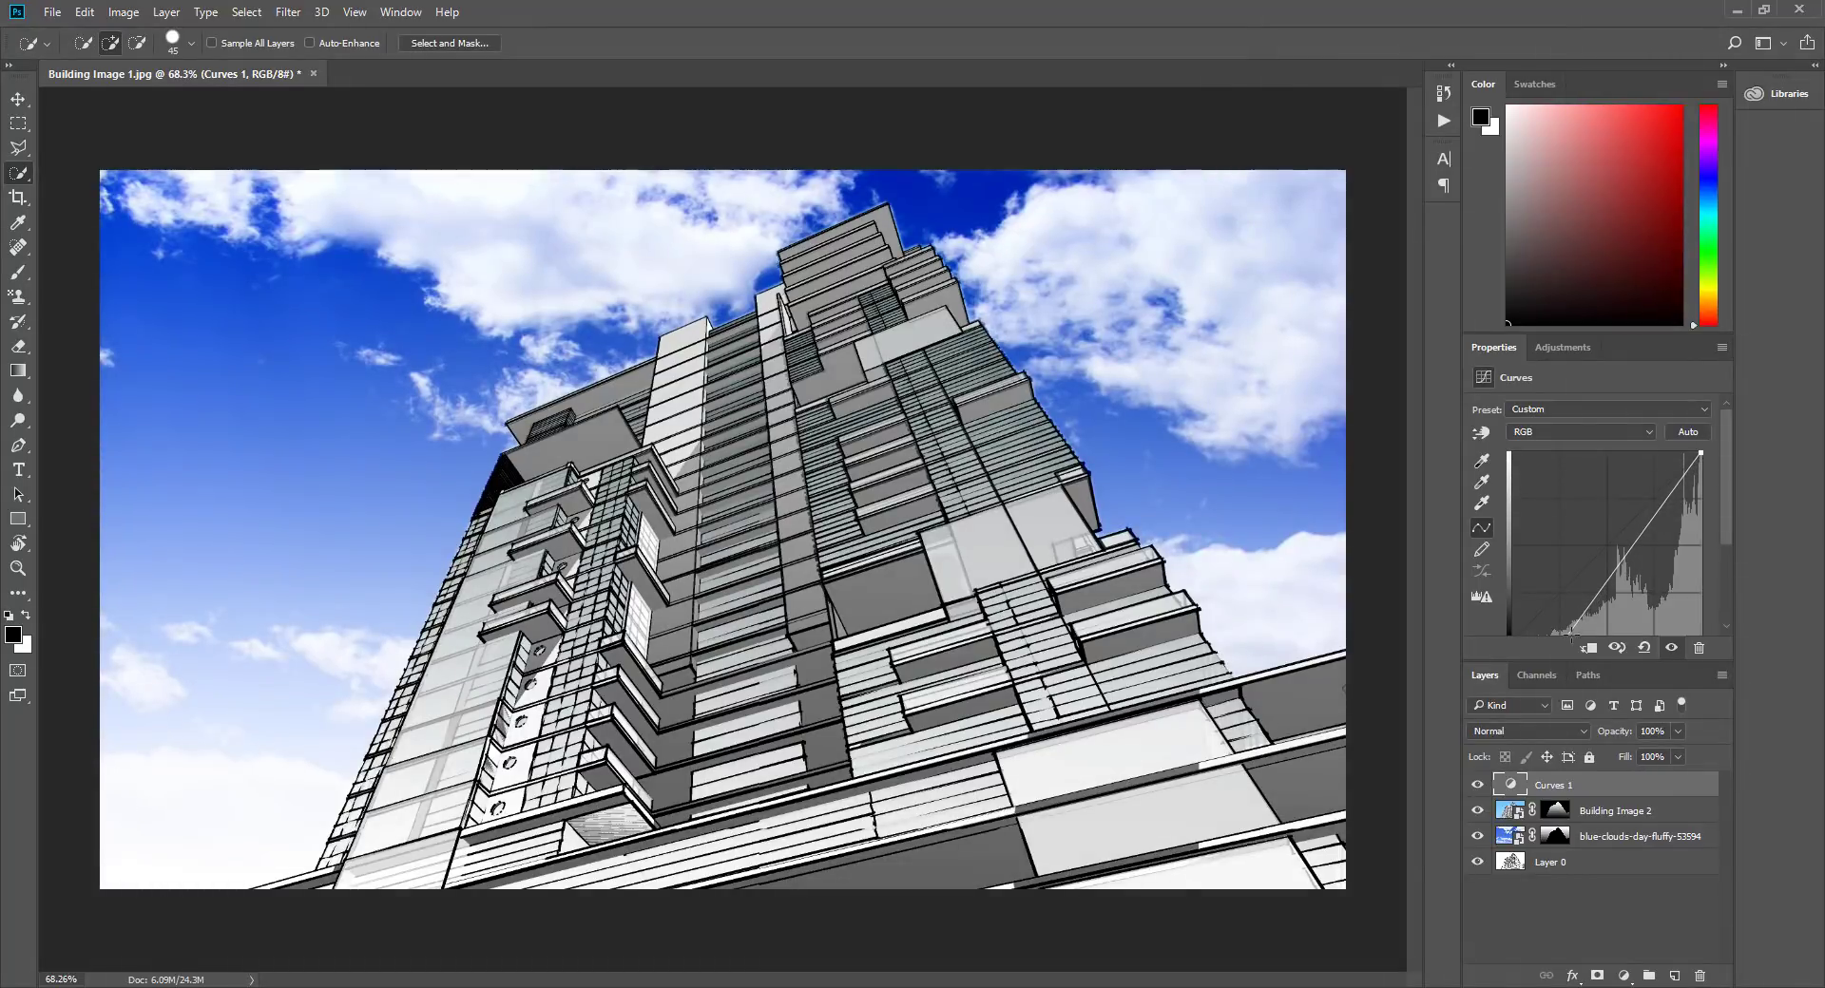
left_click_drag(1566, 633, 1565, 618)
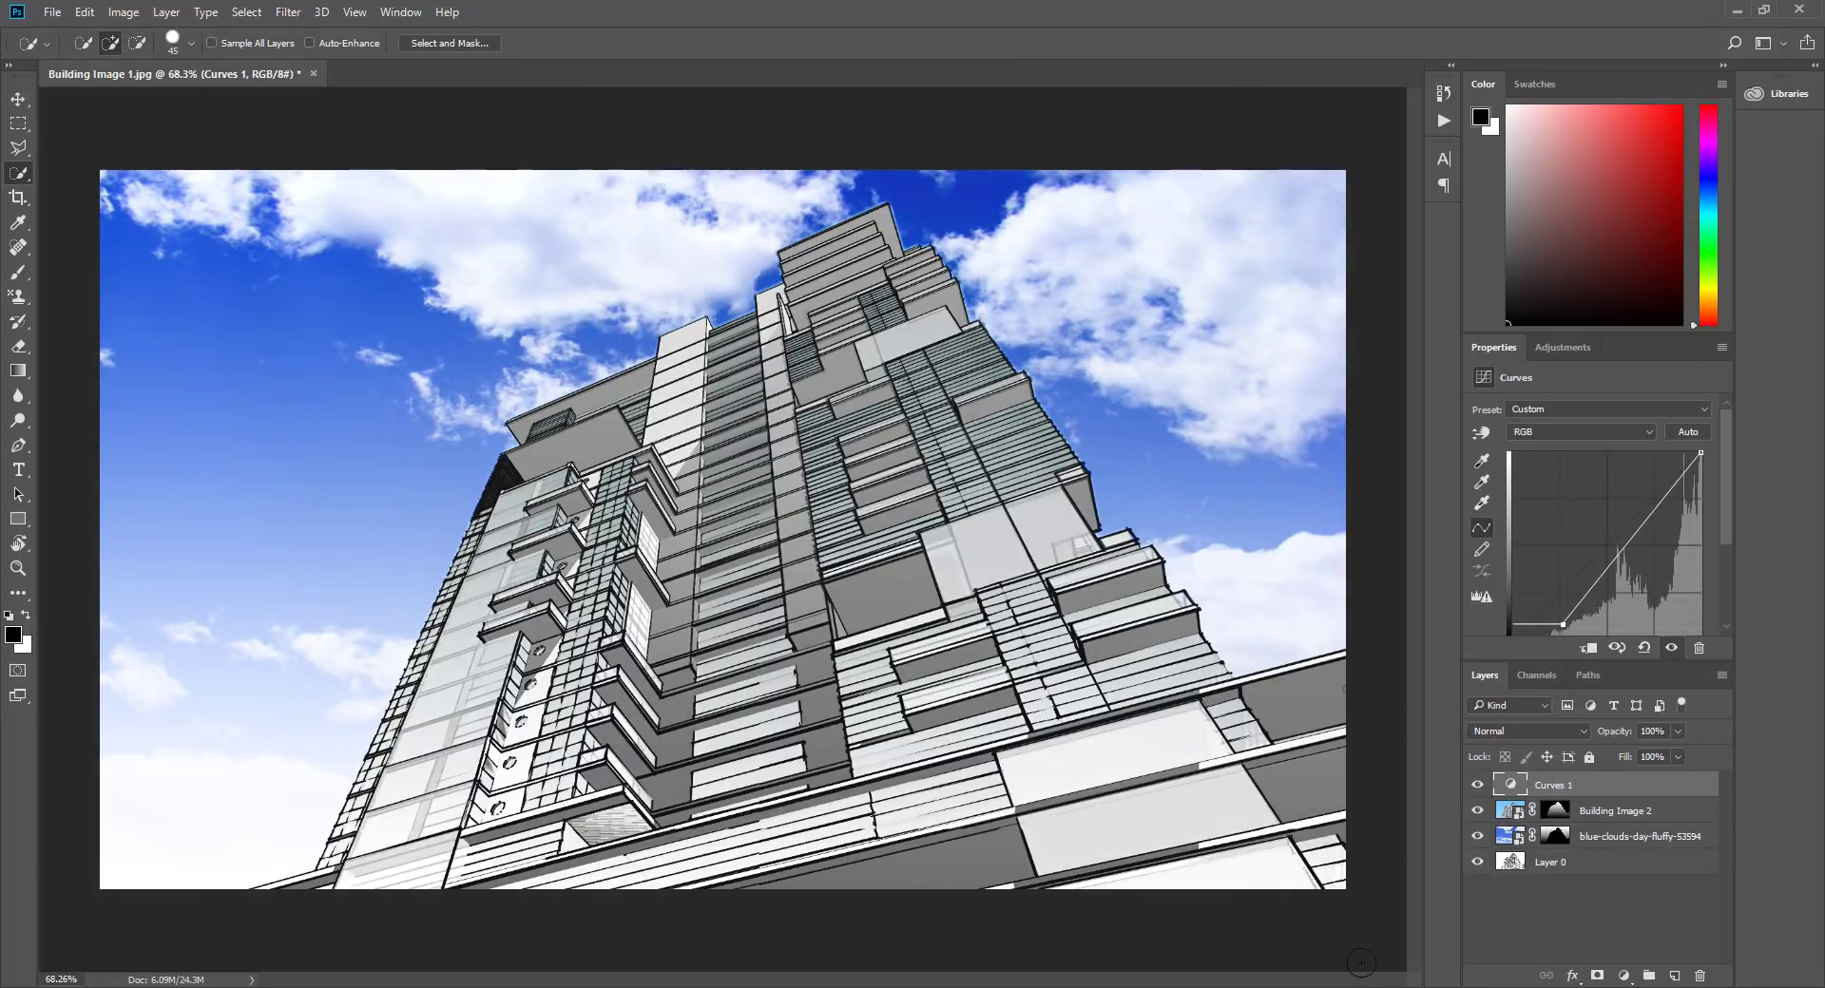